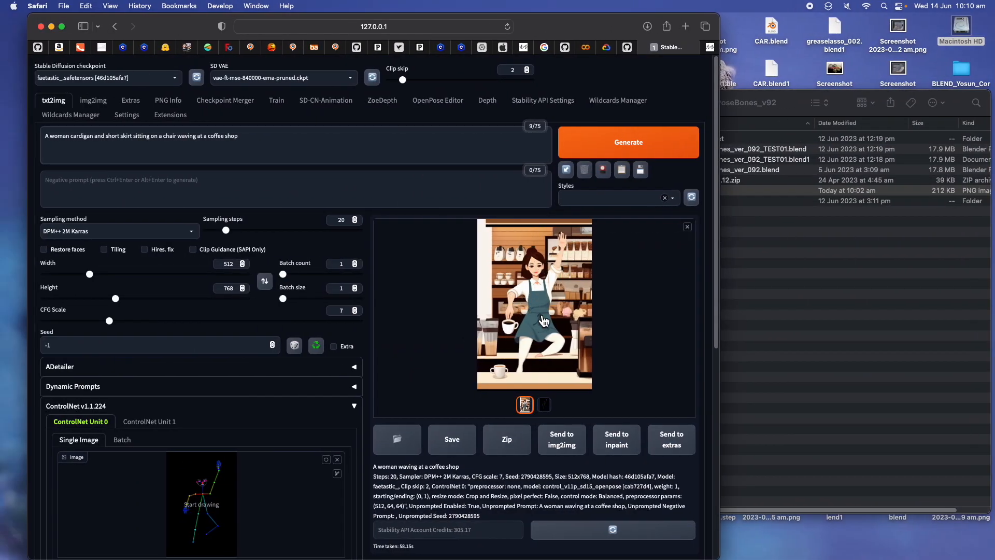
# Inspect the generated coffee shop image at full size and compare it with the posed OpenPose figure in Blender.
pyautogui.click(539, 284)
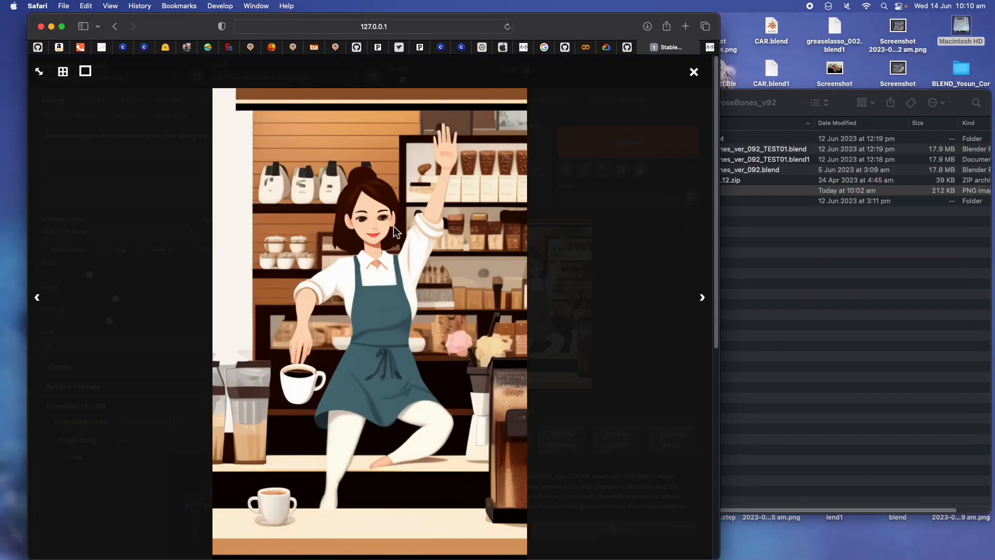
pyautogui.click(704, 85)
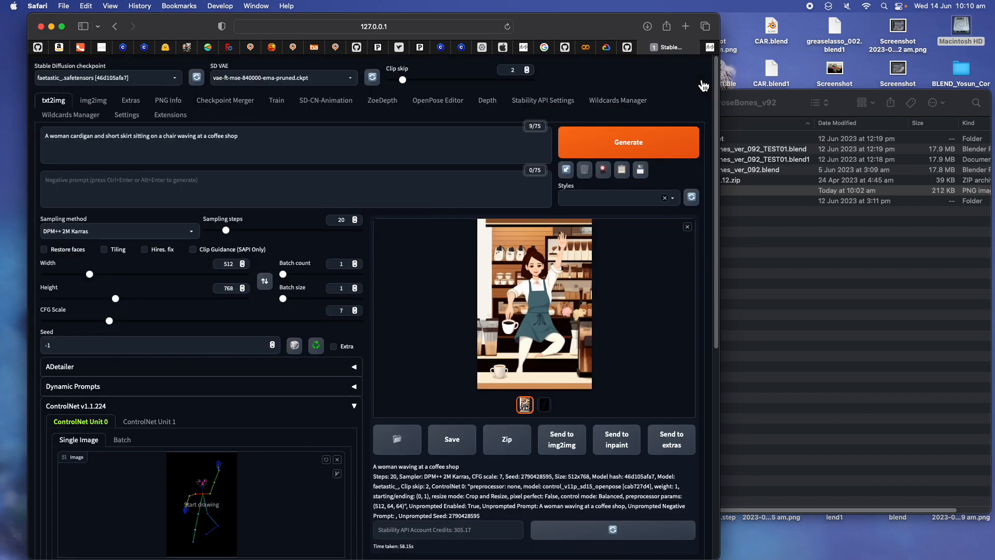
pyautogui.scroll(-5, 311, 410)
pyautogui.scroll(5, 311, 407)
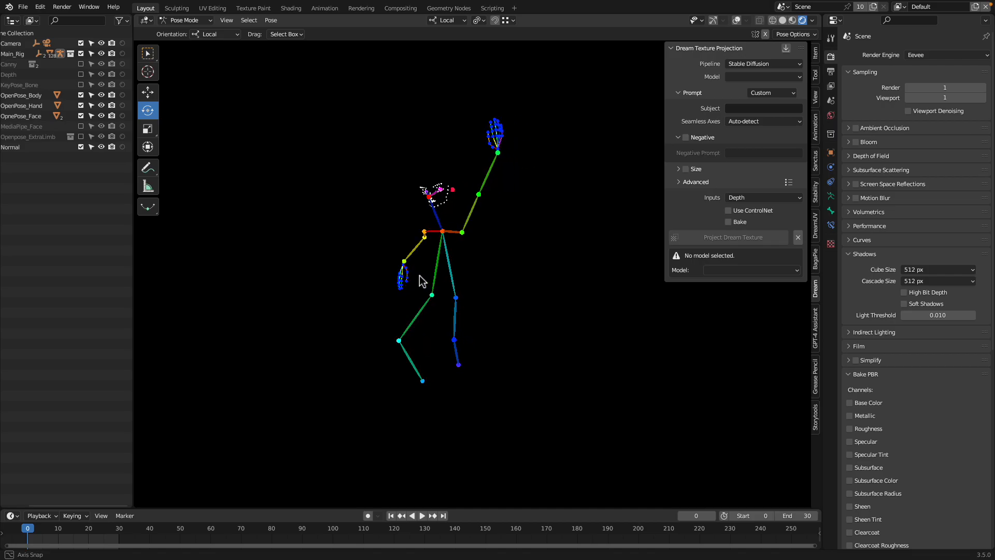
pyautogui.moveTo(419, 275); pyautogui.dragTo(472, 276)
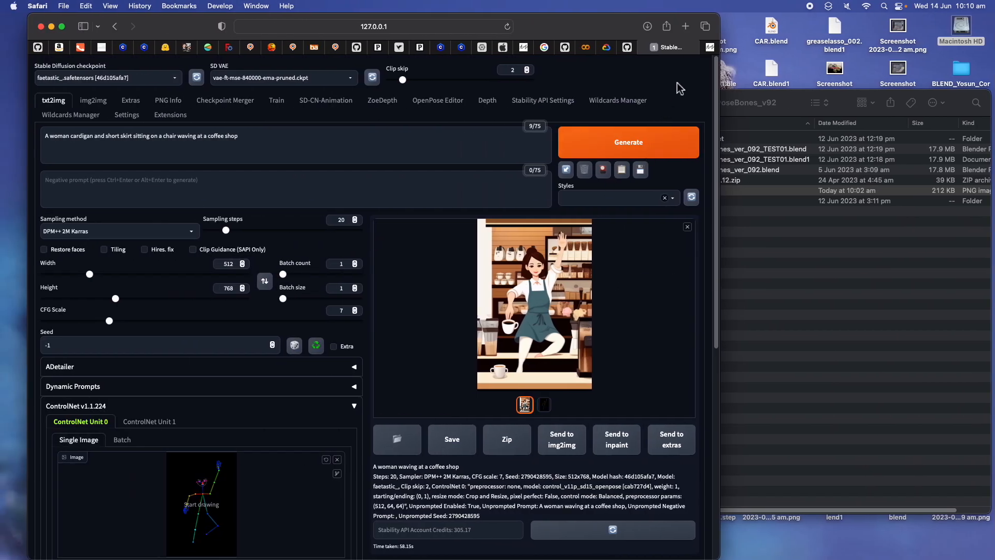
# Review the Gumroad product page for the Openpose character bones for Blender in Safari.
pyautogui.click(709, 49)
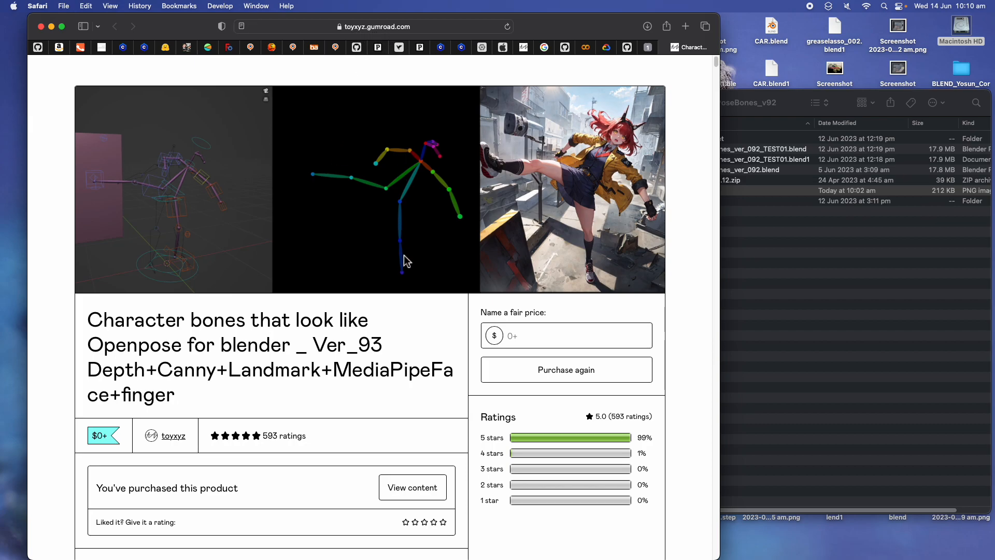
pyautogui.scroll(-5, 415, 291)
pyautogui.scroll(2, 382, 280)
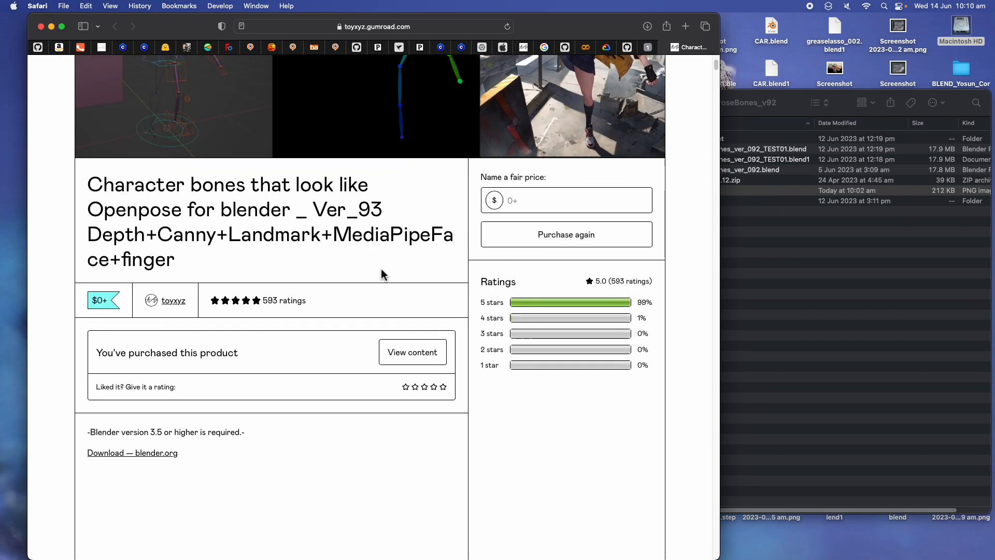
pyautogui.scroll(1, 315, 243)
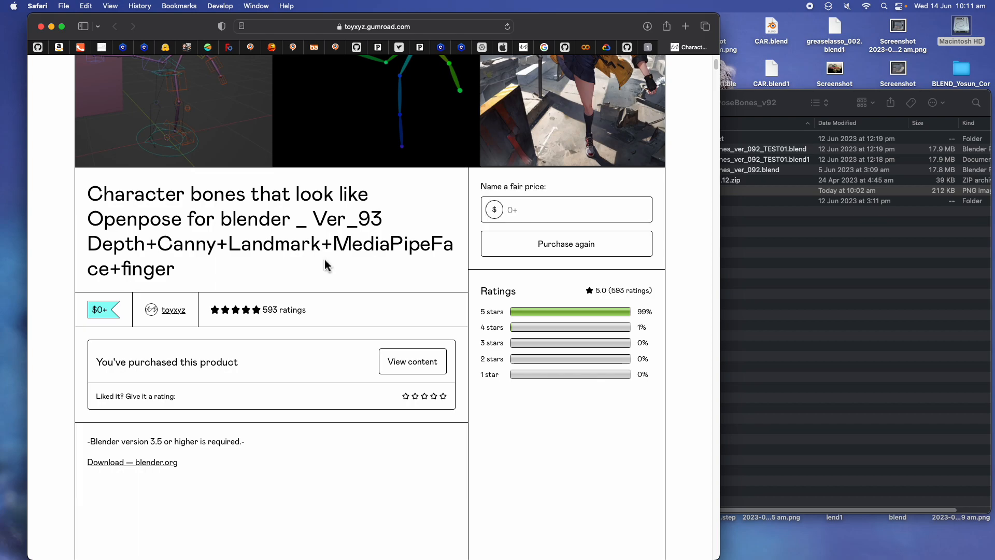
# Switch to Blender, view the OpenPose rig through the camera, and show the viewport gizmos and overlays.
pyautogui.hotkey('ctrl', 'Right')
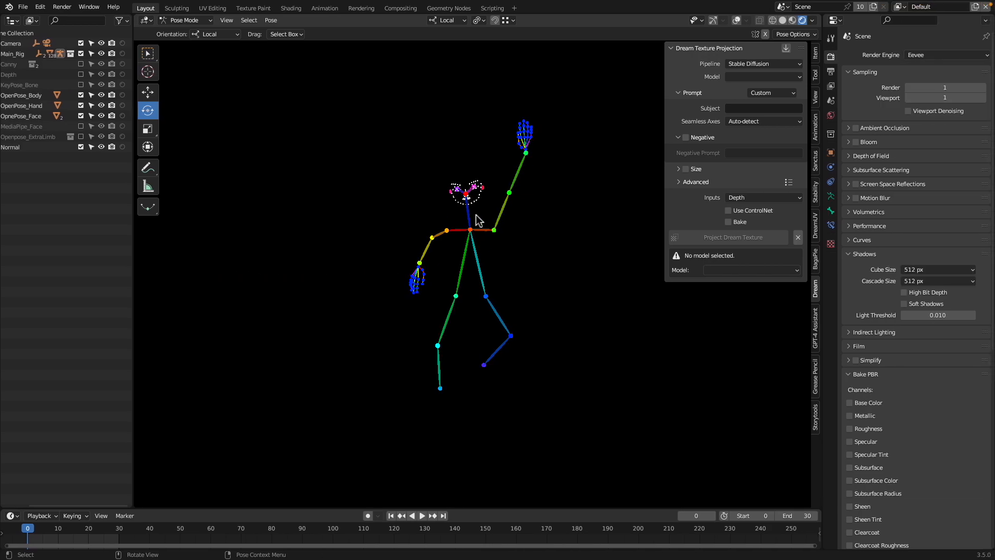
pyautogui.moveTo(466, 238); pyautogui.dragTo(444, 168)
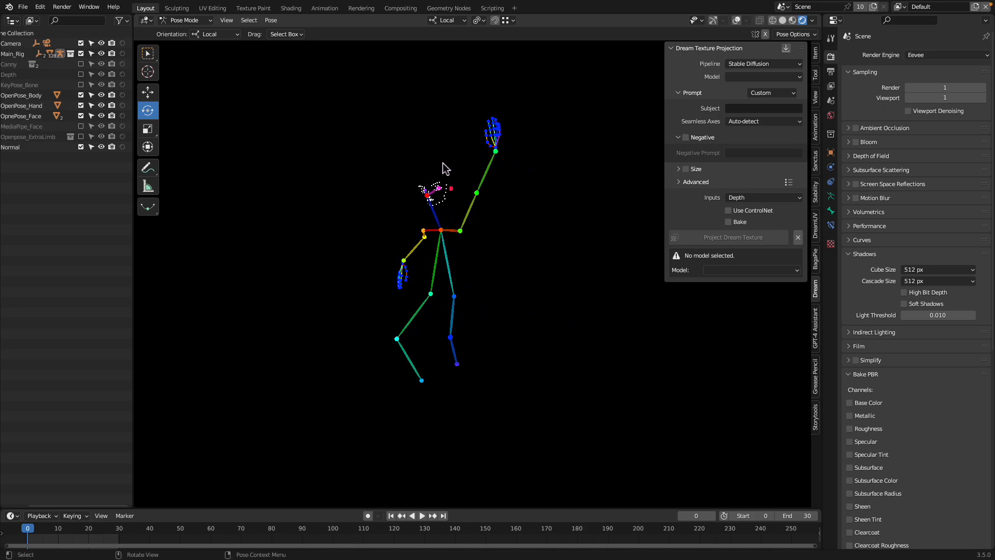
pyautogui.press('KP_0')
pyautogui.hotkey('ctrl', 'Left')
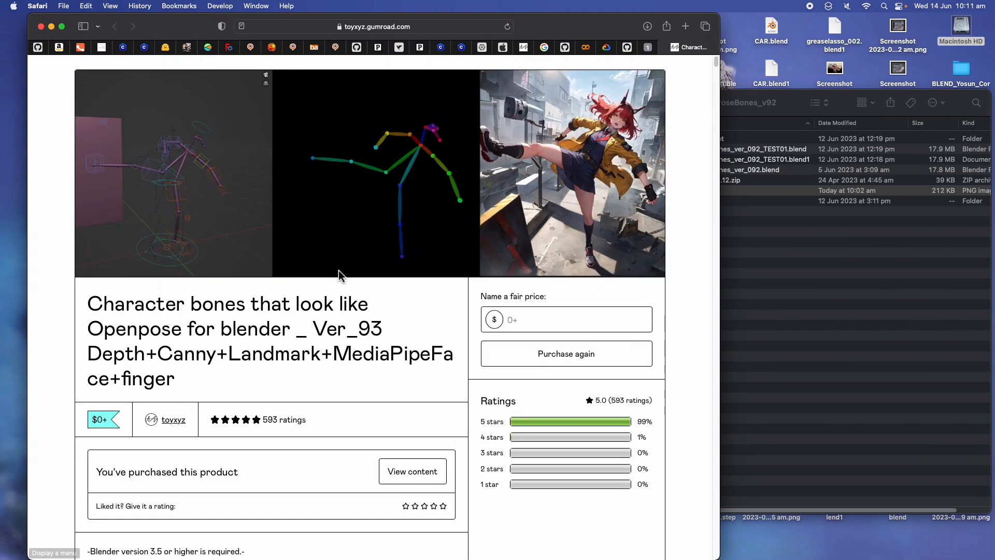
pyautogui.hotkey('ctrl', 'Right')
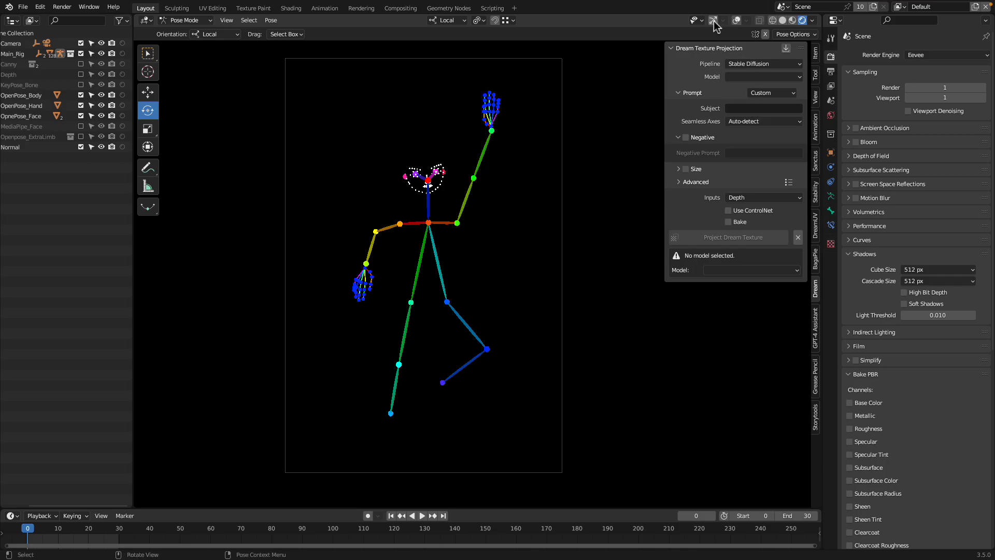
pyautogui.click(714, 21)
pyautogui.click(736, 19)
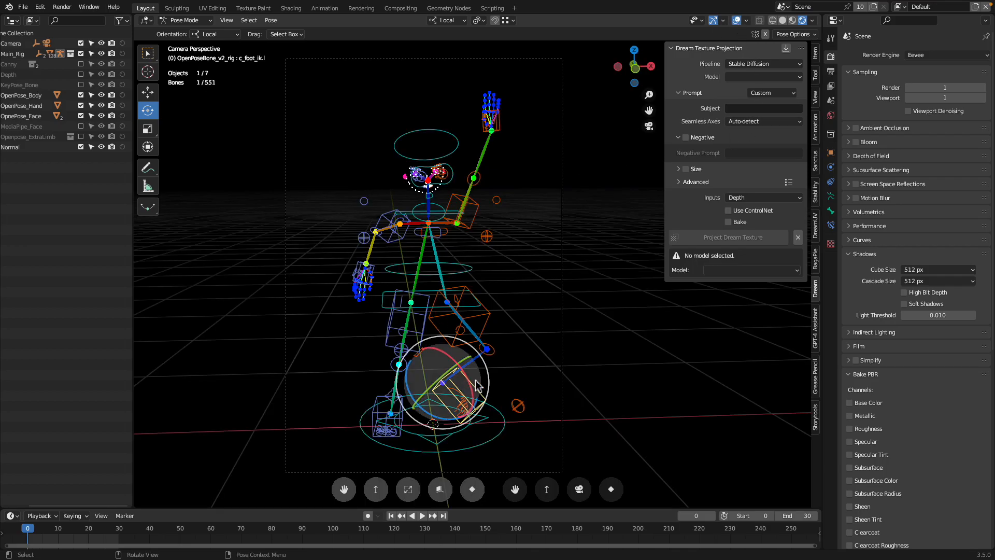
# Lower the rig's raised left foot IK control to the ground and rotate it forward so the leg straightens.
pyautogui.click(509, 383)
pyautogui.click(478, 388)
pyautogui.press('g')
pyautogui.click(492, 405)
pyautogui.press('r')
pyautogui.click(506, 353)
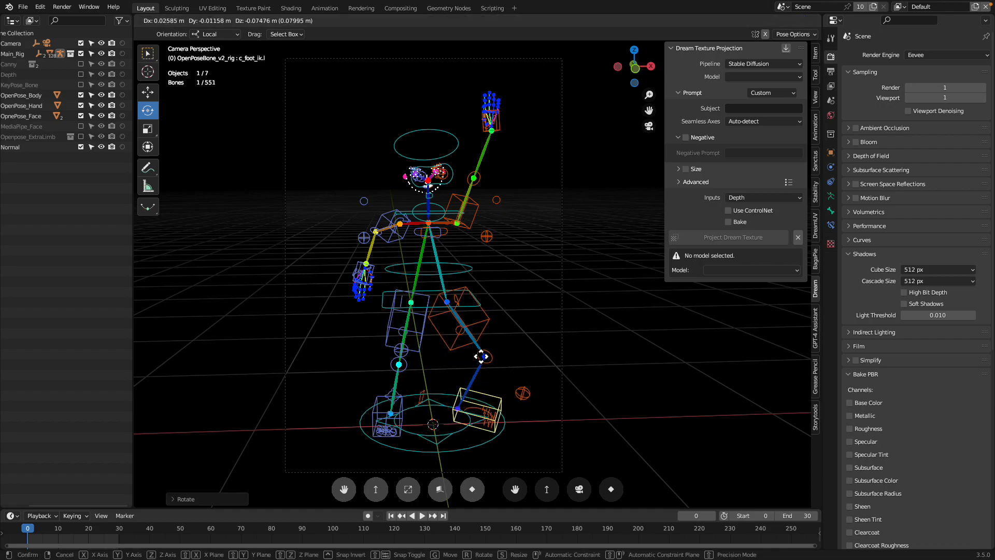
pyautogui.hotkey('ctrl', 'z')
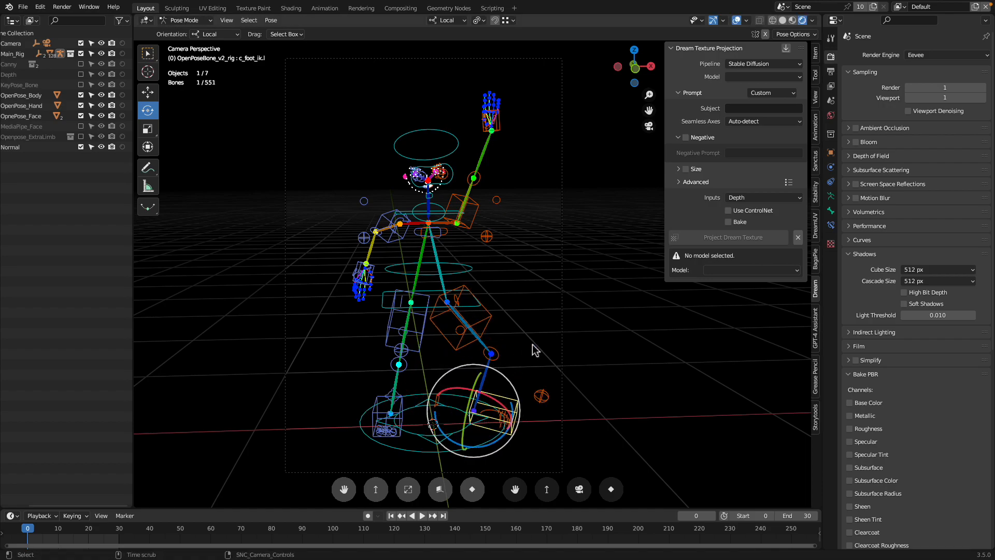
pyautogui.hotkey('ctrl', 'z')
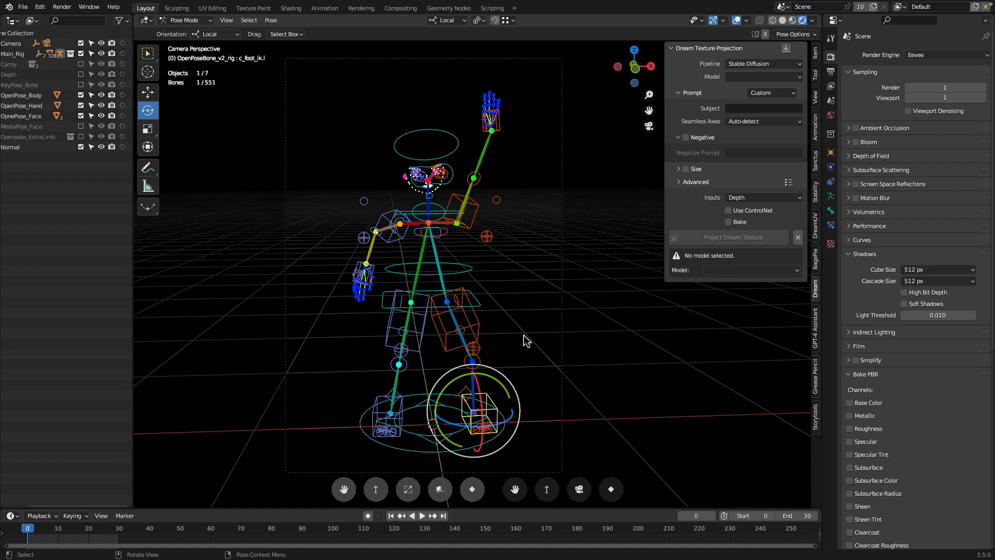
# Reframe the camera closer to the figure in solid shading so the lower legs fall outside the frame.
pyautogui.moveTo(523, 335); pyautogui.dragTo(512, 314)
pyautogui.moveTo(524, 278); pyautogui.dragTo(527, 279)
pyautogui.press('KP_0')
pyautogui.click(782, 21)
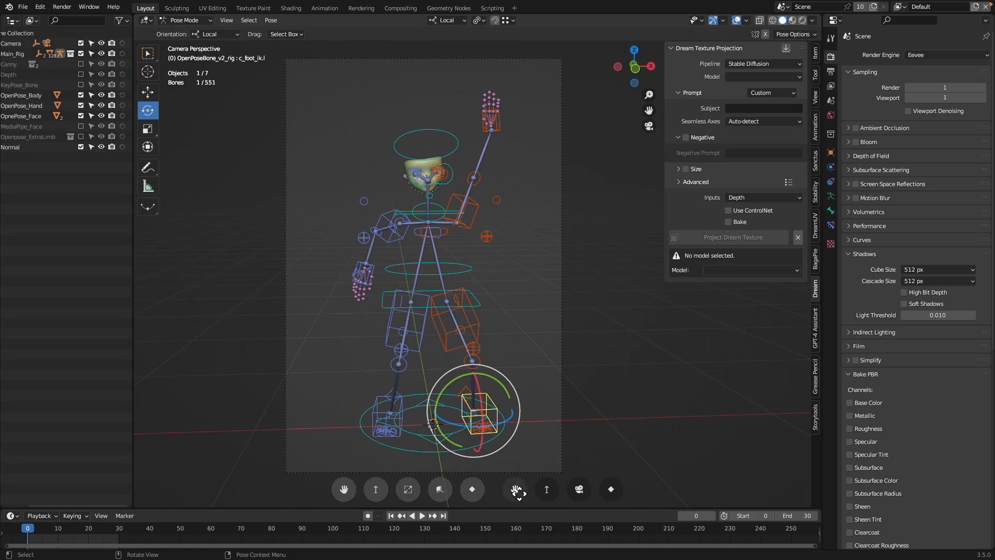
pyautogui.click(579, 490)
pyautogui.moveTo(508, 337); pyautogui.dragTo(507, 402)
pyautogui.scroll(2, 508, 331)
pyautogui.click(577, 490)
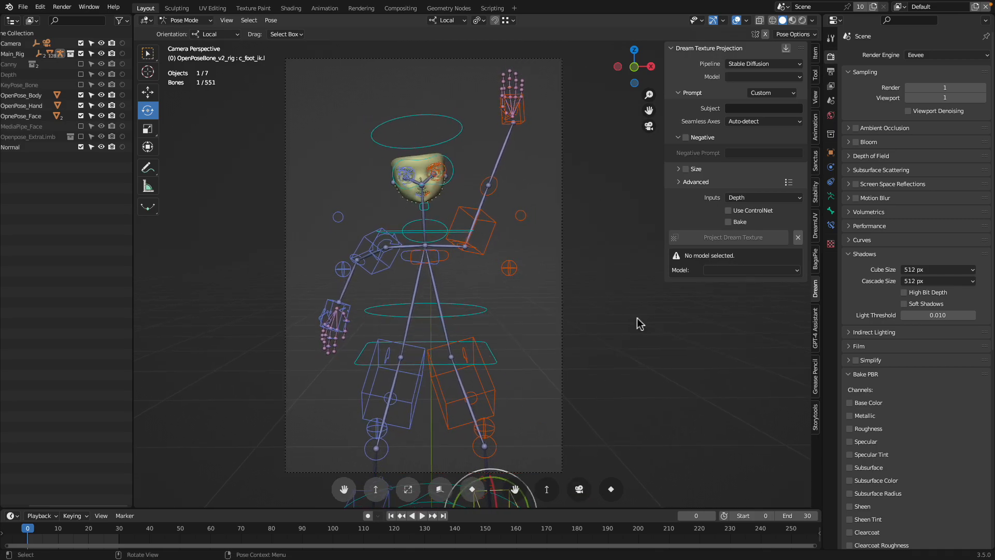
# Render a viewport image of the OpenPose figure in rendered shading with gizmos and overlays hidden.
pyautogui.click(803, 20)
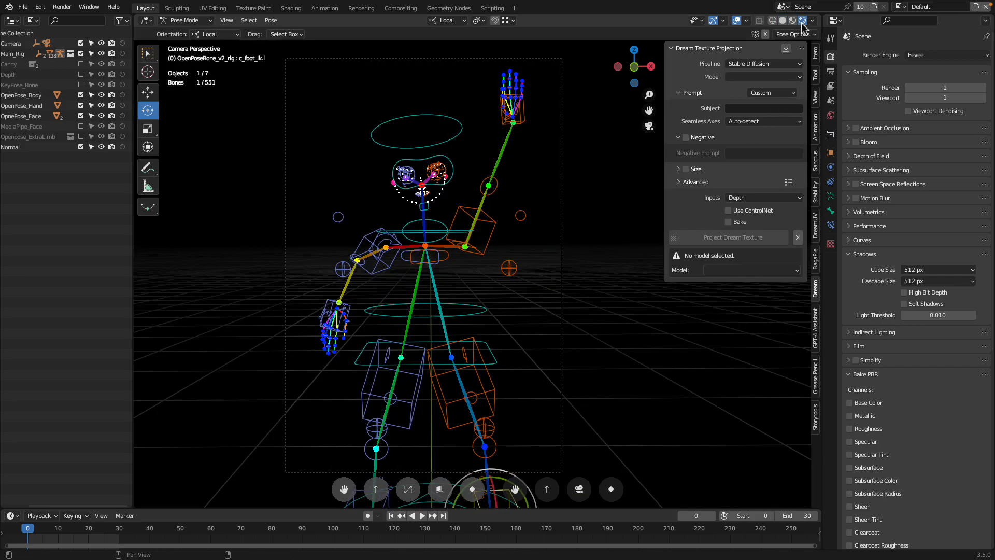
pyautogui.click(736, 20)
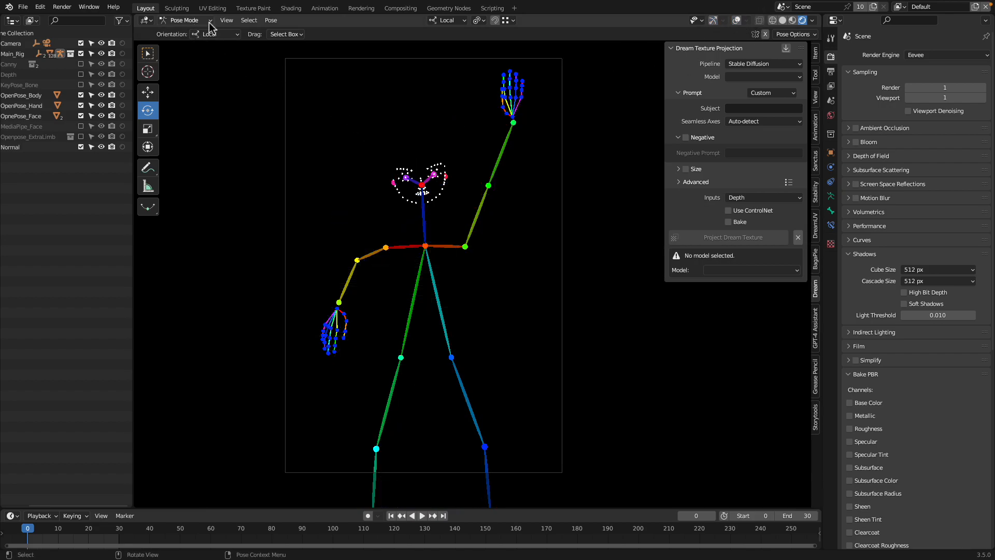
pyautogui.click(226, 22)
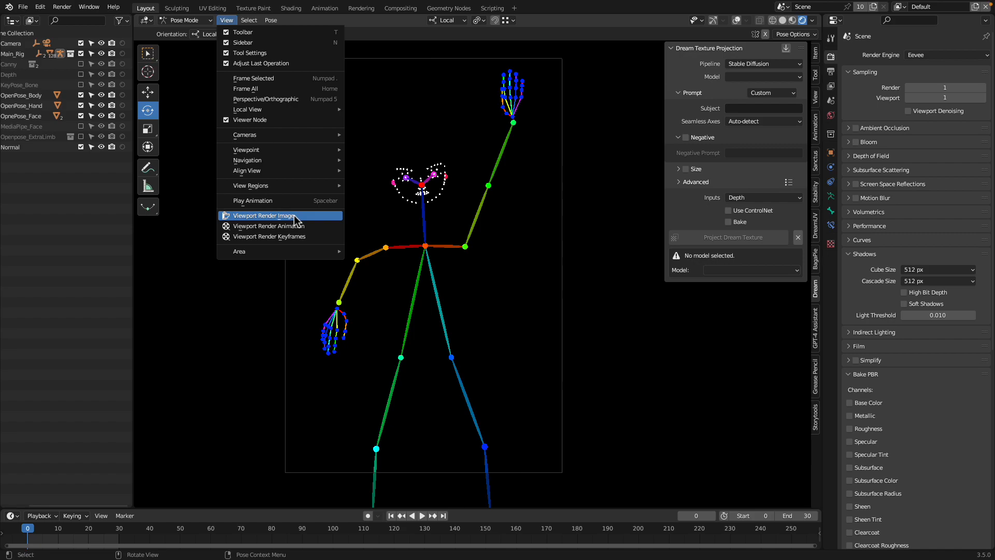
pyautogui.click(312, 217)
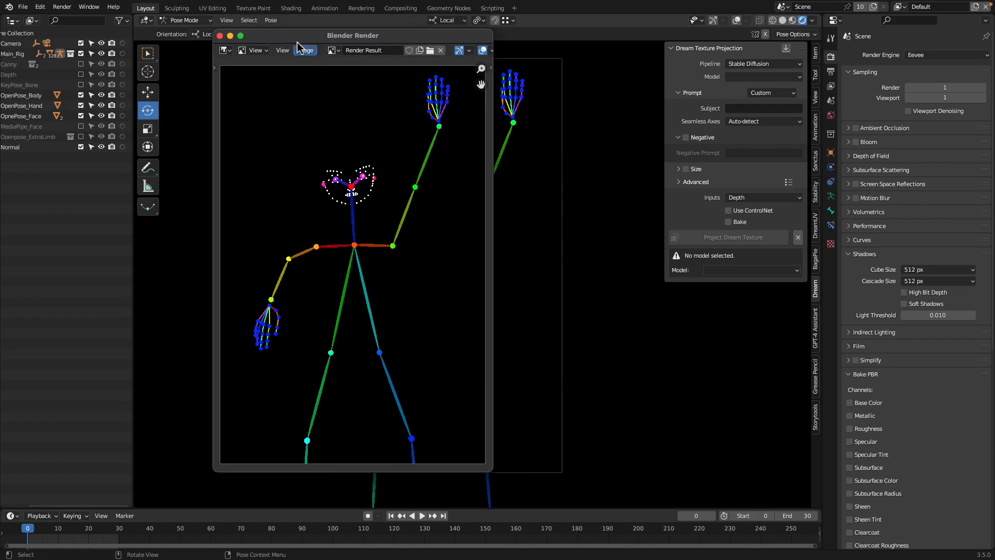
# Save the render result as test1.png in the OpenPoseBones_v92 folder.
pyautogui.click(304, 50)
pyautogui.click(316, 126)
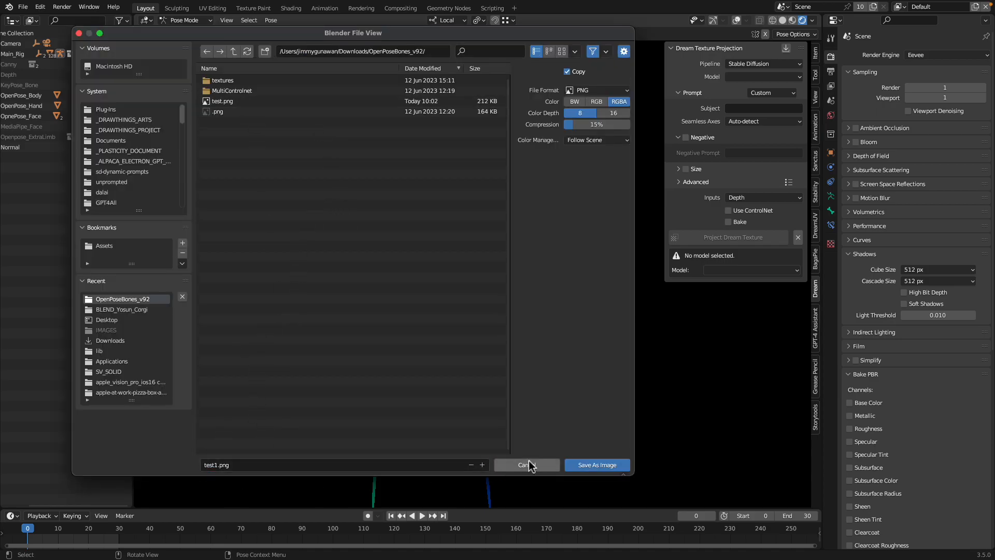
pyautogui.click(581, 465)
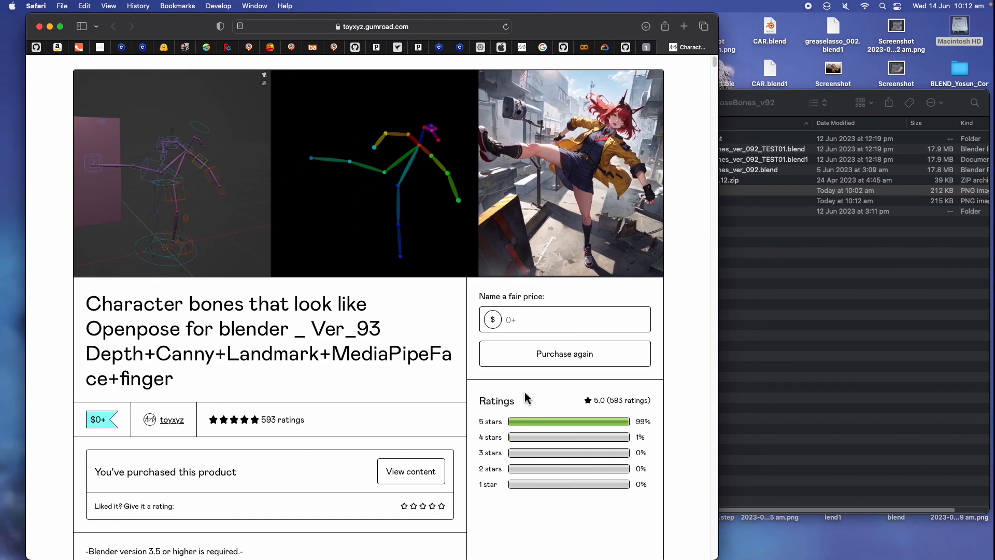
# Return to the Stable Diffusion page in Safari and review the prompt, generation settings and ControlNet Unit 0 options.
pyautogui.click(646, 56)
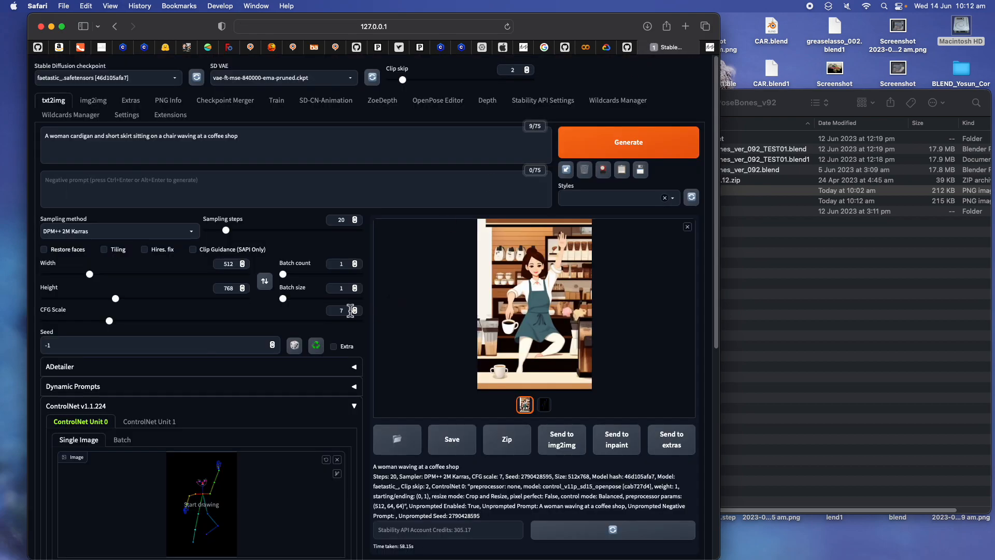
pyautogui.scroll(-1, 373, 306)
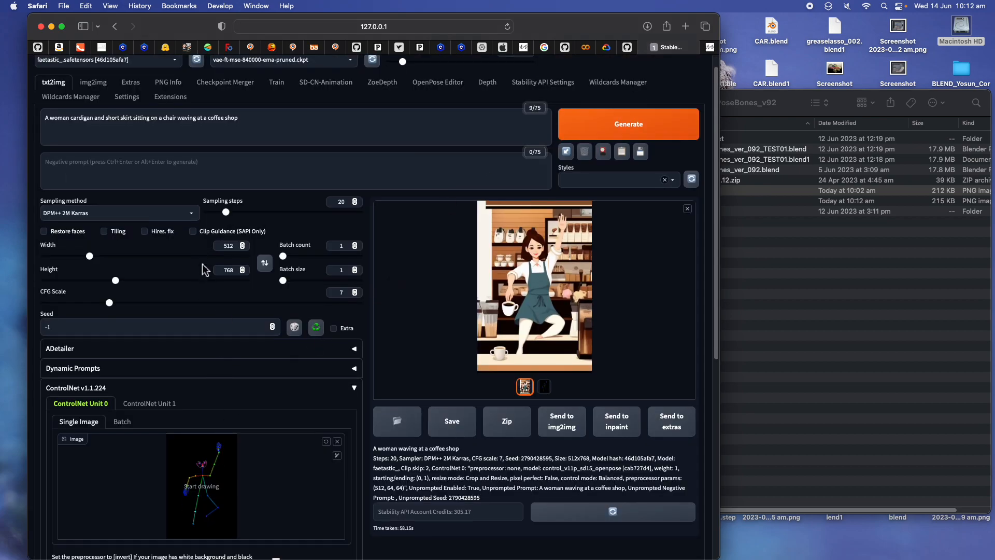
pyautogui.scroll(-4, 196, 288)
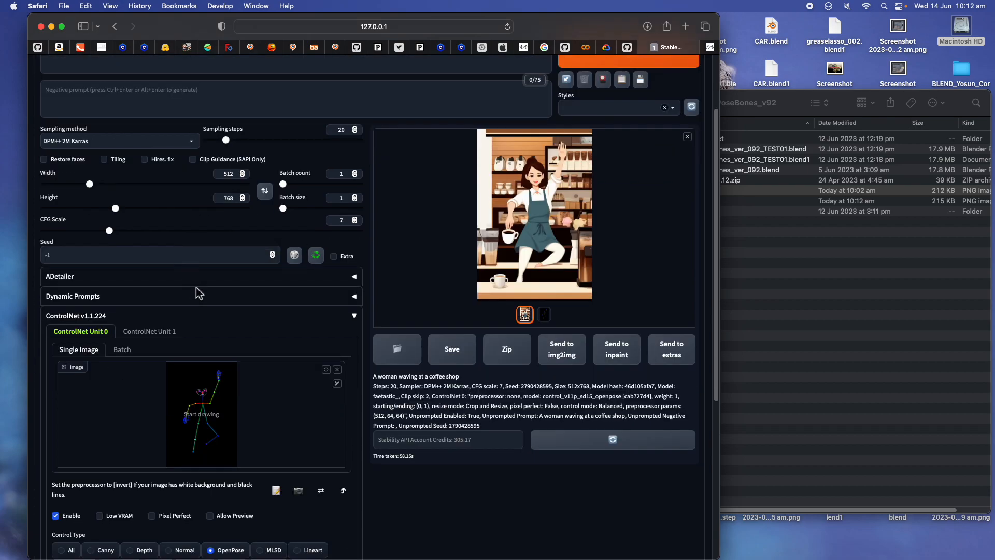
pyautogui.scroll(-1, 196, 288)
pyautogui.scroll(5, 172, 277)
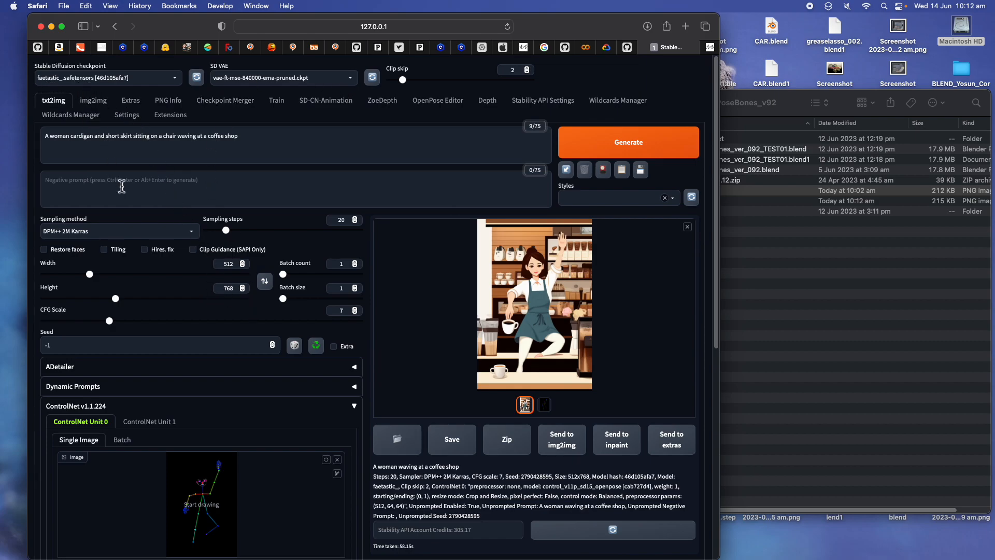
pyautogui.scroll(-5, 153, 283)
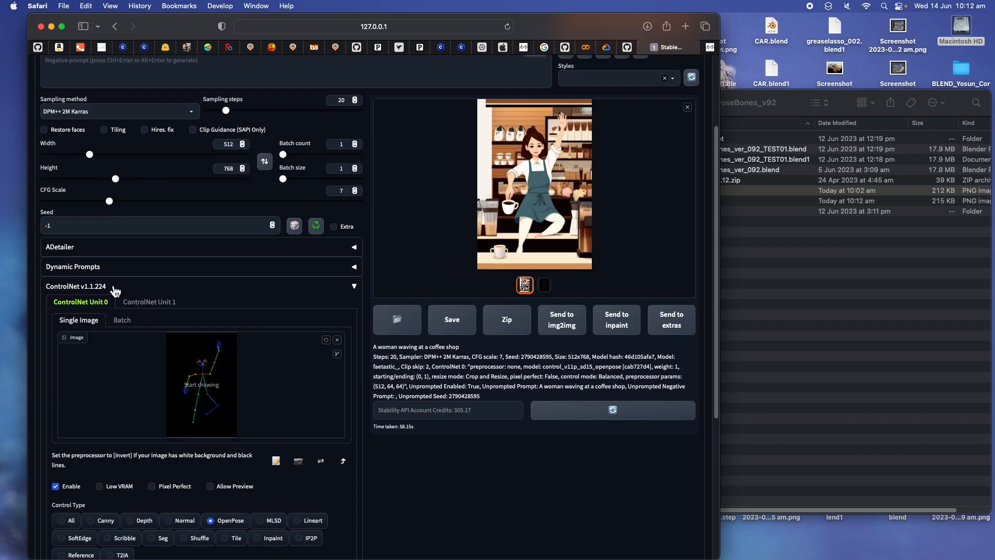
pyautogui.scroll(-6, 109, 363)
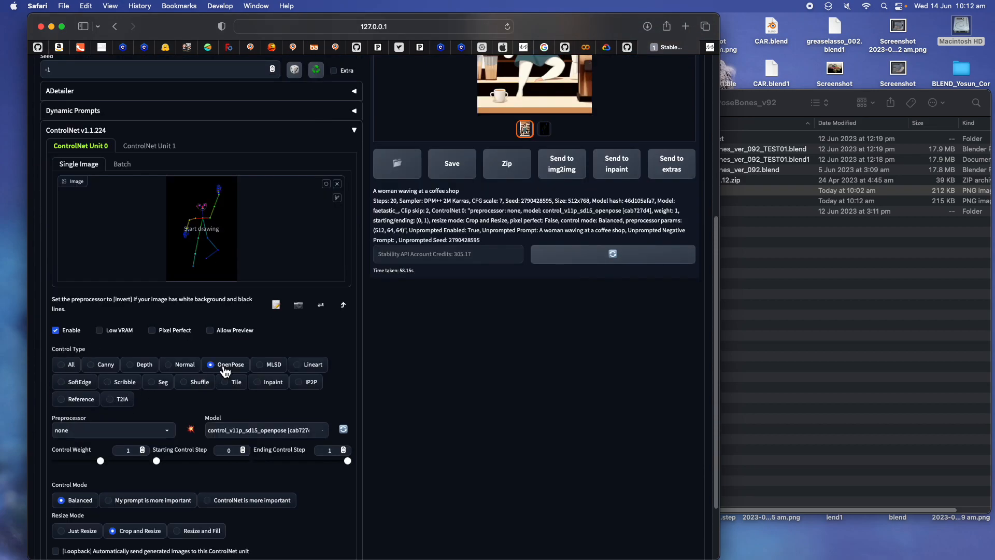
pyautogui.scroll(-3, 224, 371)
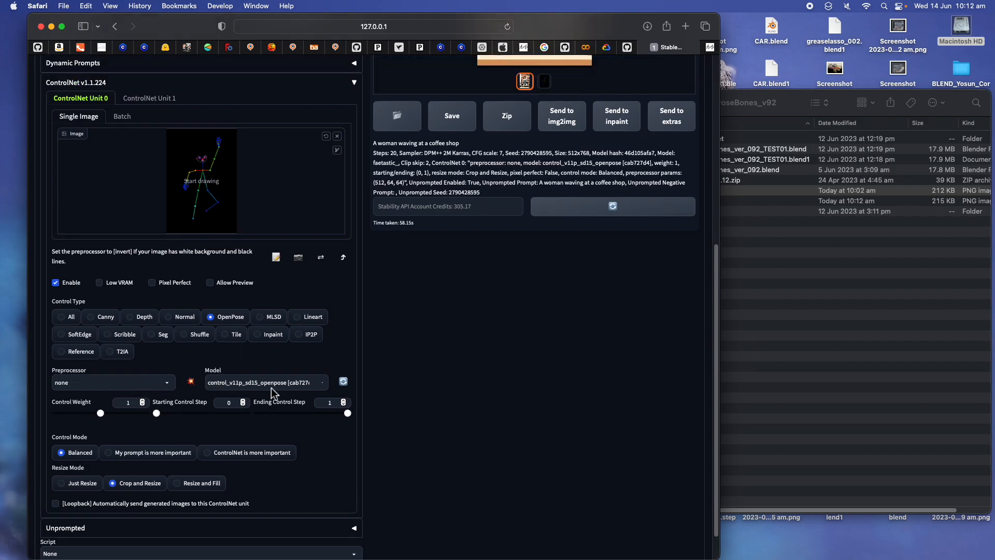
# Load test1.png from the OpenPoseBones_v92 folder as the ControlNet Unit 0 image and generate a new picture.
pyautogui.click(777, 285)
pyautogui.click(697, 206)
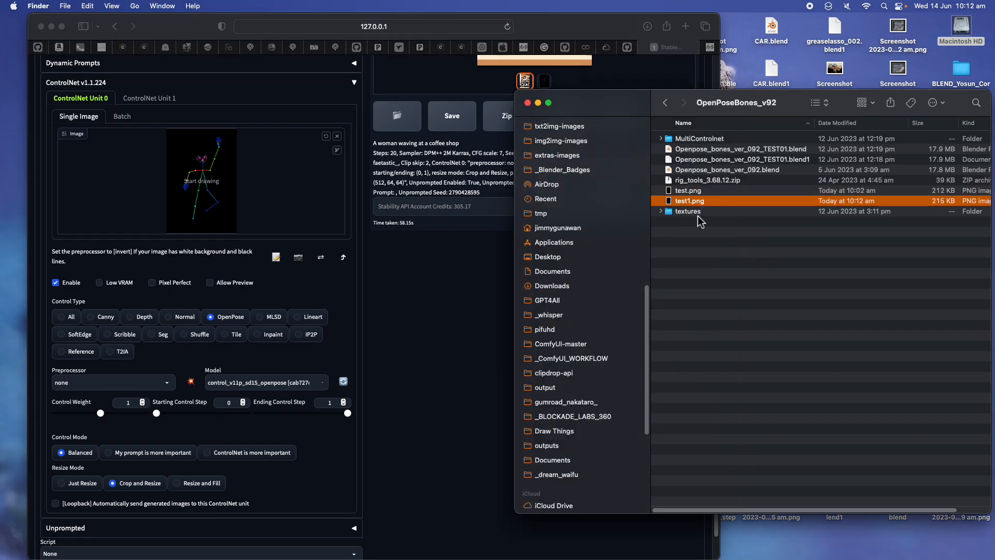
pyautogui.scroll(5, 565, 231)
pyautogui.scroll(10, 371, 219)
pyautogui.moveTo(560, 104); pyautogui.dragTo(667, 111)
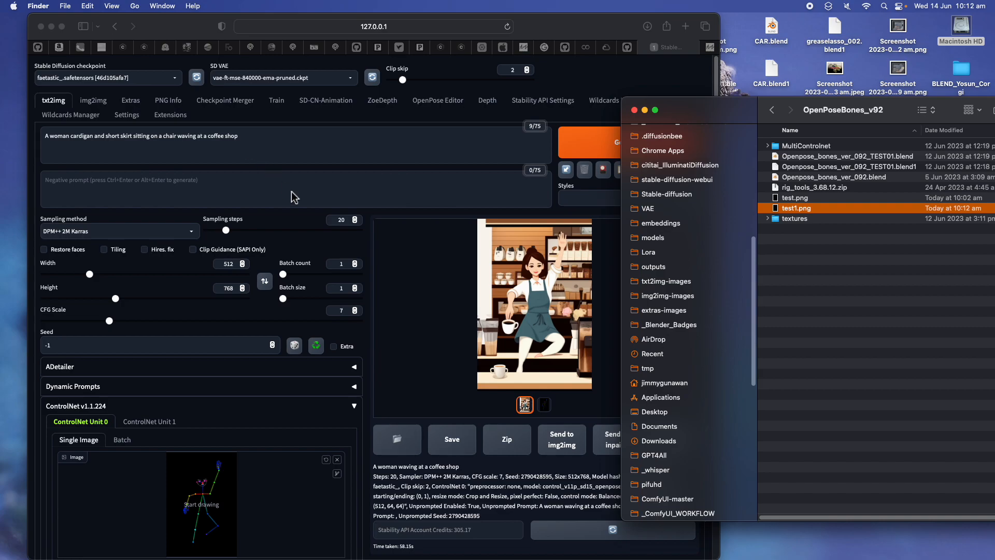
pyautogui.scroll(-1, 348, 300)
pyautogui.scroll(-1, 311, 280)
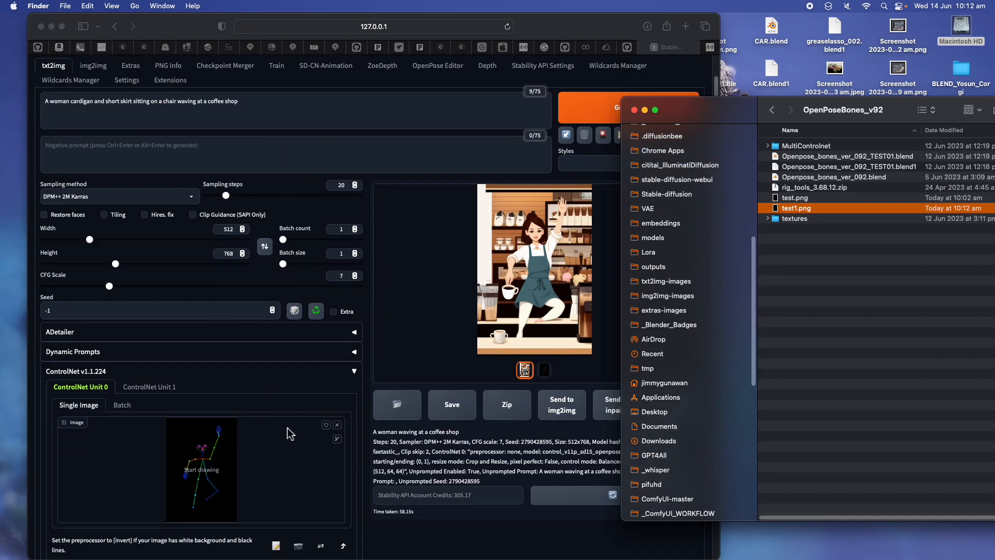
pyautogui.moveTo(765, 214); pyautogui.dragTo(241, 450)
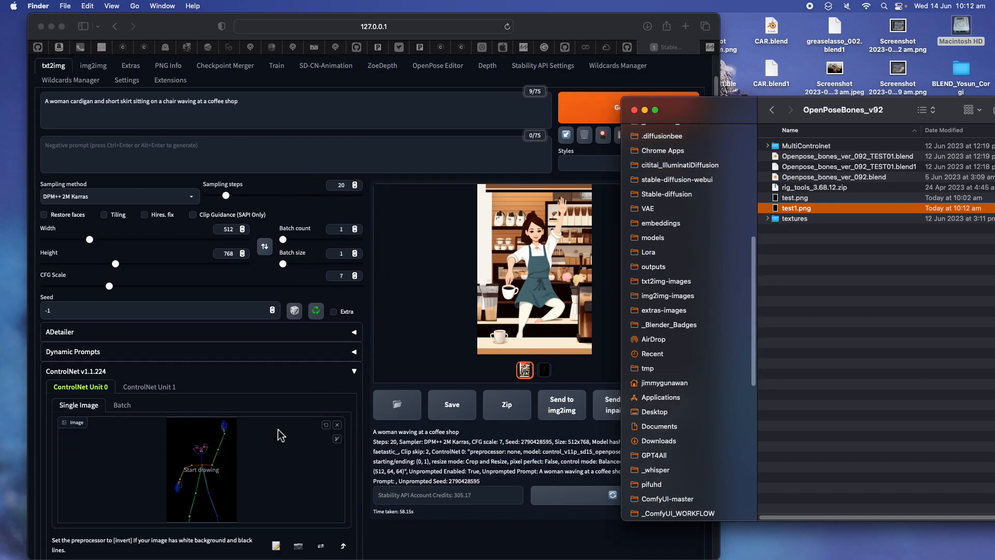
pyautogui.click(595, 115)
pyautogui.click(598, 117)
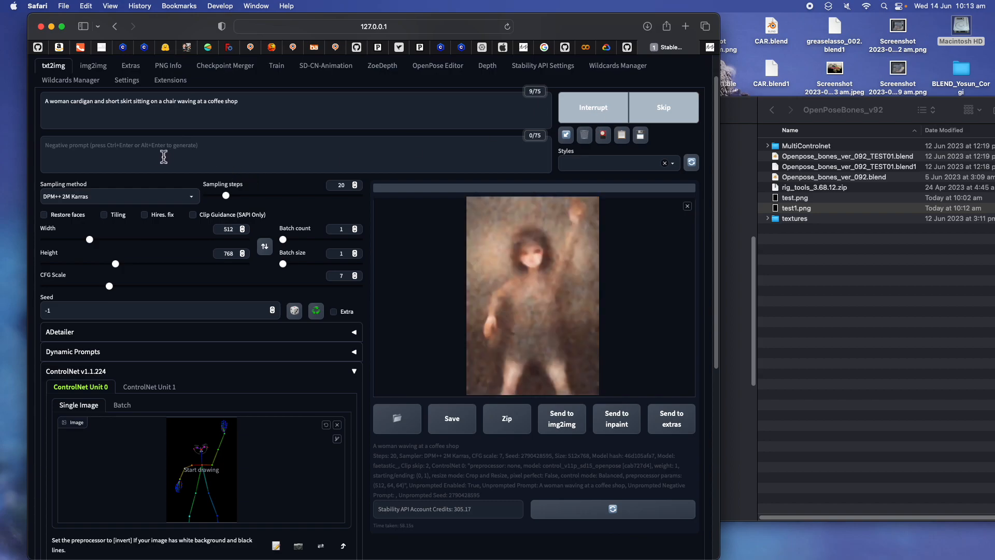
# Replace the coffee shop ending of the prompt so it reads "waving at centralpark in newyork".
pyautogui.click(83, 150)
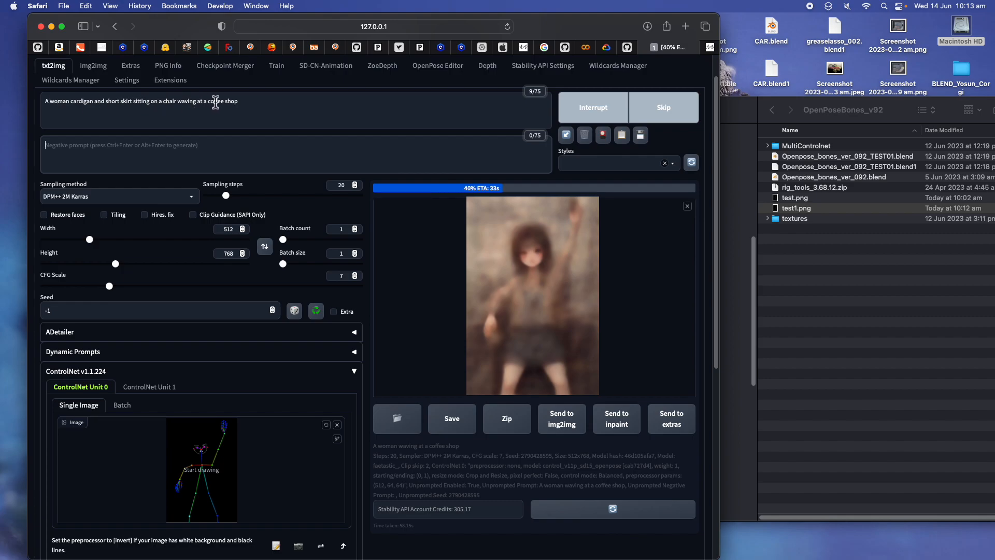
pyautogui.moveTo(204, 102); pyautogui.dragTo(273, 104)
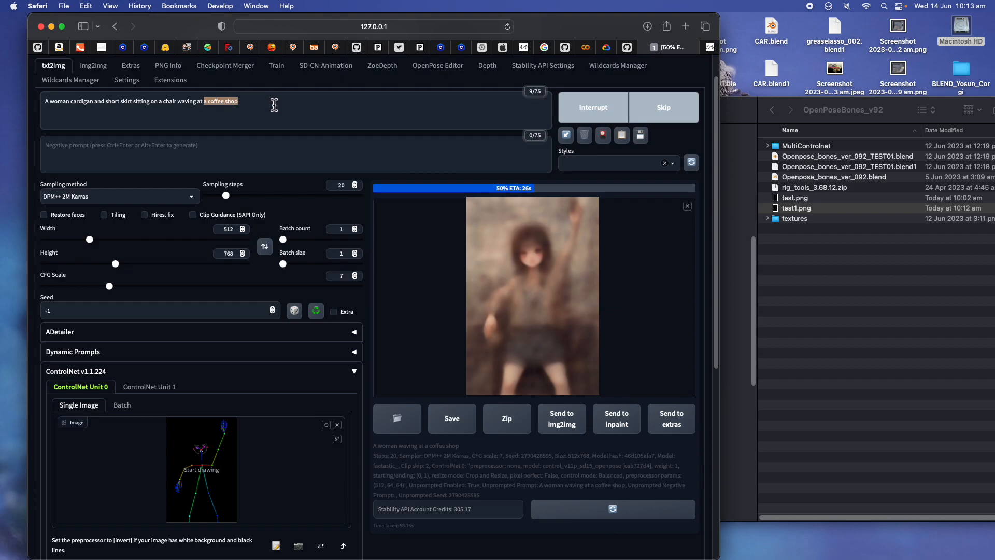
pyautogui.write('a')
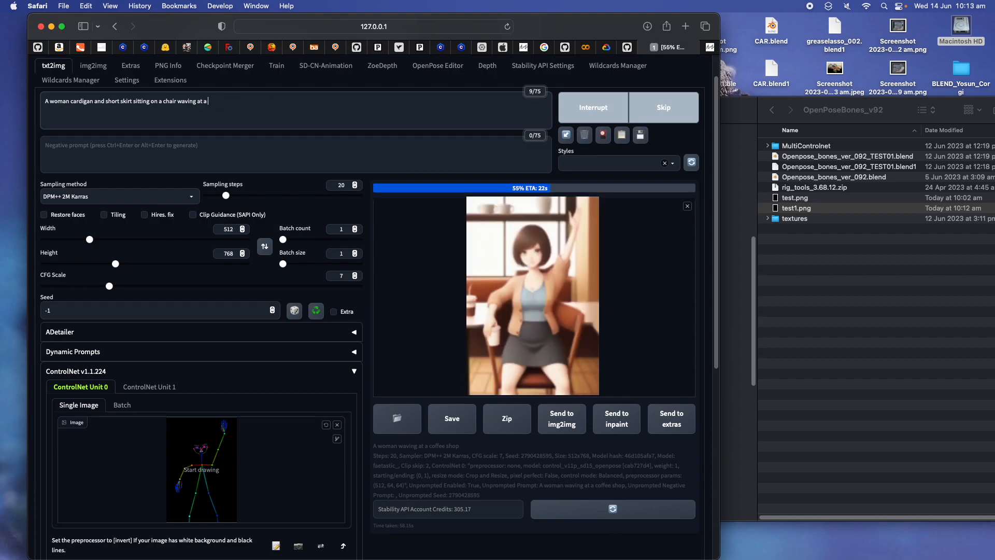
pyautogui.write('t centralpark in newyork')
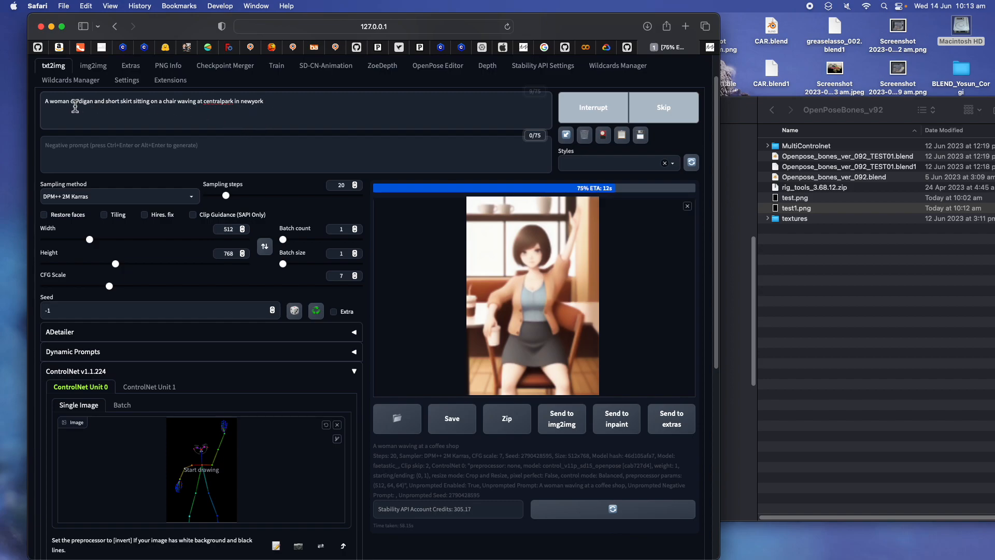
# Insert "with long wavy hair in" before "cardigan" in the prompt.
pyautogui.doubleClick(48, 102)
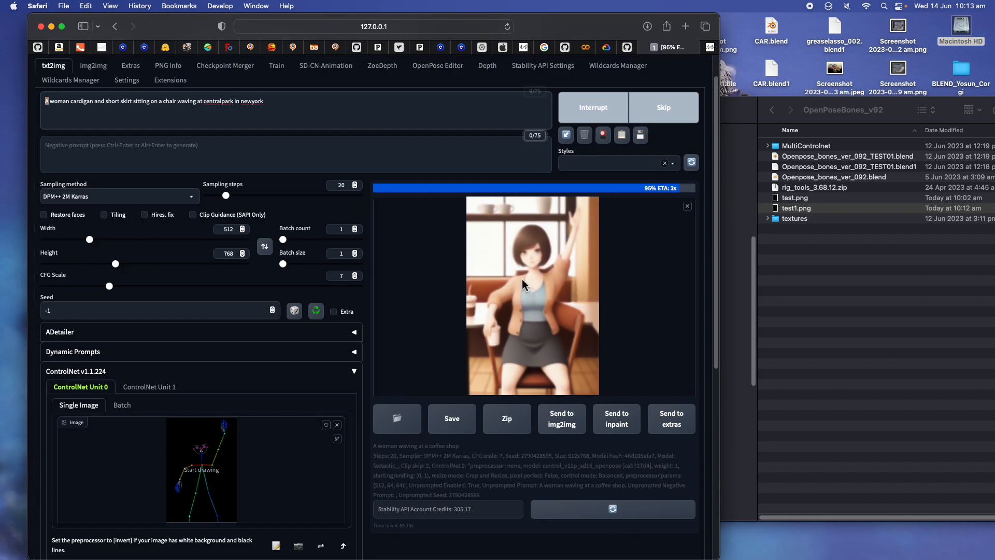
pyautogui.click(82, 109)
pyautogui.write('with ')
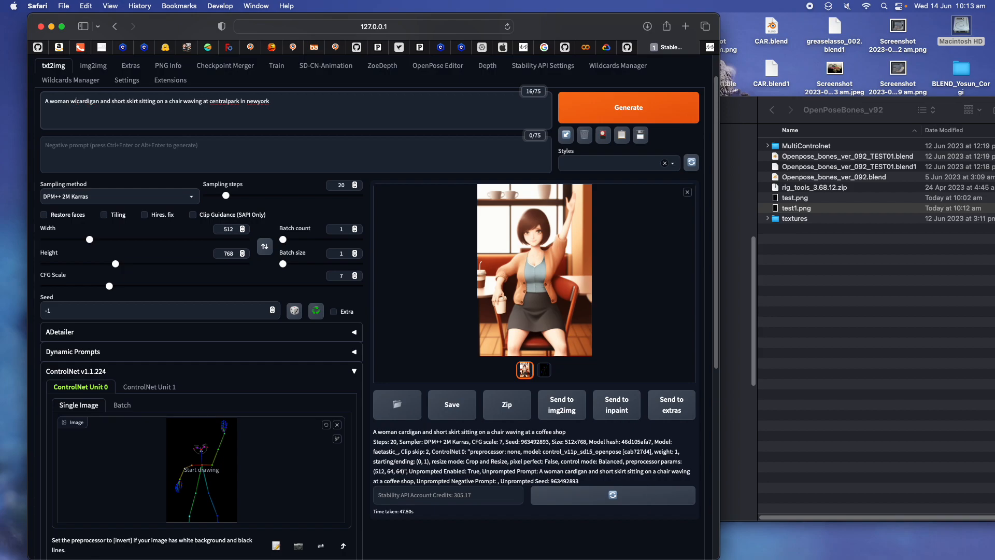
pyautogui.write('long wav')
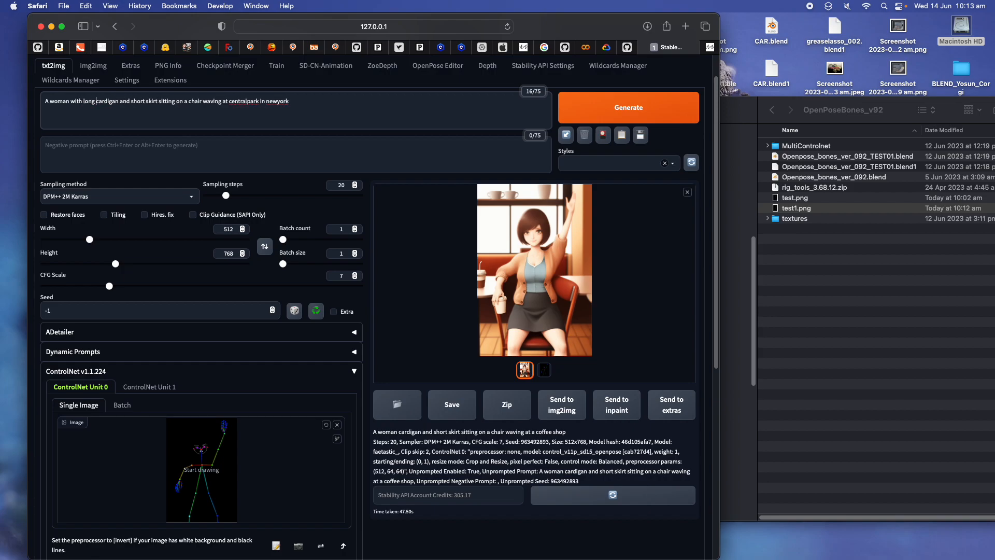
pyautogui.write('y hair ')
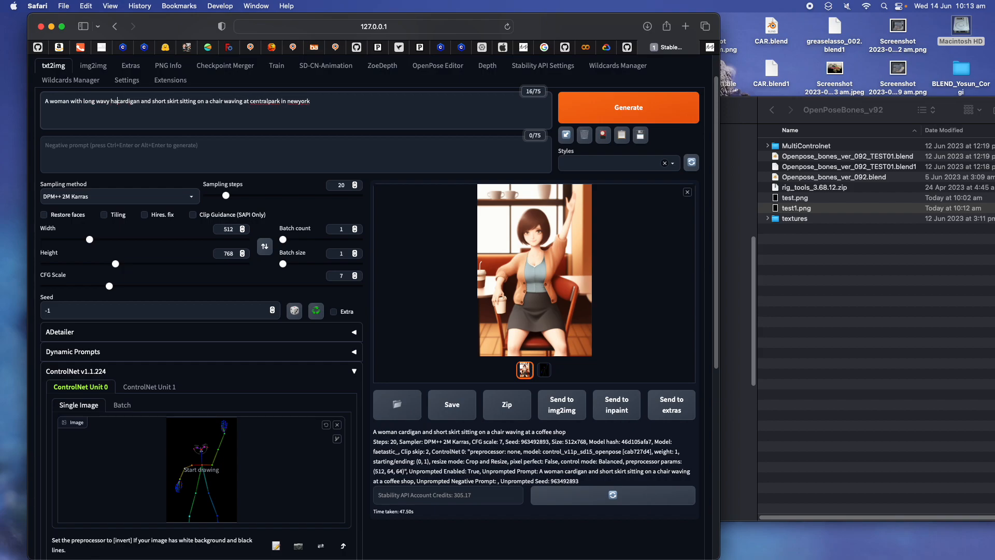
pyautogui.write('in')
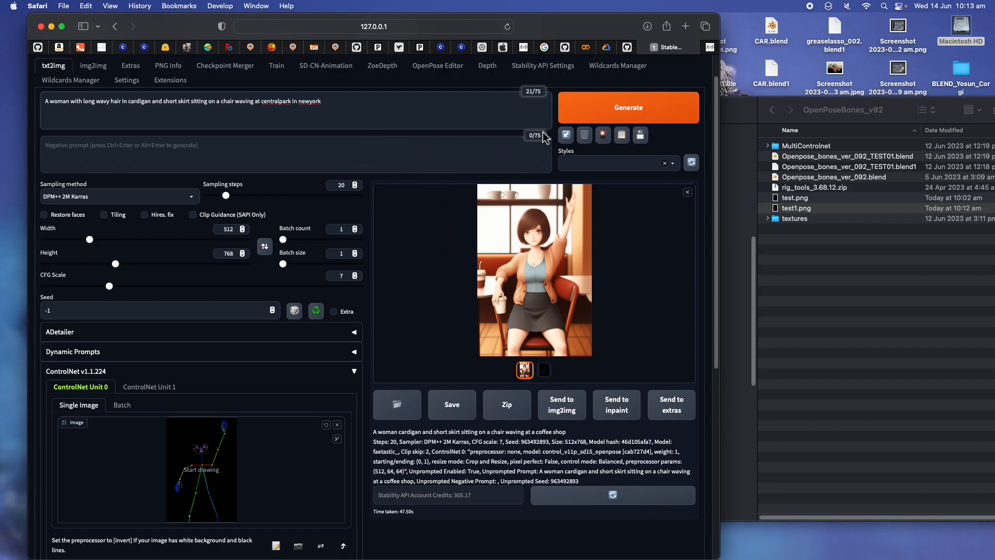
# Set the batch count to 4 and generate the images.
pyautogui.doubleClick(354, 227)
pyautogui.click(593, 107)
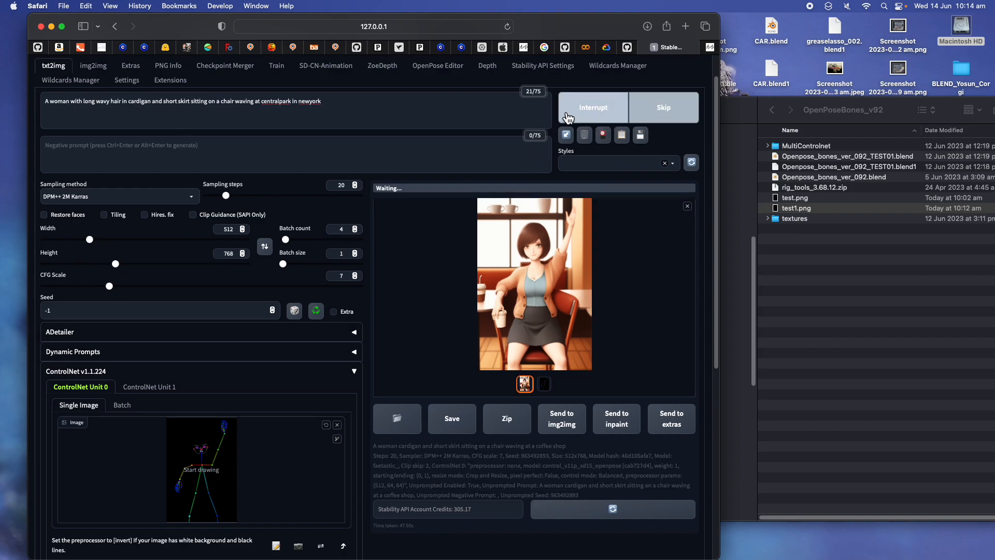
# Switch to Blender, close the render window, restore gizmos and overlays in solid shading, and select the figure's left upper-arm control.
pyautogui.hotkey('ctrl', 'Right')
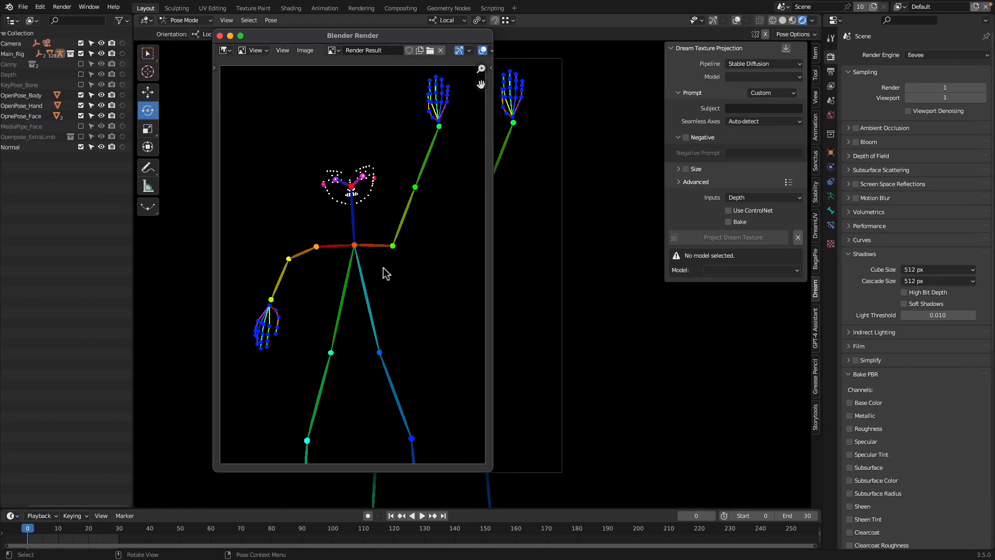
pyautogui.click(220, 36)
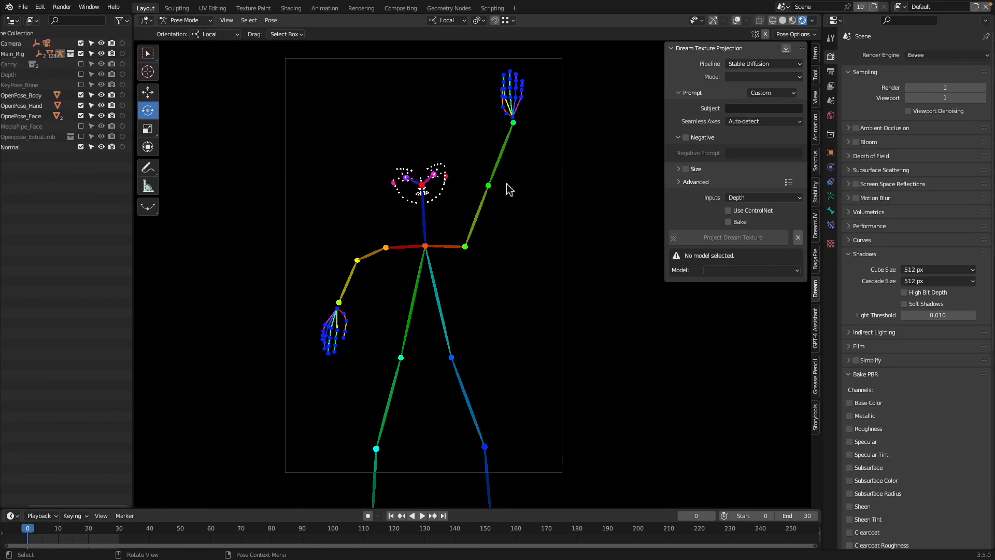
pyautogui.click(713, 20)
pyautogui.click(736, 20)
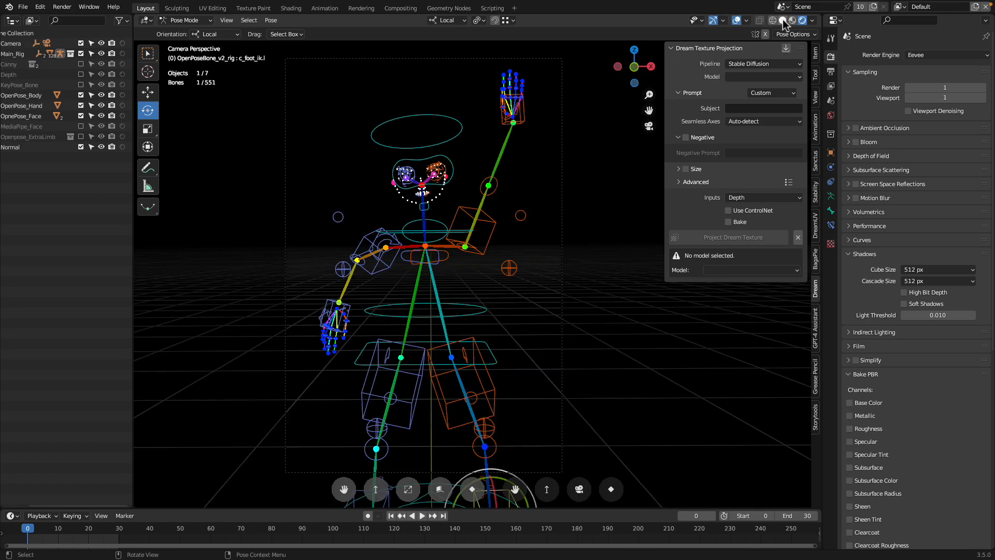
pyautogui.click(783, 20)
pyautogui.click(496, 224)
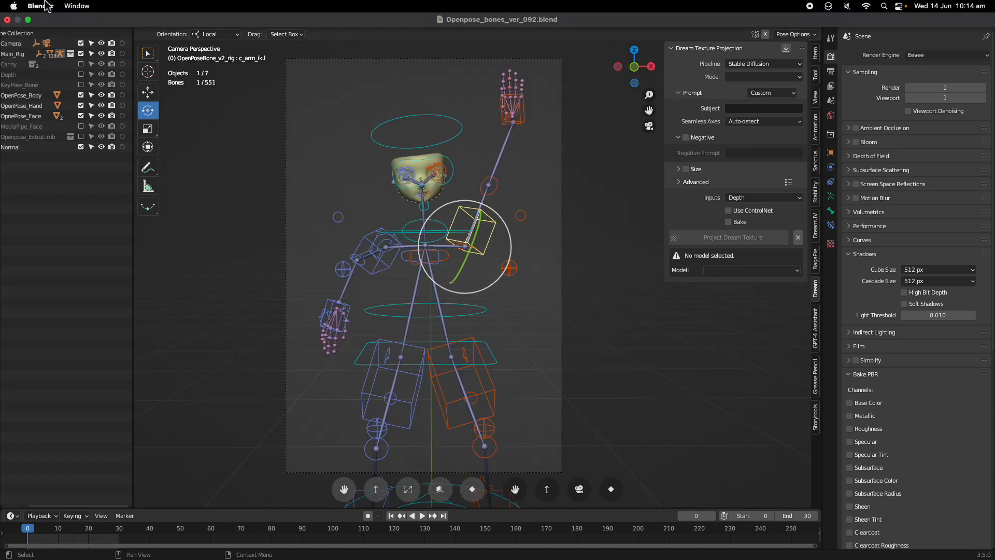
# Save the current file and save a new version as Openpose_bones_ver_092_TEST02.blend in the OpenPoseBones_v92 folder.
pyautogui.click(26, 7)
pyautogui.click(38, 75)
pyautogui.click(23, 7)
pyautogui.click(51, 86)
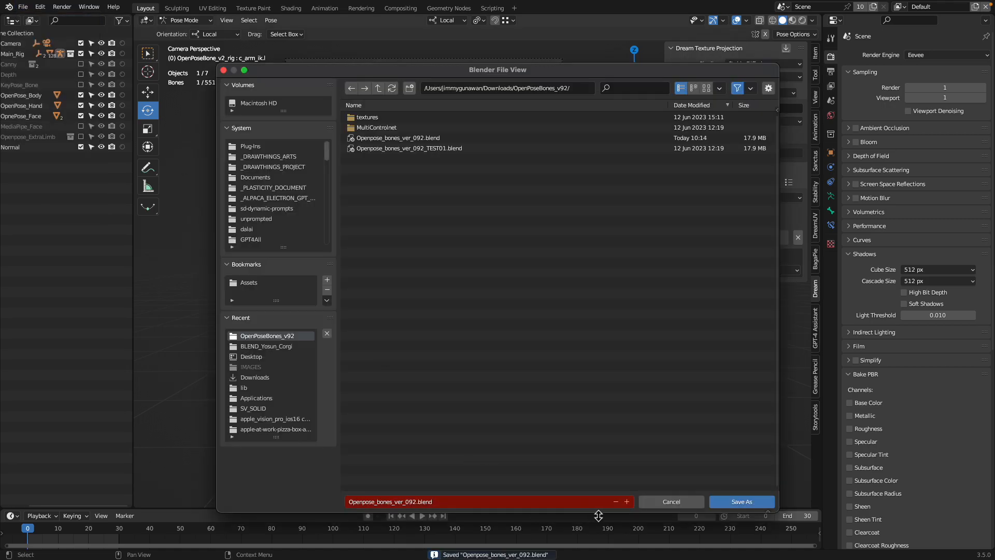
pyautogui.click(627, 502)
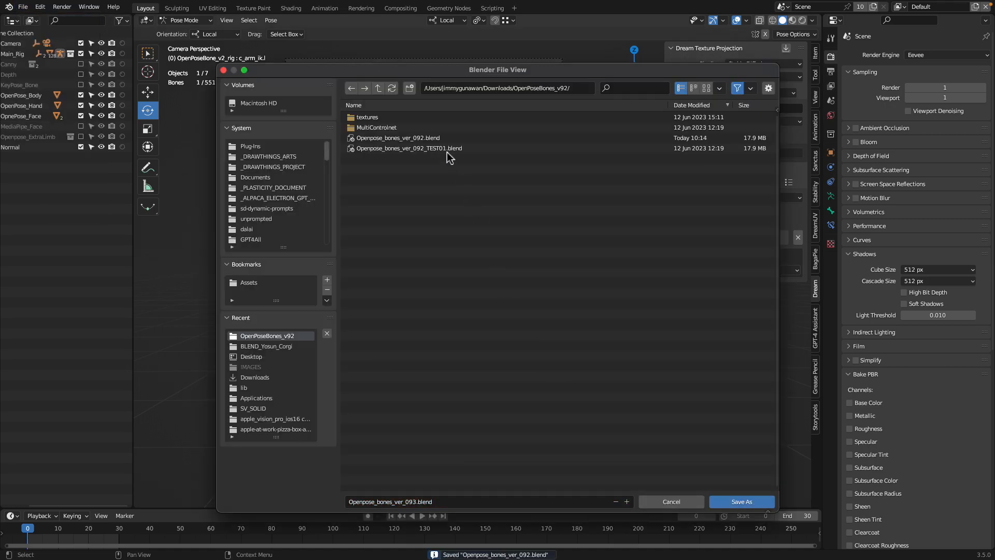
pyautogui.click(448, 151)
pyautogui.click(627, 502)
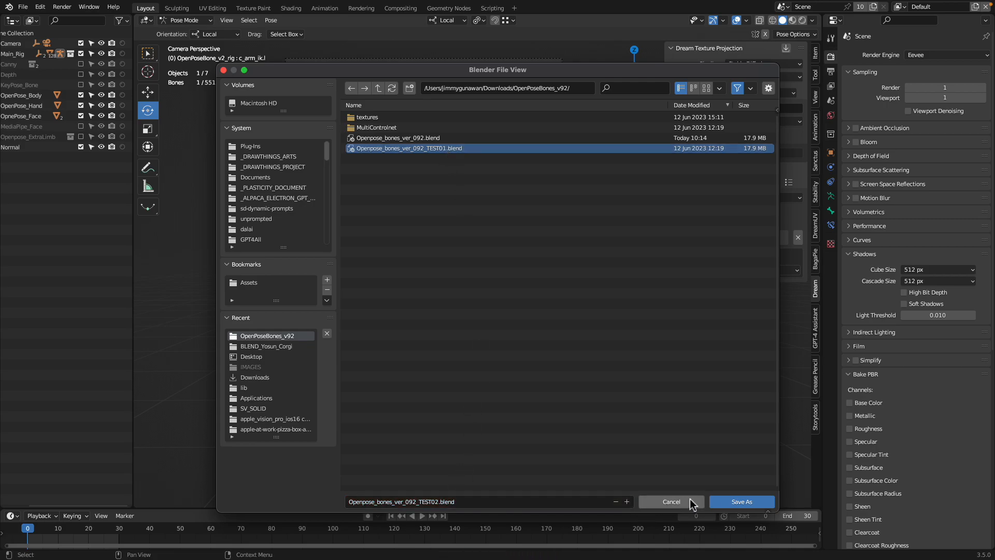
pyautogui.click(741, 501)
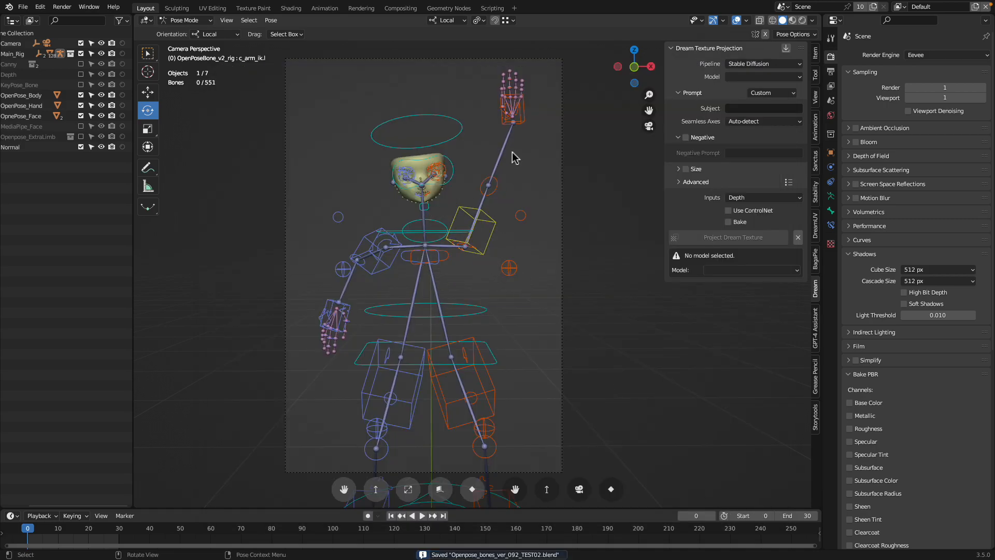
# Lower the raised left hand control to the figure's side and rotate it so the fingers point downward.
pyautogui.click(525, 120)
pyautogui.moveTo(522, 125); pyautogui.dragTo(522, 127)
pyautogui.press('g')
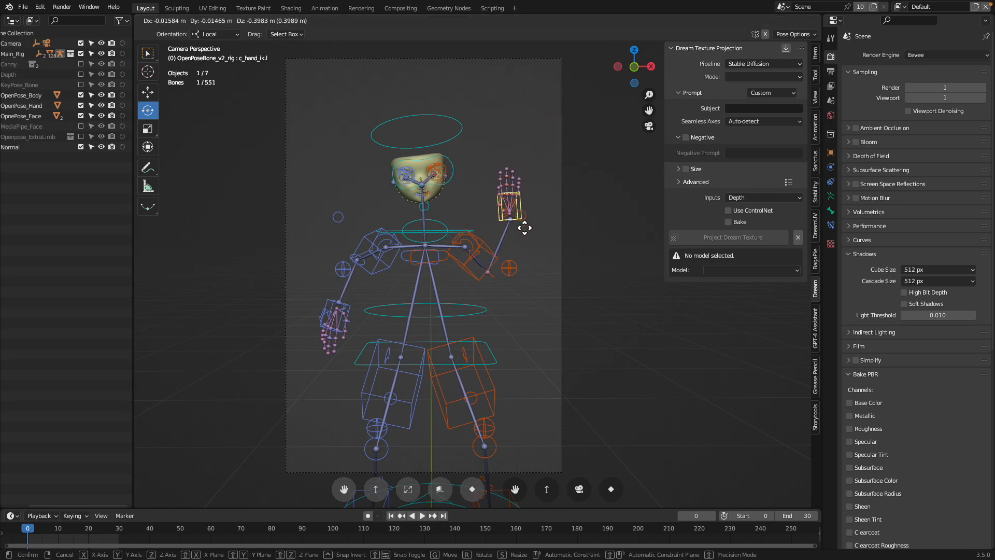
pyautogui.click(539, 257)
pyautogui.press('r')
pyautogui.click(570, 263)
pyautogui.press('g')
pyautogui.click(560, 307)
pyautogui.press('r')
pyautogui.click(567, 289)
pyautogui.press('g')
pyautogui.click(533, 315)
# Refine the lowered left hand's position and angle beside the hip with small moves and free rotations.
pyautogui.press('r')
pyautogui.press('r')
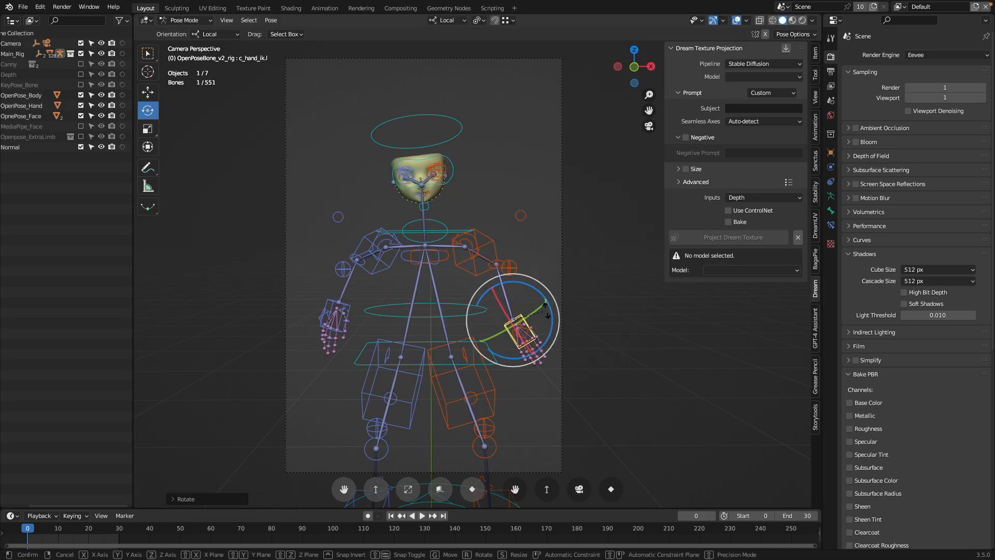
pyautogui.click(532, 315)
pyautogui.press('g')
pyautogui.click(521, 318)
pyautogui.press('r')
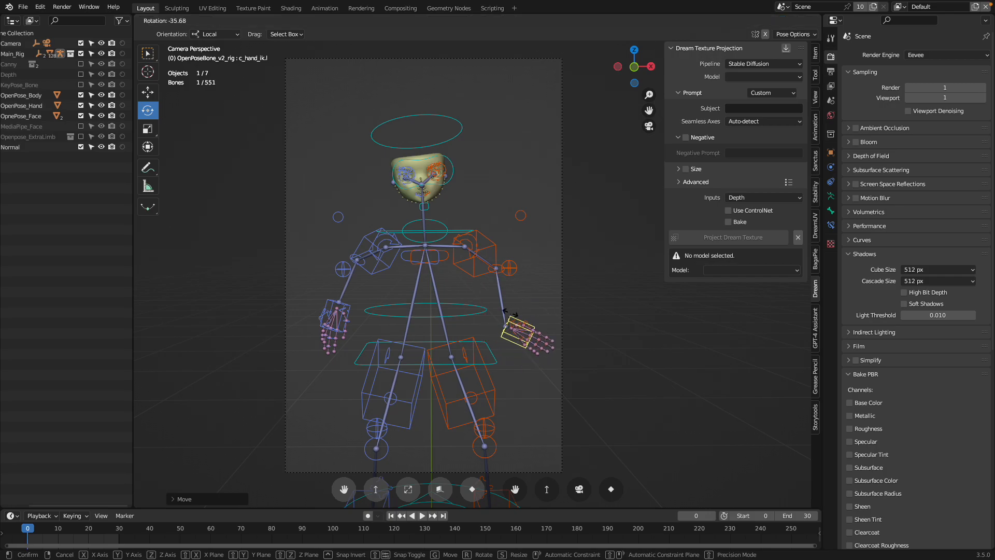
pyautogui.click(522, 317)
pyautogui.press('r')
pyautogui.press('r')
pyautogui.click(548, 294)
pyautogui.press('r')
pyautogui.click(520, 252)
# Bring the left hand inward to the hip so the elbow bends outward, and adjust the wrist with a trackball rotation.
pyautogui.press('g')
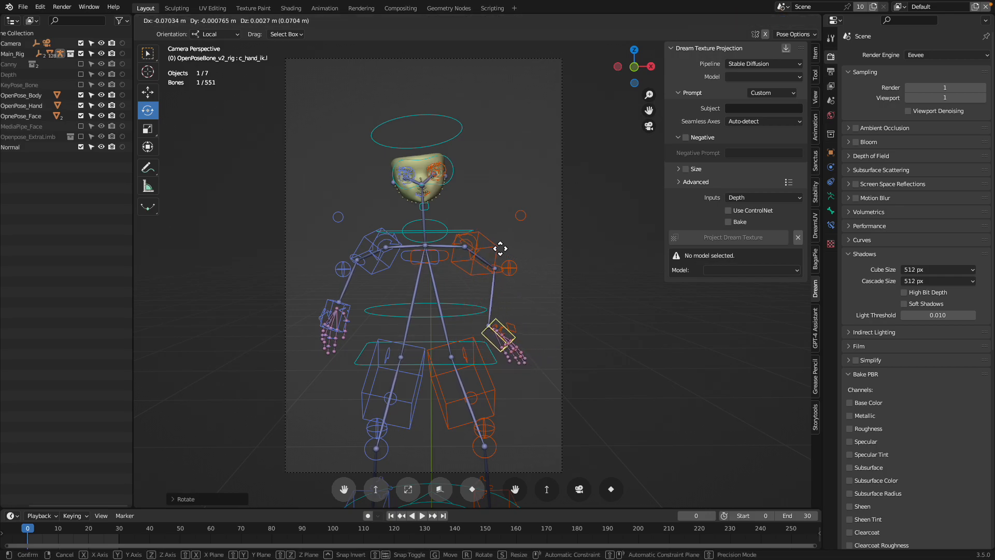
pyautogui.click(479, 248)
pyautogui.press('r')
pyautogui.press('r')
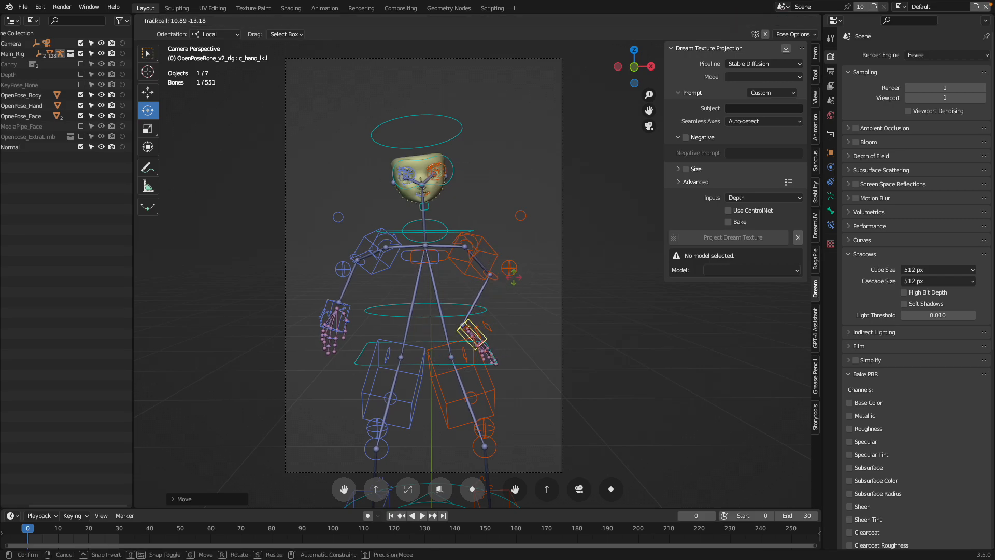
pyautogui.click(528, 263)
# Move the right hand control lower so that arm hangs straighter beside the body.
pyautogui.scroll(2, 342, 355)
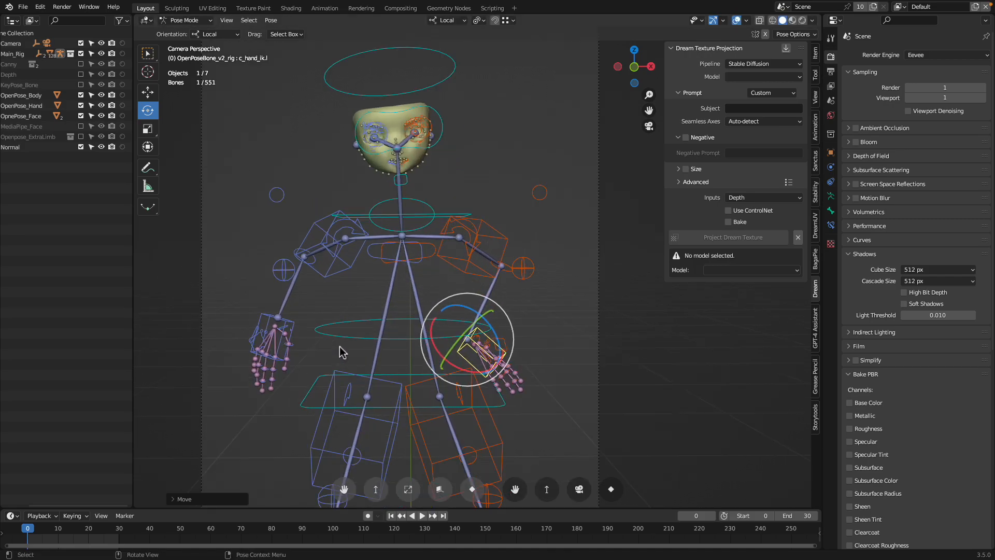
pyautogui.click(298, 328)
pyautogui.press('g')
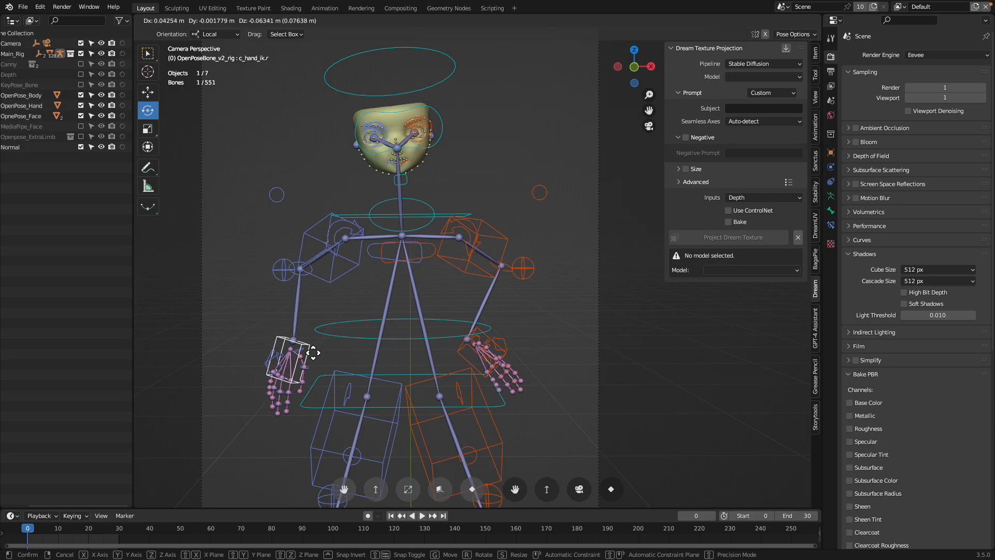
pyautogui.click(305, 378)
# Turn and tilt the figure's head with a trackball rotation of the head control.
pyautogui.click(456, 119)
pyautogui.click(434, 89)
pyautogui.press('r')
pyautogui.press('r')
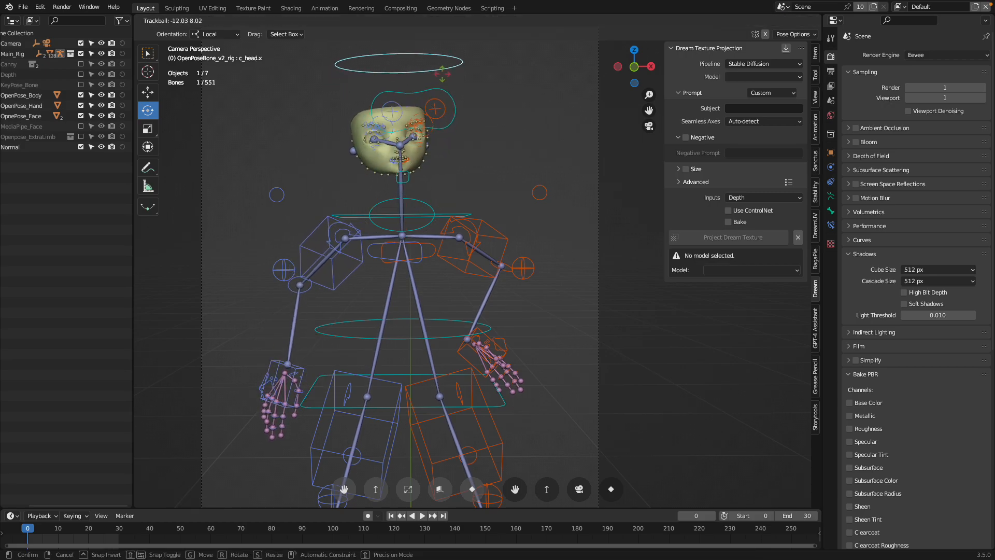
pyautogui.click(440, 82)
# Adjust the small jaw control below the face and deselect it.
pyautogui.scroll(2, 428, 166)
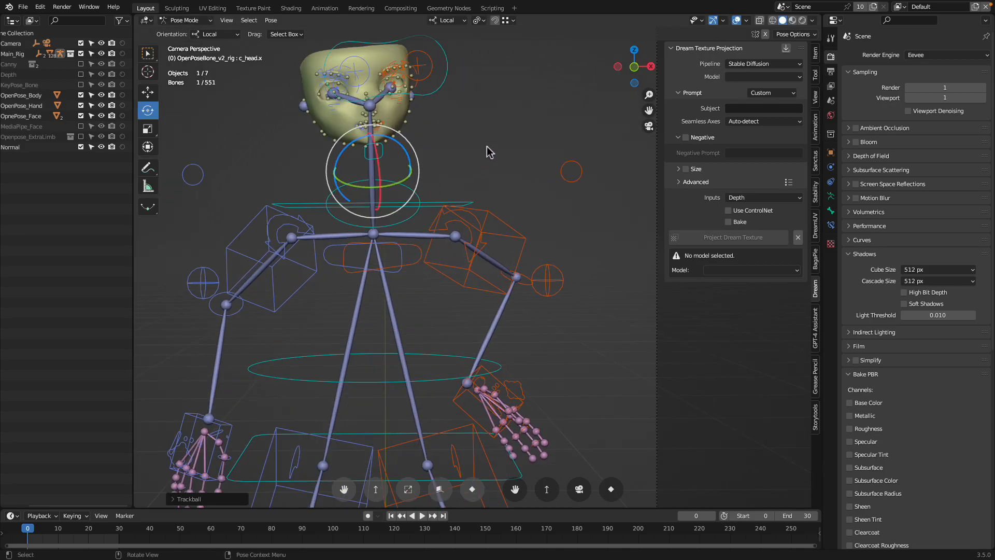
pyautogui.click(388, 151)
pyautogui.click(379, 152)
pyautogui.moveTo(373, 130); pyautogui.dragTo(416, 149)
pyautogui.click(378, 154)
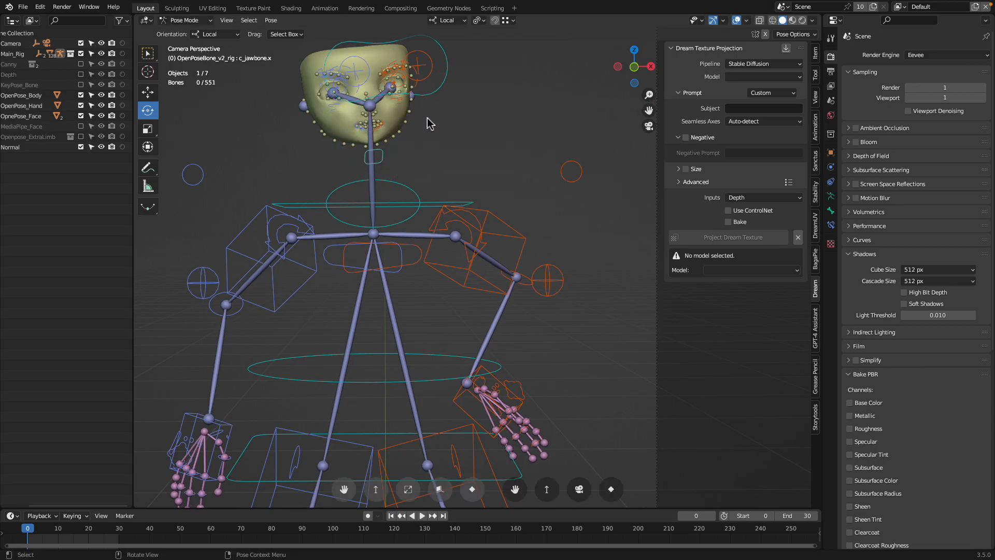
pyautogui.scroll(-2, 439, 104)
pyautogui.click(441, 106)
pyautogui.press('r')
pyautogui.press('r')
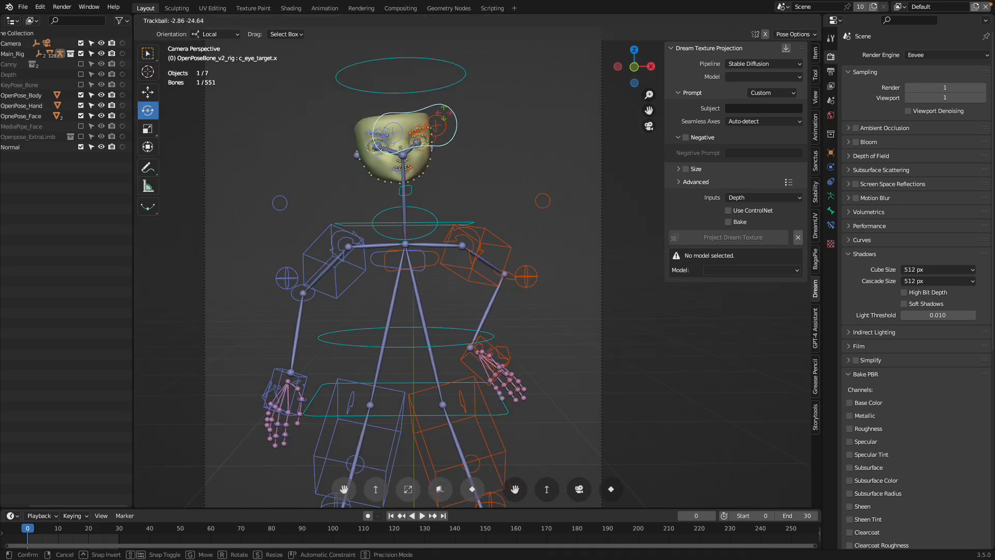
pyautogui.rightClick(462, 85)
pyautogui.click(461, 84)
pyautogui.press('r')
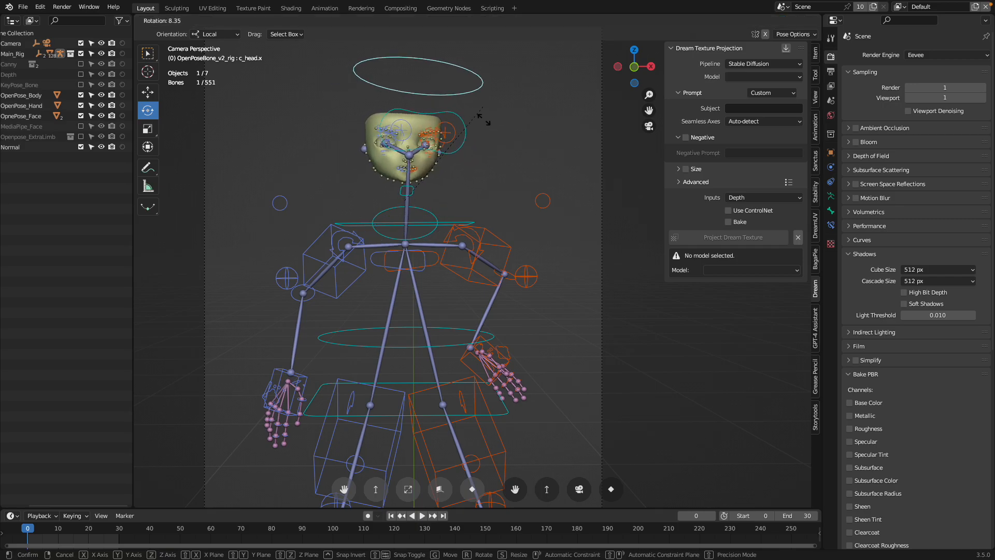
pyautogui.rightClick(471, 123)
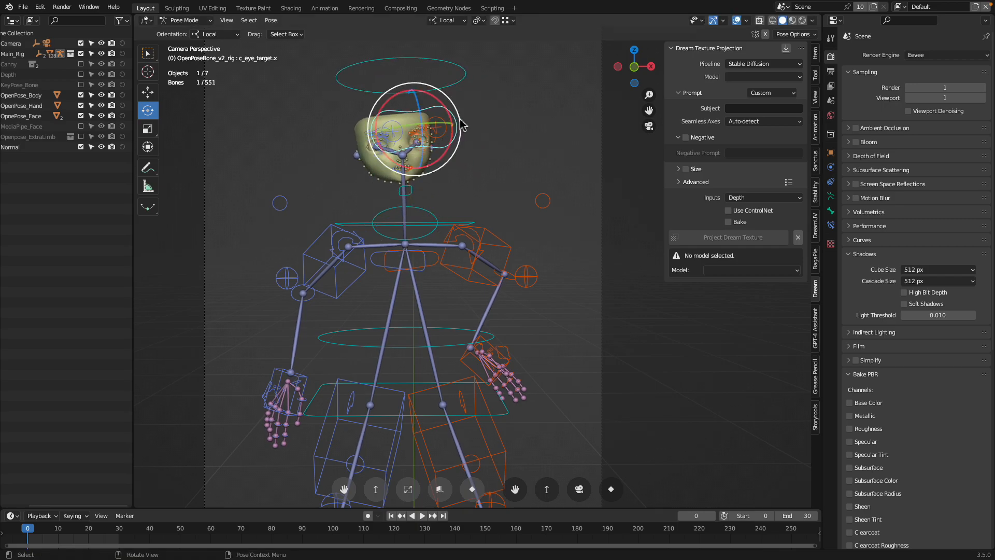
# Shift the eye target sideways in front of the face, turn the neck with a trackball rotation, and select the head control.
pyautogui.press('g')
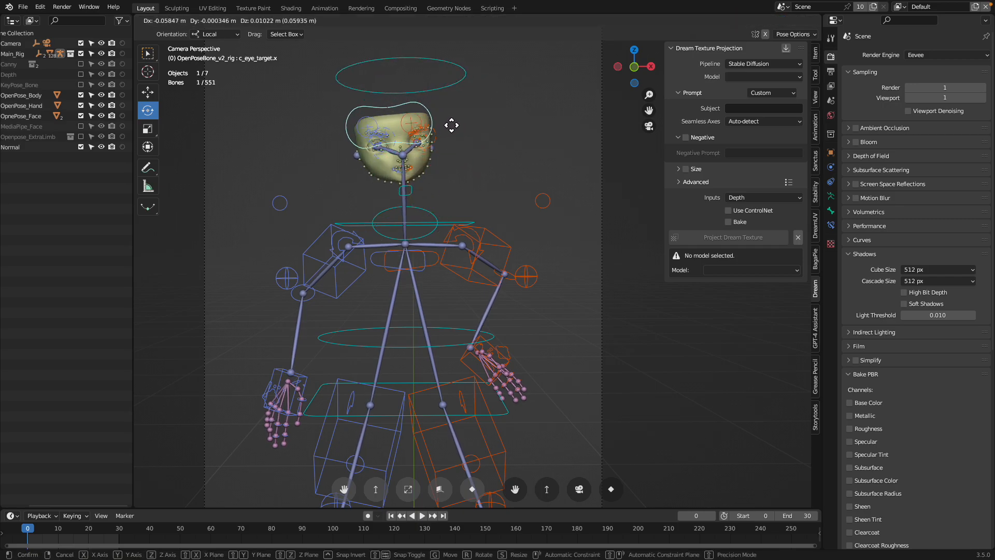
pyautogui.click(452, 127)
pyautogui.click(428, 211)
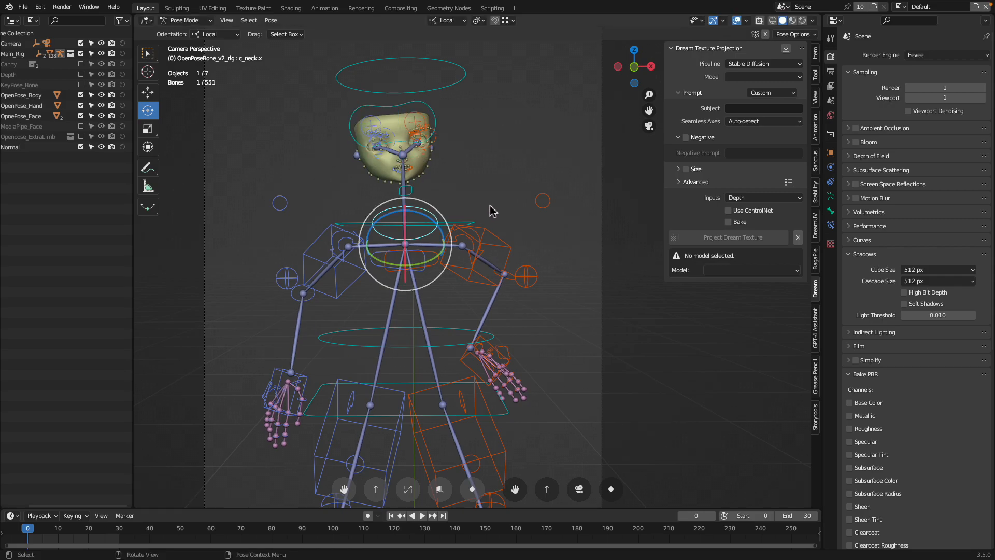
pyautogui.press('r')
pyautogui.click(468, 228)
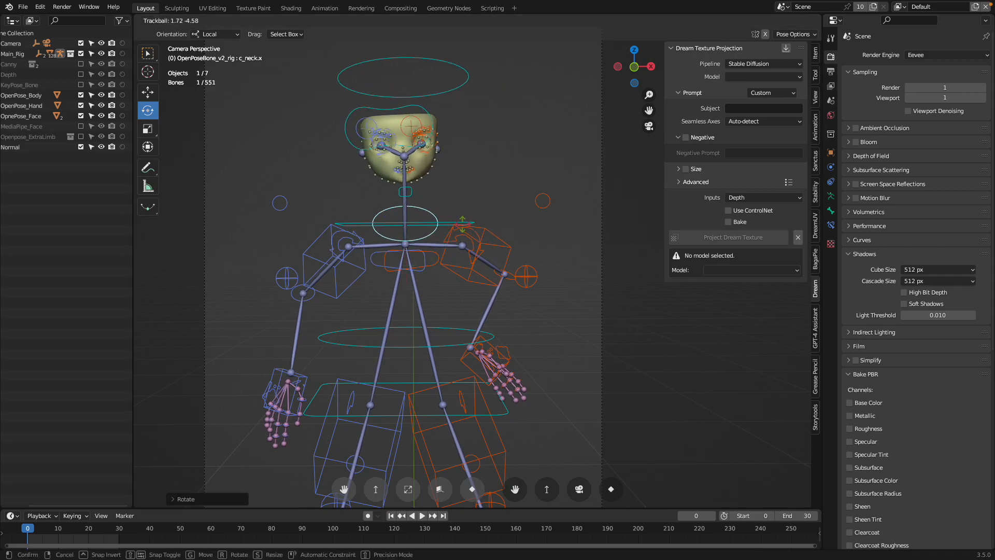
pyautogui.click(470, 89)
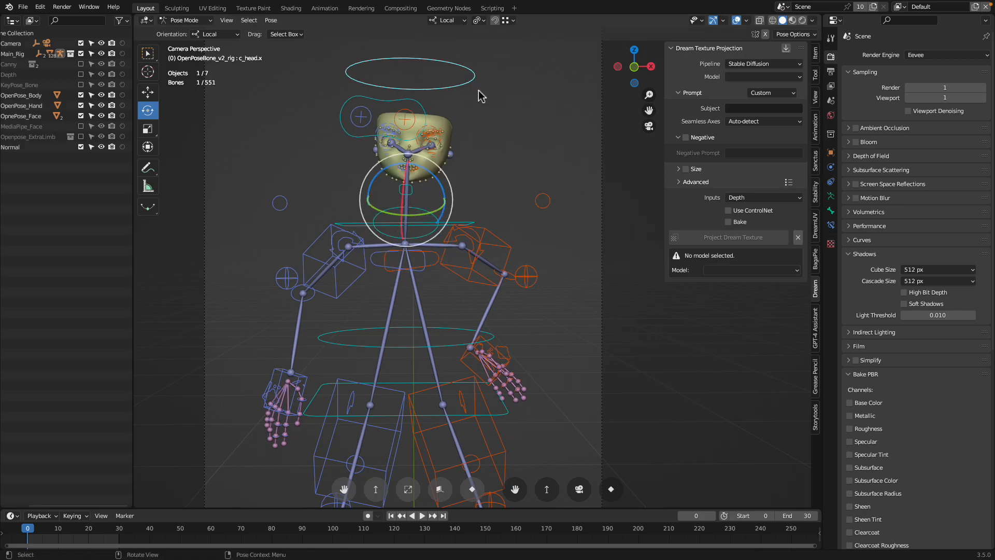
# Tilt the head toward one shoulder with small rotations, and finish with a trackball rotation of the head control.
pyautogui.press('r')
pyautogui.click(501, 140)
pyautogui.press('r')
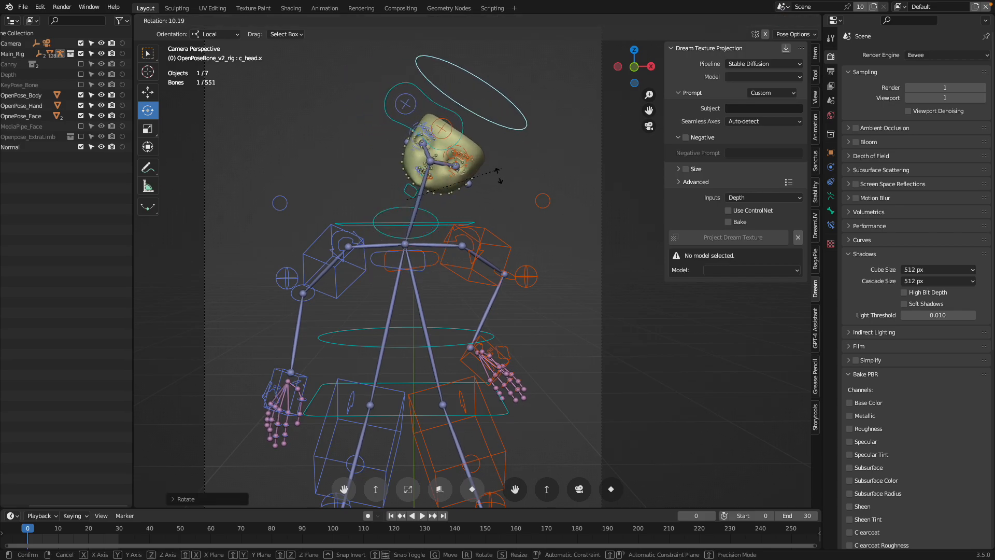
pyautogui.click(475, 140)
pyautogui.press('r')
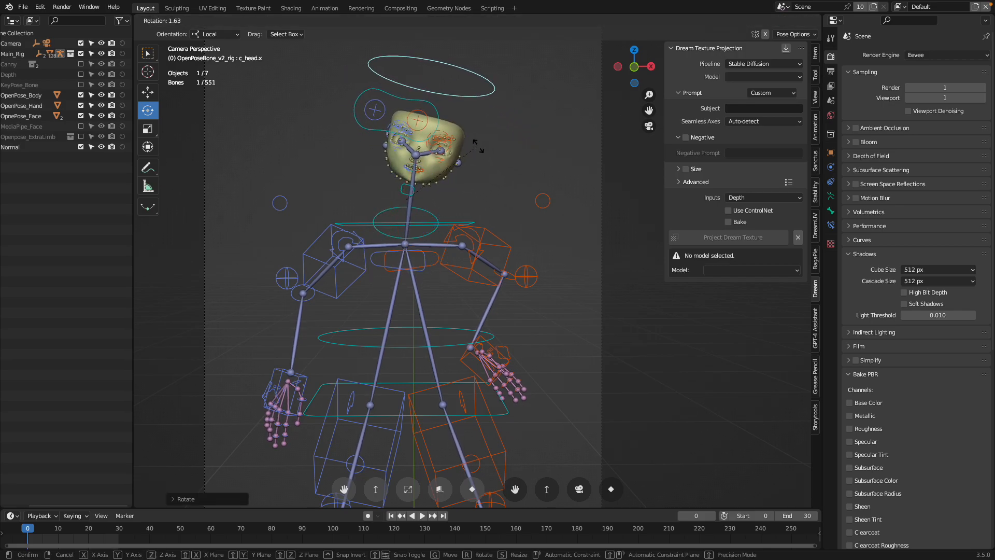
pyautogui.press('r')
pyautogui.click(478, 156)
# Return to the camera view, lock the camera to the view, and reframe it so the figure fits down to the feet.
pyautogui.scroll(-1, 475, 191)
pyautogui.moveTo(458, 187)
pyautogui.mouseDown()
pyautogui.moveTo(451, 184)
pyautogui.moveTo(462, 206)
pyautogui.moveTo(445, 200)
pyautogui.mouseUp()
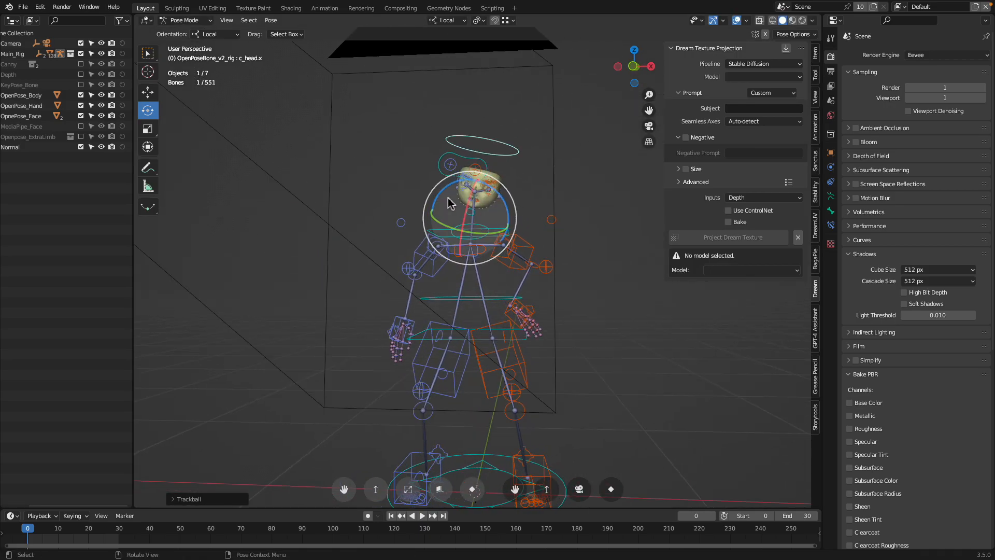
pyautogui.press('KP_0')
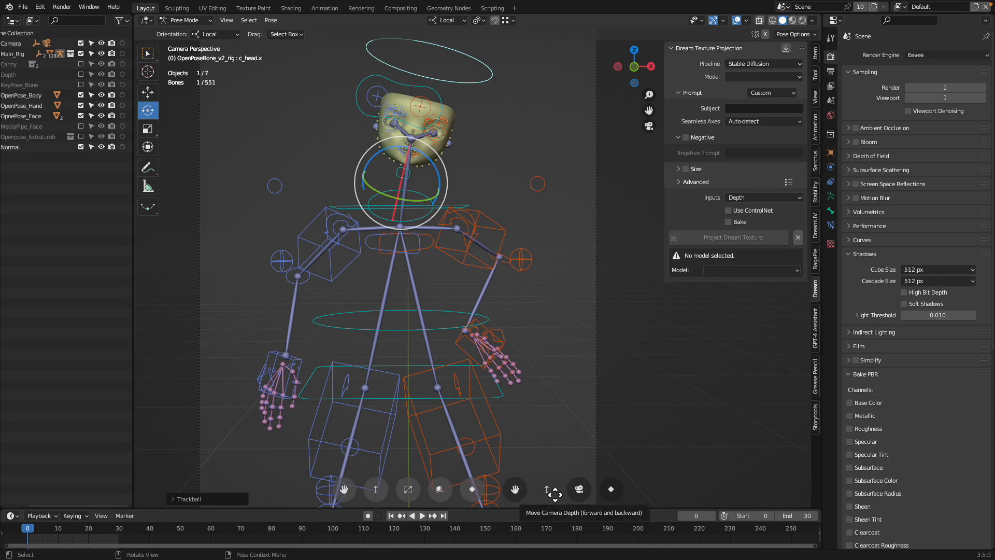
pyautogui.click(580, 489)
pyautogui.moveTo(486, 322); pyautogui.dragTo(504, 289)
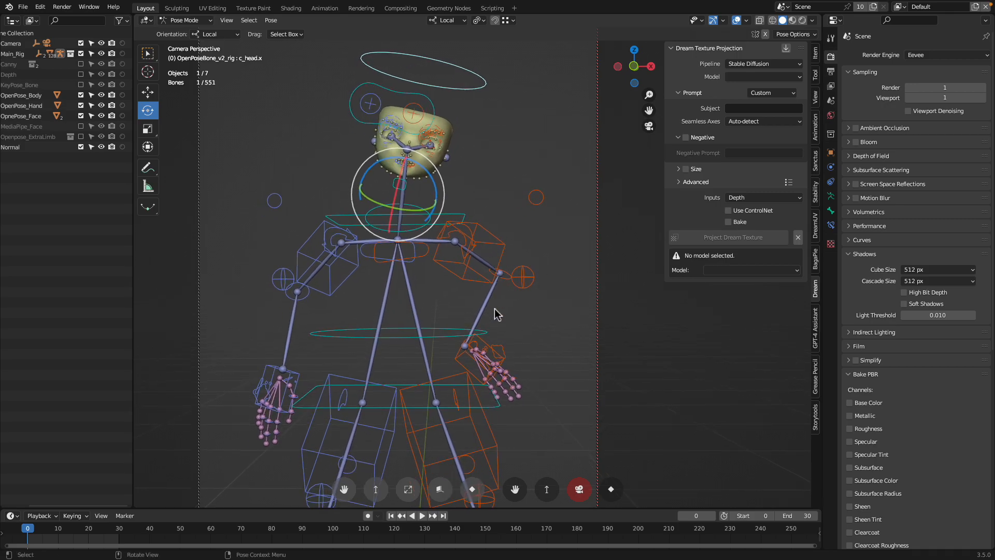
pyautogui.click(504, 366)
pyautogui.scroll(-5, 507, 311)
pyautogui.moveTo(393, 441); pyautogui.dragTo(398, 384)
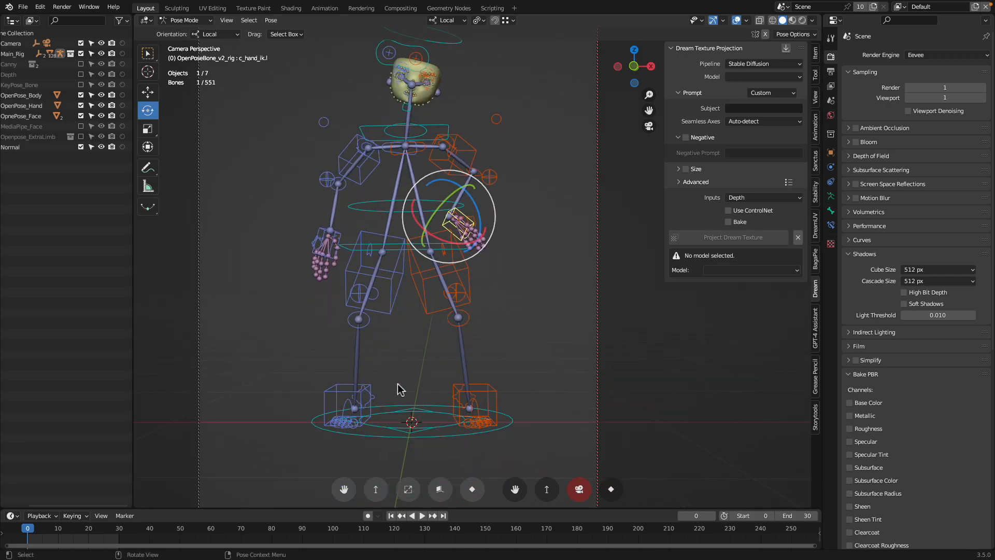
# Lift the right foot control off the ground, rotate the foot, and nudge it so the knee bends inward.
pyautogui.click(372, 391)
pyautogui.press('g')
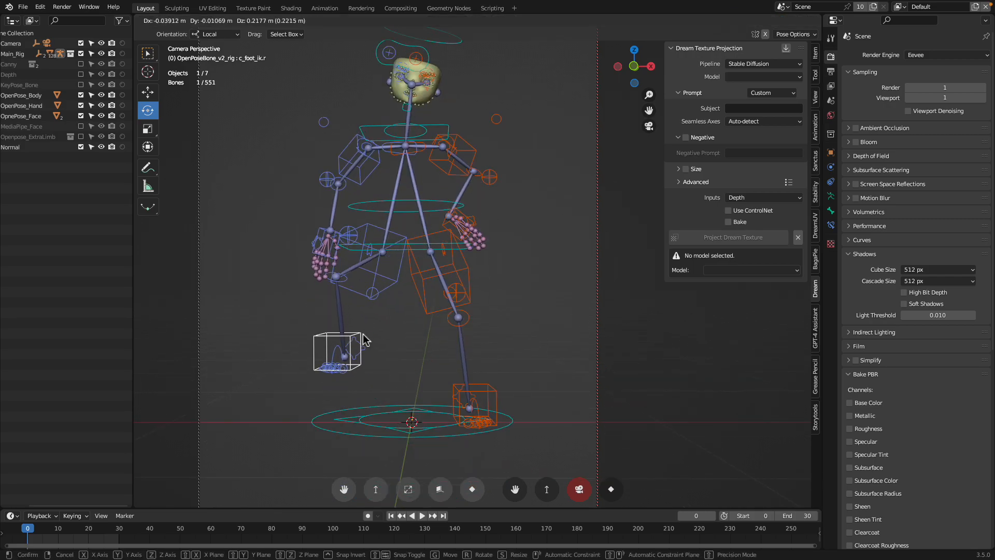
pyautogui.click(361, 337)
pyautogui.press('r')
pyautogui.click(414, 317)
pyautogui.press('g')
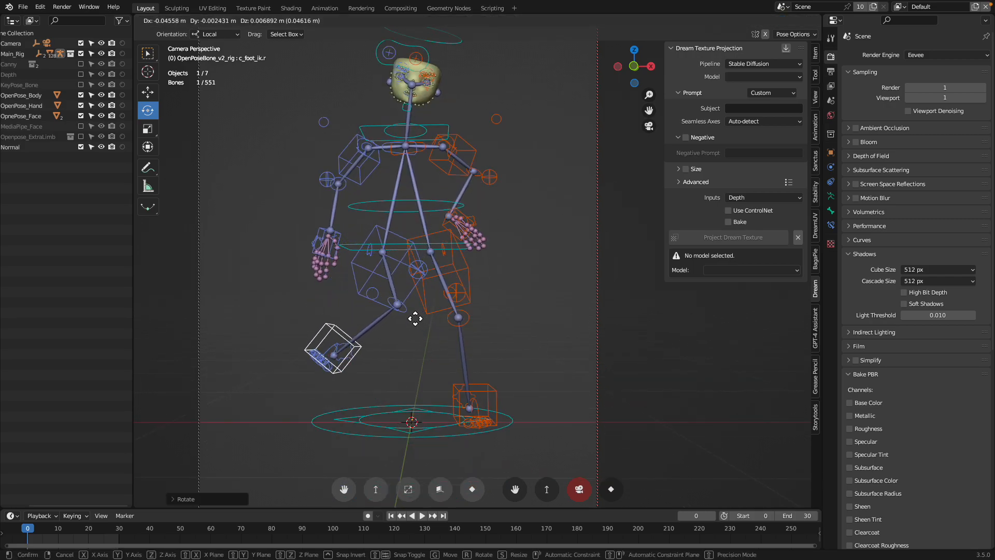
pyautogui.click(417, 318)
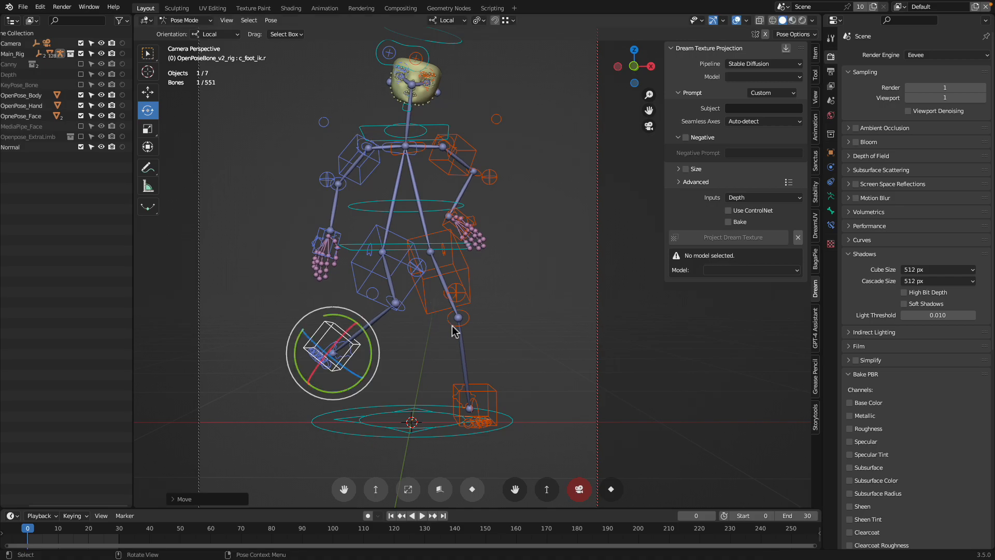
# Twist the whole torso from the hips with a trackball rotation of the root master control.
pyautogui.click(440, 215)
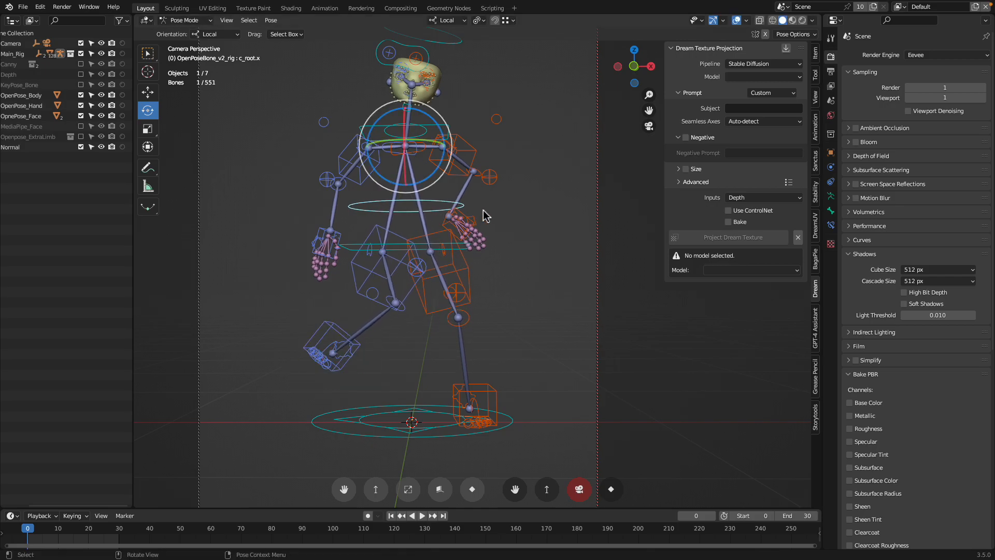
pyautogui.click(455, 249)
pyautogui.press('r')
pyautogui.press('r')
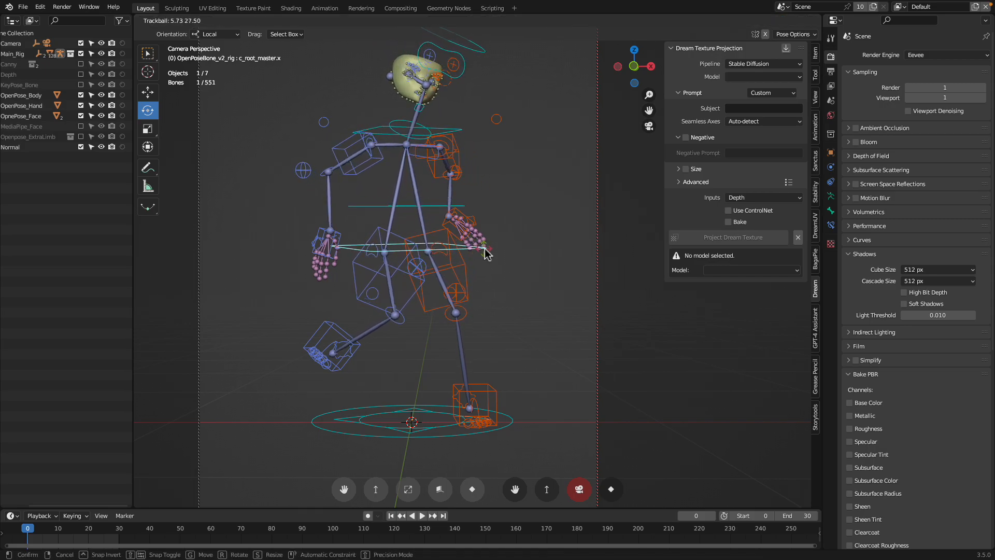
pyautogui.click(486, 250)
# Move the left foot control inward beneath the body and rotate it so the foot tilts.
pyautogui.click(496, 384)
pyautogui.moveTo(490, 382); pyautogui.dragTo(482, 367)
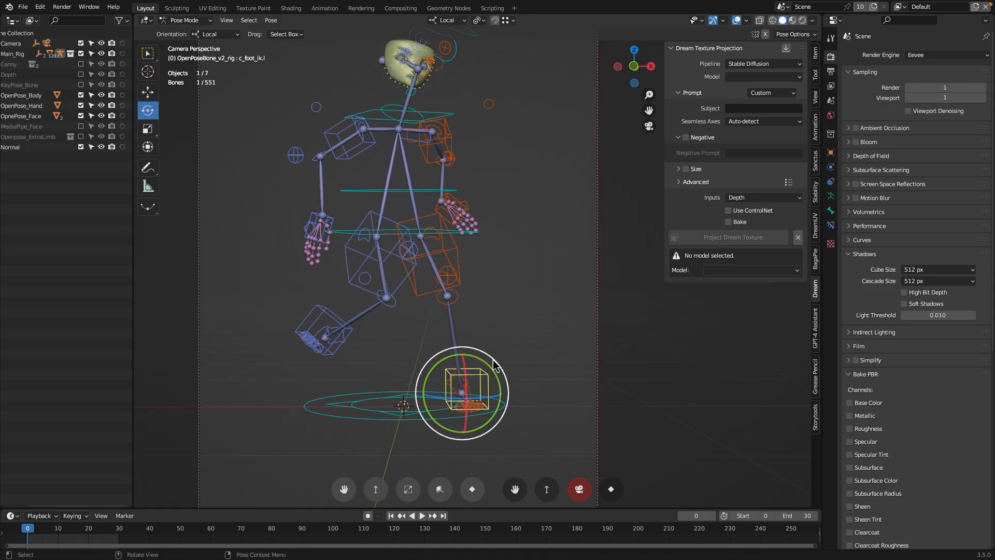
pyautogui.press('g')
pyautogui.rightClick(480, 383)
pyautogui.press('g')
pyautogui.click(435, 335)
pyautogui.press('r')
pyautogui.click(508, 340)
# Try a trackball rotation of the left foot control.
pyautogui.press('r')
pyautogui.press('r')
pyautogui.click(483, 360)
pyautogui.hotkey('ctrl', 'z')
# Select the right foot control and move it slightly higher and closer to the body.
pyautogui.click(372, 308)
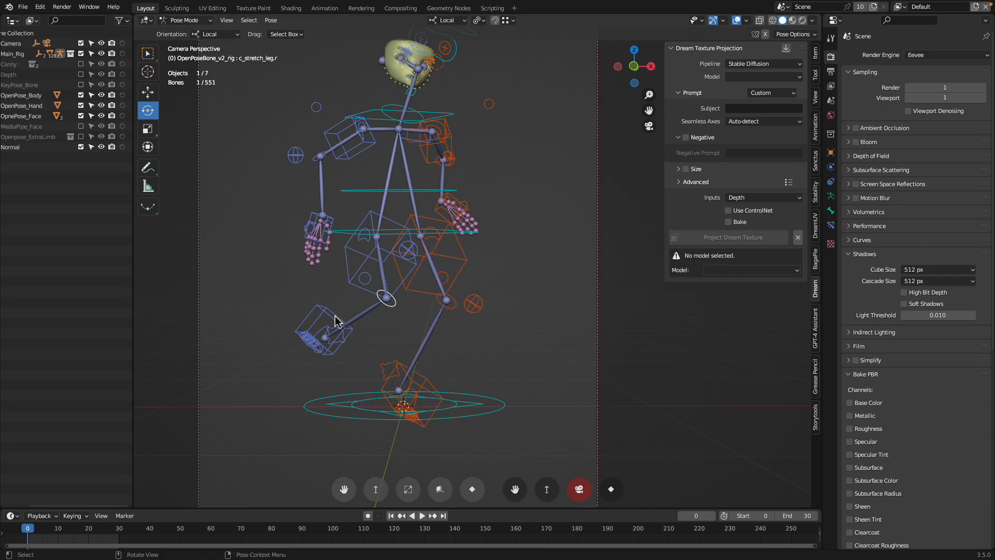
pyautogui.click(335, 317)
pyautogui.press('g')
pyautogui.click(359, 292)
pyautogui.press('g')
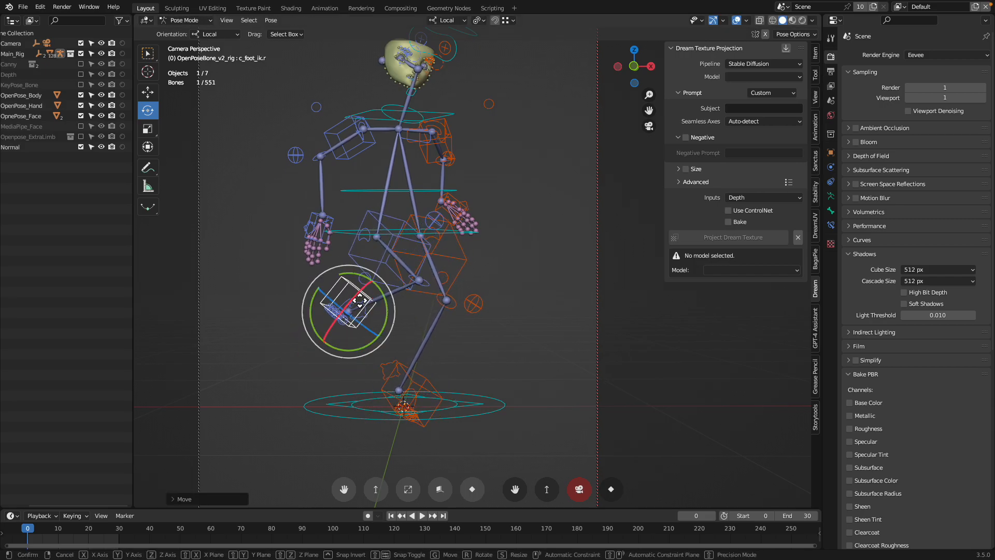
pyautogui.click(352, 311)
pyautogui.click(436, 193)
pyautogui.press('r')
pyautogui.press('r')
pyautogui.click(471, 193)
pyautogui.click(461, 204)
pyautogui.press('g')
pyautogui.rightClick(480, 189)
pyautogui.press('`')
pyautogui.press('Escape')
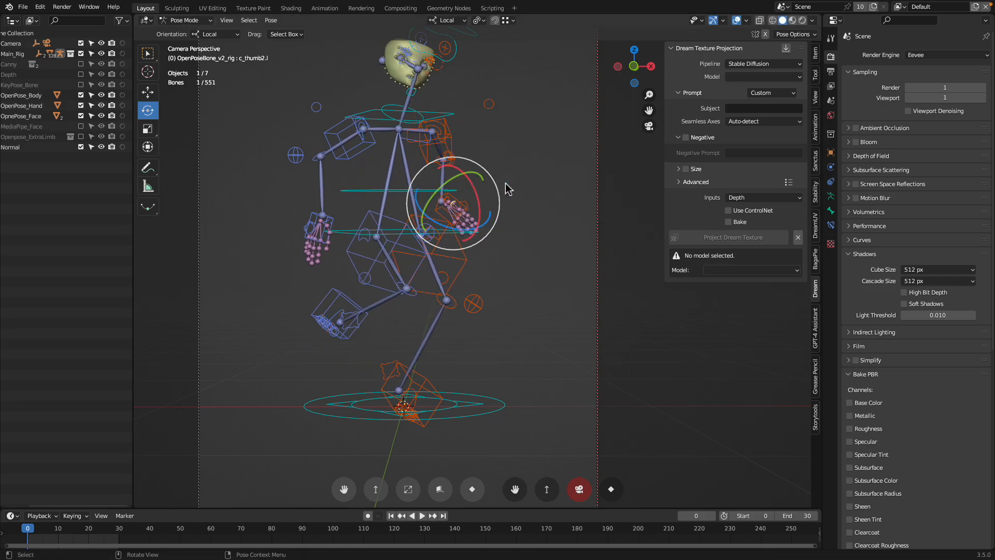
pyautogui.click(509, 151)
# Move the left hand control outward from the hip and rotate it so the fingers point away from the body.
pyautogui.click(438, 210)
pyautogui.press('g')
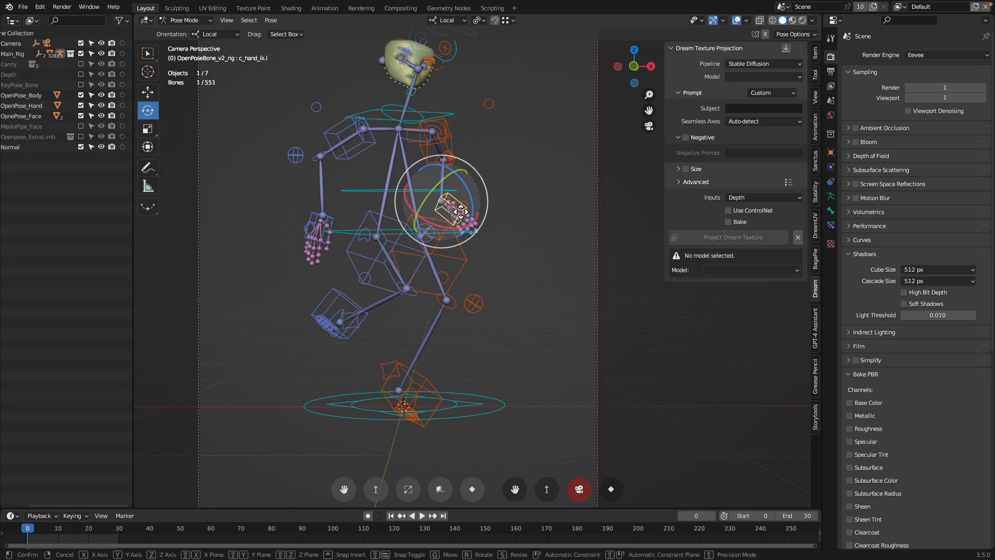
pyautogui.click(482, 195)
pyautogui.press('r')
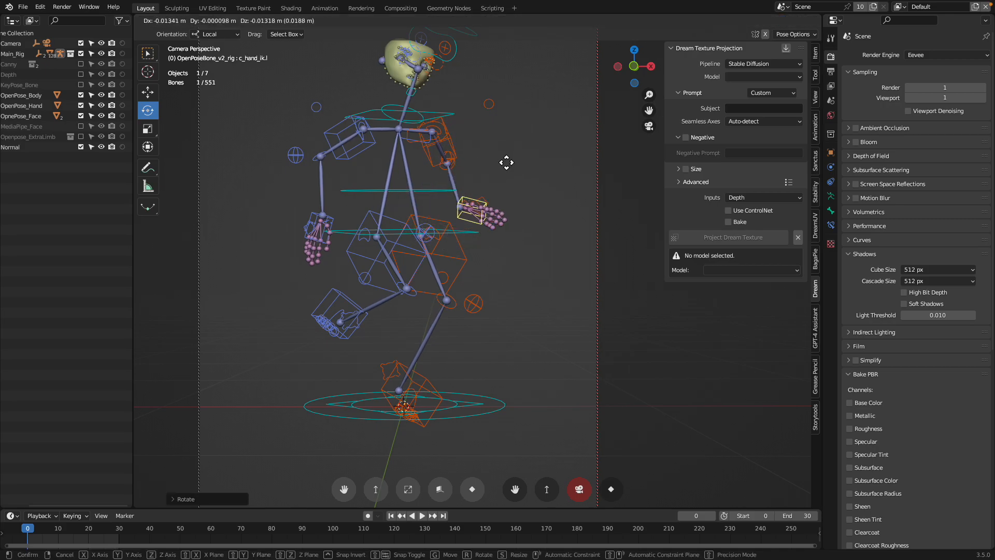
pyautogui.click(506, 163)
# Rotate the right hand control outward, adjust its position, and refine it with a trackball rotation.
pyautogui.click(332, 223)
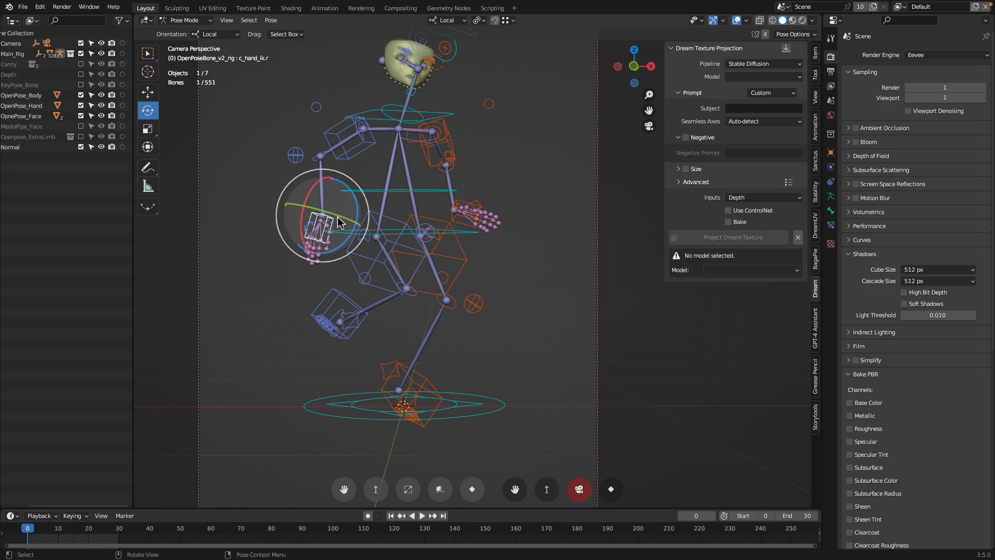
pyautogui.press('r')
pyautogui.click(380, 231)
pyautogui.press('g')
pyautogui.click(375, 229)
pyautogui.press('r')
pyautogui.press('r')
pyautogui.click(383, 223)
# Show the pose in rendered shading with overlays and gizmos hidden, and save the blend file.
pyautogui.moveTo(382, 220); pyautogui.dragTo(391, 248)
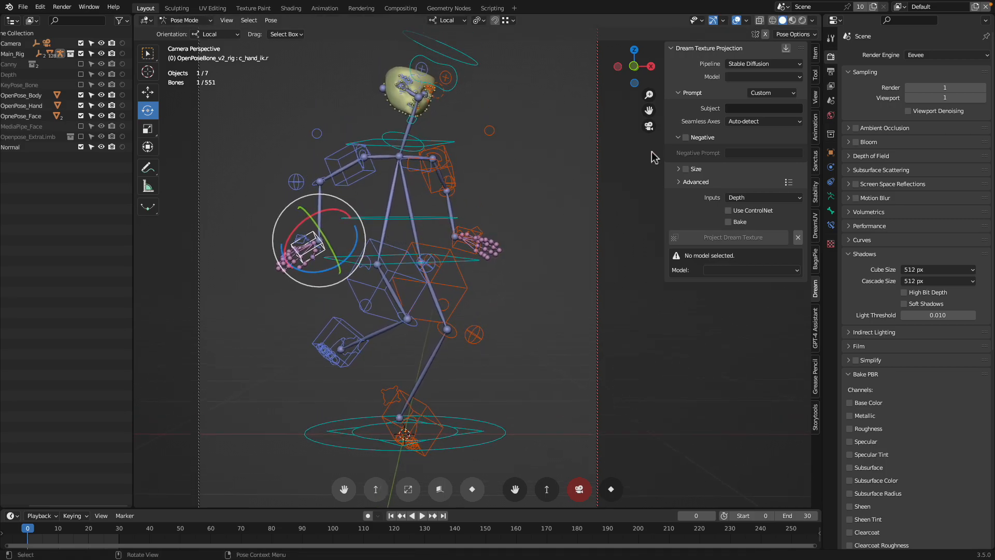
pyautogui.hotkey('ctrl', 's')
pyautogui.click(792, 21)
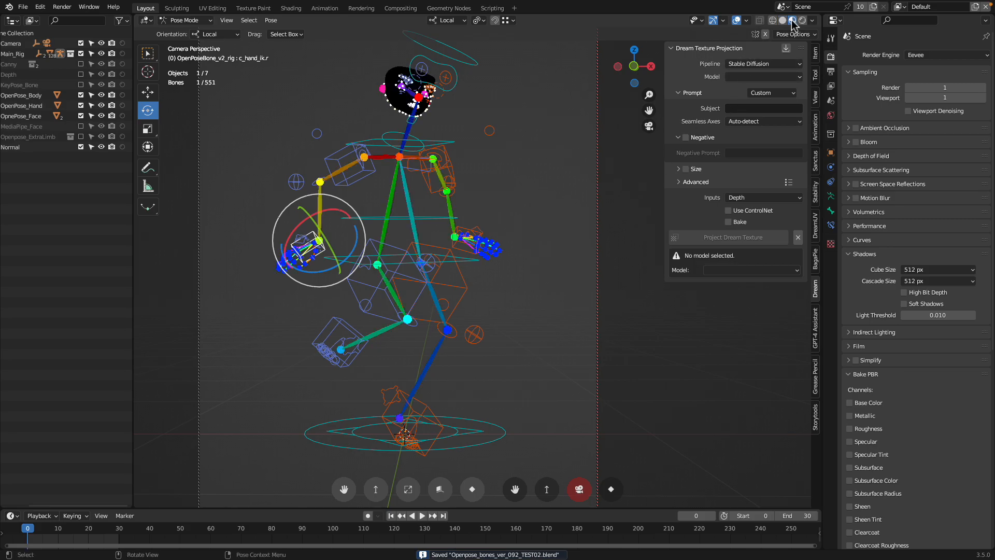
pyautogui.click(736, 20)
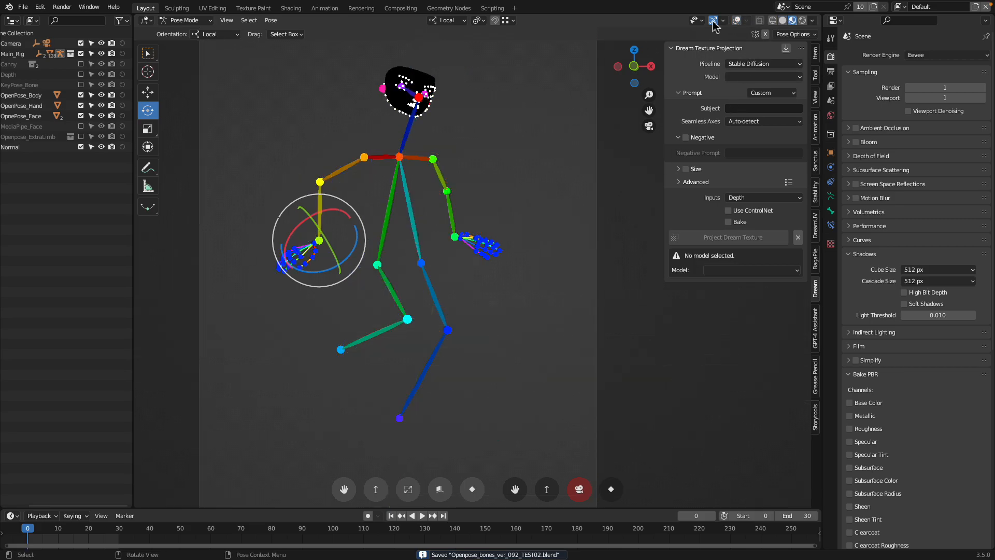
pyautogui.click(802, 20)
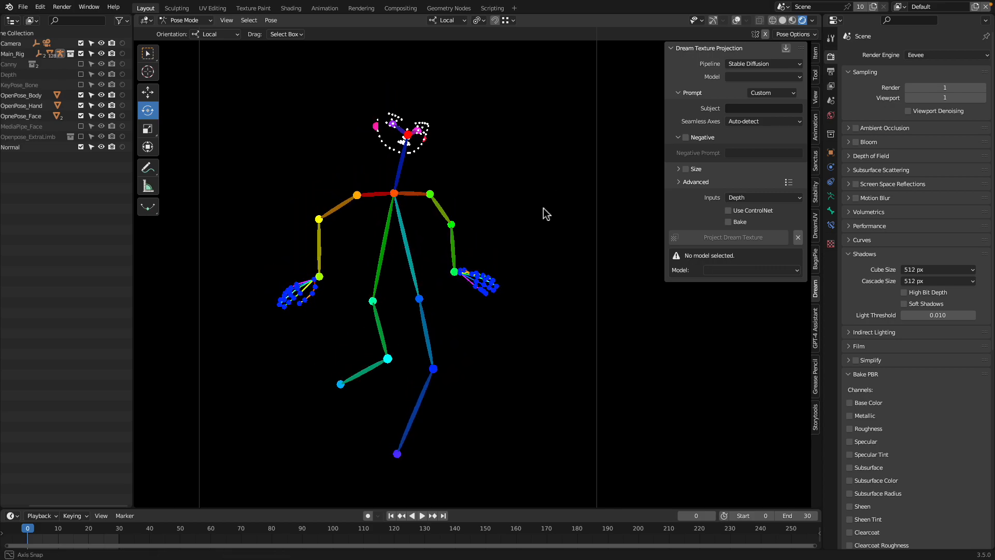
pyautogui.hotkey('ctrl', 's')
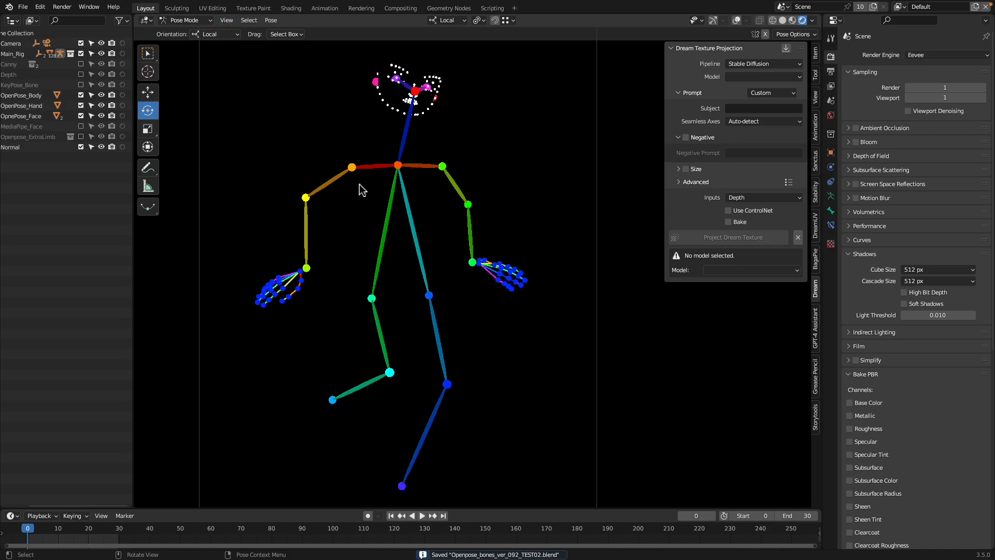
# Render the viewport as an image and save the result as test2.png.
pyautogui.click(228, 19)
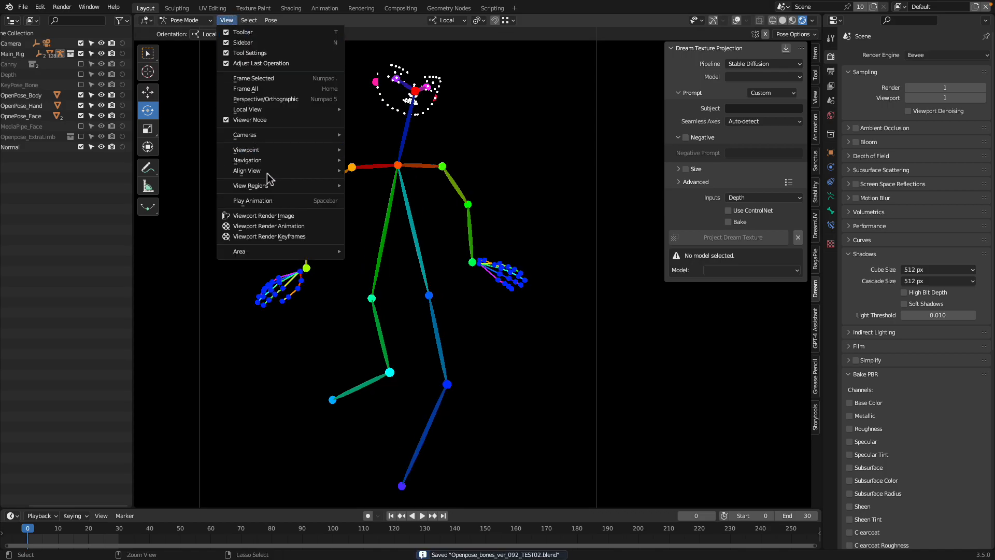
pyautogui.click(302, 217)
pyautogui.click(251, 26)
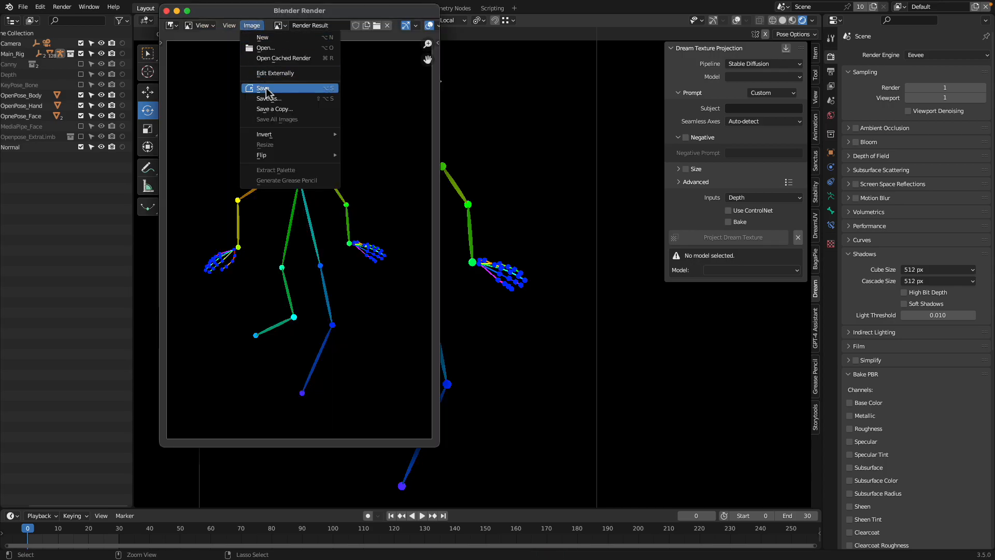
pyautogui.click(270, 99)
pyautogui.click(429, 440)
pyautogui.click(533, 440)
# Switch to the browser's desktop, narrow the Safari window, and open the _DRAWTHINGS_ARTS folder in Finder.
pyautogui.hotkey('ctrl', 'Left')
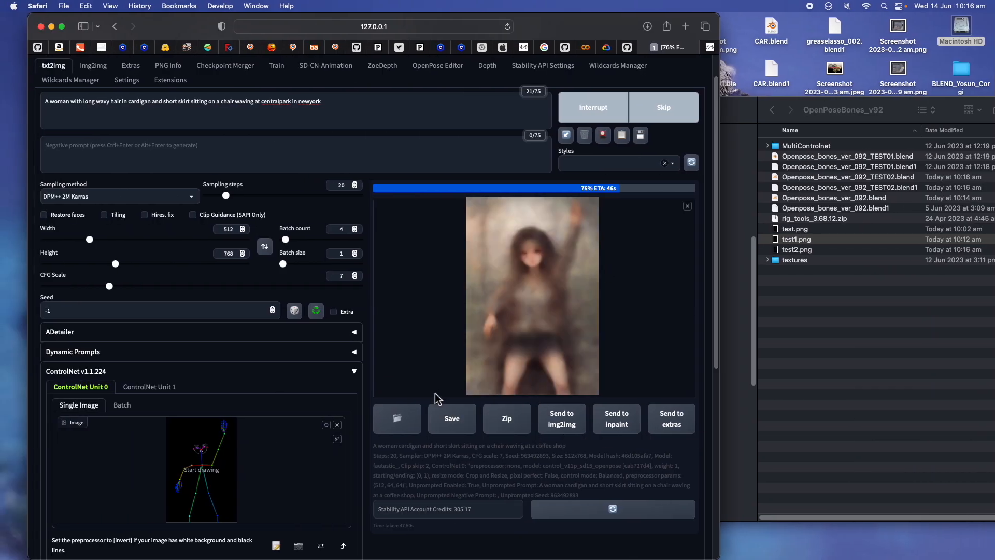
pyautogui.moveTo(718, 19); pyautogui.dragTo(633, 18)
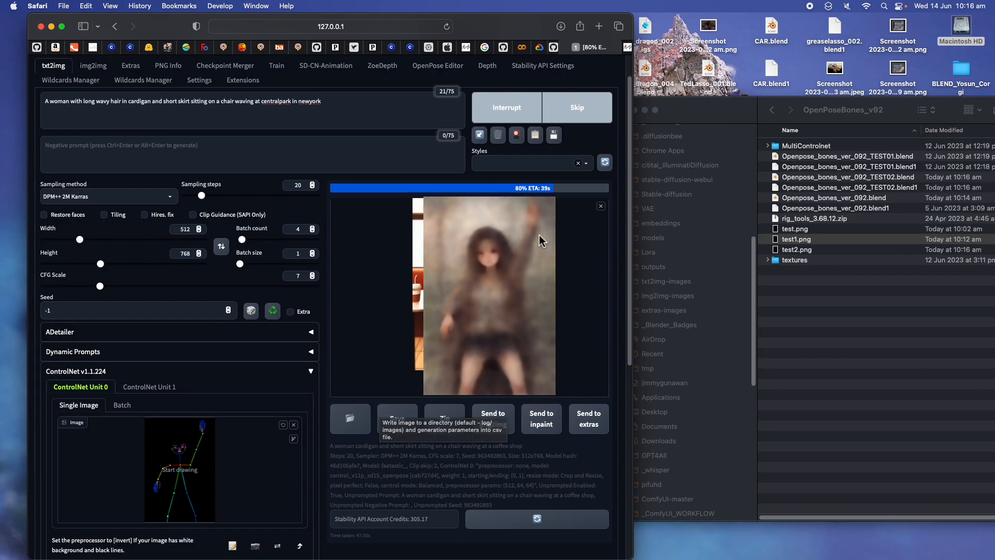
pyautogui.moveTo(714, 109); pyautogui.dragTo(710, 109)
pyautogui.scroll(10, 688, 271)
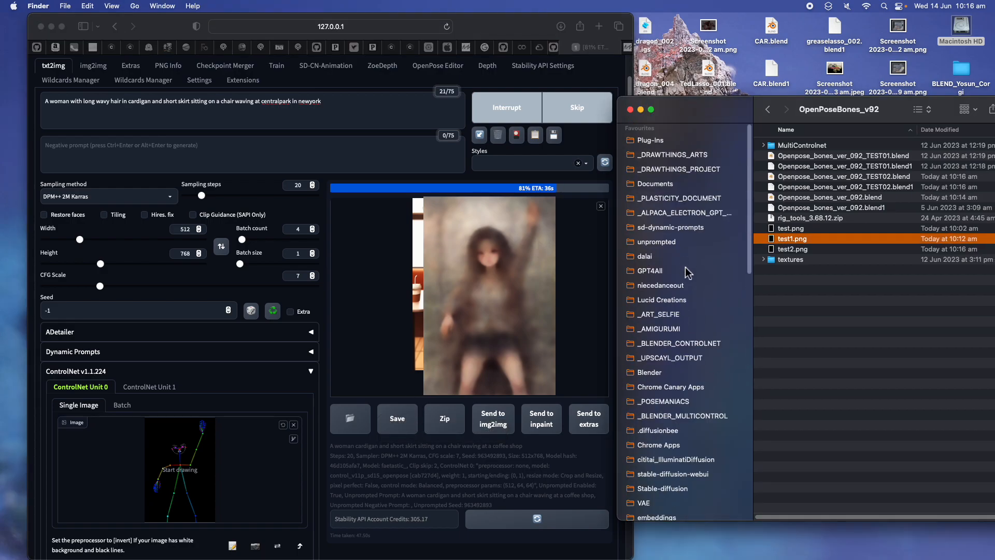
pyautogui.click(687, 155)
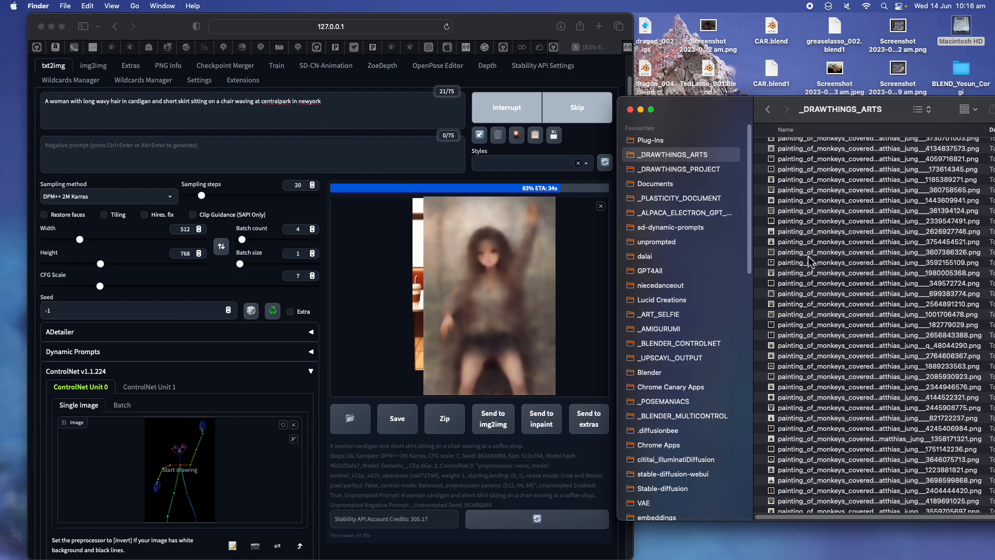
# Look up the generation description in the file info of the futuristic_space_woman image ending in 2591221532.png, and close the info window.
pyautogui.scroll(15, 828, 346)
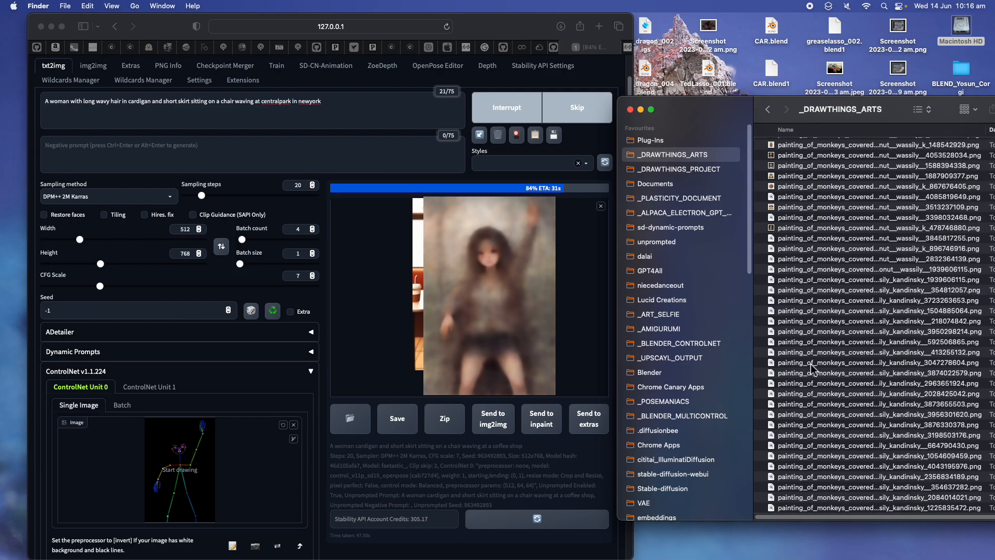
pyautogui.moveTo(739, 110); pyautogui.dragTo(668, 101)
pyautogui.scroll(-15, 784, 280)
pyautogui.click(780, 390)
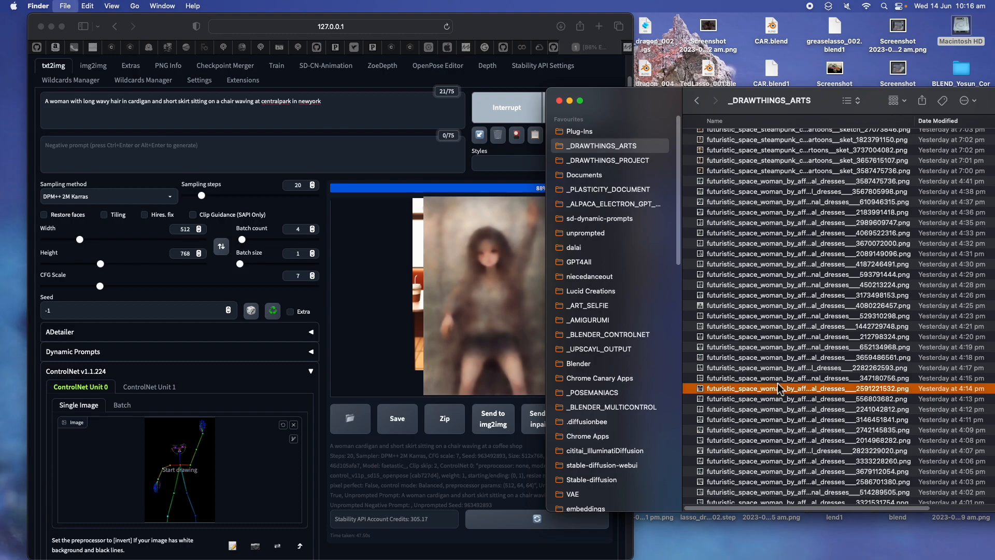
pyautogui.press('super+i')
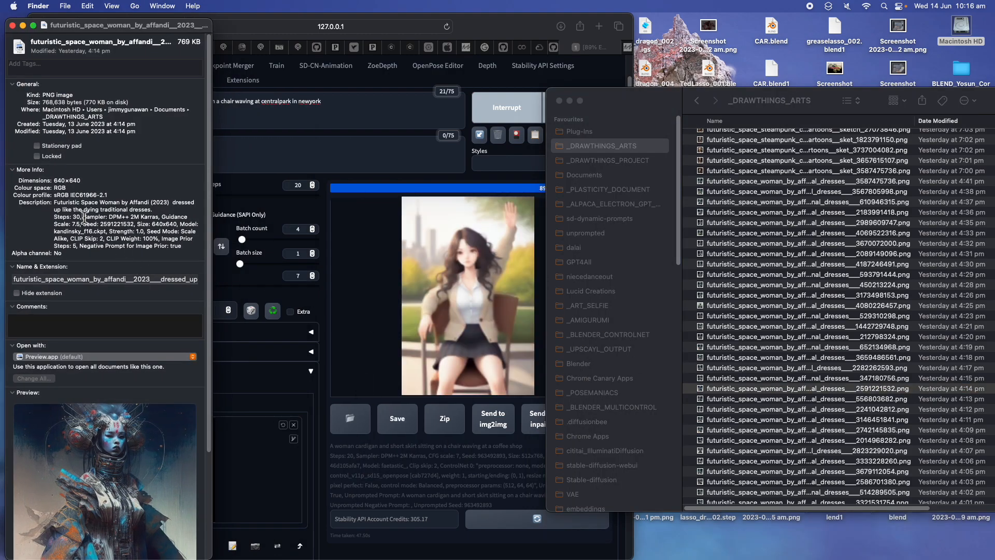
pyautogui.tripleClick(85, 218)
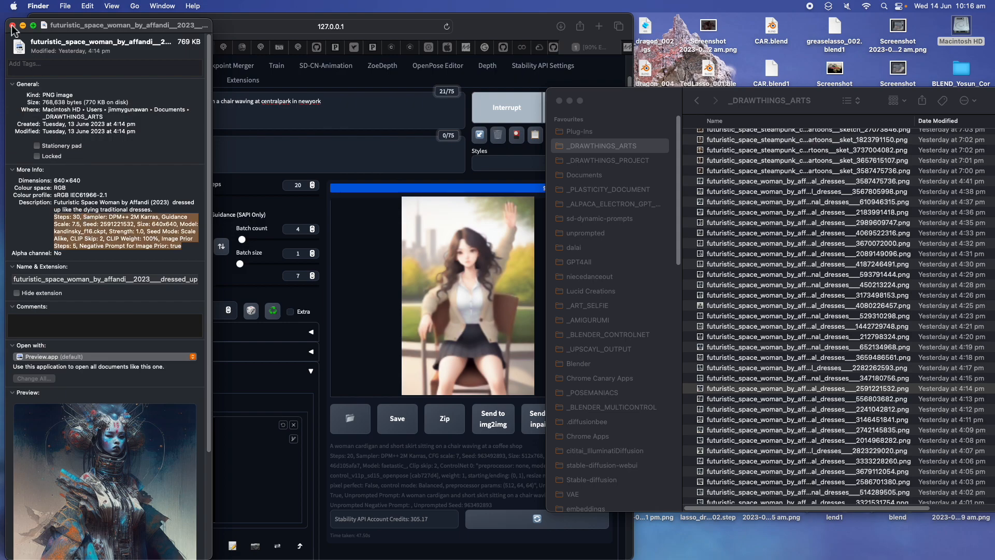
pyautogui.click(13, 25)
# Open the file info of the nijistyle_techmask image ending in 3084708680.png and copy the negative prompt paragraph from its description.
pyautogui.scroll(-15, 789, 397)
pyautogui.scroll(-5, 770, 421)
pyautogui.click(770, 422)
pyautogui.press('super+i')
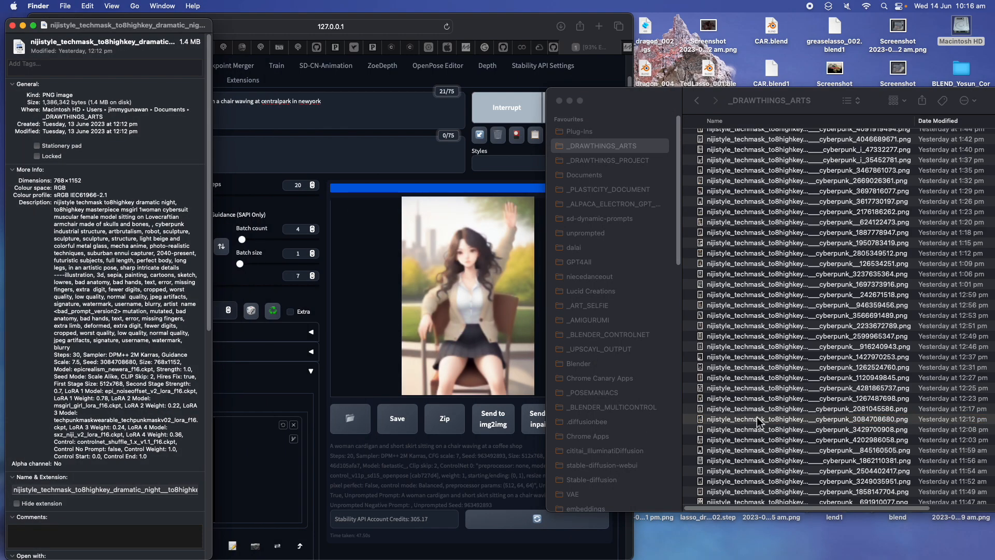
pyautogui.tripleClick(85, 306)
pyautogui.press('super+c')
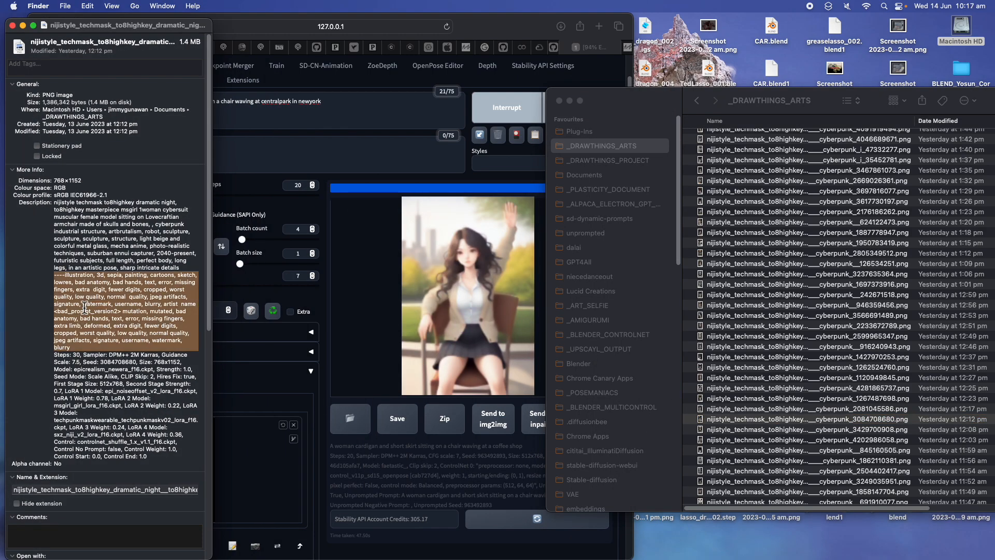
# Close the file info window and paste the copied negative prompt into the txt2img negative prompt field.
pyautogui.click(13, 24)
pyautogui.click(174, 151)
pyautogui.press('super+v')
pyautogui.scroll(2, 140, 111)
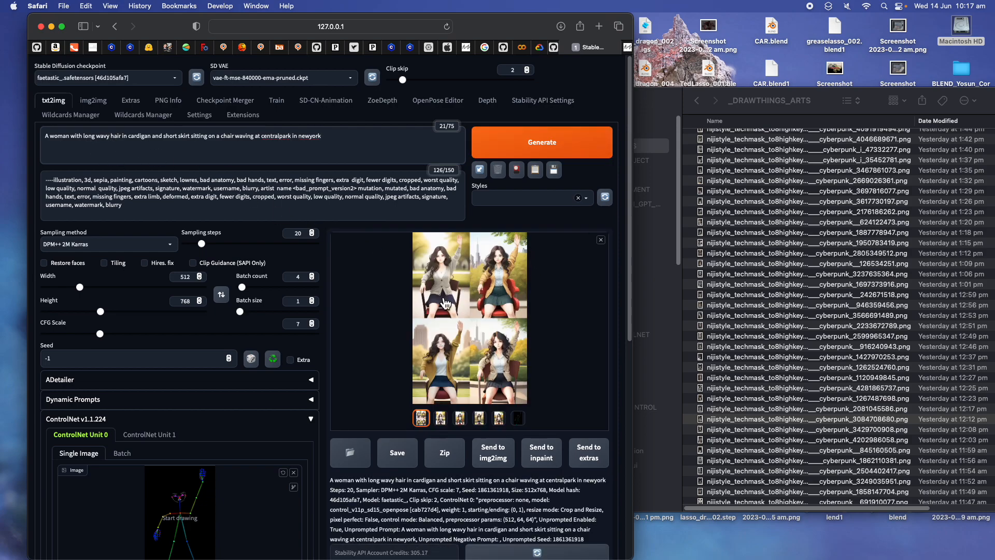
# Examine the finished grid of seated, waving women at full size, close it, and check the ControlNet input image.
pyautogui.click(455, 284)
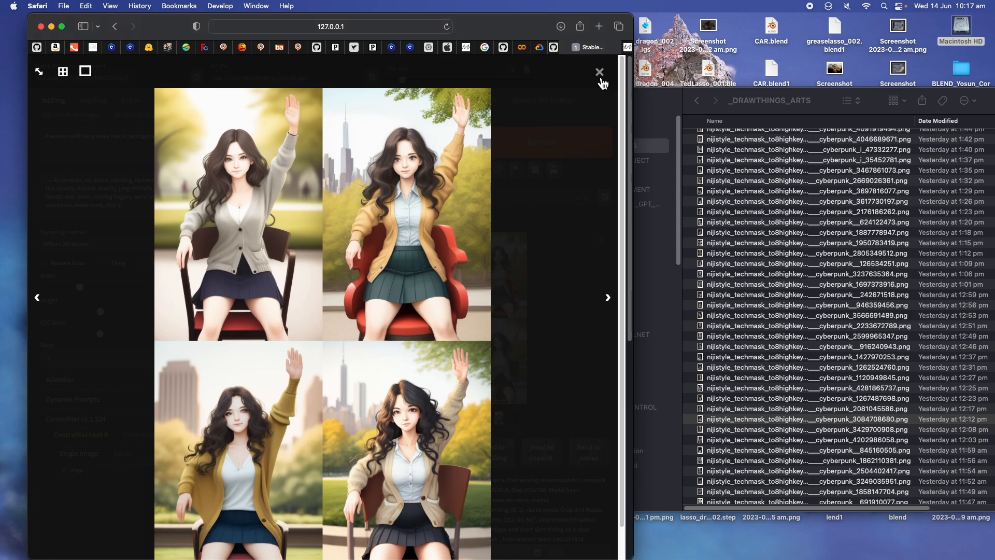
pyautogui.click(601, 81)
pyautogui.scroll(-5, 223, 469)
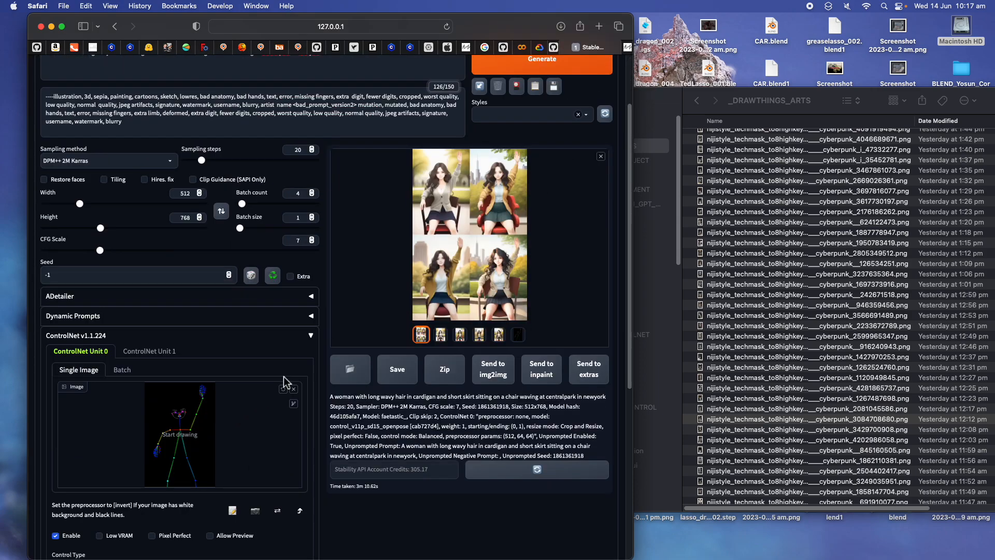
pyautogui.scroll(3, 371, 159)
# Load test2.png from the OpenPoseBones_v92 folder as the ControlNet Unit 0 input image.
pyautogui.click(668, 179)
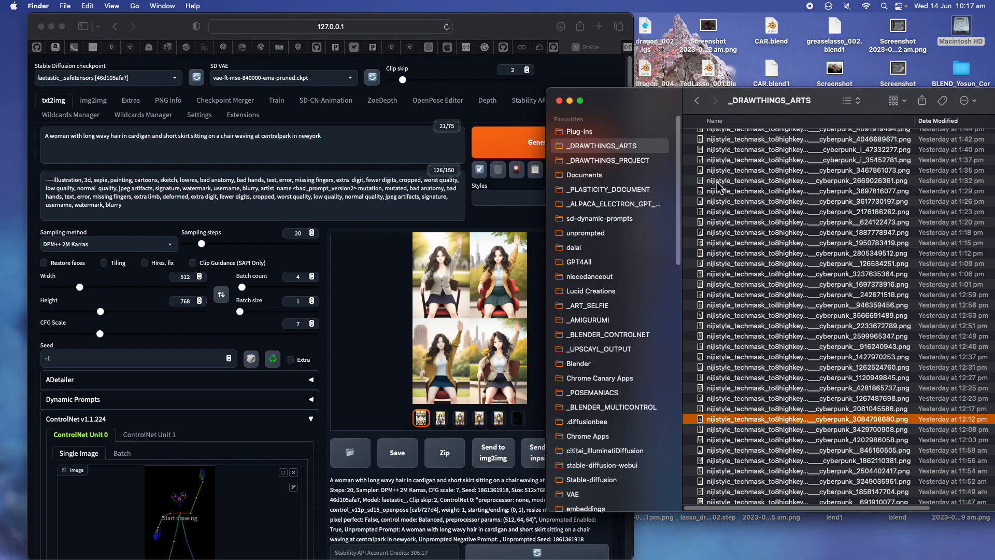
pyautogui.click(696, 100)
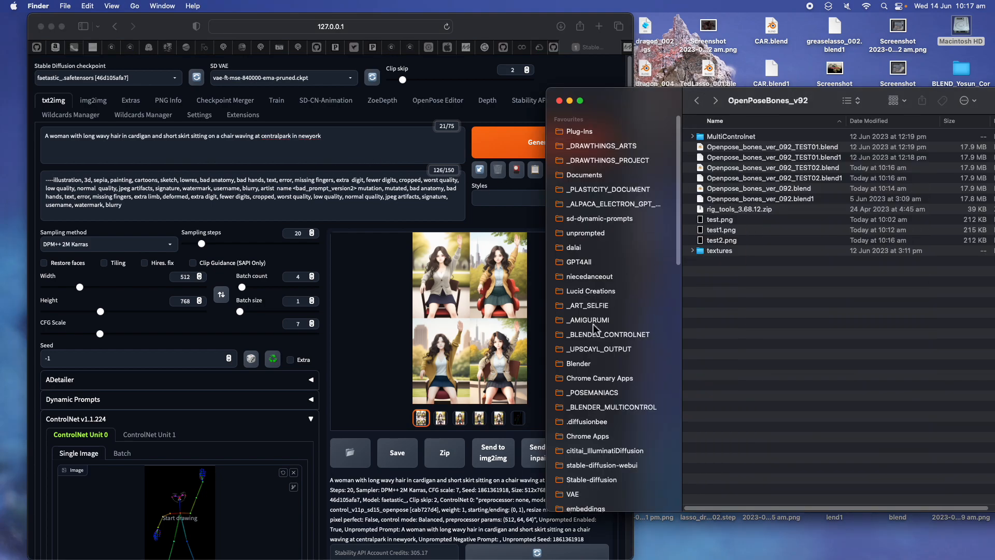
pyautogui.scroll(-10, 627, 374)
pyautogui.moveTo(721, 240); pyautogui.dragTo(233, 498)
pyautogui.scroll(-3, 254, 463)
pyautogui.scroll(3, 370, 325)
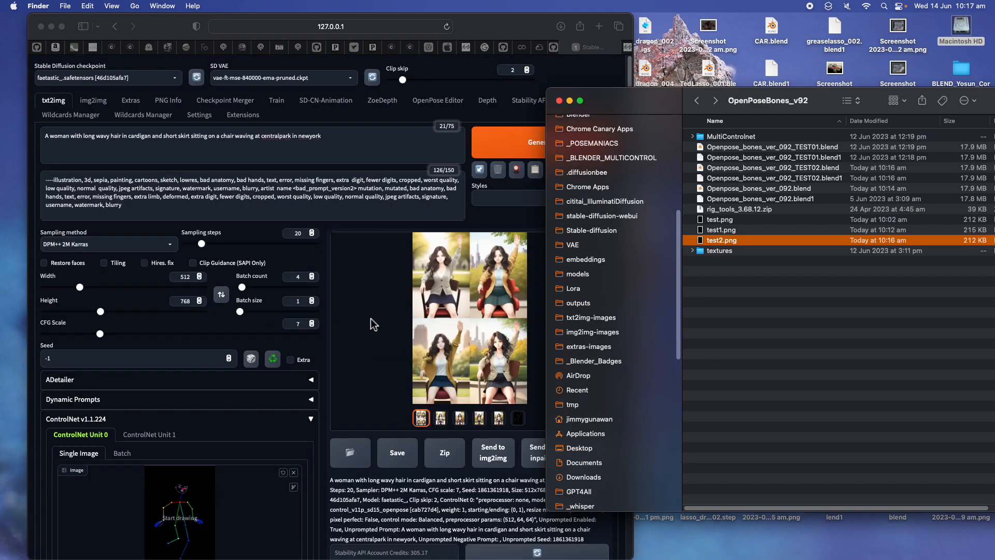
# Change the prompt to "masterpiece, woman with long wavy hair in cardigan and short skirt jumping and dancing at centralpark in newyork".
pyautogui.click(126, 151)
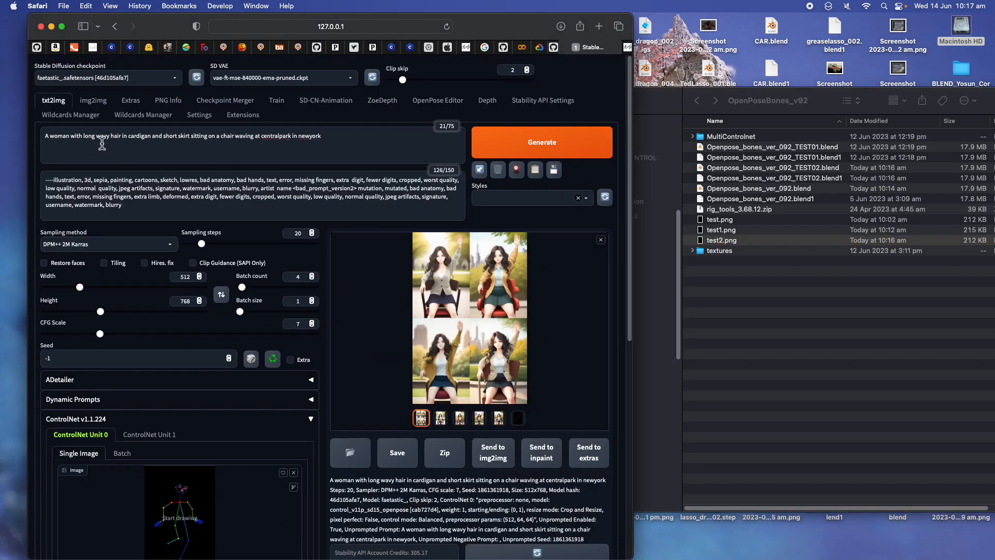
pyautogui.doubleClick(197, 139)
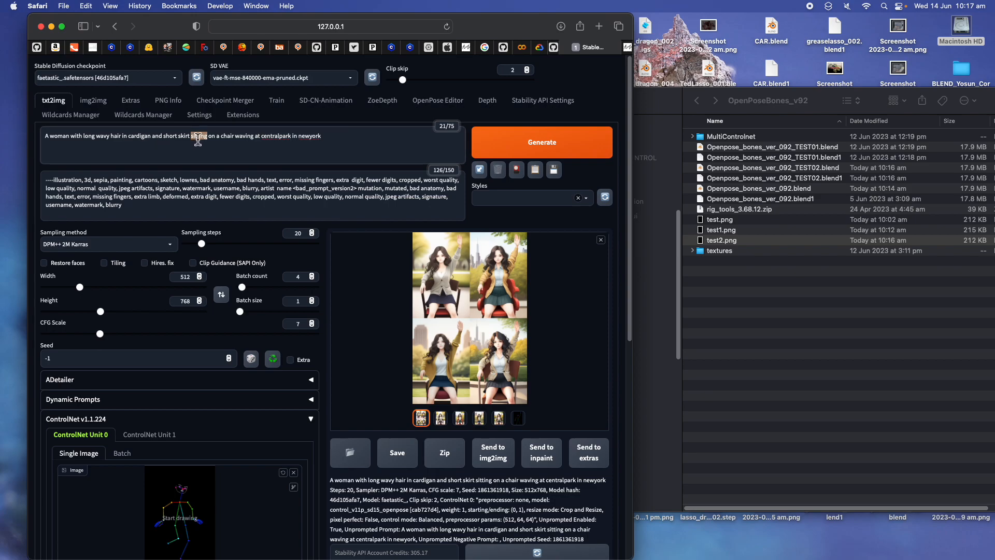
pyautogui.moveTo(203, 141); pyautogui.dragTo(226, 141)
pyautogui.write('jumping and')
pyautogui.doubleClick(229, 136)
pyautogui.write('dancing')
pyautogui.write('masterpiece,')
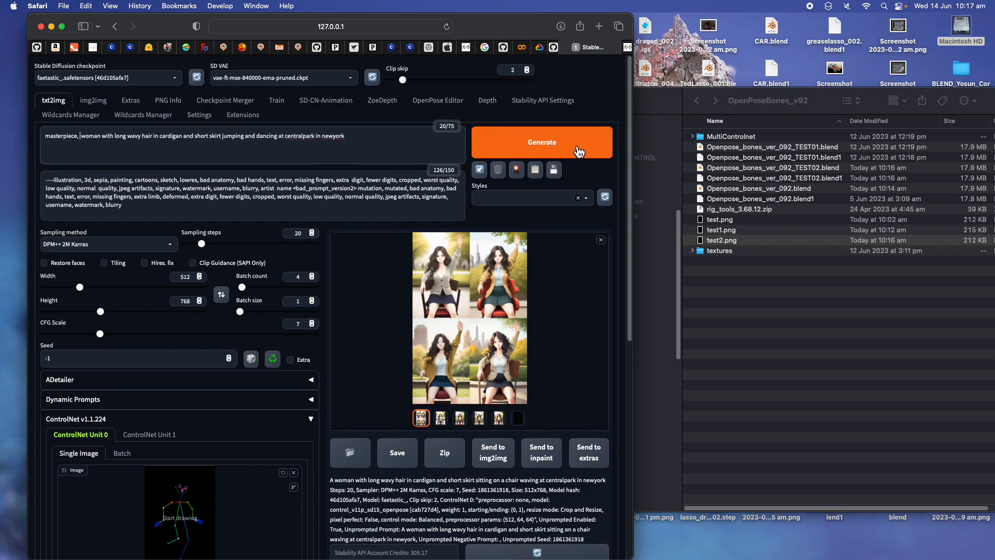
# Remove the leading dashes from the negative prompt and start generating the images.
pyautogui.moveTo(54, 180); pyautogui.dragTo(32, 184)
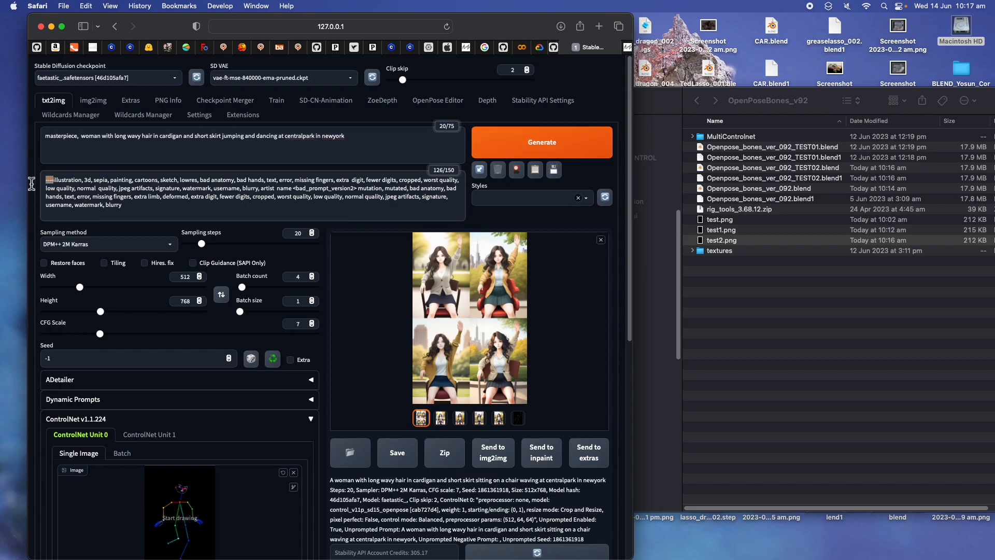
pyautogui.press('BackSpace')
pyautogui.click(490, 150)
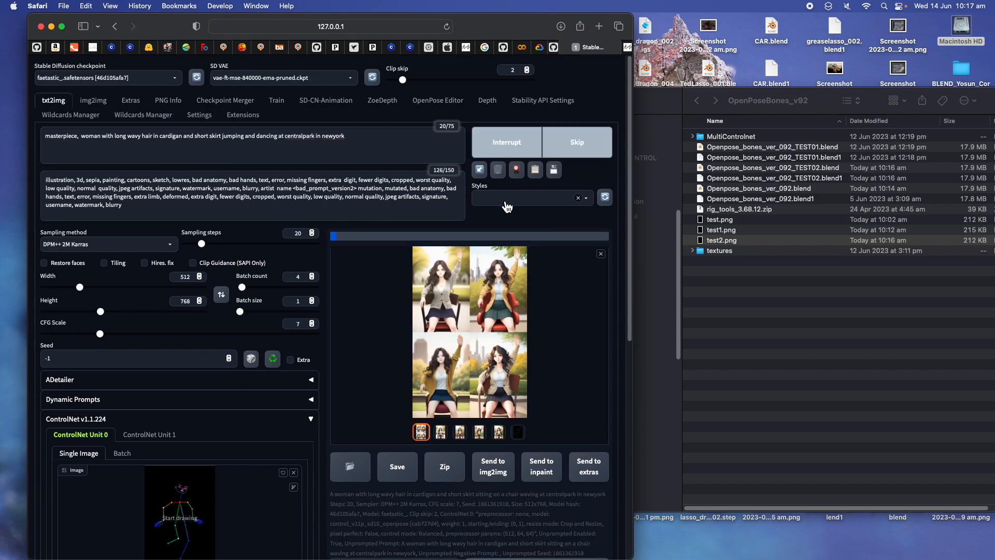
# Open the 2023-06-14 folder in the txt2img output directory and sort its files by modification date, newest first.
pyautogui.scroll(-1, 494, 299)
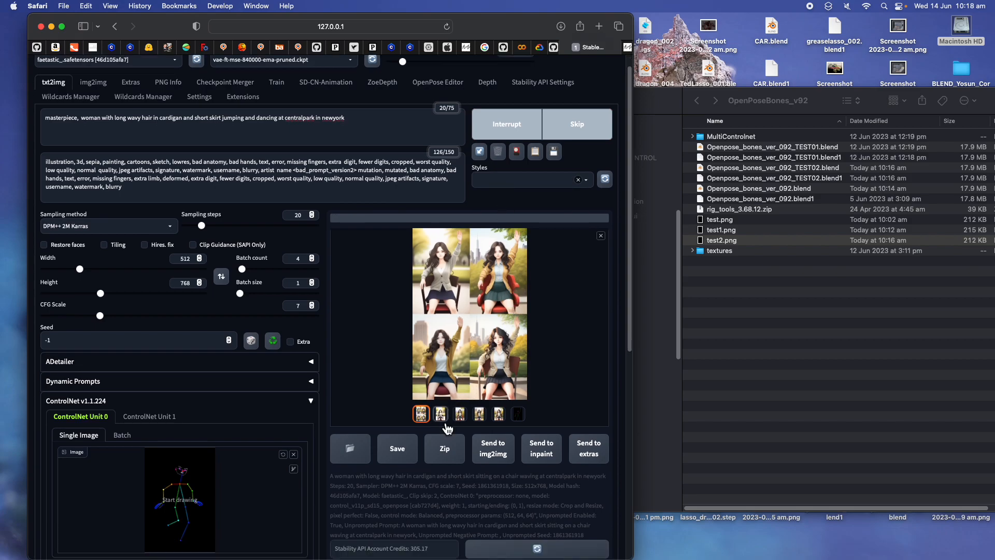
pyautogui.click(360, 457)
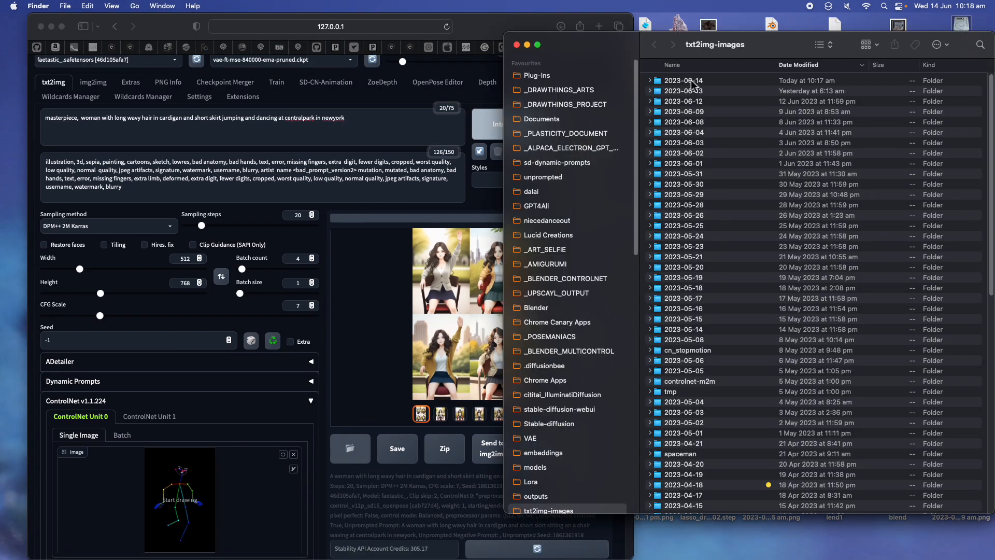
pyautogui.doubleClick(692, 82)
pyautogui.click(692, 89)
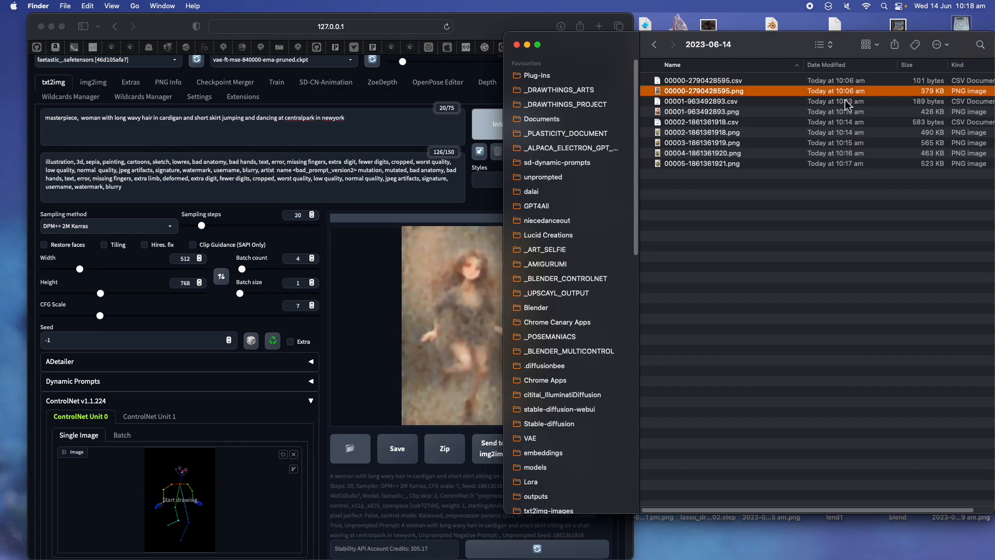
pyautogui.click(845, 66)
# Preview the generated files from 00005-1861361921.png down to 00000-2790428595.png and back up, and close the preview.
pyautogui.click(745, 83)
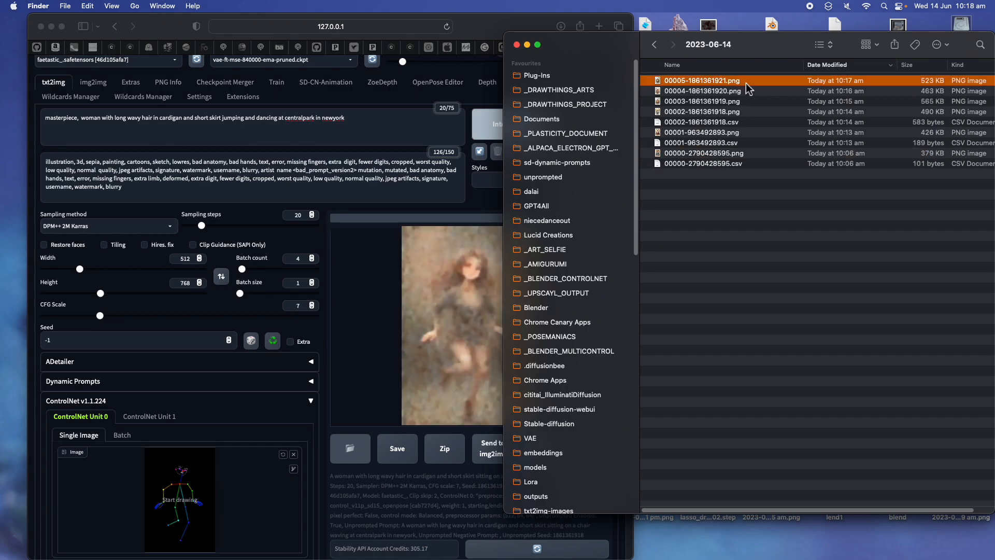
pyautogui.press('space')
pyautogui.press('Down')
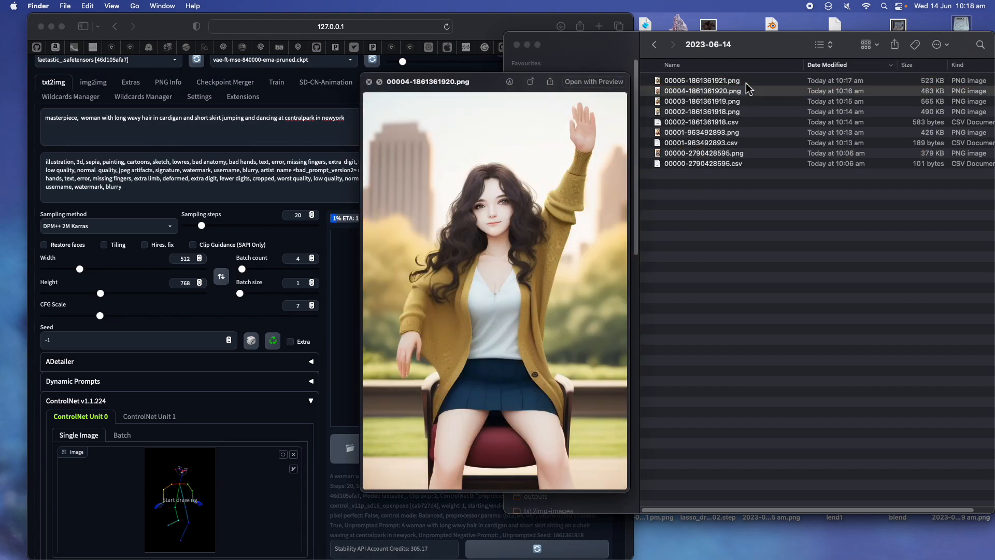
pyautogui.press('Down')
pyautogui.press('Down')
pyautogui.press('Down')
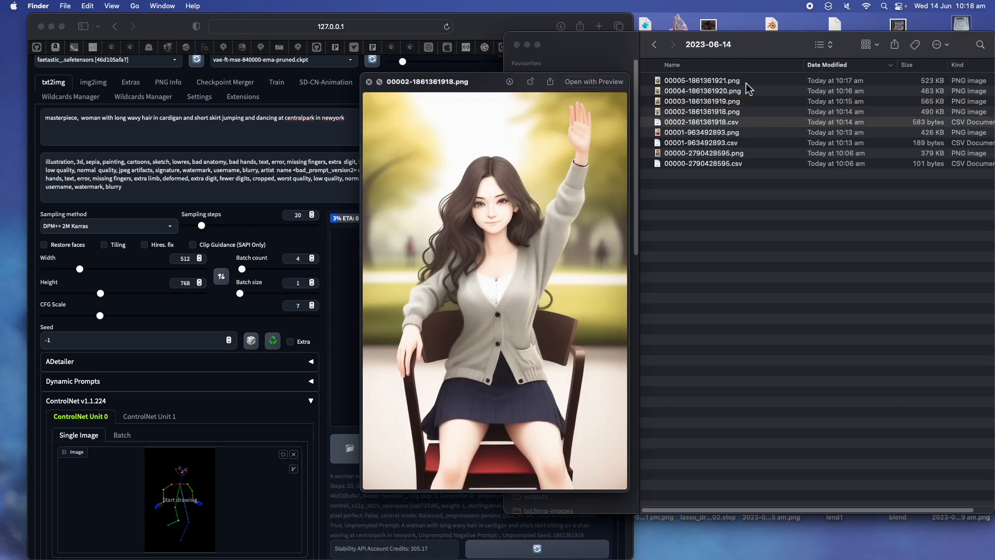
pyautogui.press('Down')
pyautogui.press('Down')
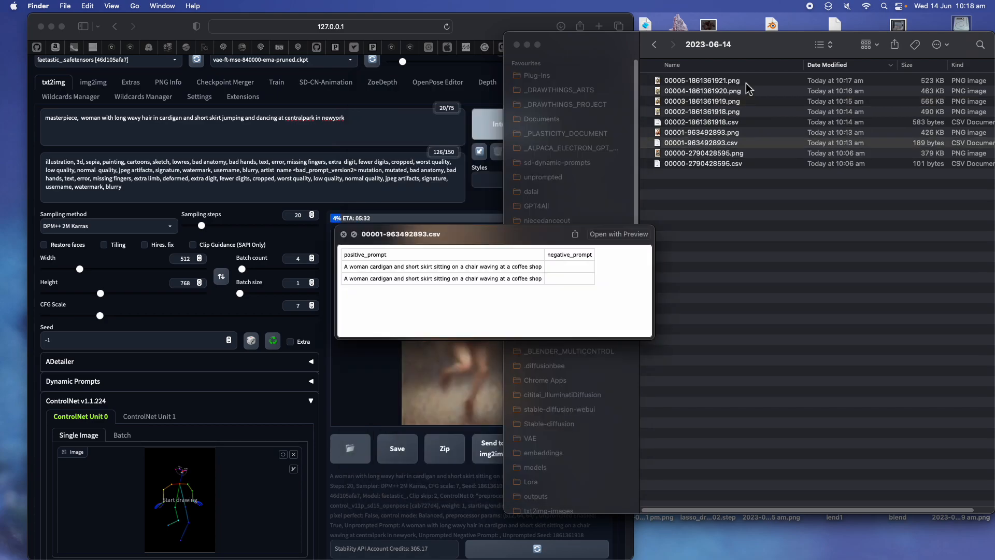
pyautogui.press('Down')
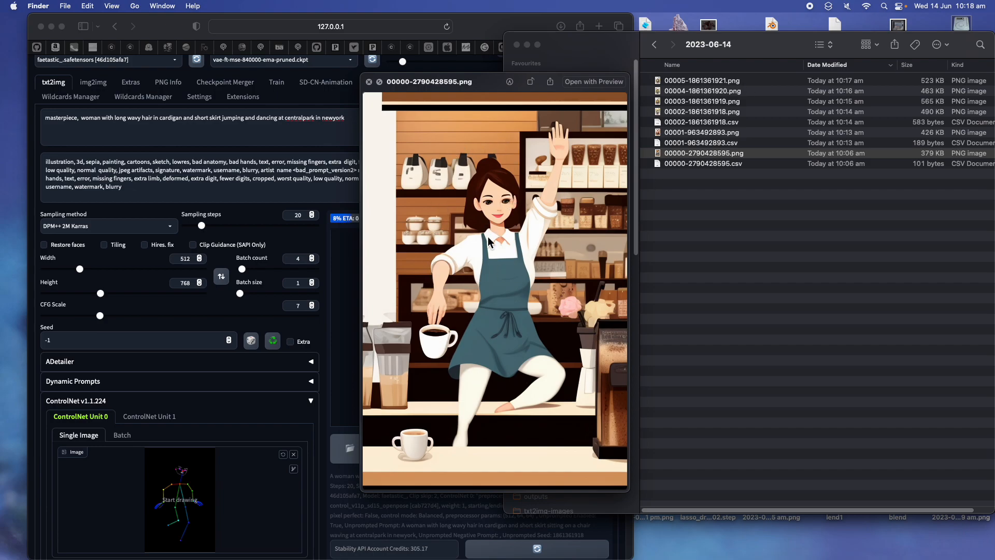
pyautogui.press('Up')
pyautogui.press('Up')
pyautogui.press('Up')
pyautogui.press('Up')
pyautogui.press('Up')
pyautogui.press('Up')
pyautogui.press('Up')
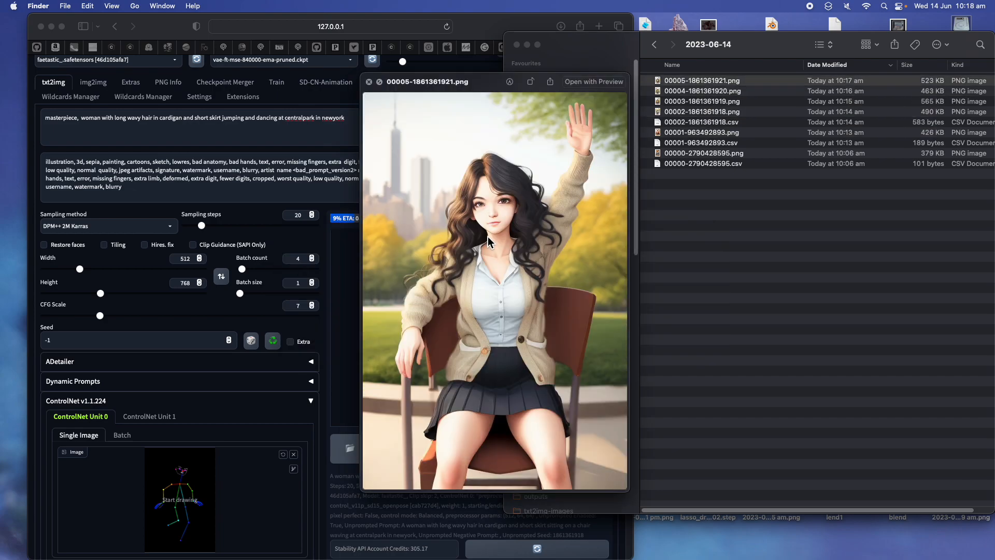
pyautogui.press('Down')
pyautogui.press('Up')
pyautogui.click(369, 82)
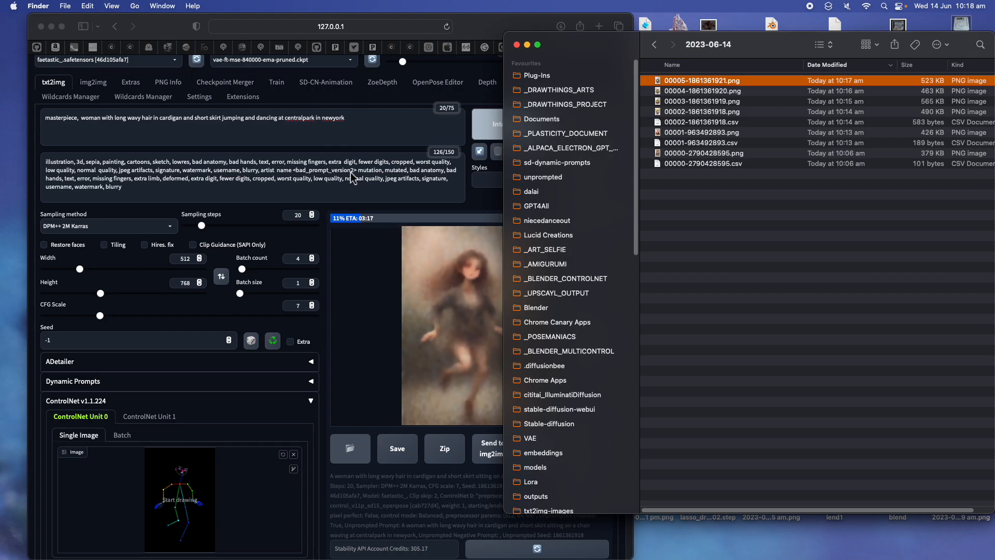
# Return to the web UI and check the progress of the running image generation.
pyautogui.click(351, 139)
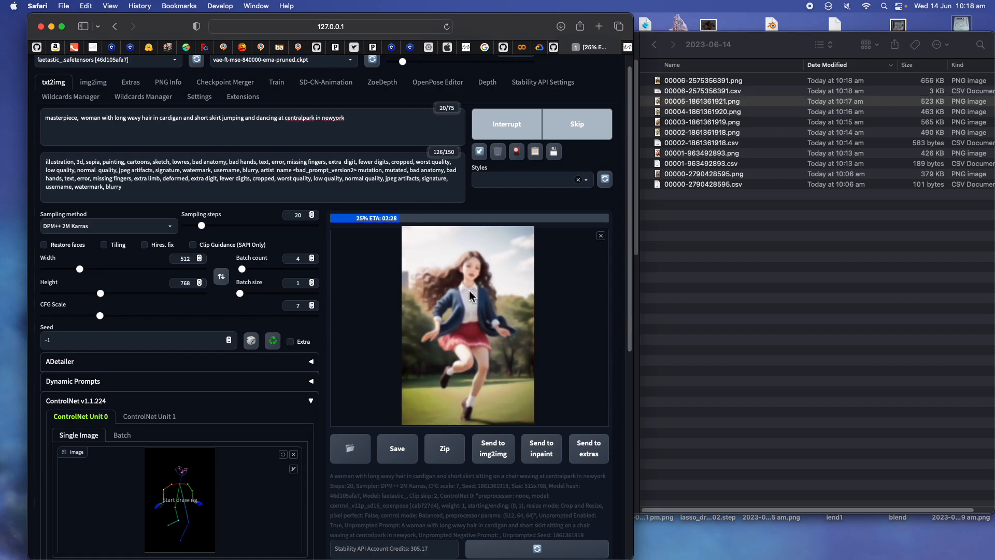
pyautogui.scroll(-5, 417, 316)
pyautogui.scroll(5, 419, 322)
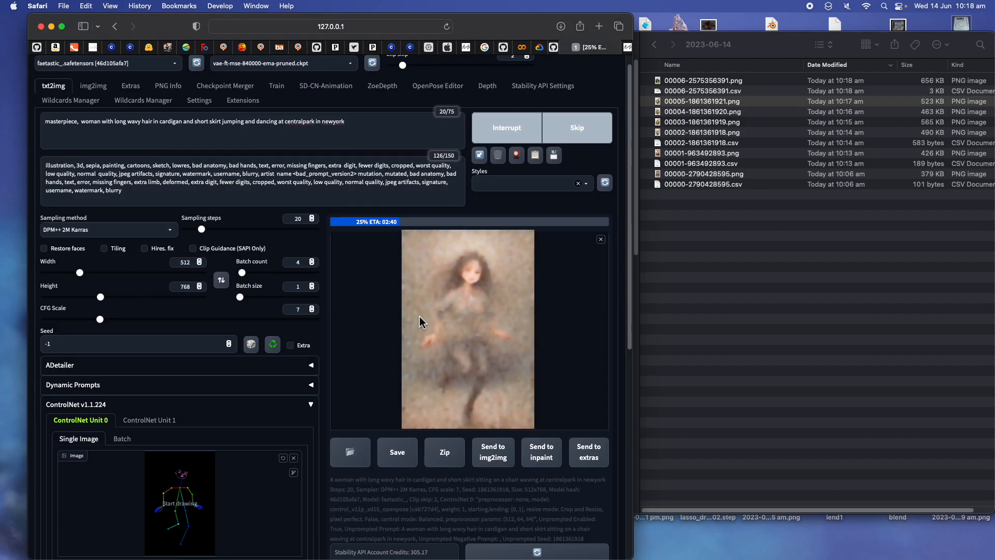
# Preview the new image 00006-2575356391.png, compare it with the neighbouring files, and close the preview.
pyautogui.click(720, 160)
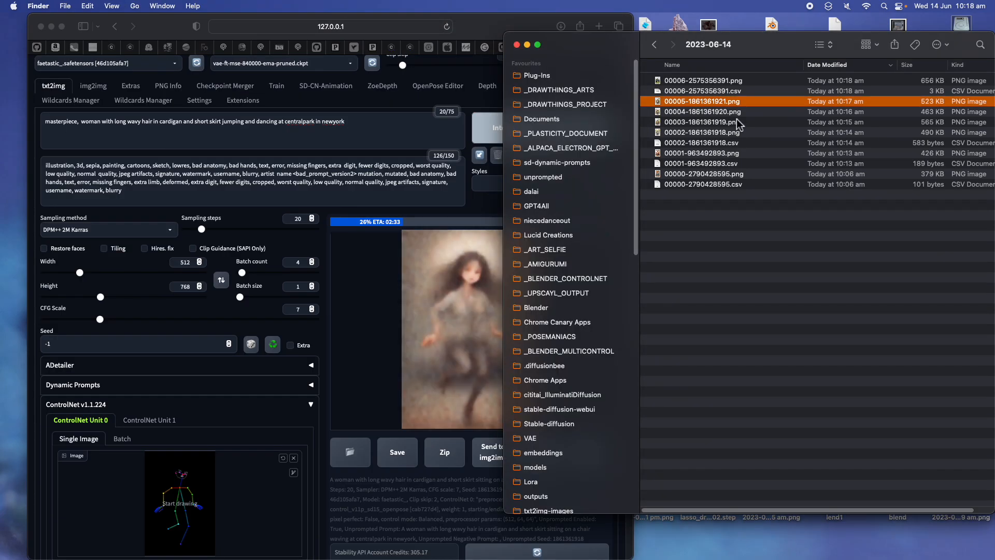
pyautogui.click(742, 84)
pyautogui.press('space')
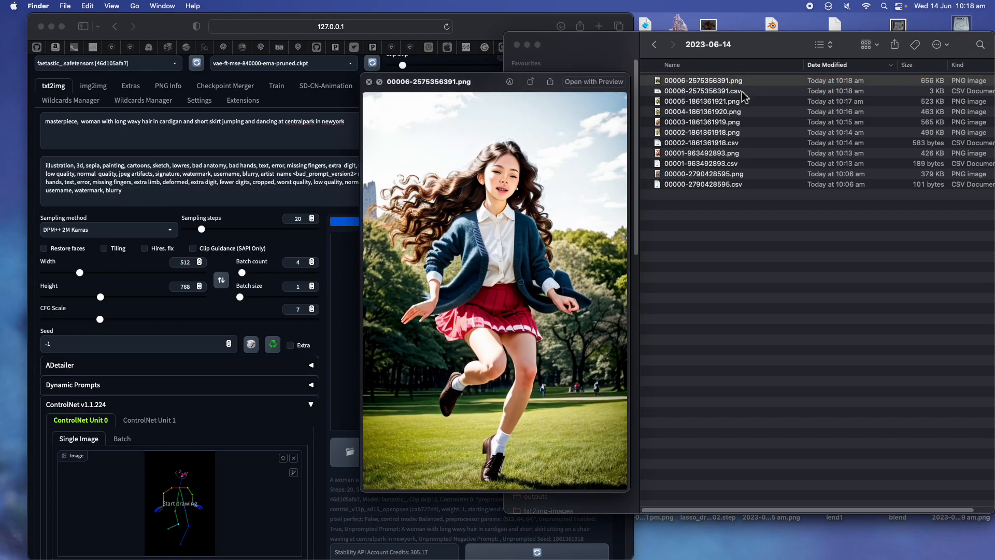
pyautogui.press('Down')
pyautogui.press('Down')
pyautogui.press('Up')
pyautogui.press('Up')
pyautogui.click(369, 82)
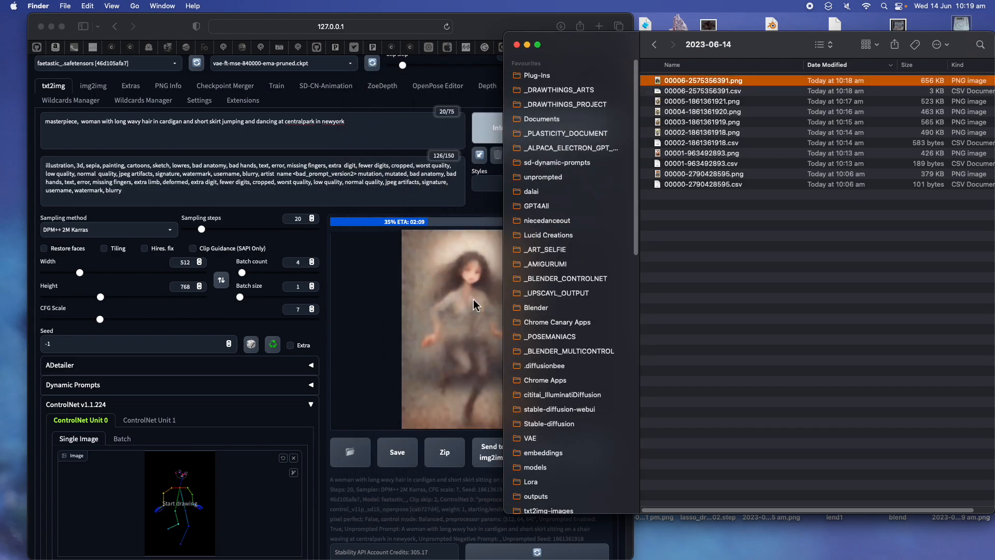
# Switch to Blender, close the render window, and show the viewport gizmos and overlays again.
pyautogui.click(191, 478)
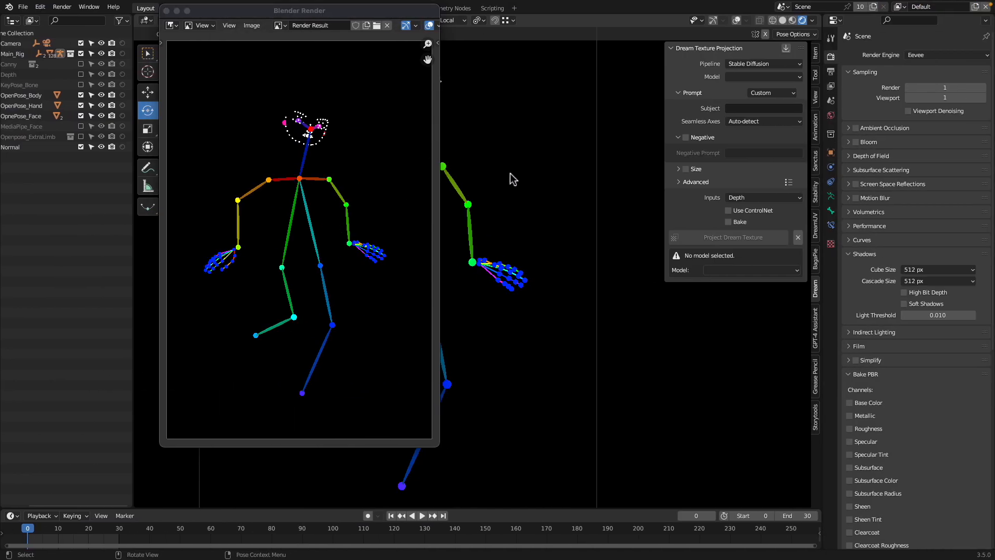
pyautogui.press('Escape')
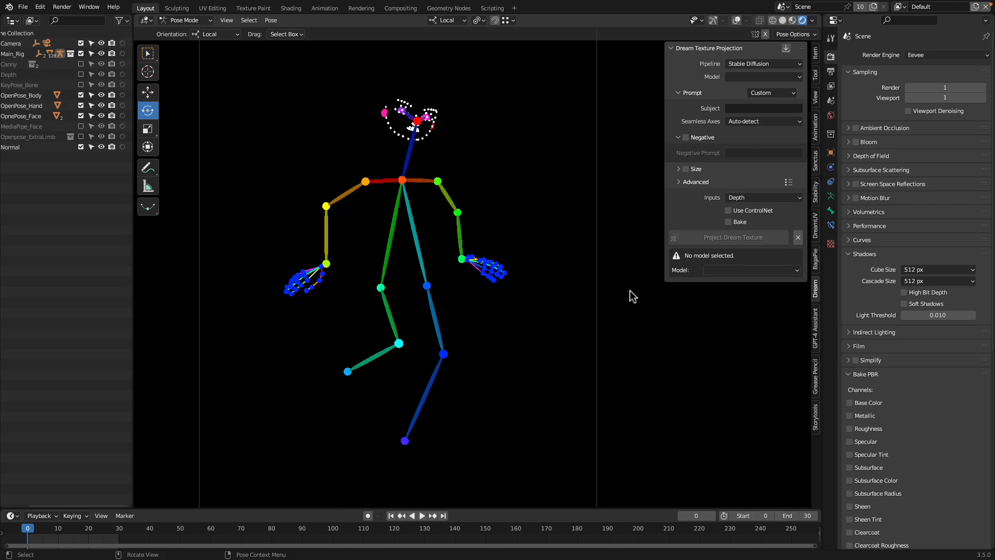
pyautogui.click(714, 21)
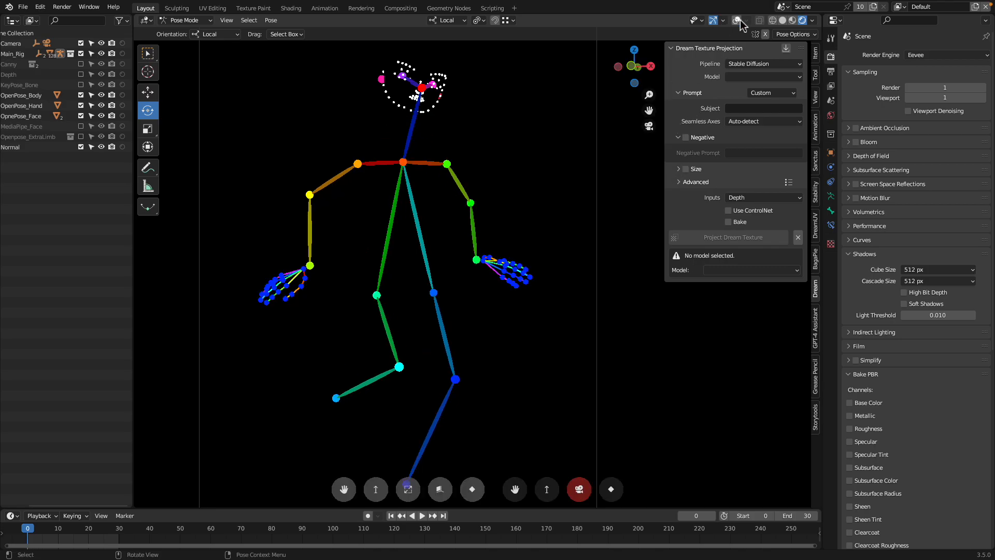
pyautogui.click(736, 20)
pyautogui.click(578, 490)
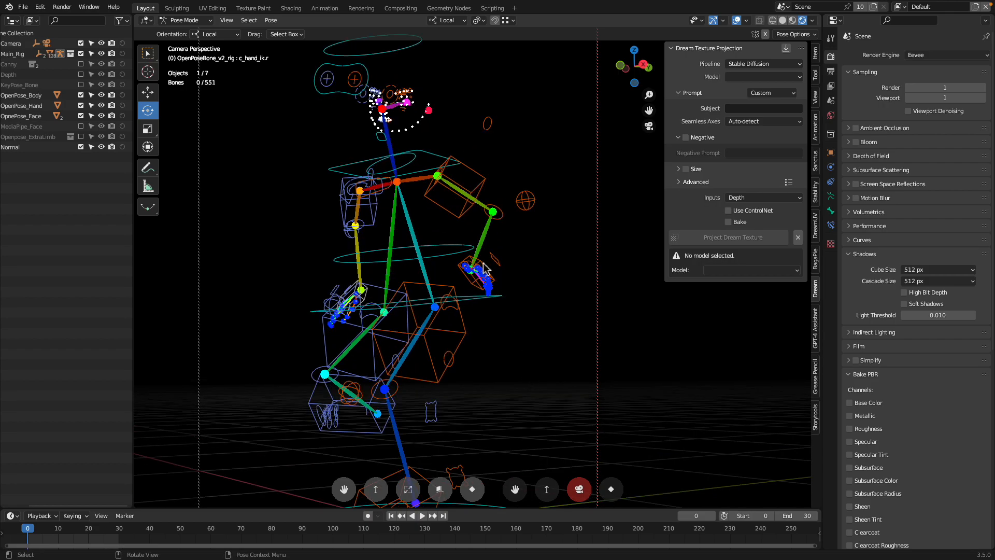
# Move the left hand IK control (c_hand_ik.l) outward and up from the hip and rotate it so the fingers point down.
pyautogui.click(484, 268)
pyautogui.press('g')
pyautogui.click(537, 223)
pyautogui.press('r')
pyautogui.press('r')
pyautogui.click(534, 248)
pyautogui.press('r')
pyautogui.press('r')
pyautogui.click(519, 255)
pyautogui.press('g')
pyautogui.click(518, 261)
pyautogui.press('r')
pyautogui.press('r')
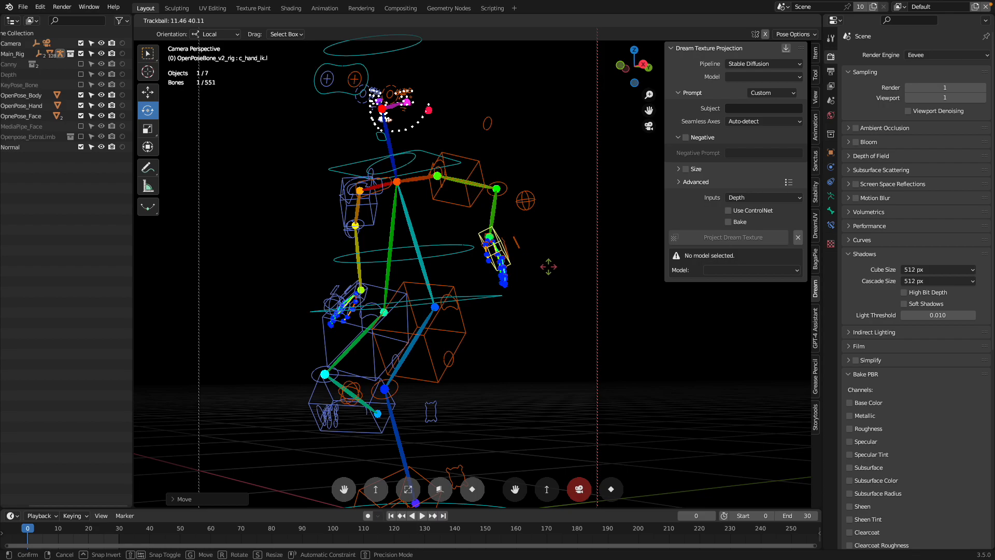
pyautogui.click(528, 280)
# Raise the left hand IK control to about head height and rotate it so the fingers point upward.
pyautogui.press('g')
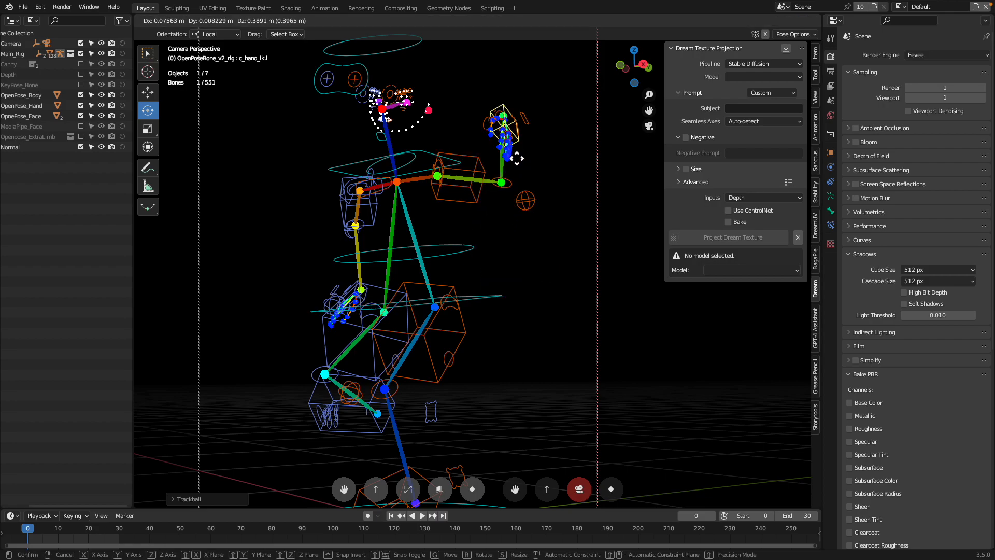
pyautogui.click(536, 129)
pyautogui.press('r')
pyautogui.press('r')
pyautogui.click(524, 72)
pyautogui.press('r')
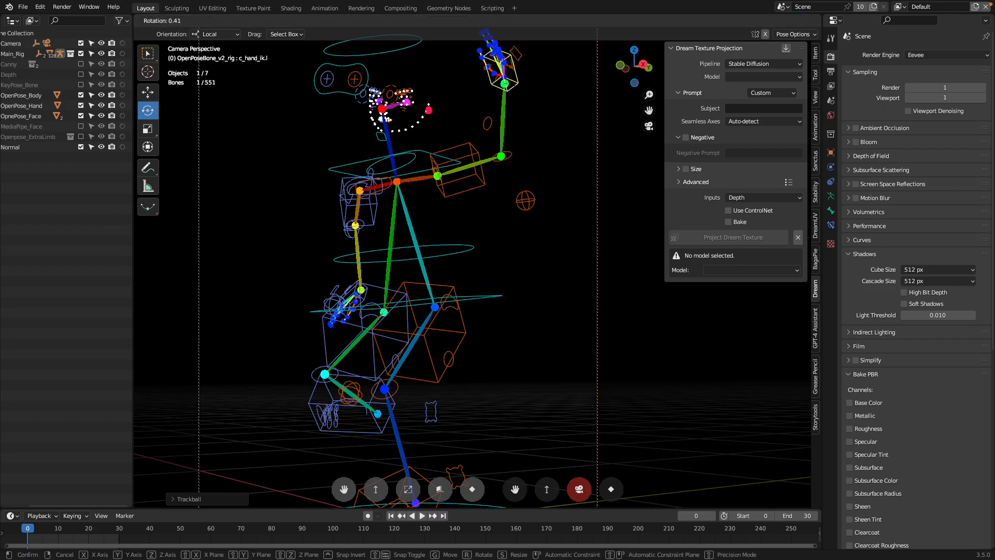
pyautogui.press('r')
pyautogui.click(581, 97)
pyautogui.press('g')
pyautogui.click(510, 183)
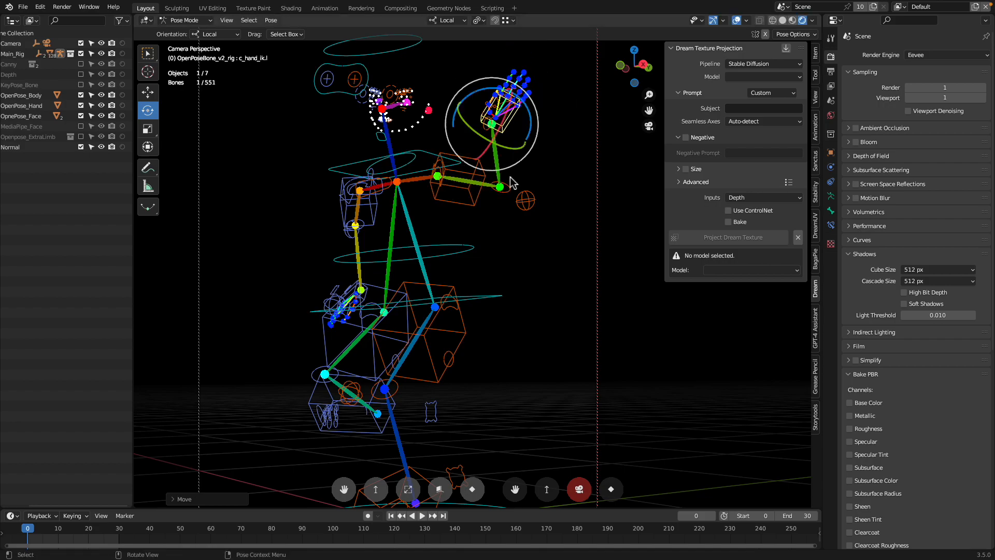
# Move the right hand IK control (c_hand_ik.r) outward from the hip and rotate it so the fingers point away from the body.
pyautogui.click(368, 293)
pyautogui.press('g')
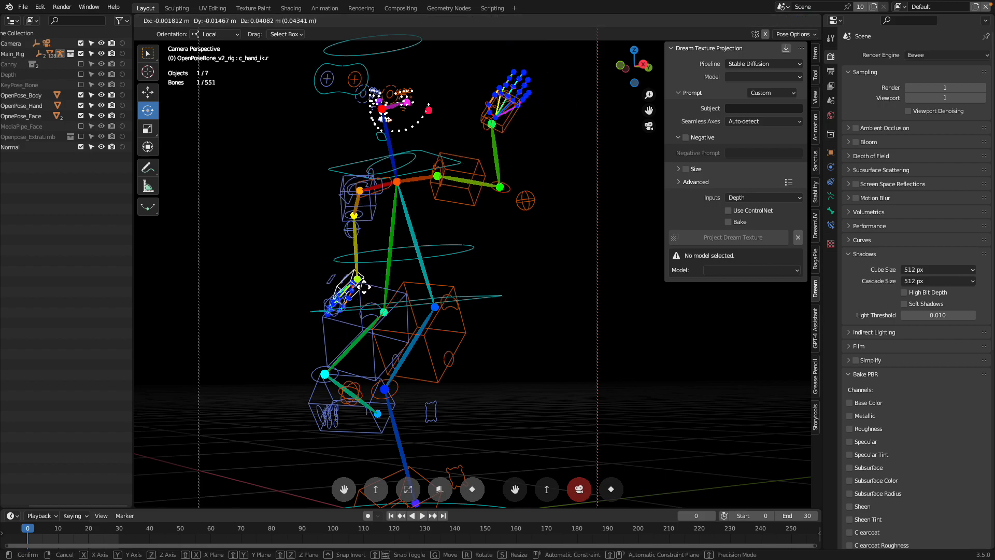
pyautogui.click(369, 288)
pyautogui.press('r')
pyautogui.press('r')
pyautogui.click(398, 291)
pyautogui.press('g')
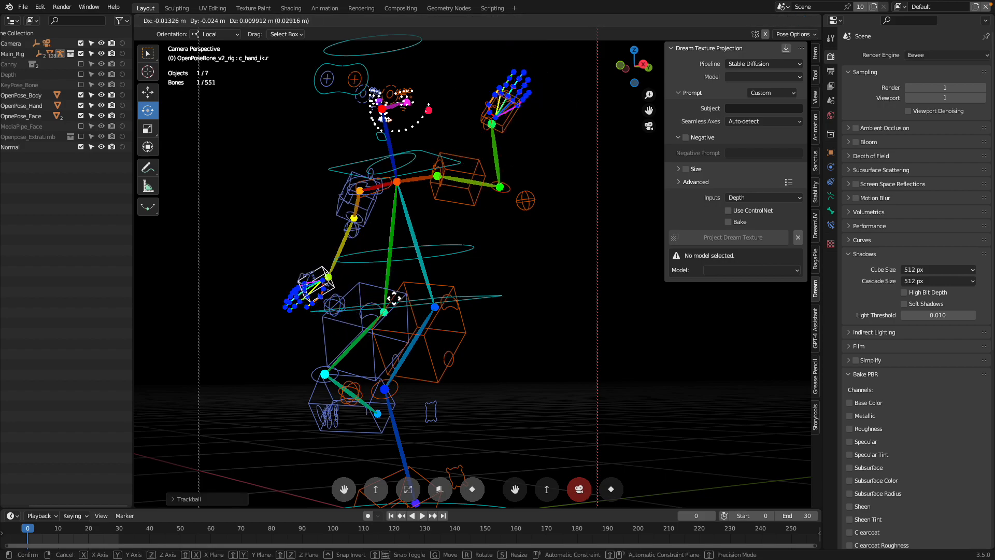
pyautogui.click(387, 295)
# Rotate the hip control (c_root.x) so the hips tilt up on the rig's left side.
pyautogui.click(455, 248)
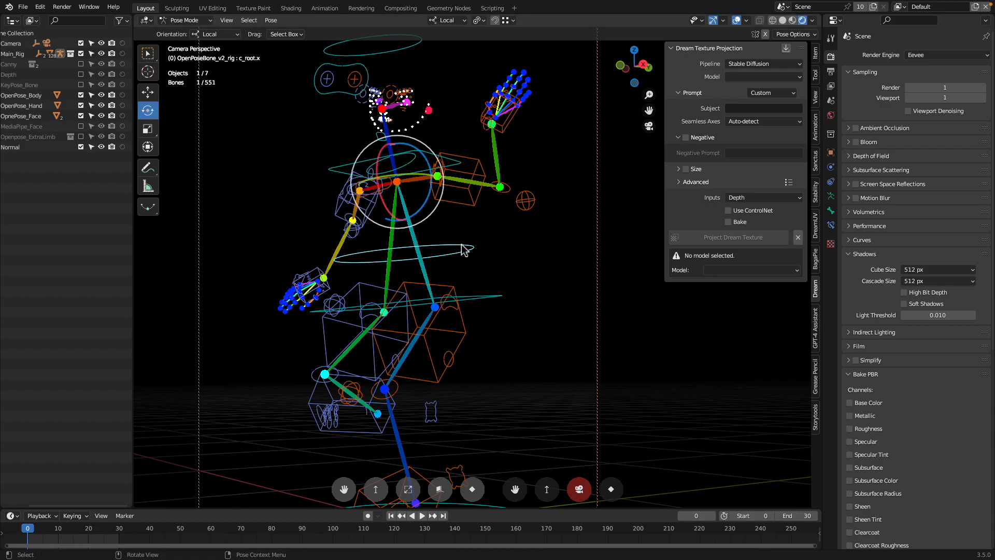
pyautogui.press('r')
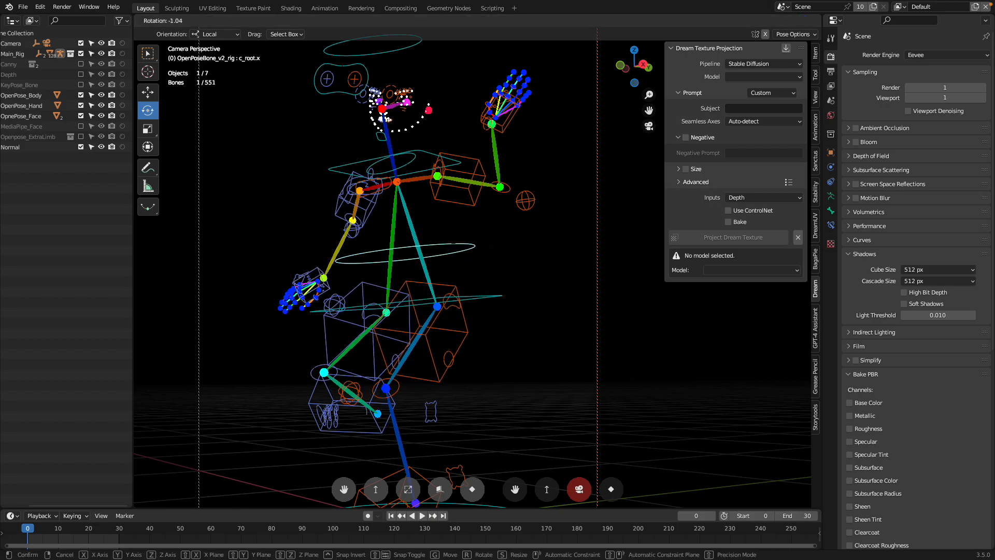
pyautogui.click(361, 416)
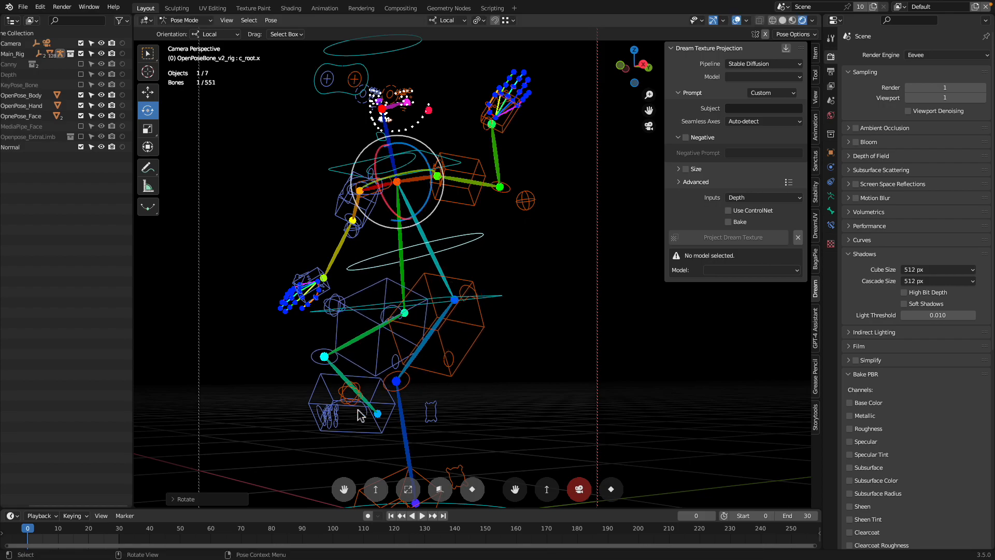
# Rotate and move the right foot IK control (c_foot_ik.r) outward so the right knee bends away from the standing leg.
pyautogui.click(382, 394)
pyautogui.press('r')
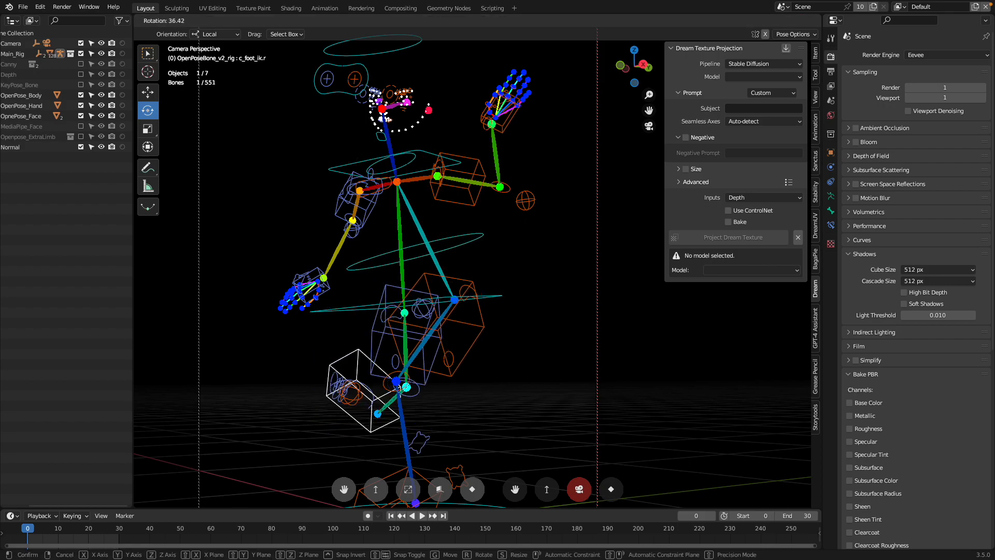
pyautogui.click(403, 382)
pyautogui.press('r')
pyautogui.press('r')
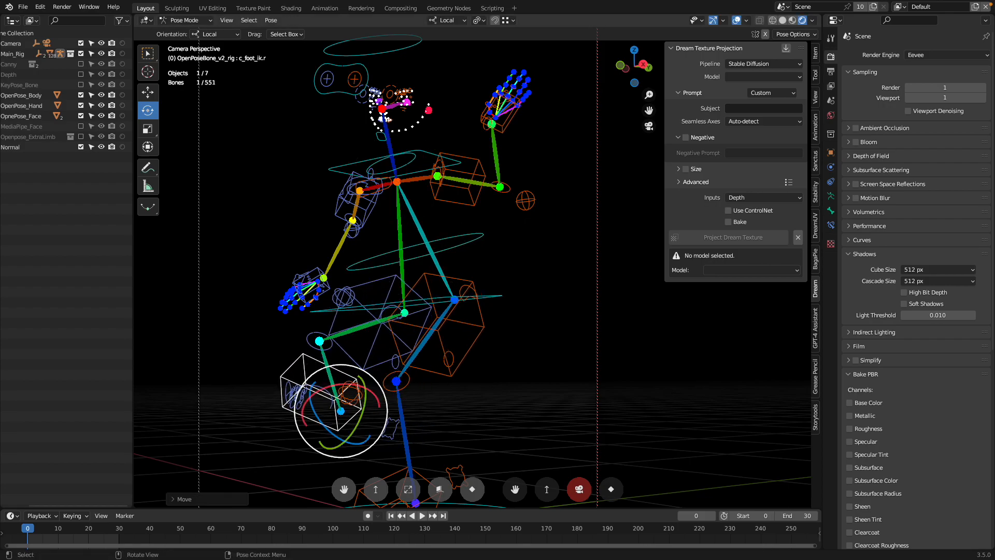
pyautogui.click(428, 437)
pyautogui.click(411, 386)
# Trackball-rotate the left foot IK control (c_foot_ik.l) so the left knee turns inward toward the other leg.
pyautogui.click(426, 473)
pyautogui.press('r')
pyautogui.press('r')
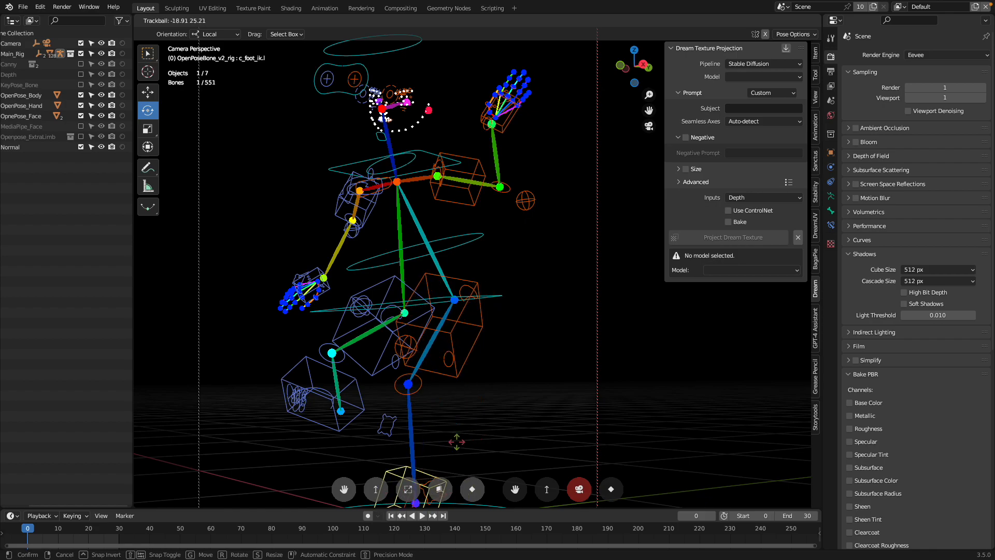
pyautogui.click(442, 443)
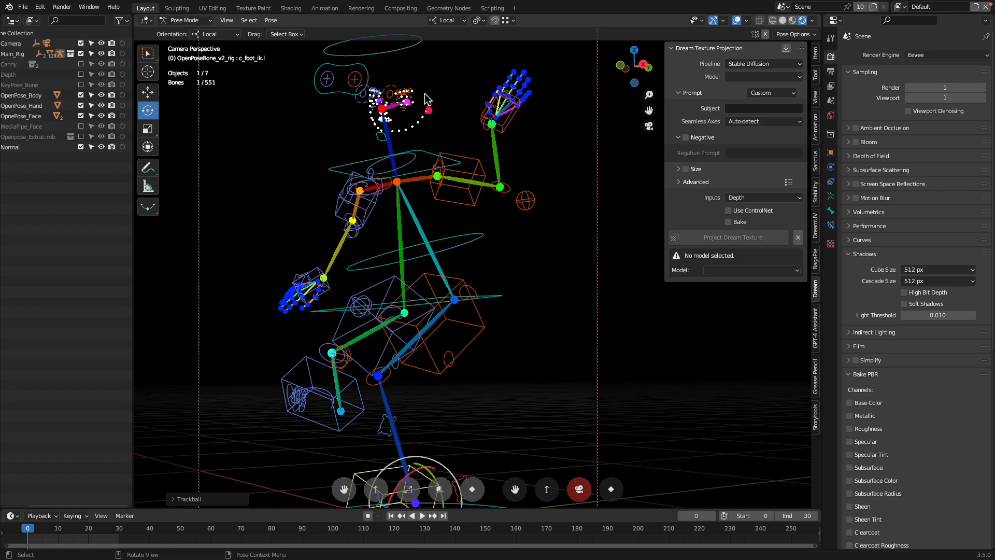
# Trackball-rotate the head control (c_head.x) to turn and tilt the head, and save the Blender file.
pyautogui.click(387, 53)
pyautogui.press('r')
pyautogui.press('r')
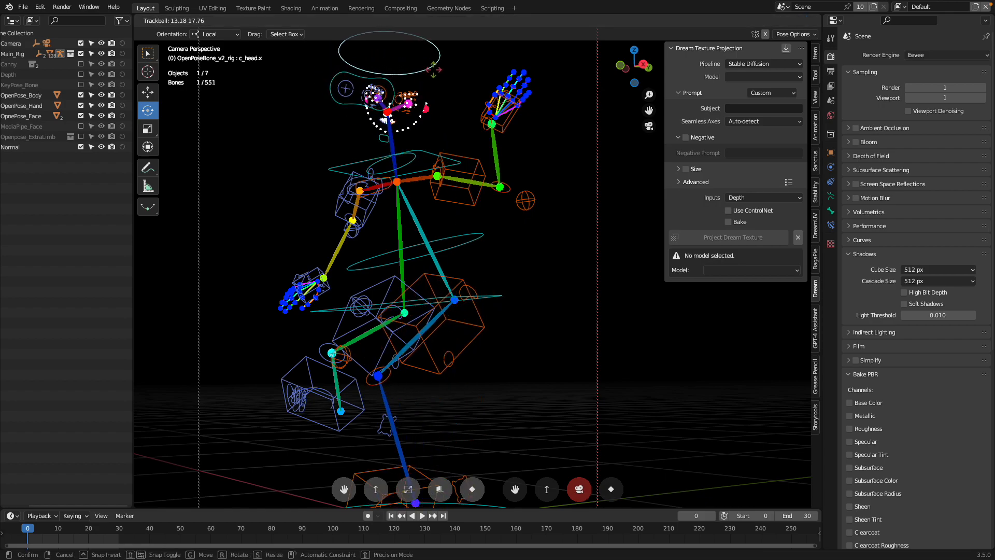
pyautogui.click(454, 123)
pyautogui.hotkey('ctrl', 's')
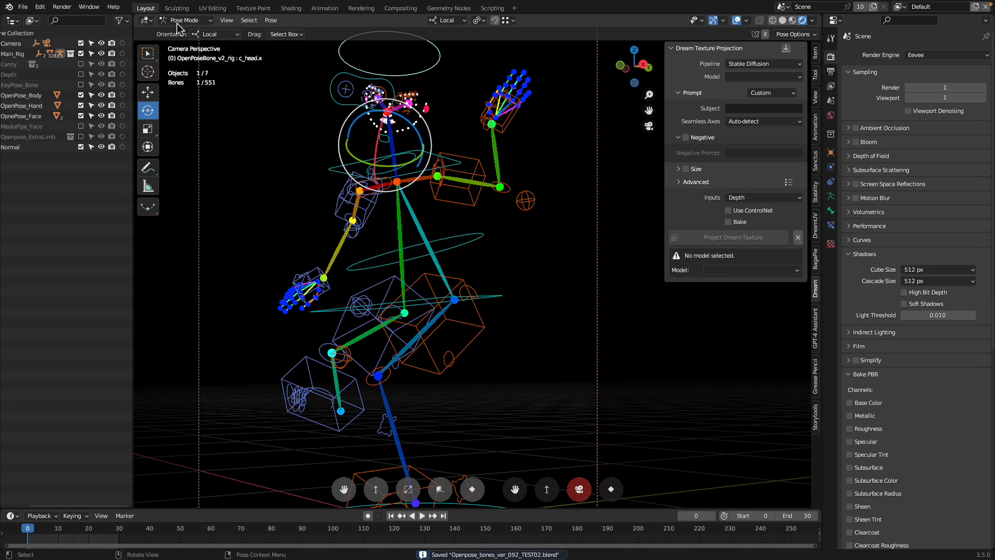
# Hide the viewport overlays and gizmos and close the trial viewport render that still includes the rig controls.
pyautogui.click(226, 20)
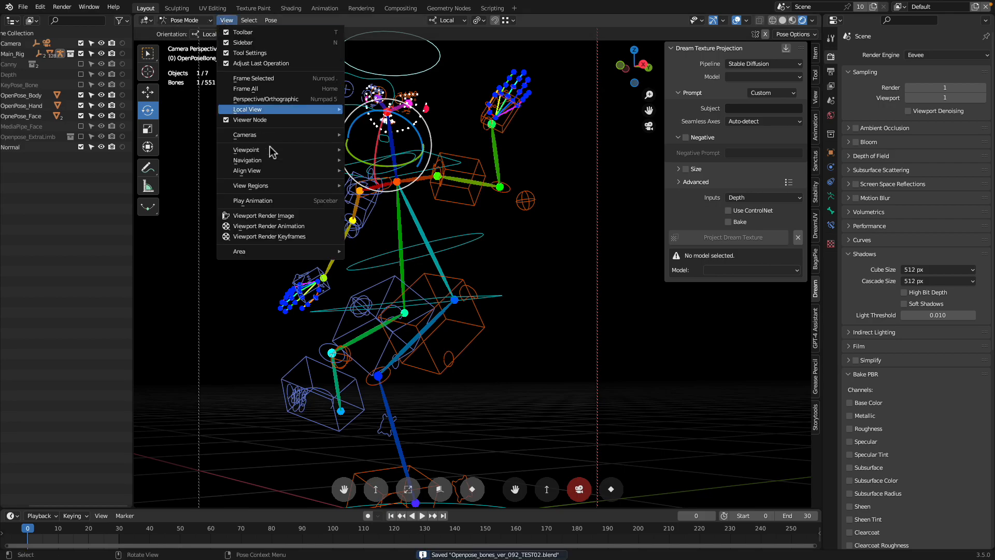
pyautogui.click(283, 217)
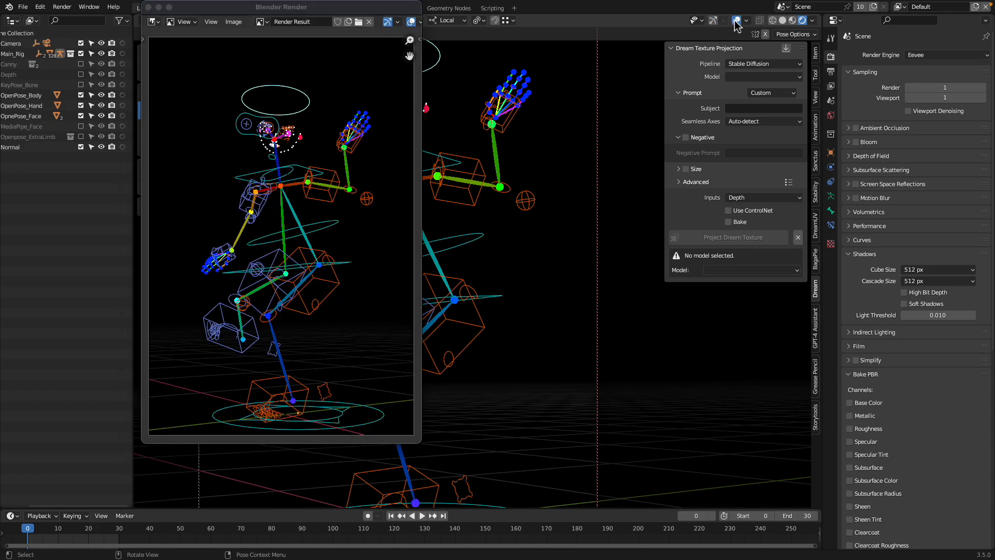
pyautogui.click(714, 22)
pyautogui.moveTo(187, 11); pyautogui.dragTo(217, 37)
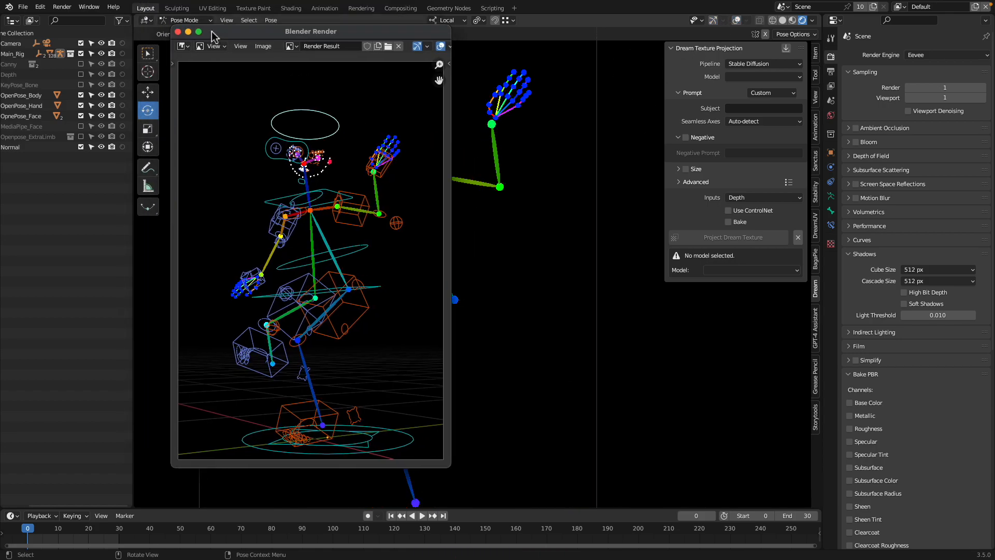
pyautogui.click(179, 32)
# Render the viewport image with only the OpenPose skeleton and save it as test3.png in the OpenPoseBones_v92 folder.
pyautogui.click(226, 20)
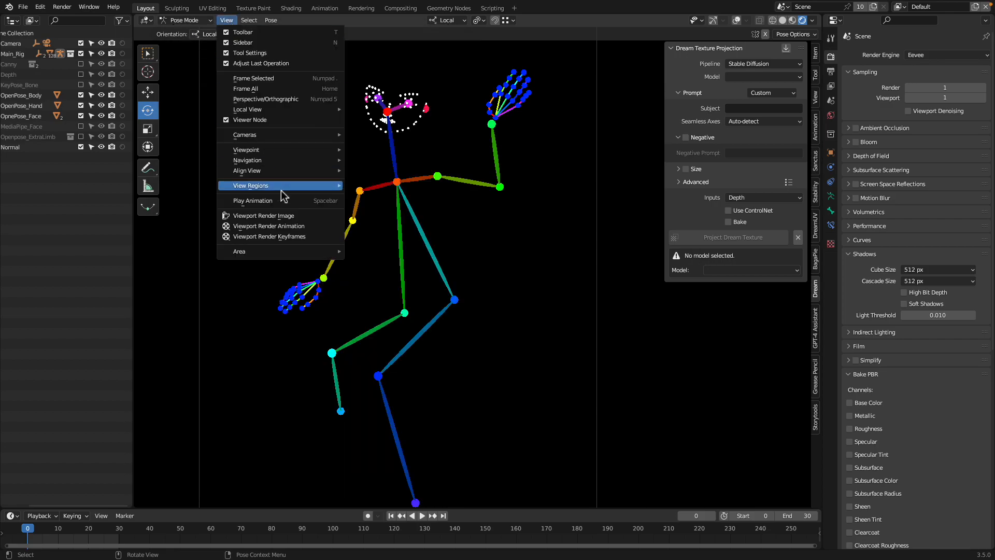
pyautogui.click(279, 215)
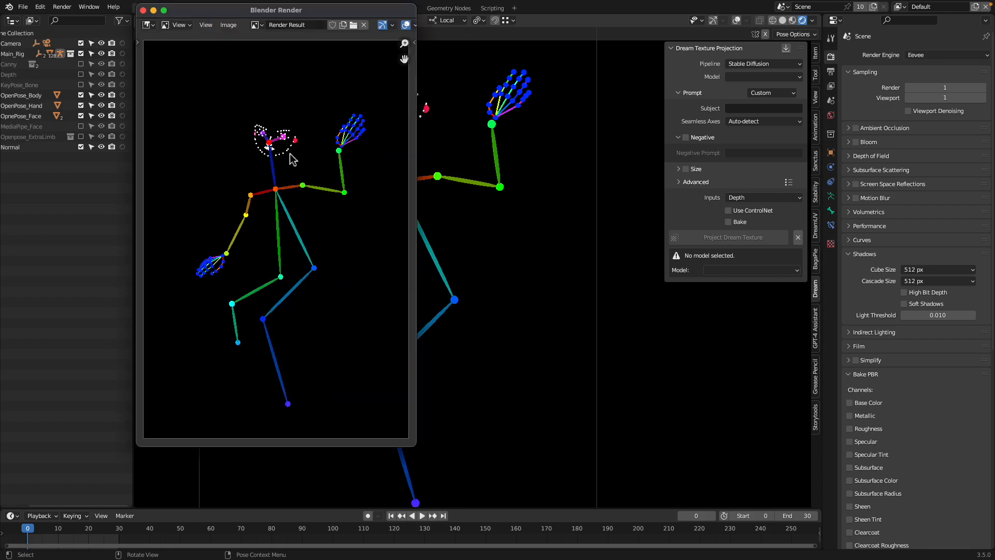
pyautogui.click(228, 25)
pyautogui.click(250, 99)
pyautogui.click(411, 440)
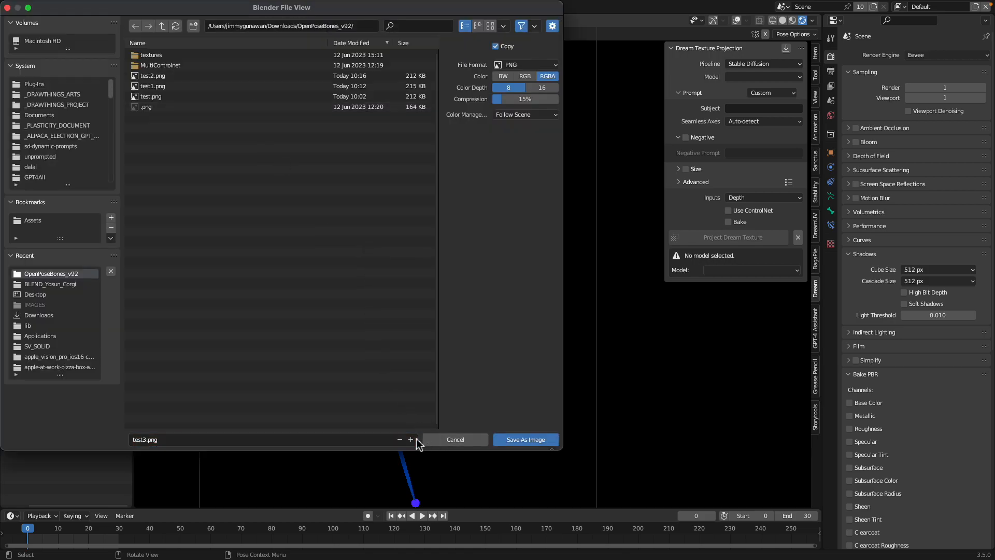
pyautogui.click(525, 439)
# Switch to the 2023-06-14 output folder in Finder, preview 00008-2575356393.png, compare it with the neighbouring images, and close the preview.
pyautogui.hotkey('ctrl', 'Left')
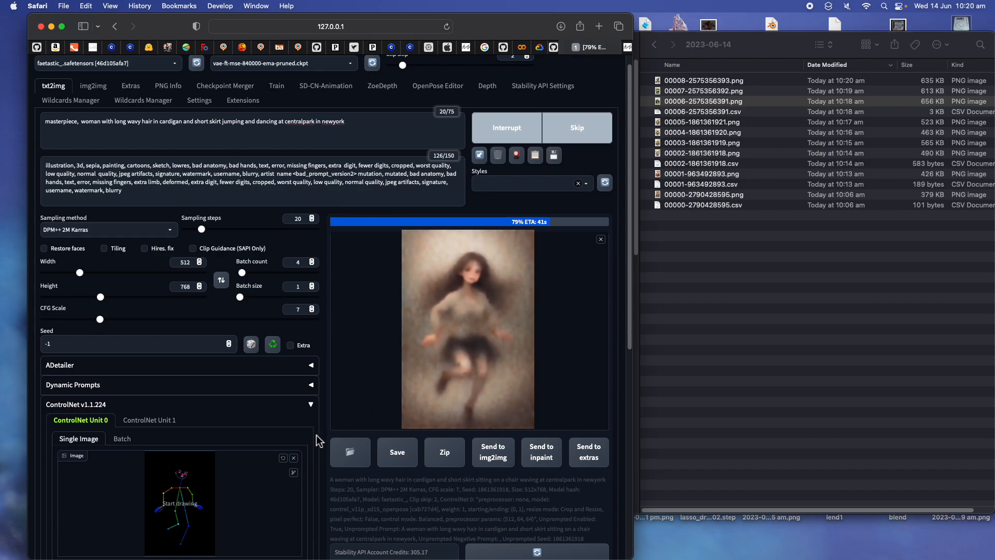
pyautogui.scroll(-1, 359, 395)
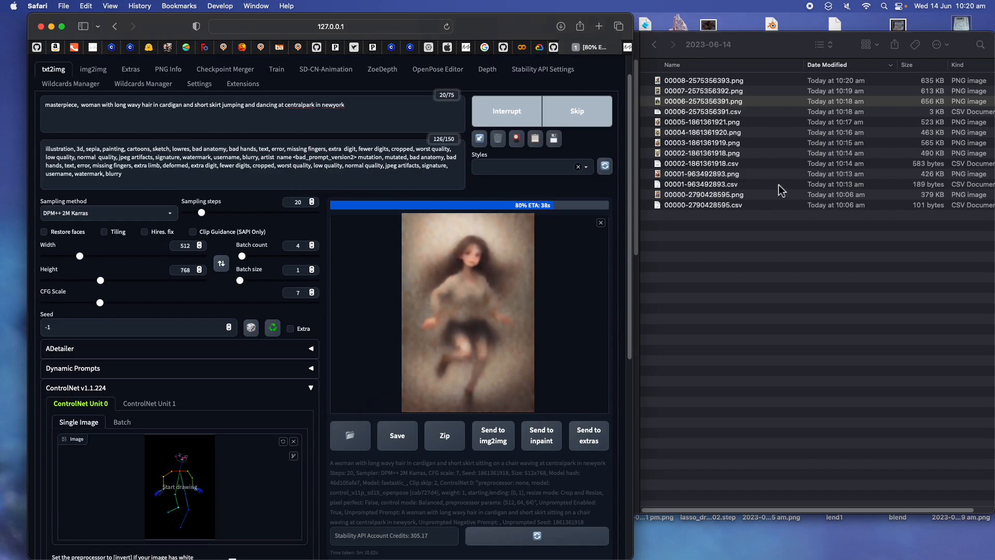
pyautogui.click(727, 250)
pyautogui.click(714, 82)
pyautogui.press('space')
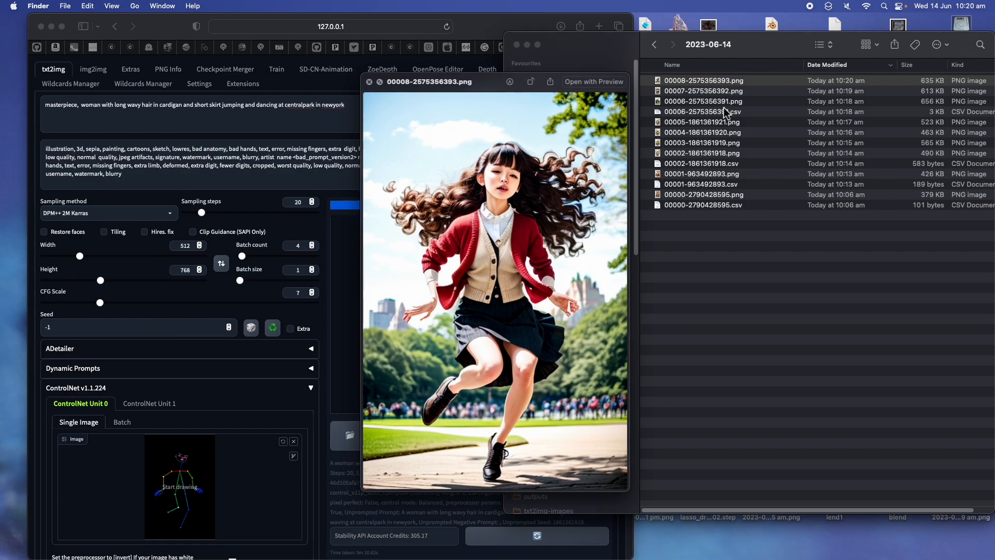
pyautogui.press('Down')
pyautogui.press('Down')
pyautogui.press('Up')
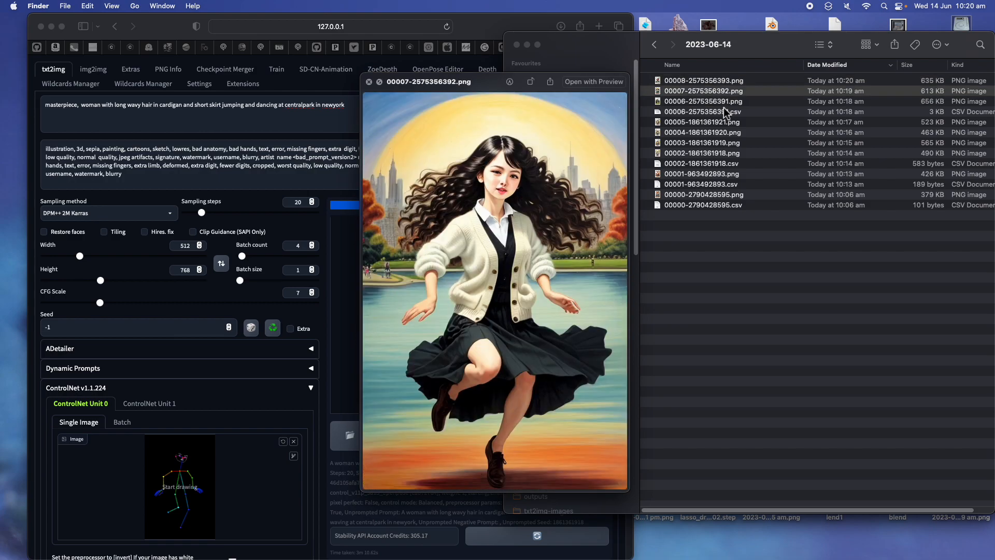
pyautogui.press('Up')
pyautogui.press('Down')
pyautogui.press('Down')
pyautogui.press('Up')
pyautogui.click(369, 81)
# Replace "long wavy" with "short peach pink" in the Stable Diffusion prompt's hair description.
pyautogui.doubleClick(121, 105)
pyautogui.moveTo(124, 110); pyautogui.dragTo(134, 107)
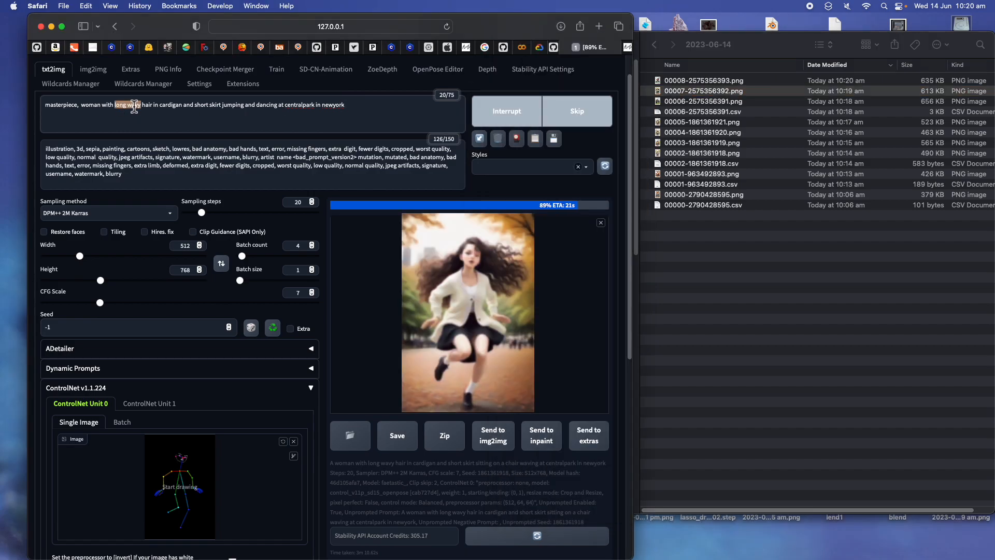
pyautogui.write('short peach')
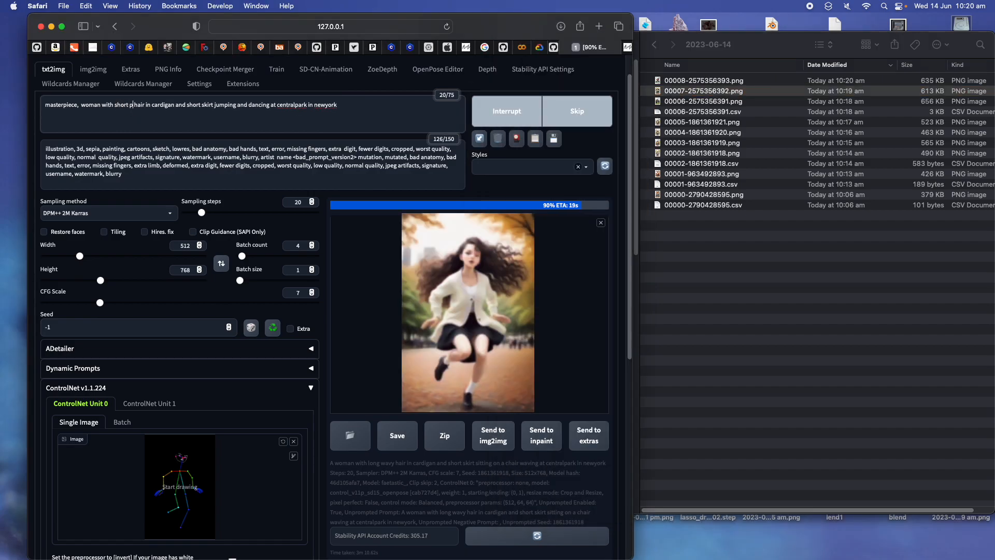
pyautogui.write(' pink')
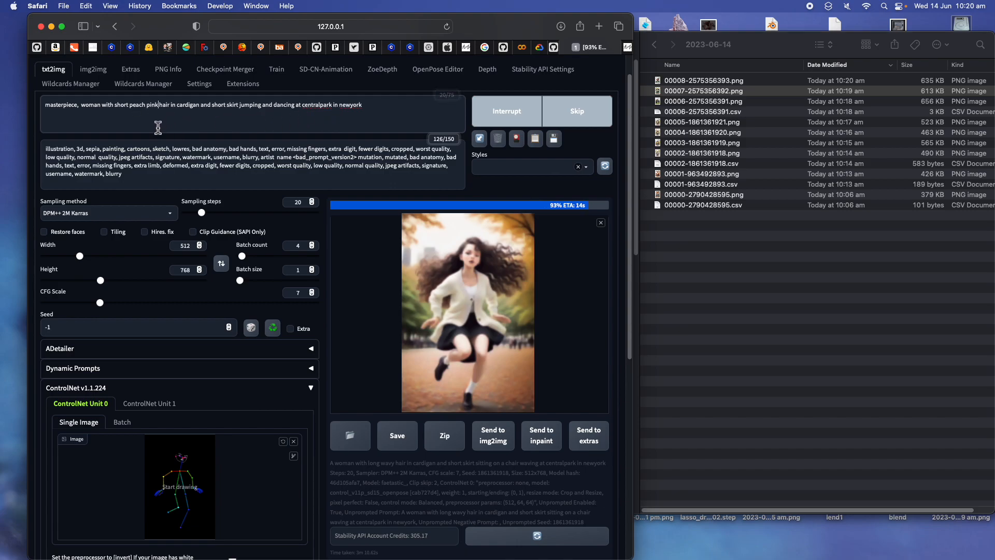
# Replace the ControlNet Unit 0 image with test3.png from the OpenPoseBones_v92 folder in Downloads.
pyautogui.scroll(-3, 273, 379)
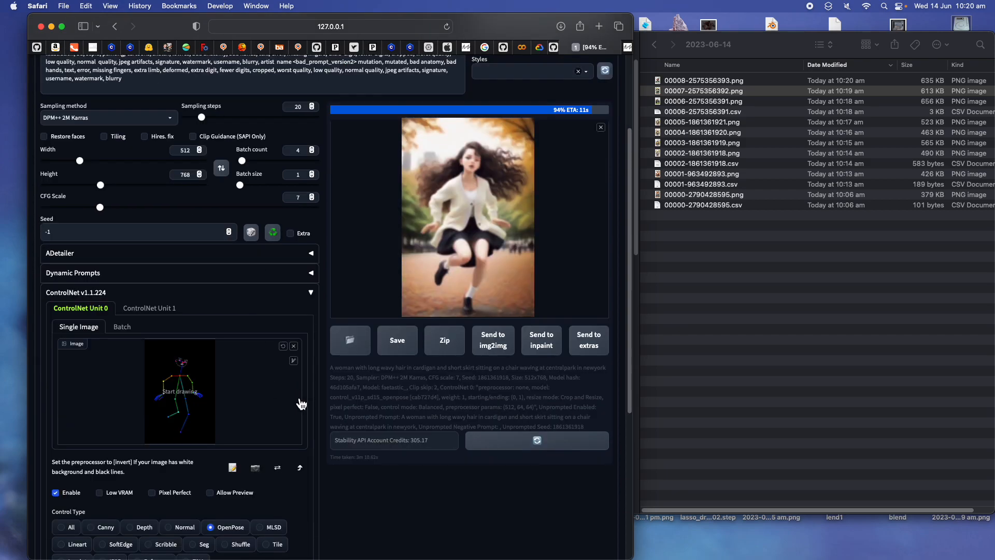
pyautogui.click(295, 347)
pyautogui.click(776, 248)
pyautogui.scroll(-10, 578, 410)
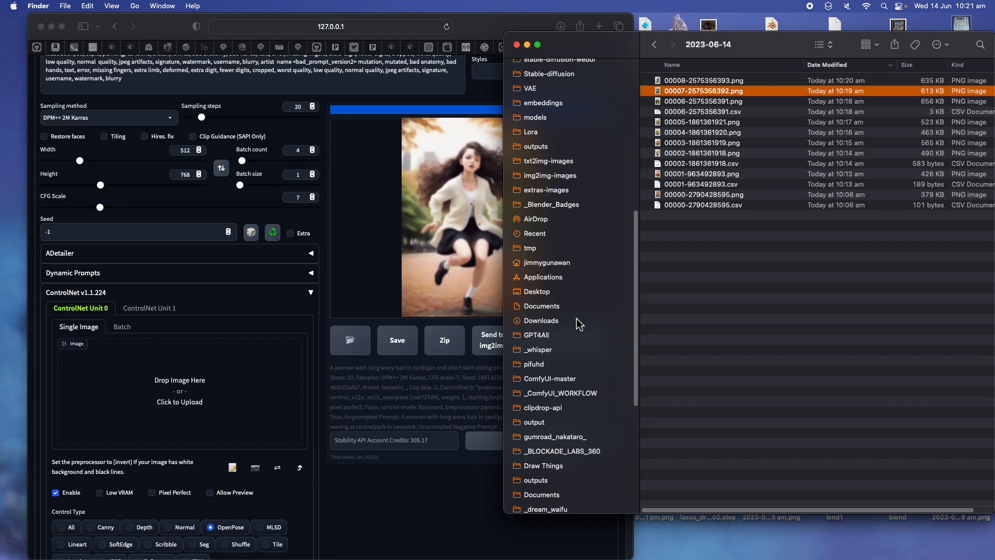
pyautogui.click(580, 322)
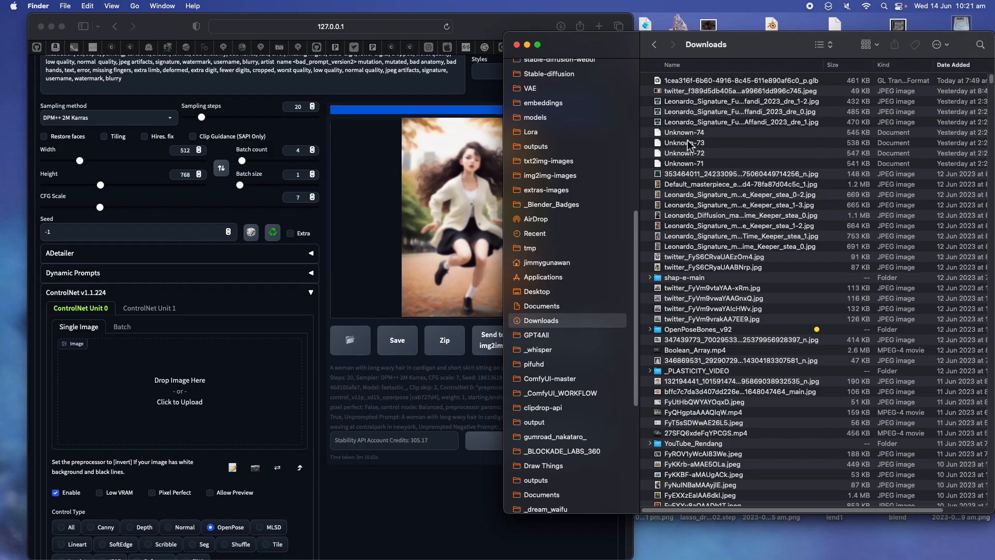
pyautogui.doubleClick(709, 330)
pyautogui.moveTo(690, 194); pyautogui.dragTo(294, 358)
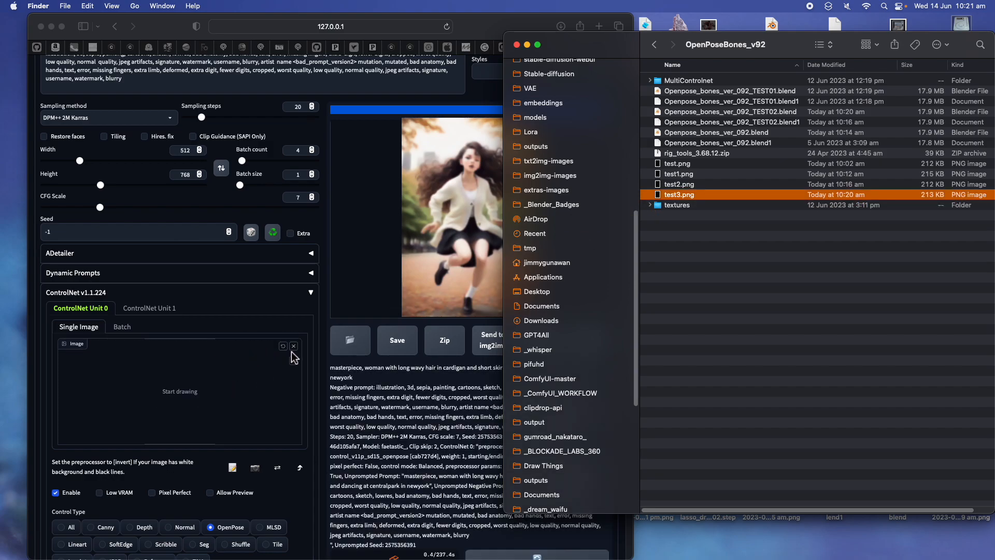
# Generate a new batch of images from the updated prompt and pose image.
pyautogui.scroll(3, 355, 275)
pyautogui.click(377, 266)
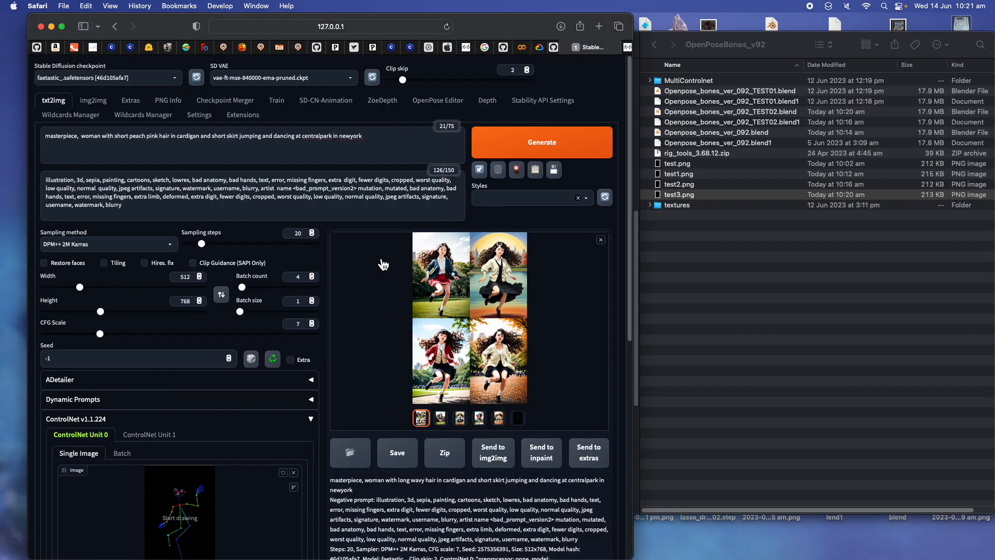
pyautogui.click(508, 143)
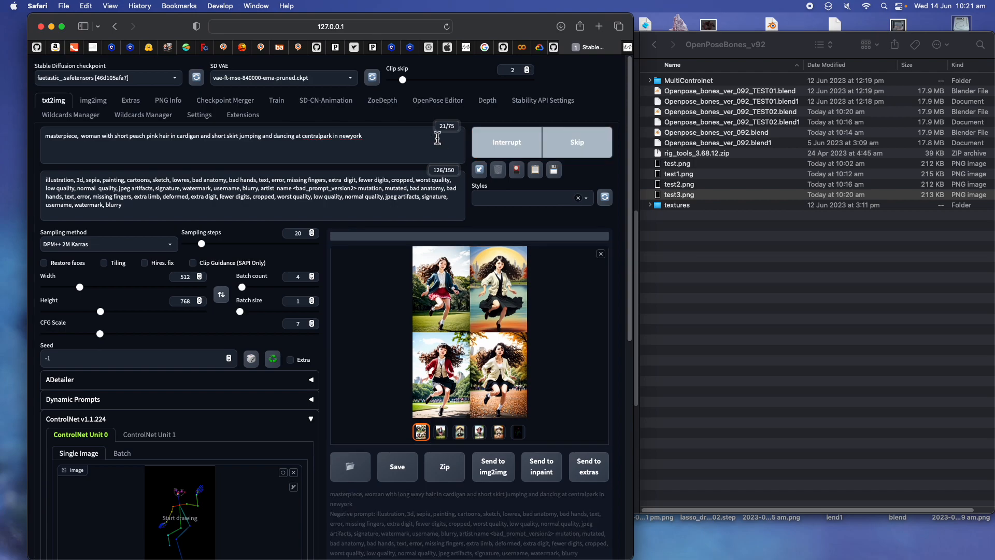
# Switch to Blender, close the render window, and show the viewport overlays and gizmos again.
pyautogui.hotkey('ctrl', 'Right')
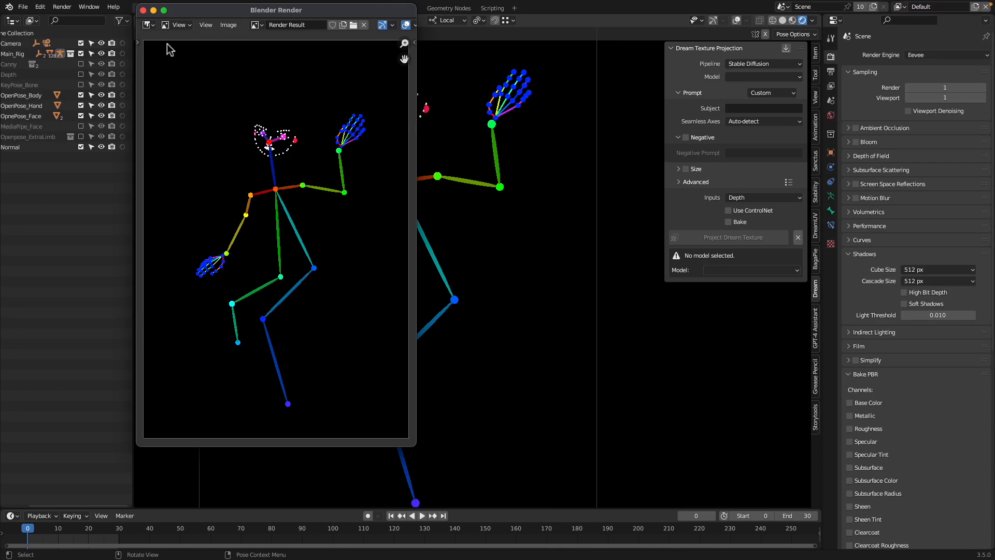
pyautogui.click(143, 10)
pyautogui.click(736, 21)
pyautogui.click(713, 20)
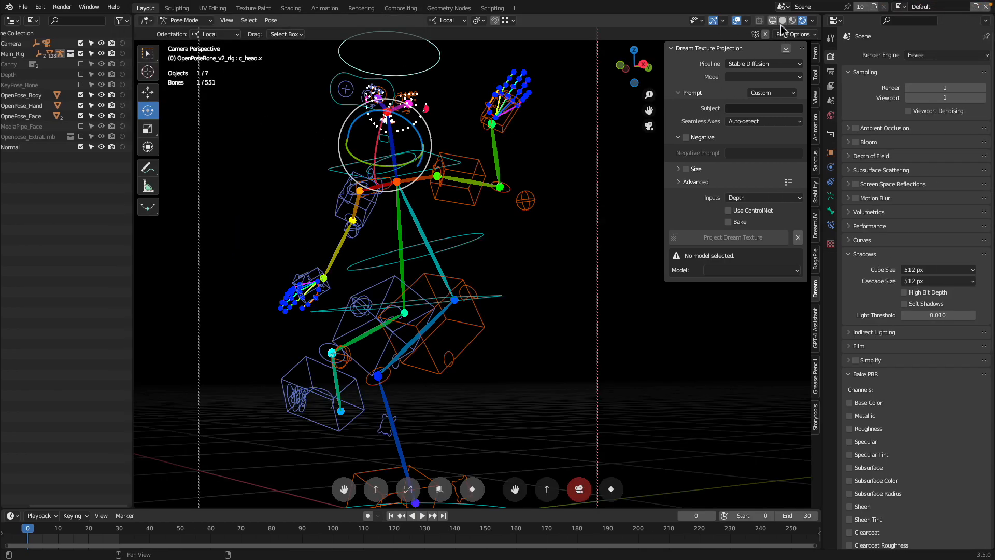
# Set the viewport to solid shading, deselect all bones, and save the Blender file.
pyautogui.click(783, 21)
pyautogui.click(530, 249)
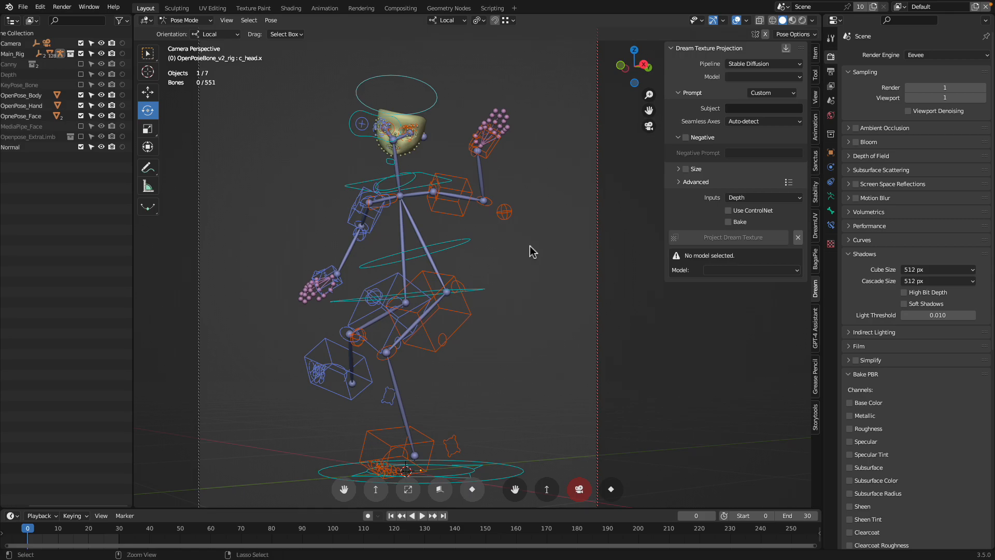
pyautogui.hotkey('ctrl', 's')
# Select all the rig's bones and clear their location and rotation to restore the rest pose.
pyautogui.press('a')
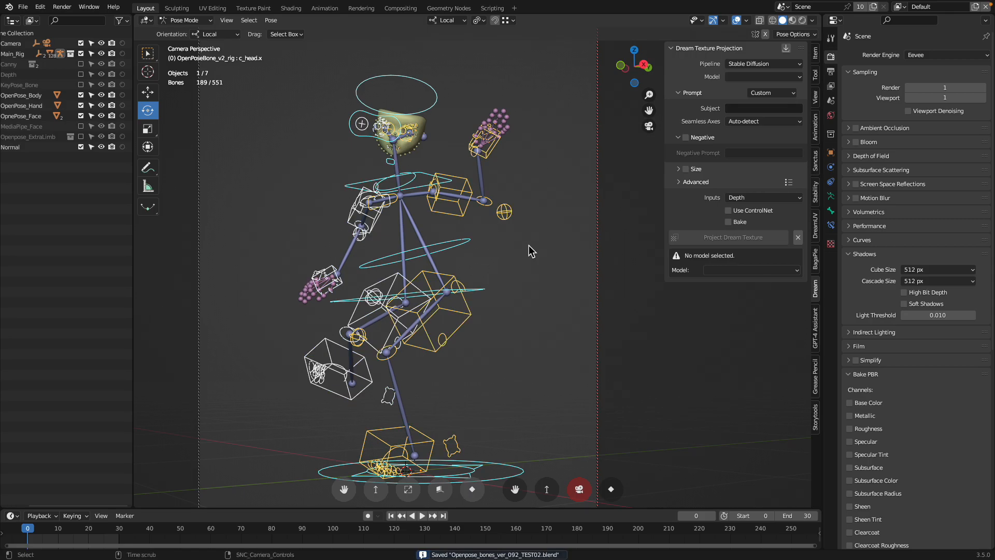
pyautogui.hotkey('alt', 'g')
pyautogui.hotkey('alt', 'r')
pyautogui.moveTo(543, 258); pyautogui.dragTo(482, 259)
# Save the Blender file as a new version named Openpose_bones_ver_092_TEST03.blend.
pyautogui.click(23, 7)
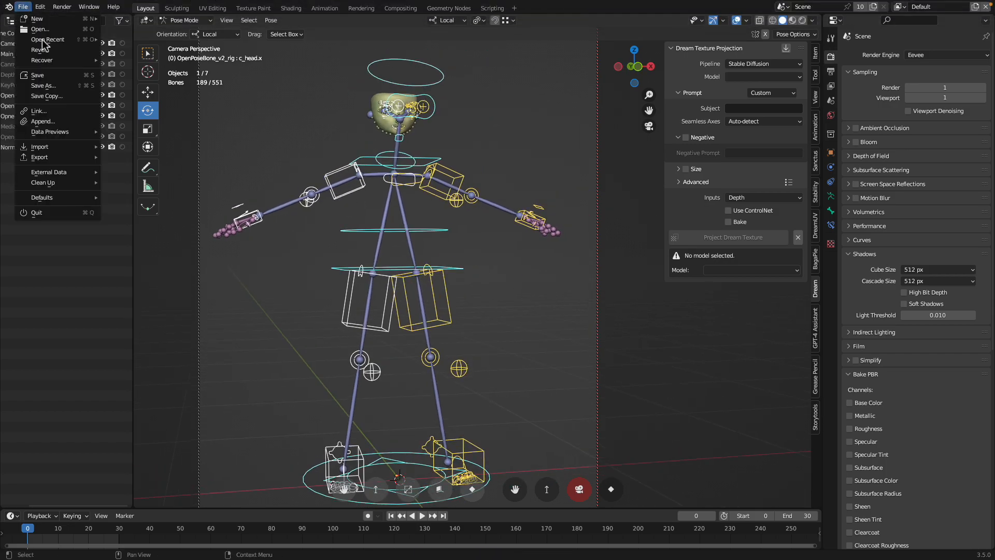
pyautogui.click(43, 85)
pyautogui.click(627, 502)
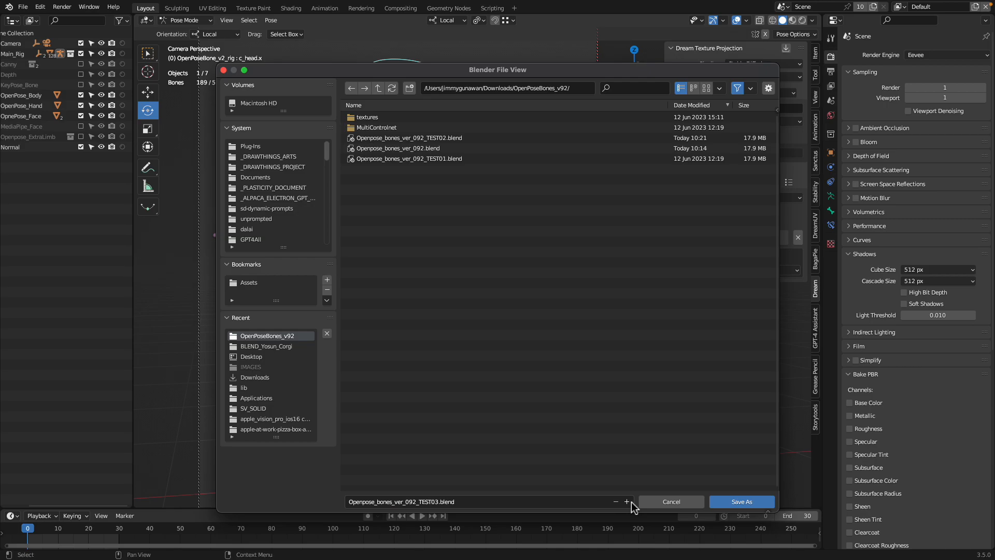
pyautogui.click(742, 502)
# Lower the rig's hips with the c_root_master.x control and rotate them so the whole body shifts its weight.
pyautogui.click(449, 273)
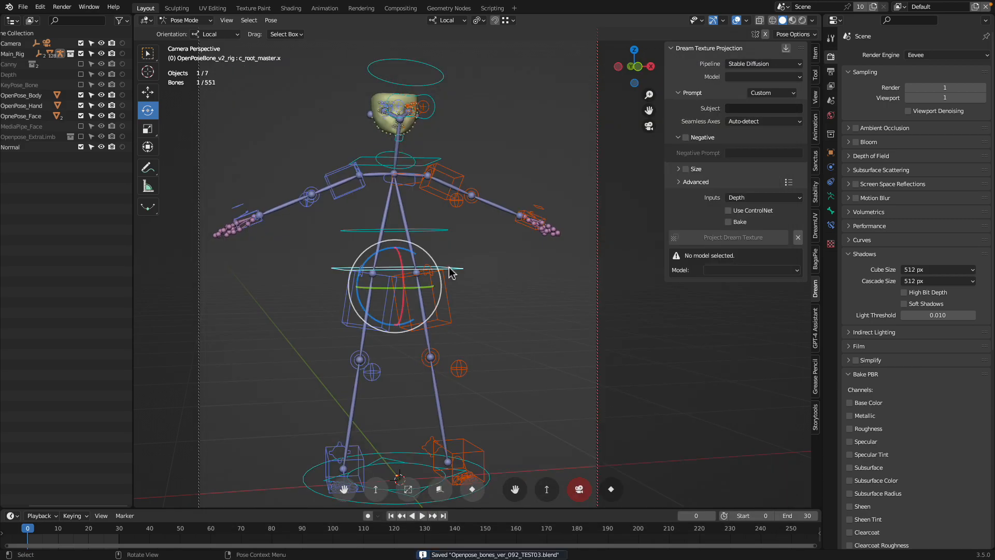
pyautogui.press('g')
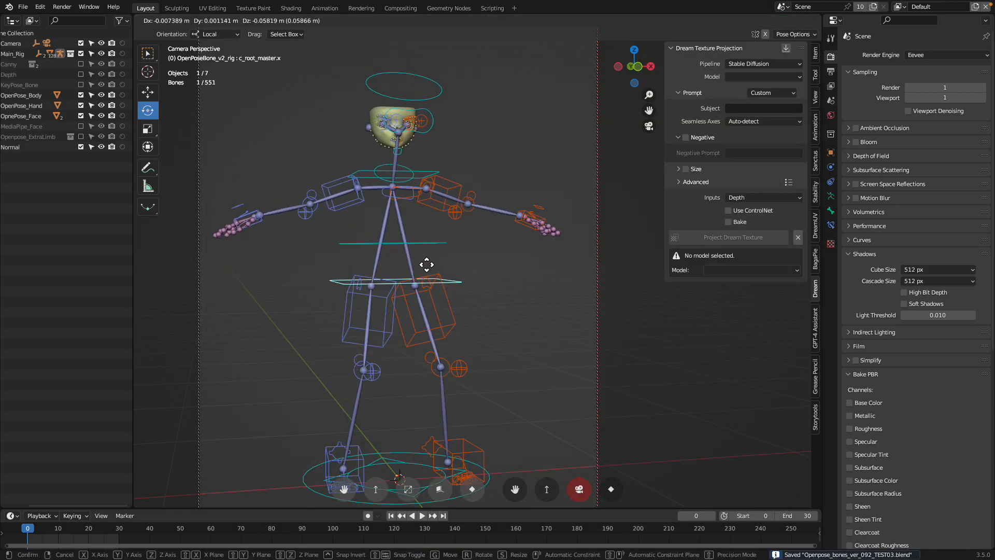
pyautogui.click(439, 275)
pyautogui.press('r')
pyautogui.press('r')
pyautogui.click(514, 235)
# Bring the left hand control c_hand_ik.l down from its outstretched position beside the body and rotate the hand.
pyautogui.click(546, 223)
pyautogui.press('g')
pyautogui.click(543, 238)
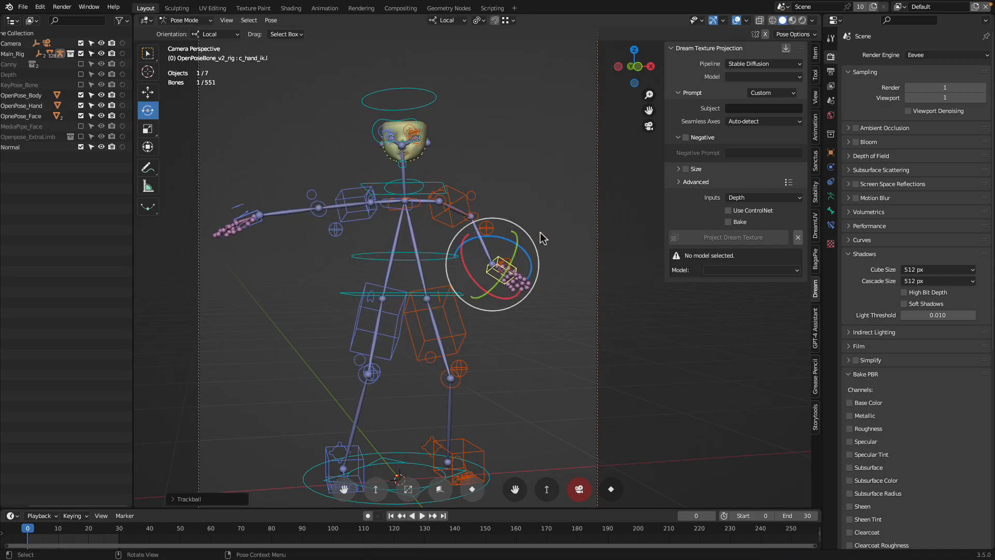
pyautogui.press('r')
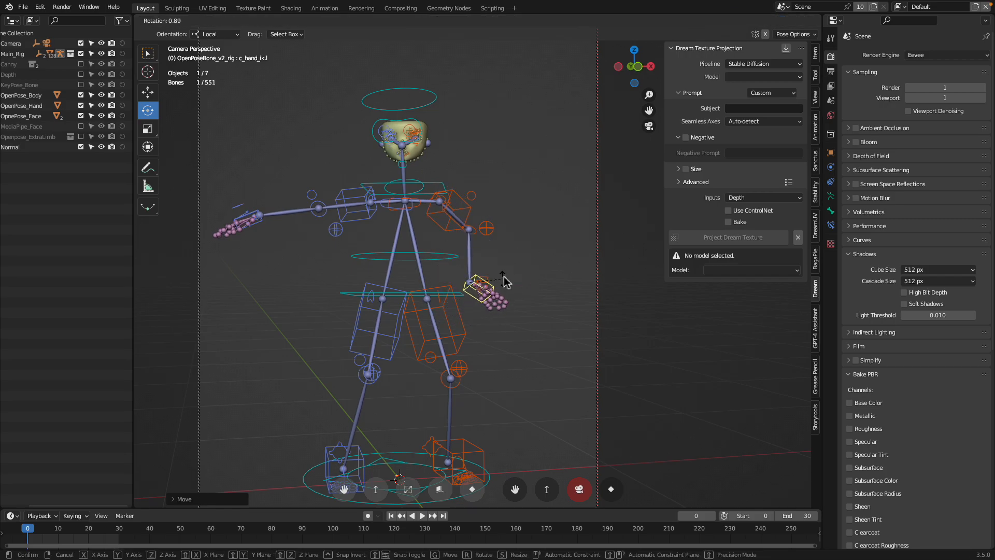
pyautogui.click(506, 279)
pyautogui.press('r')
pyautogui.press('r')
pyautogui.click(494, 271)
# Refine the left hand's position and rotation so it rests at the waist with the elbow bent outward.
pyautogui.press('g')
pyautogui.click(478, 278)
pyautogui.press('r')
pyautogui.click(502, 277)
pyautogui.press('g')
pyautogui.click(498, 248)
pyautogui.press('r')
pyautogui.click(499, 279)
pyautogui.press('g')
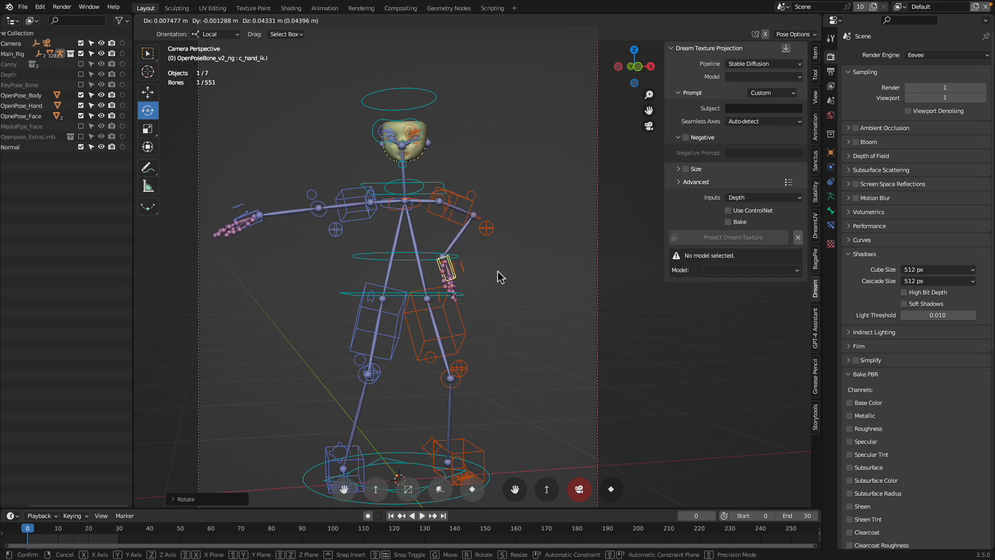
pyautogui.click(499, 272)
# Rotate the right hand control c_hand_ik.r freely and move it slightly inward.
pyautogui.click(260, 220)
pyautogui.press('r')
pyautogui.press('r')
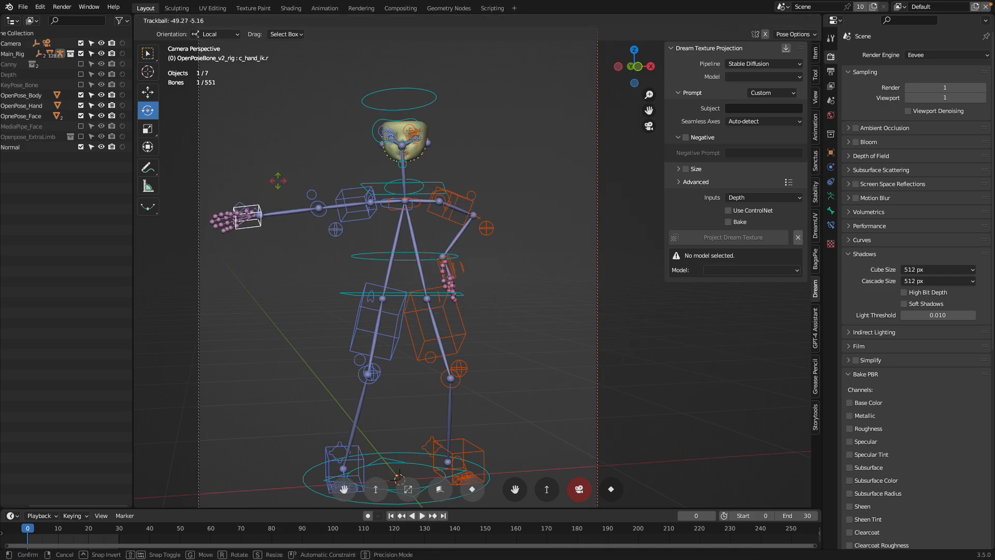
pyautogui.click(279, 183)
pyautogui.press('g')
pyautogui.click(307, 210)
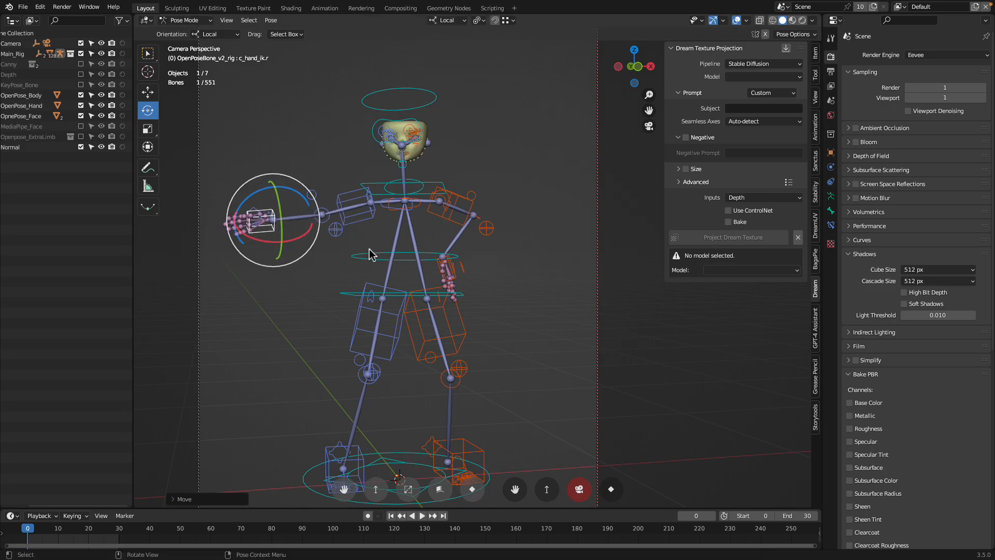
# Working from above, move the right hand control closer to the body and rotate it to bend the arm.
pyautogui.moveTo(451, 357)
pyautogui.mouseDown()
pyautogui.moveTo(497, 415)
pyautogui.moveTo(433, 359)
pyautogui.mouseUp()
pyautogui.scroll(-2, 444, 342)
pyautogui.press('g')
pyautogui.click(479, 359)
pyautogui.press('r')
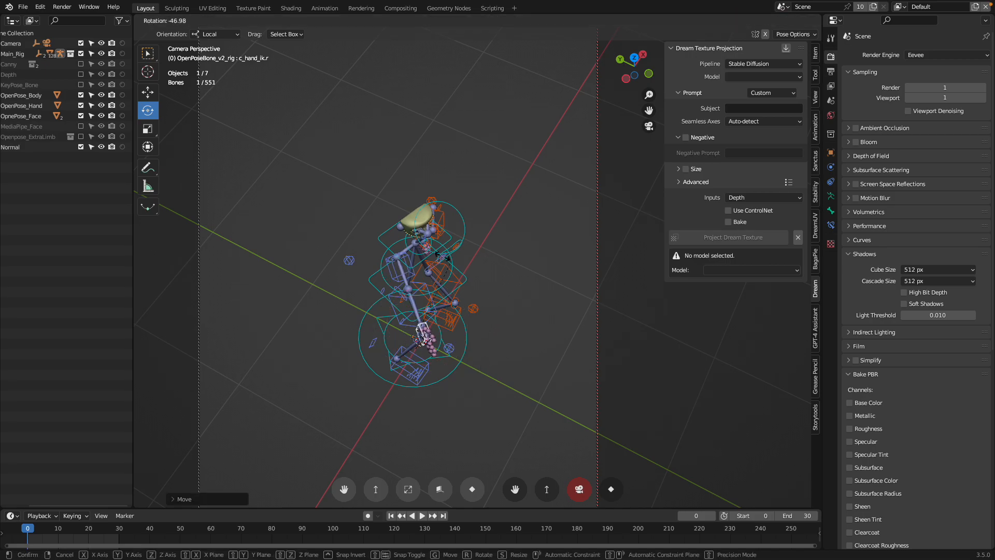
pyautogui.click(415, 268)
pyautogui.press('r')
pyautogui.press('r')
pyautogui.click(400, 327)
# Adjust the right hand control's position from the raised front view so it sits beside the hip.
pyautogui.moveTo(426, 319); pyautogui.dragTo(395, 278)
pyautogui.press('g')
pyautogui.click(401, 277)
pyautogui.scroll(2, 400, 278)
pyautogui.press('g')
pyautogui.click(407, 277)
pyautogui.press('g')
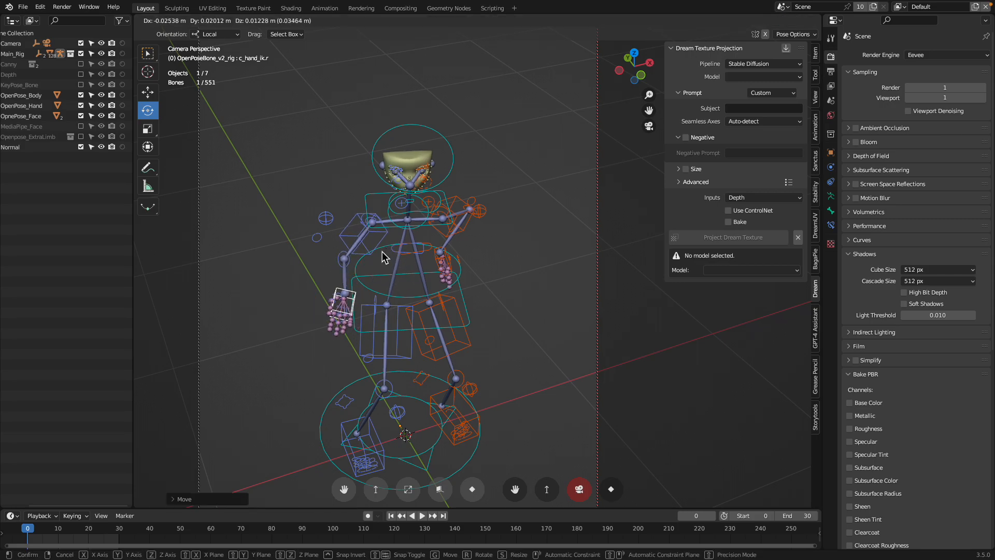
pyautogui.click(383, 257)
pyautogui.scroll(1, 378, 254)
# Move the right arm's pole target c_arms_pole.r inward to redirect the right elbow.
pyautogui.click(311, 212)
pyautogui.press('g')
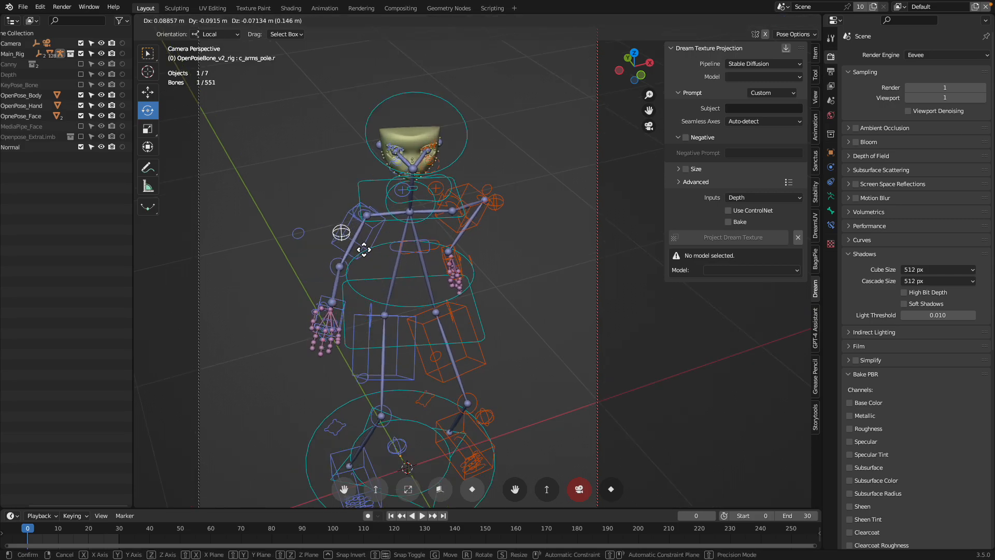
pyautogui.click(348, 269)
pyautogui.moveTo(349, 269); pyautogui.dragTo(340, 264)
pyautogui.press('g')
pyautogui.click(343, 268)
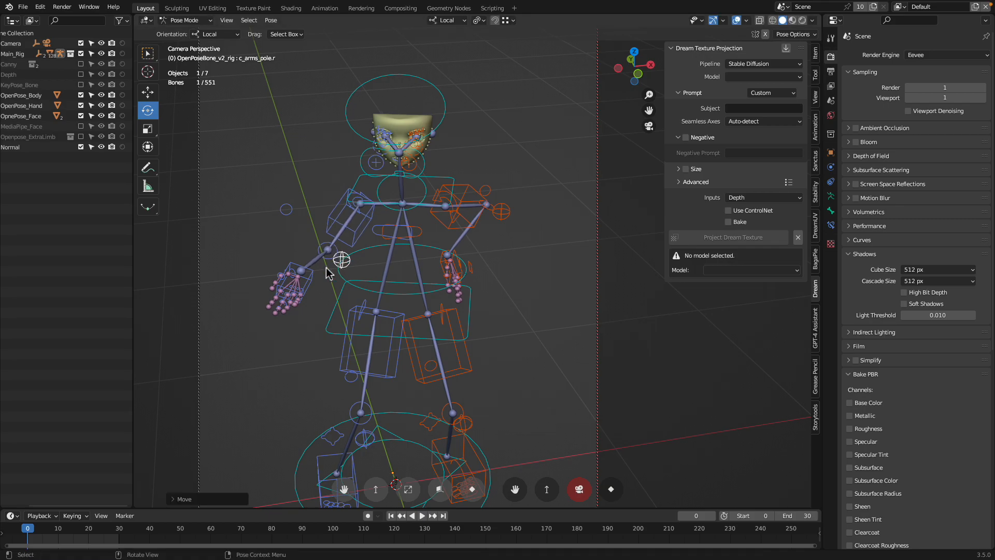
# Rotate the right hand and raise it toward elbow height beside the waist.
pyautogui.click(312, 281)
pyautogui.press('r')
pyautogui.press('r')
pyautogui.click(317, 272)
pyautogui.press('g')
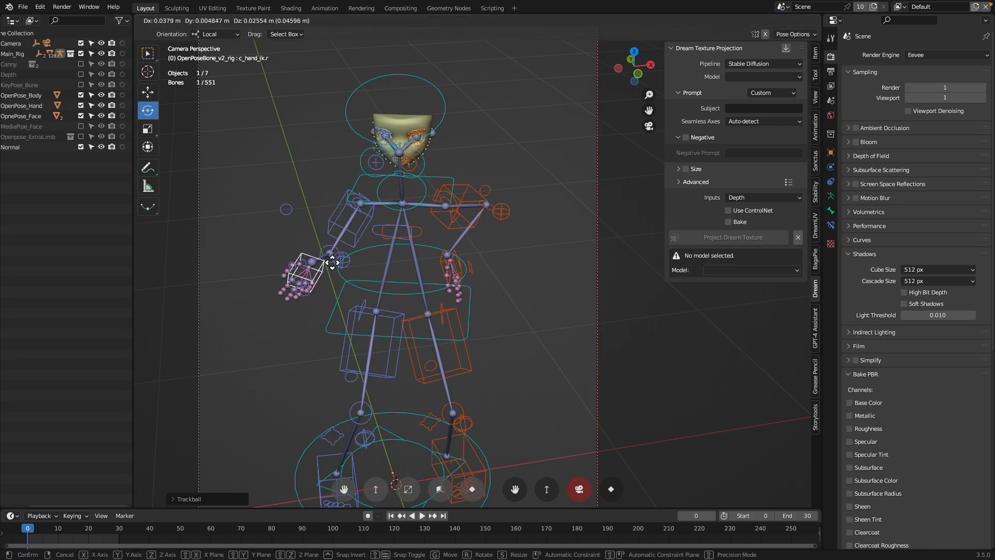
pyautogui.click(330, 249)
pyautogui.scroll(-3, 383, 223)
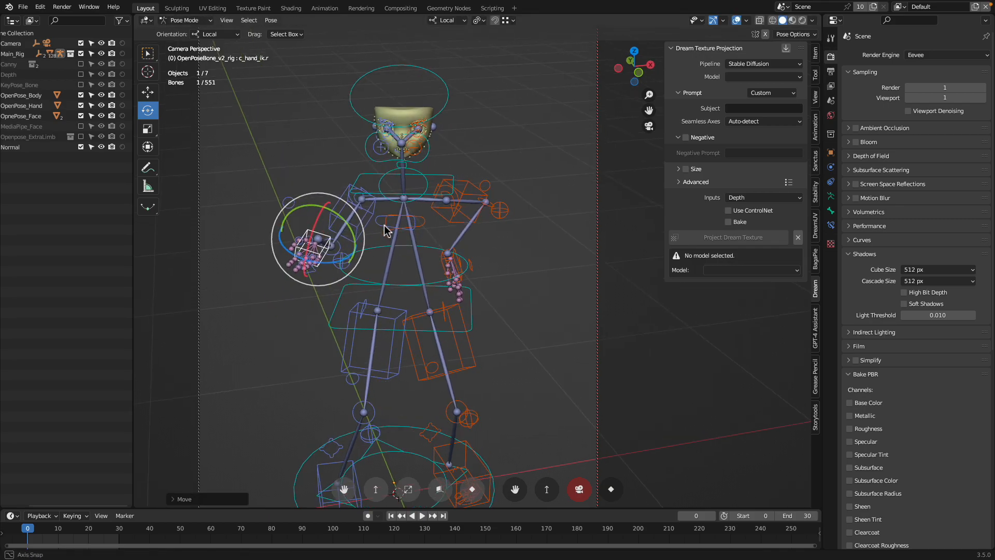
# Rotate the head control c_head.x freely to tilt and turn the head.
pyautogui.click(450, 98)
pyautogui.press('r')
pyautogui.press('r')
pyautogui.click(464, 105)
pyautogui.press('r')
pyautogui.press('r')
pyautogui.click(457, 146)
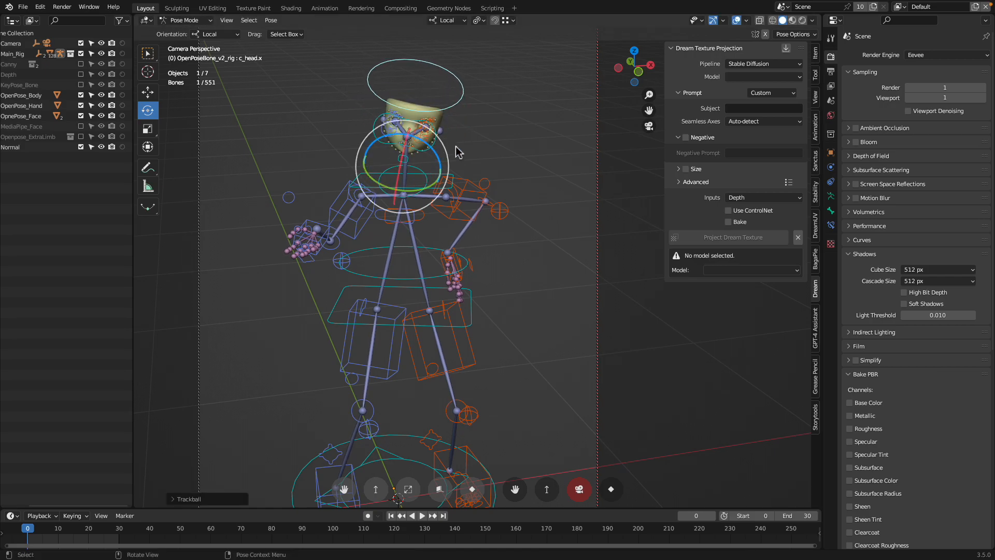
# Reposition the right hand control above elbow height with the forearm folded up, and save the file.
pyautogui.click(434, 267)
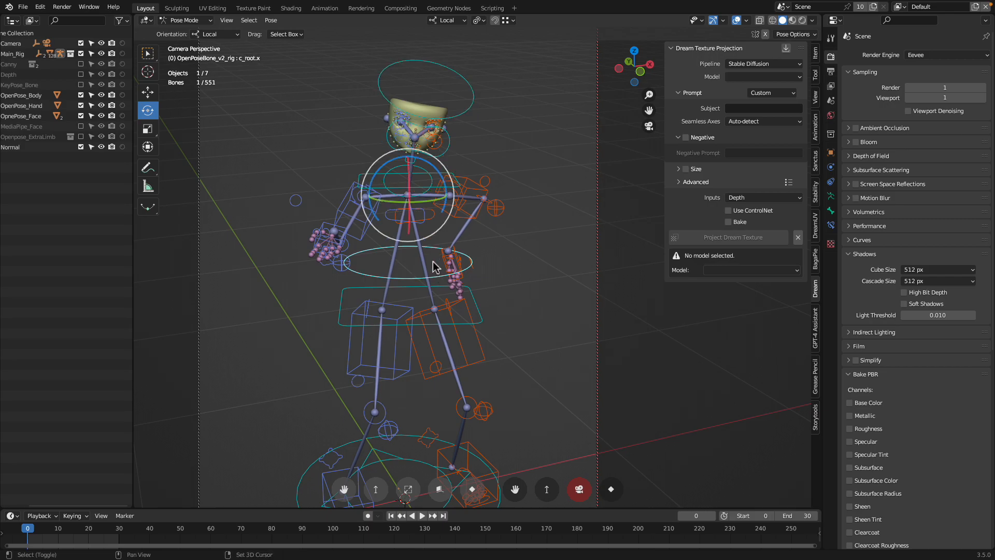
pyautogui.moveTo(434, 267); pyautogui.dragTo(425, 254)
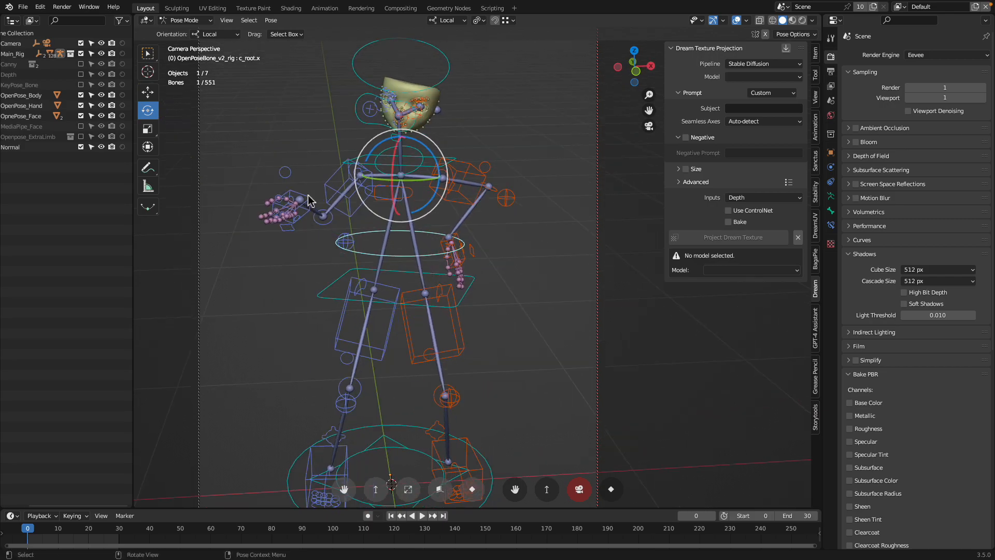
pyautogui.click(308, 201)
pyautogui.moveTo(309, 202); pyautogui.dragTo(441, 242)
pyautogui.press('g')
pyautogui.click(409, 259)
pyautogui.press('g')
pyautogui.click(476, 238)
pyautogui.hotkey('ctrl', 's')
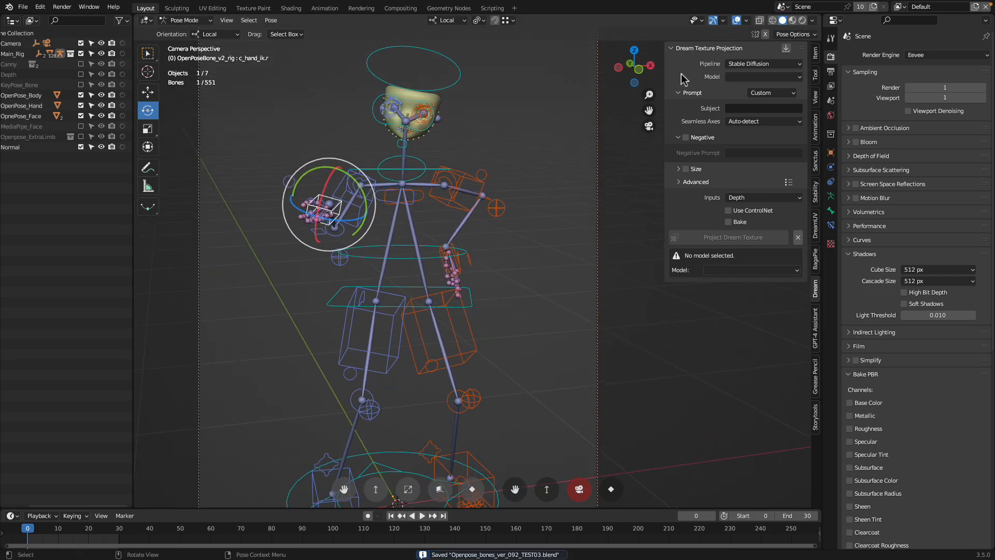
# Hide the viewport overlays and gizmos, switch to rendered shading, frame the figure closer so the lower legs are cropped, and save.
pyautogui.click(736, 21)
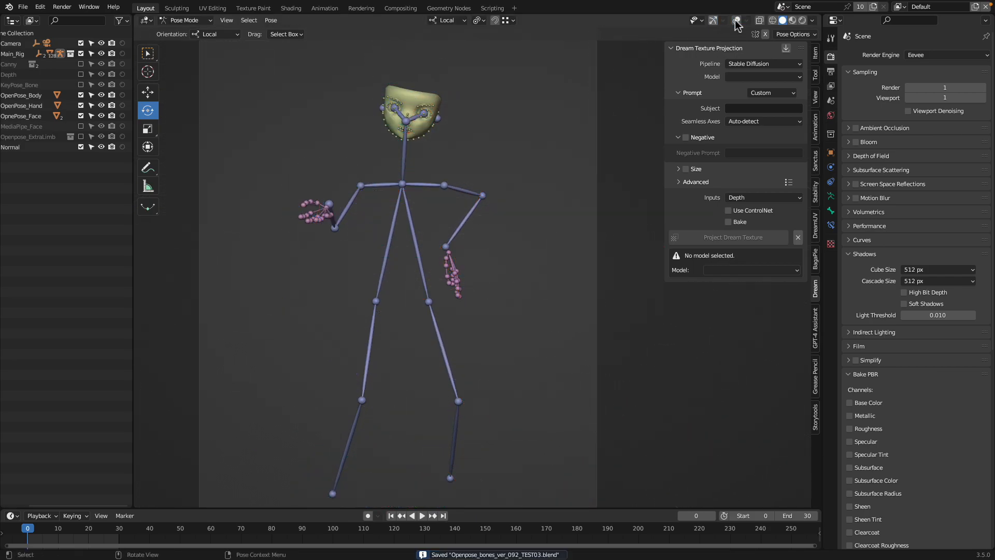
pyautogui.click(804, 20)
pyautogui.scroll(3, 482, 220)
pyautogui.scroll(1, 478, 229)
pyautogui.moveTo(477, 229); pyautogui.dragTo(481, 256)
pyautogui.scroll(-1, 482, 251)
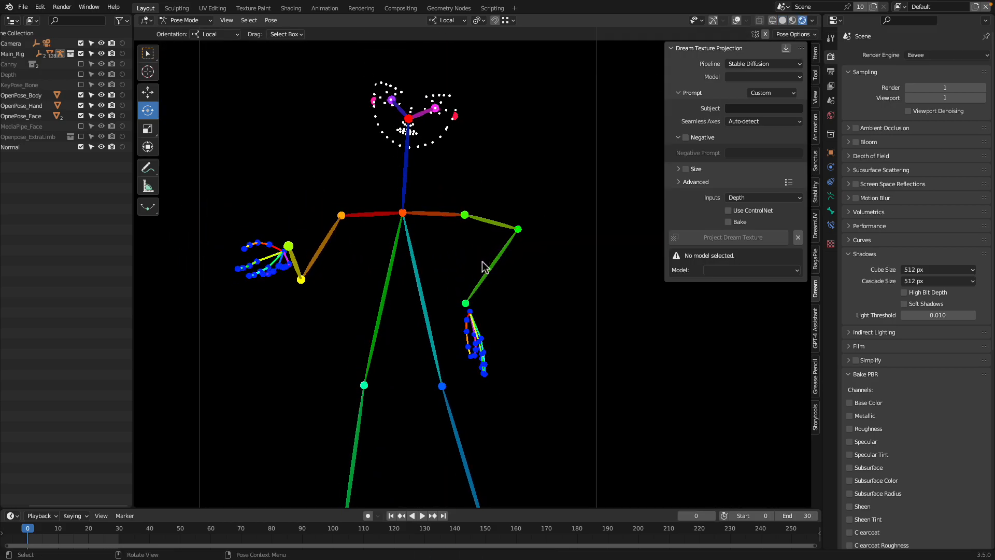
pyautogui.hotkey('ctrl', 's')
# Fine-tune the camera angle on the rendered OpenPose figure and save the file again.
pyautogui.moveTo(469, 298)
pyautogui.mouseDown()
pyautogui.moveTo(395, 296)
pyautogui.moveTo(468, 297)
pyautogui.moveTo(478, 284)
pyautogui.mouseUp()
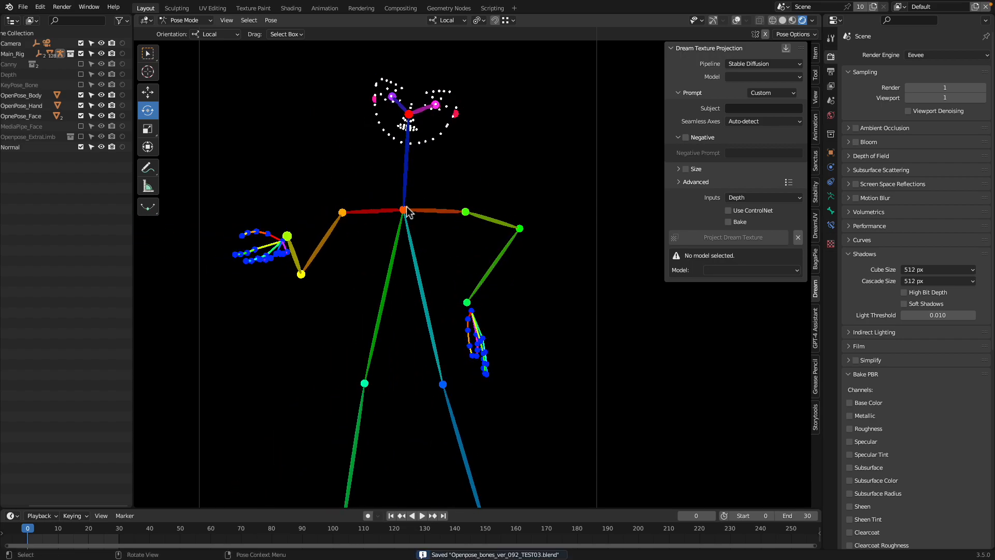
pyautogui.moveTo(472, 206); pyautogui.dragTo(408, 228)
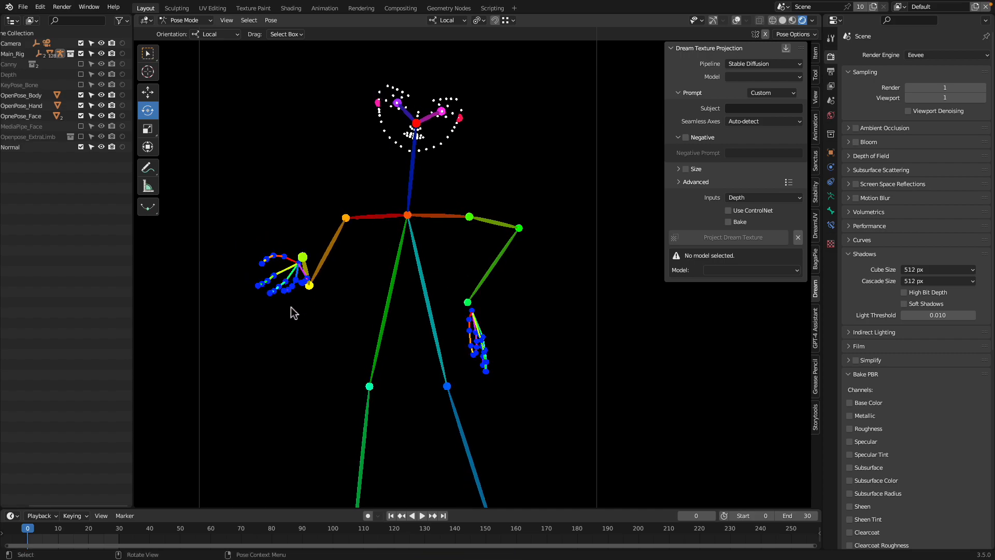
pyautogui.moveTo(293, 313); pyautogui.dragTo(337, 257)
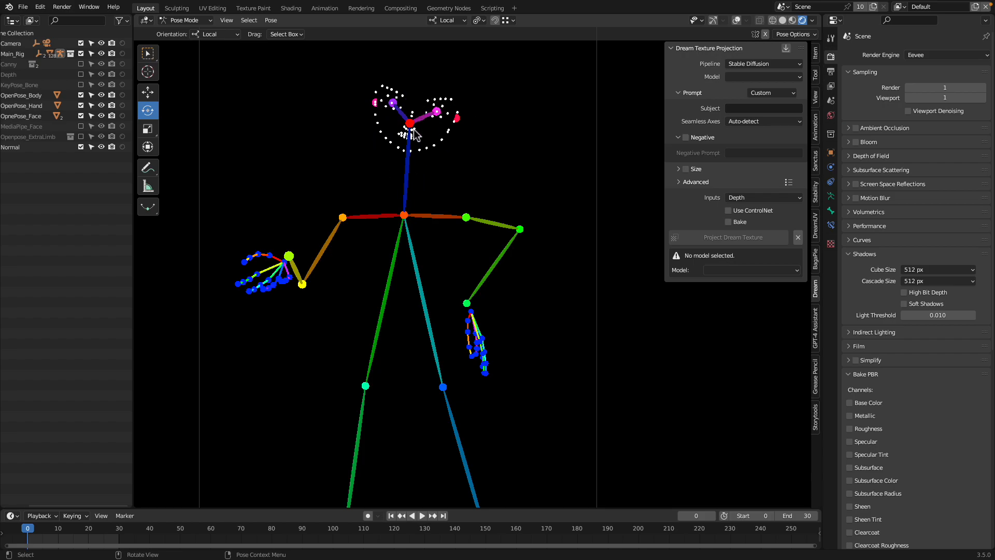
pyautogui.hotkey('ctrl', 's')
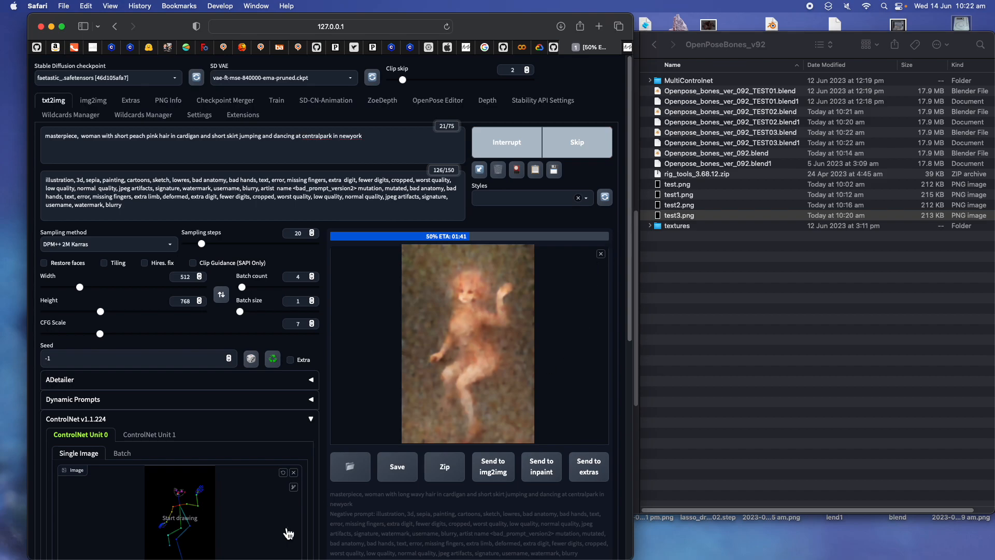
# Switch to the Stable Diffusion web UI, open its output folder for 2023-06-14, and preview the newest generated image.
pyautogui.click(350, 467)
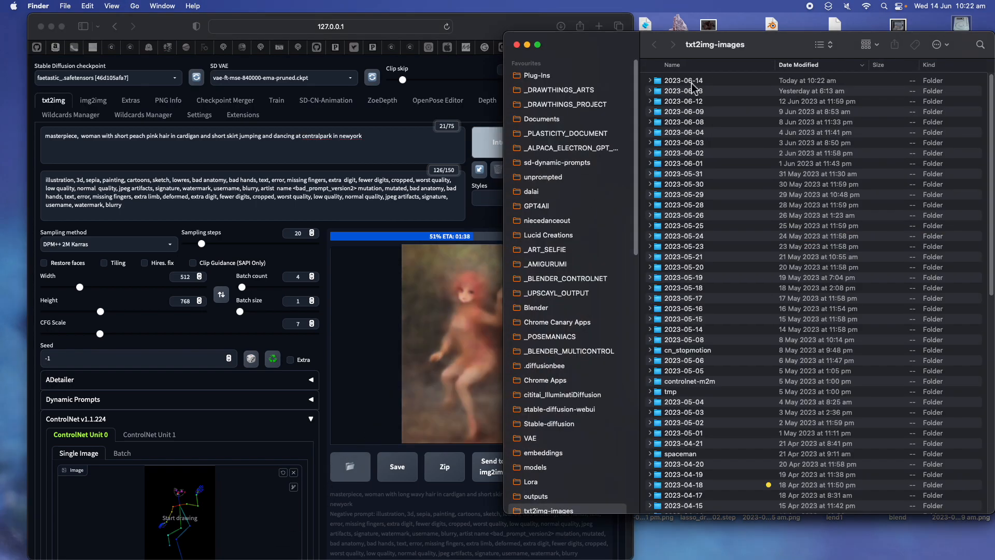
pyautogui.doubleClick(692, 83)
pyautogui.click(691, 82)
pyautogui.press('space')
# Compare the pink-haired woman images 00010-3574610280.png and 00011-3574610281.png in the preview and close it.
pyautogui.press('Down')
pyautogui.press('Down')
pyautogui.press('Up')
pyautogui.press('Up')
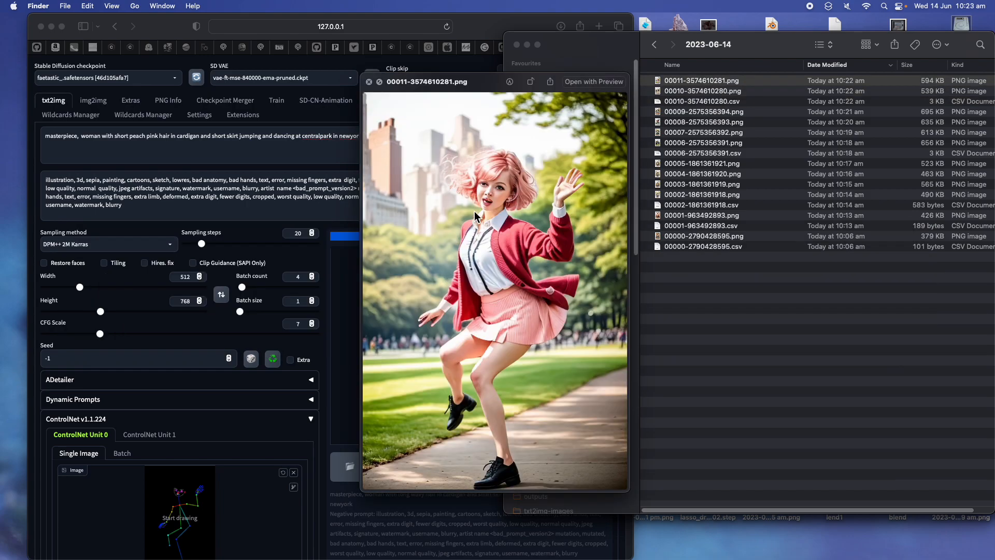
pyautogui.press('Down')
pyautogui.press('Down')
pyautogui.press('Up')
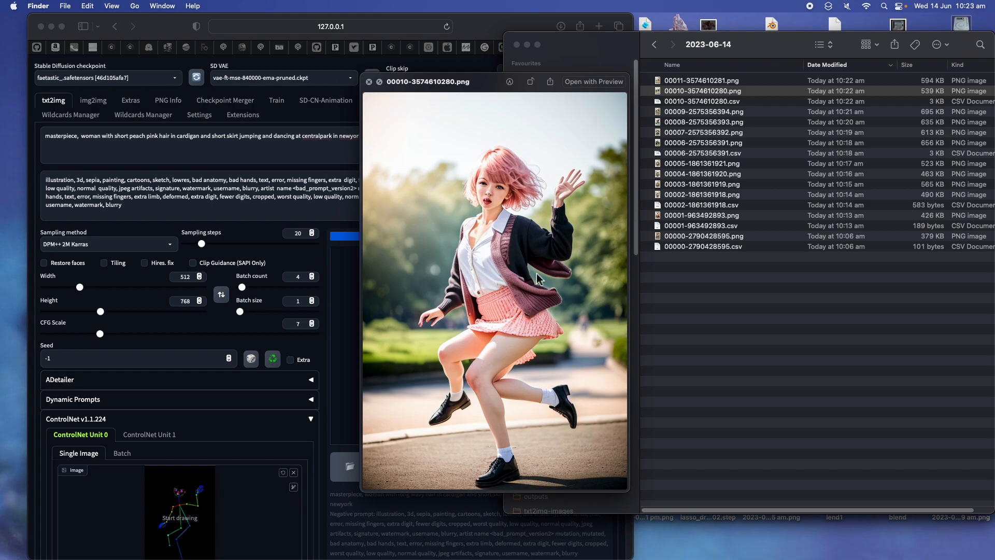
pyautogui.press('Up')
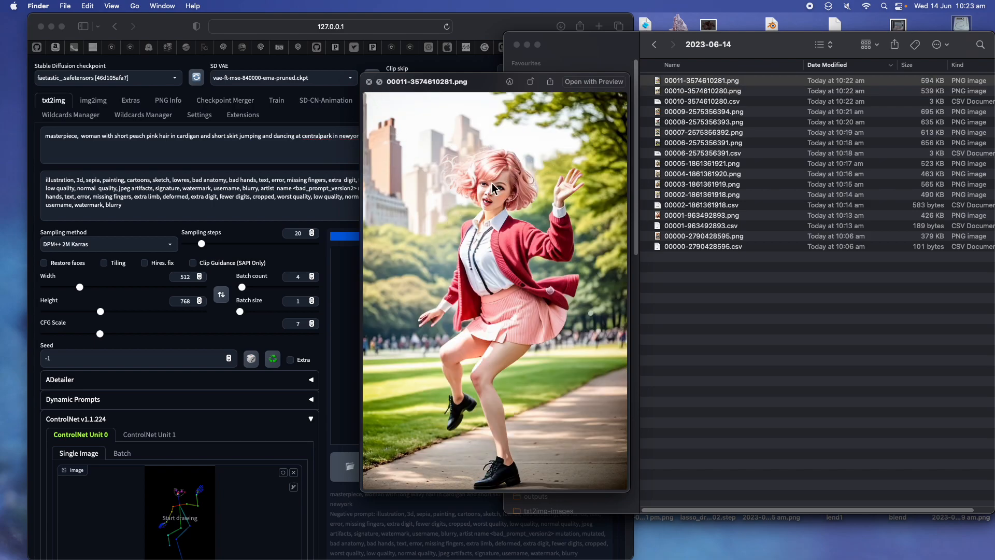
pyautogui.click(369, 83)
# Return to the web UI and remove the old pose image from ControlNet Unit 0.
pyautogui.click(395, 182)
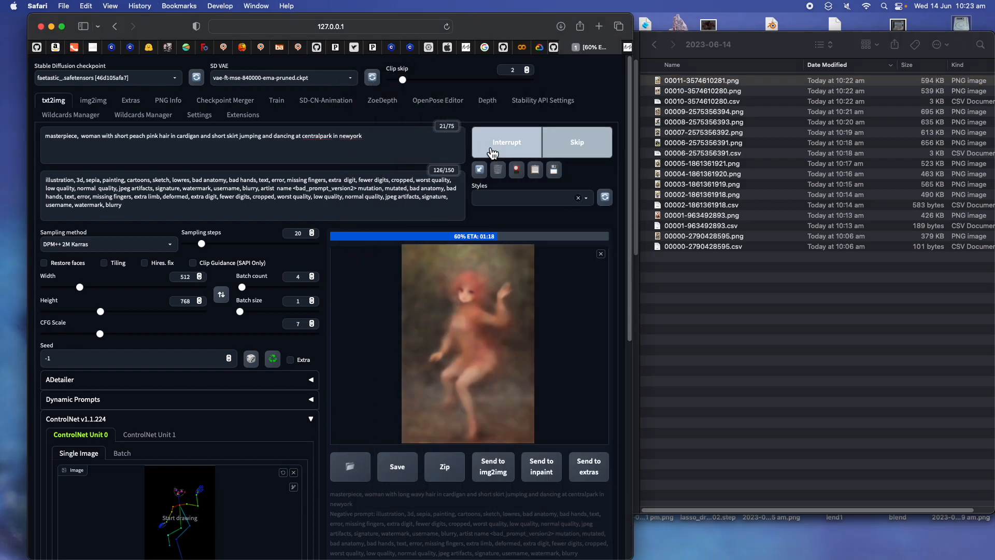
pyautogui.scroll(-3, 226, 422)
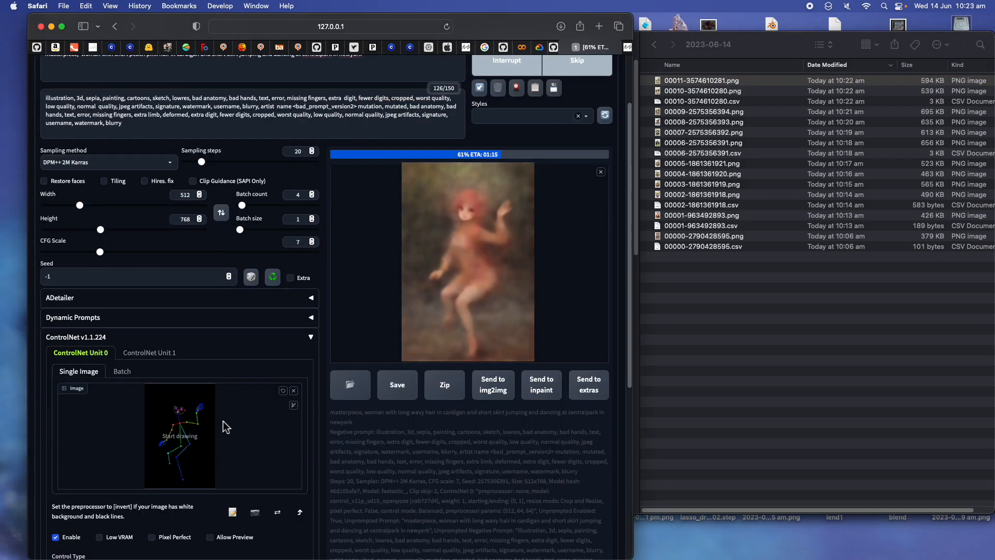
pyautogui.click(293, 391)
# In Finder, go to the Downloads folder and open the OpenPoseBones_v92 folder.
pyautogui.click(757, 317)
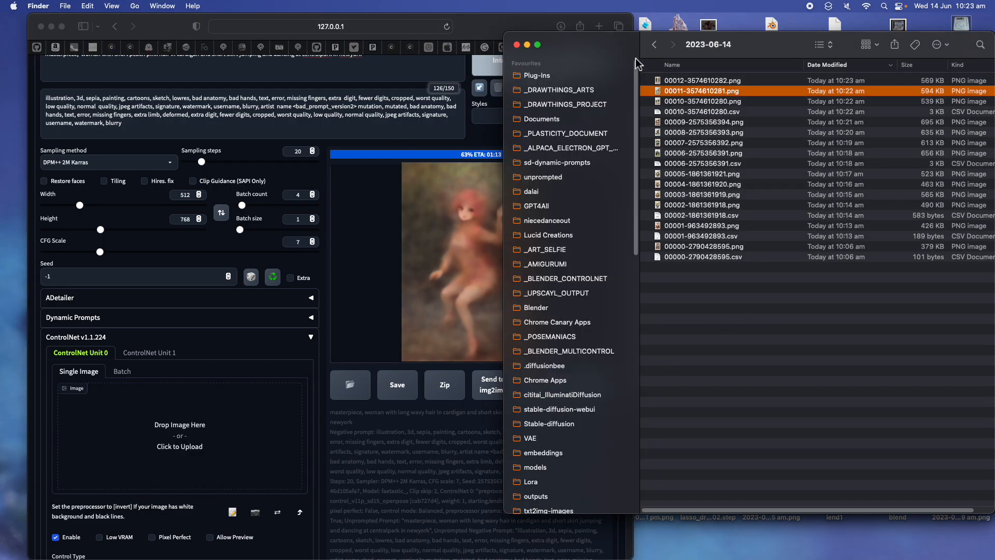
pyautogui.click(654, 46)
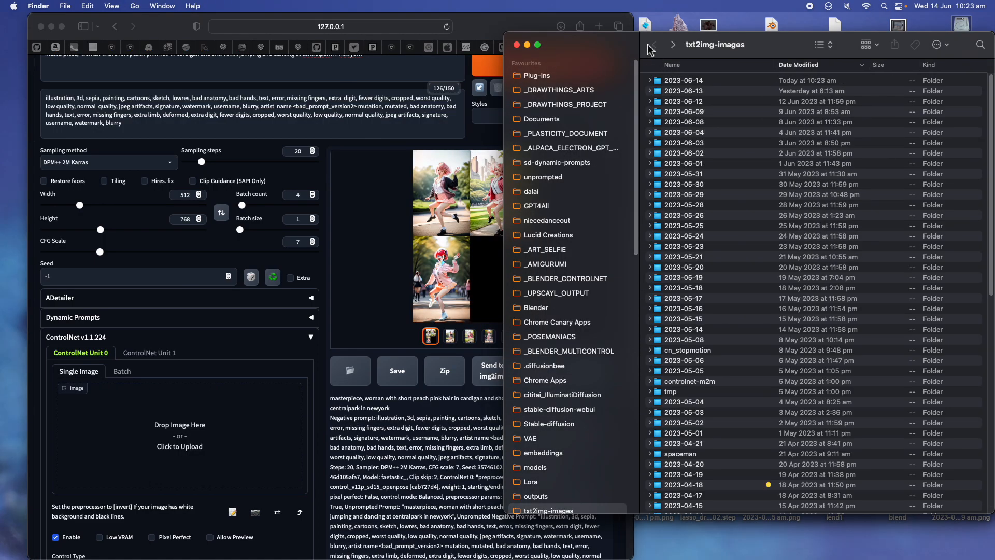
pyautogui.scroll(-5, 592, 414)
pyautogui.scroll(-5, 586, 398)
pyautogui.click(574, 377)
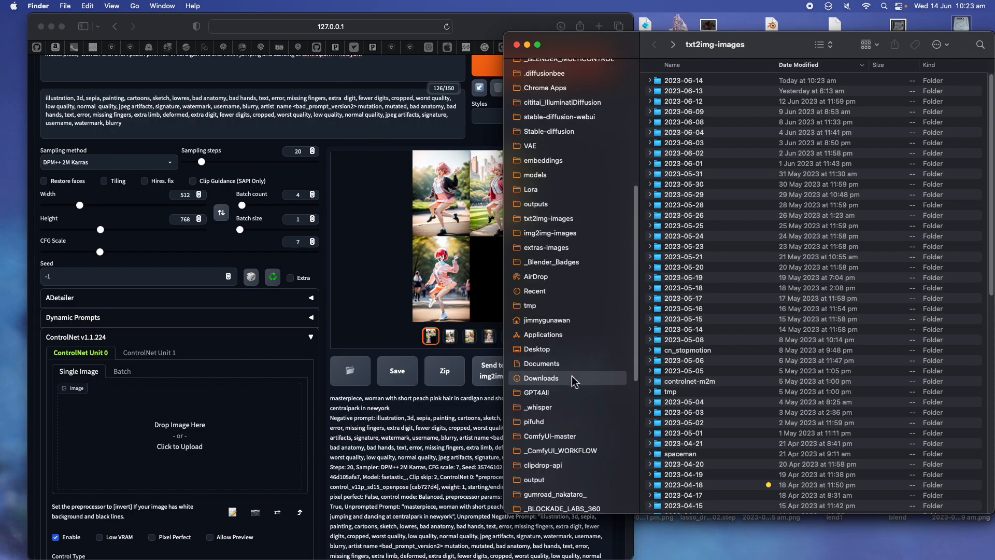
pyautogui.scroll(-1, 701, 248)
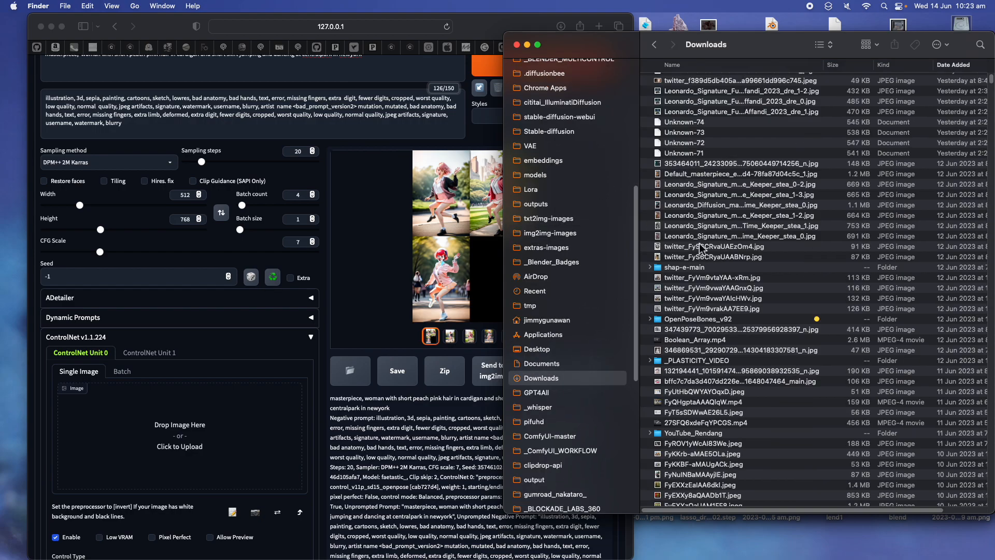
pyautogui.doubleClick(699, 319)
# Load test3.png as the pose image in ControlNet Unit 0 and preview the file.
pyautogui.moveTo(695, 216); pyautogui.dragTo(246, 415)
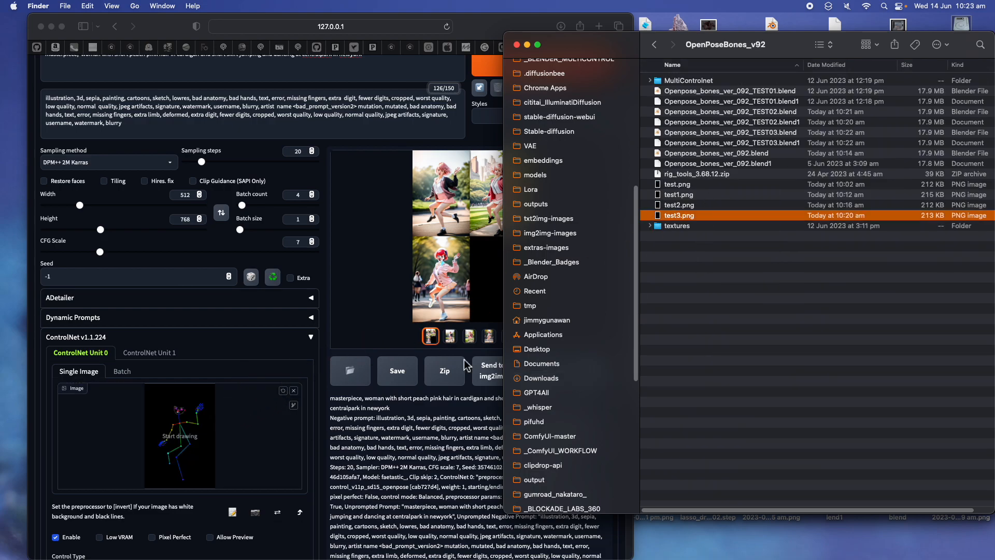
pyautogui.press('space')
pyautogui.press('space')
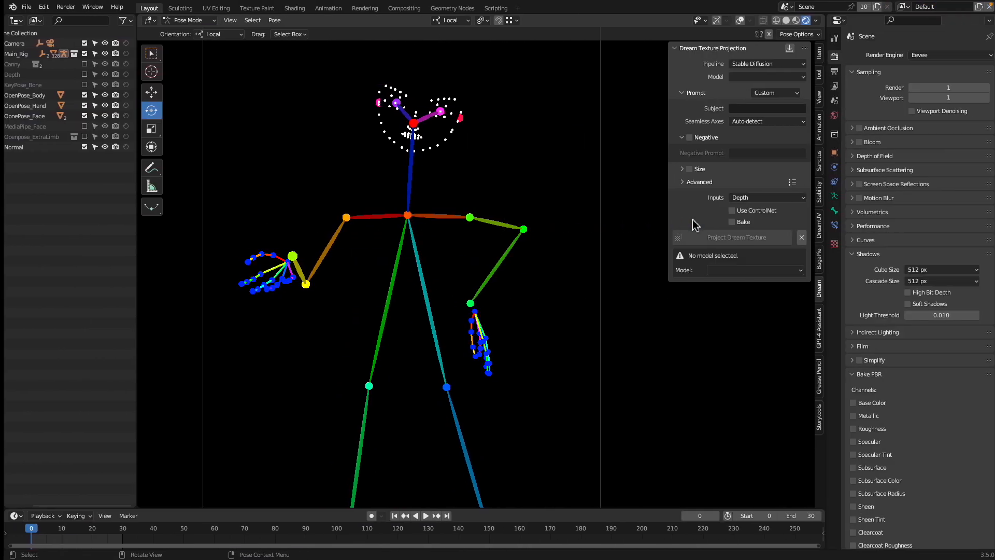
# In Blender, make a viewport render of the new pose and save the image as test4.png.
pyautogui.click(226, 20)
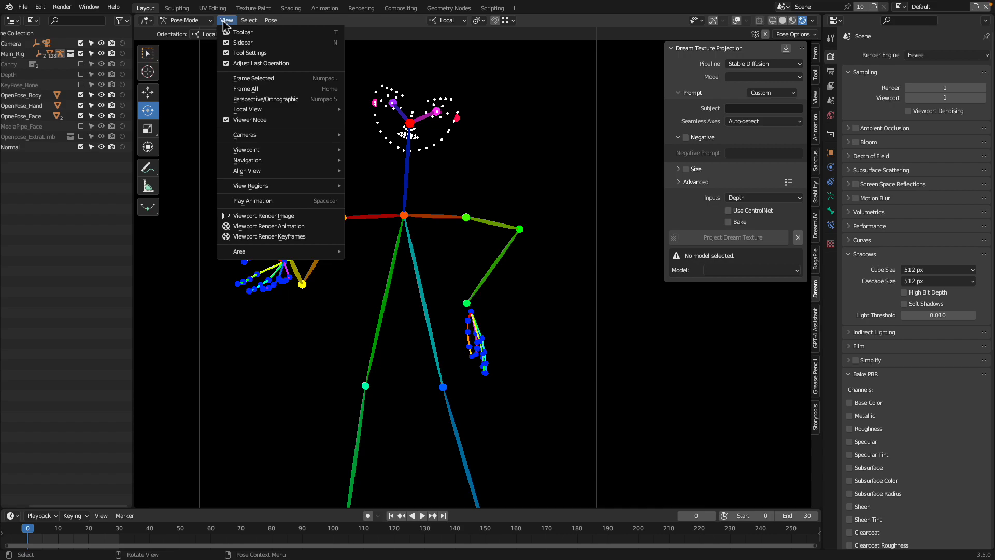
pyautogui.click(274, 215)
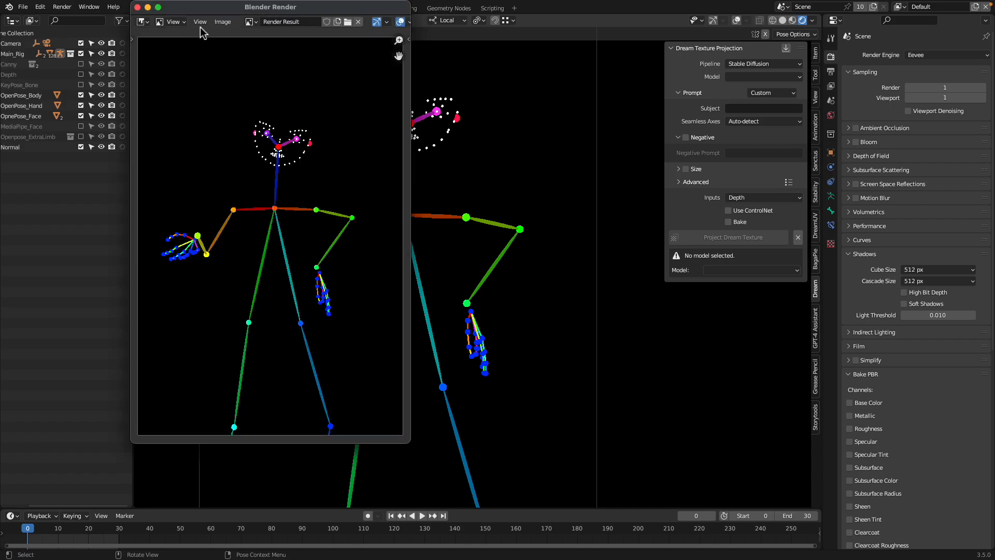
pyautogui.click(222, 22)
pyautogui.click(238, 96)
pyautogui.click(411, 440)
pyautogui.click(531, 442)
# Return to Finder beside the web UI and load test4.png as the pose image in ControlNet Unit 0.
pyautogui.press('super+Tab')
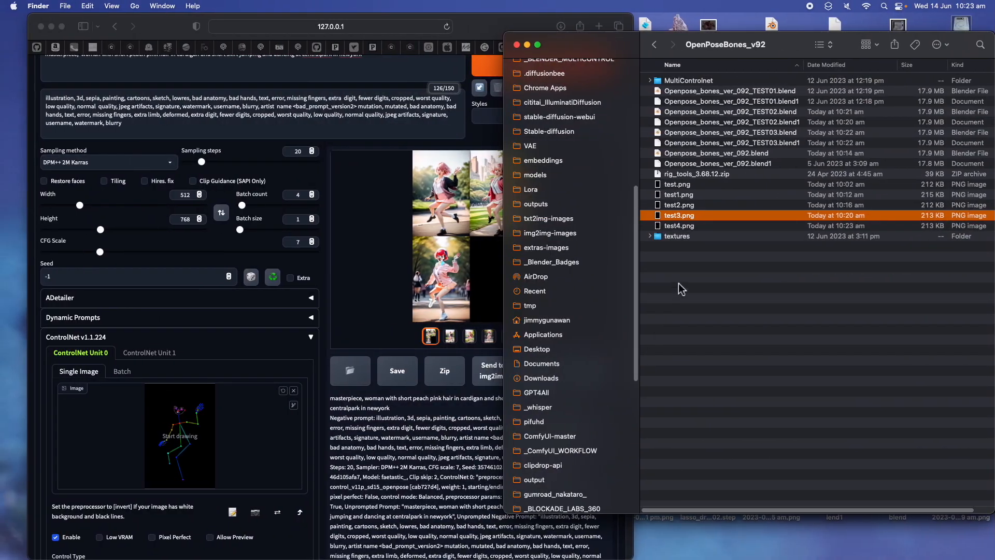
pyautogui.click(679, 293)
pyautogui.moveTo(684, 226); pyautogui.dragTo(181, 425)
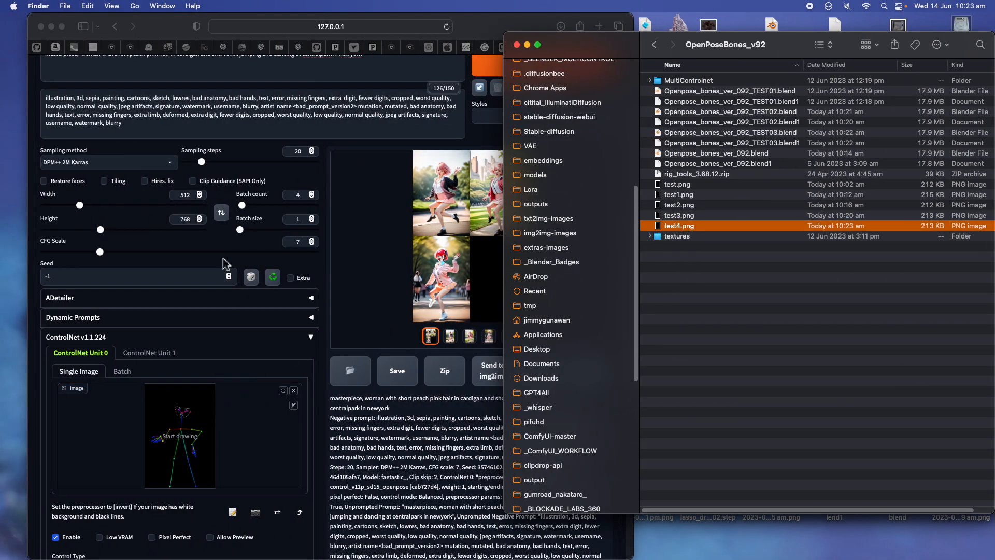
# In the positive prompt, add "angry" before "woman" and replace "cardigan" with "sweater".
pyautogui.scroll(3, 222, 258)
pyautogui.click(147, 136)
pyautogui.click(99, 138)
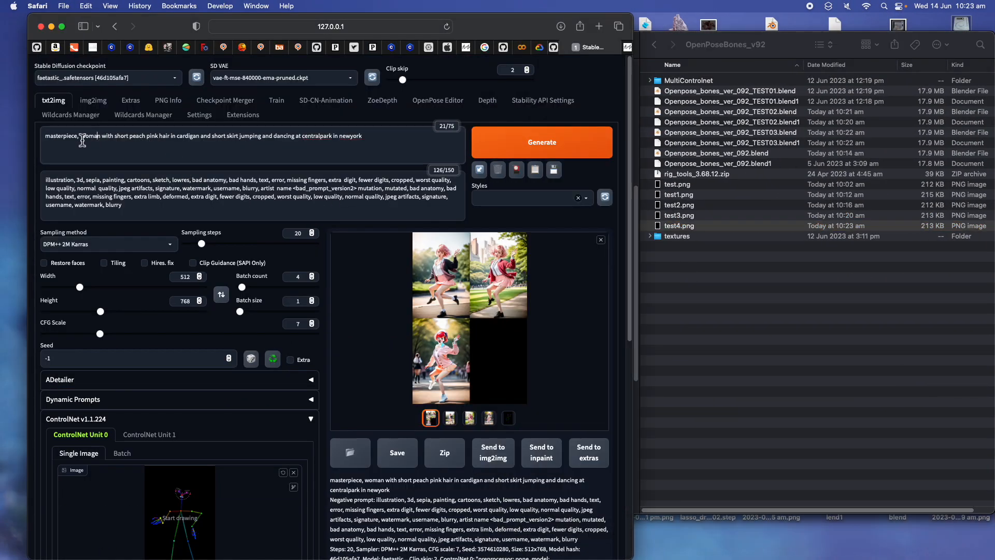
pyautogui.write('angry ')
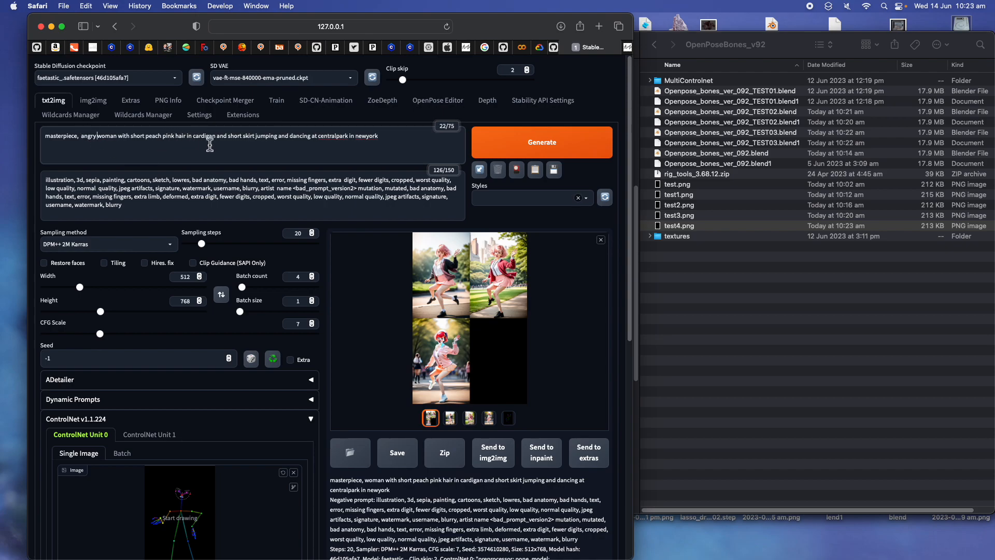
pyautogui.write('sweater')
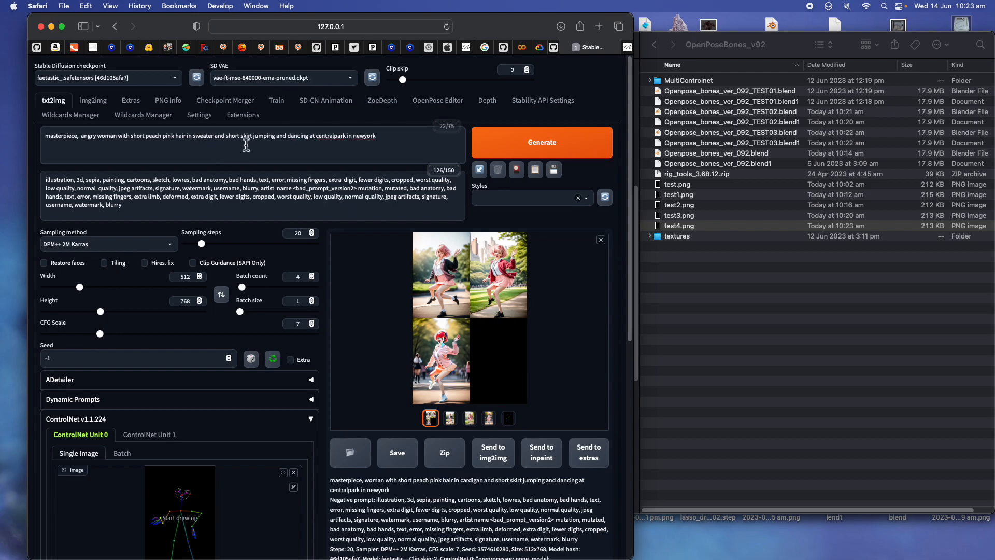
# Replace the prompt's action and location with "asking for money at the local pub" and start generating the images.
pyautogui.moveTo(253, 137); pyautogui.dragTo(296, 134)
pyautogui.write('asking for money')
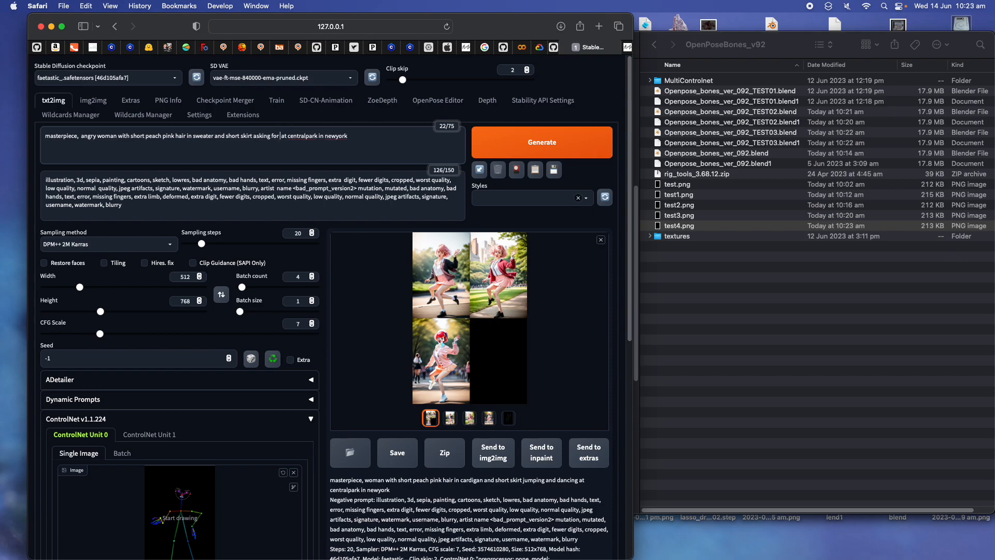
pyautogui.moveTo(306, 136); pyautogui.dragTo(384, 146)
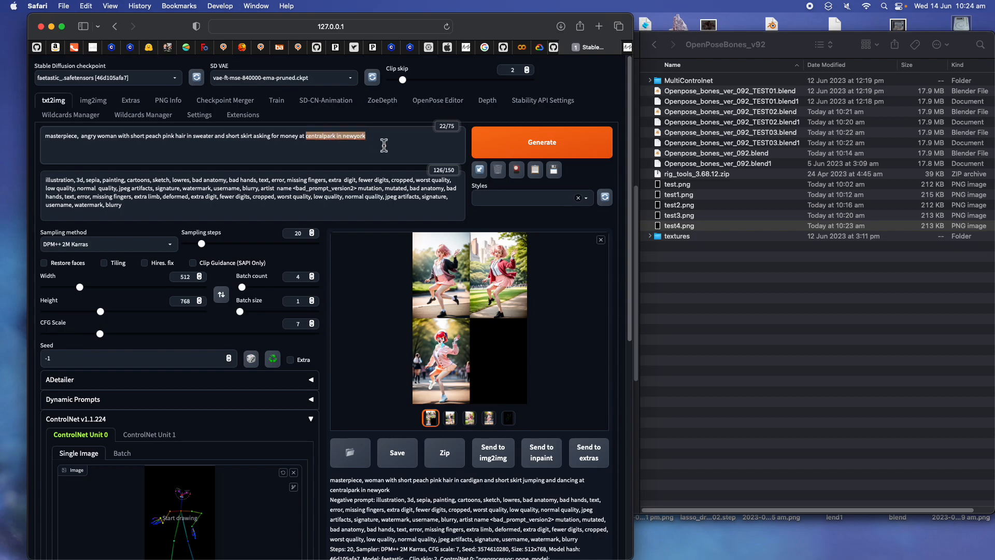
pyautogui.write('pub')
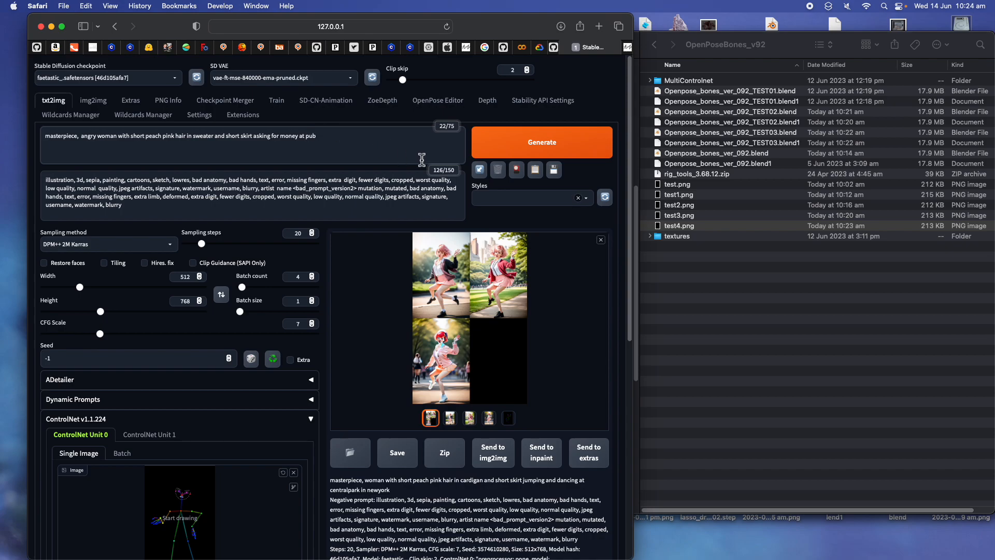
pyautogui.doubleClick(312, 136)
pyautogui.write('the local')
pyautogui.click(499, 146)
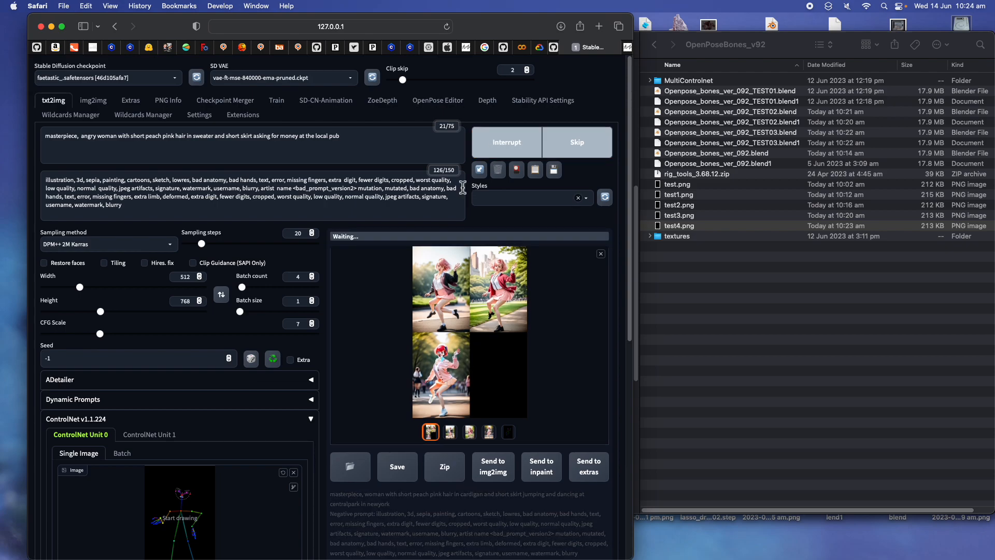
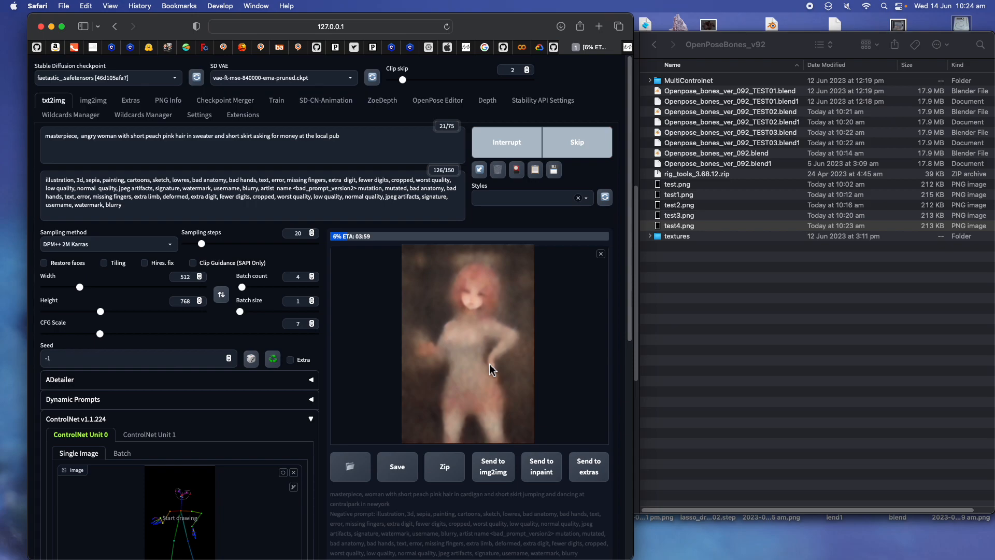
pyautogui.hotkey('ctrl', 'Right')
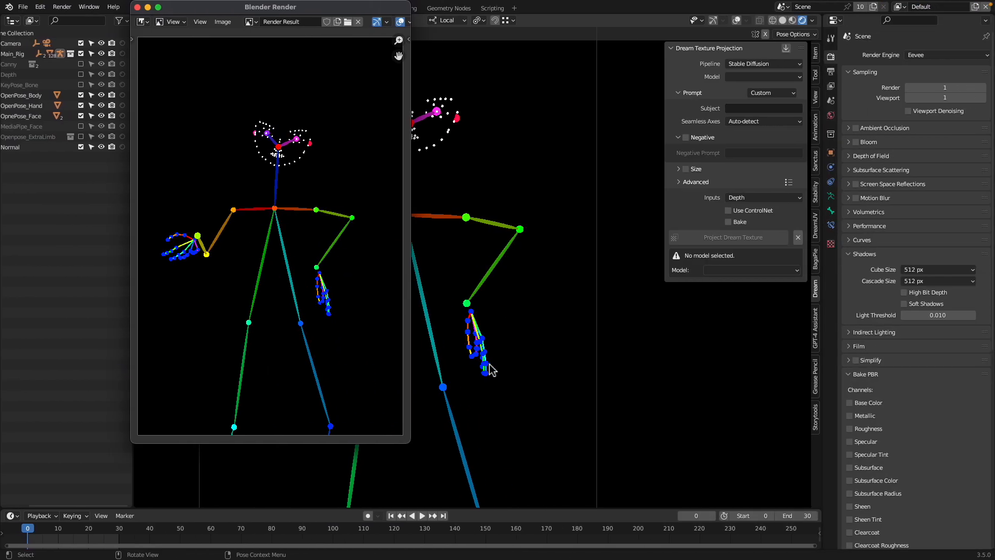
pyautogui.hotkey('ctrl', 'Left')
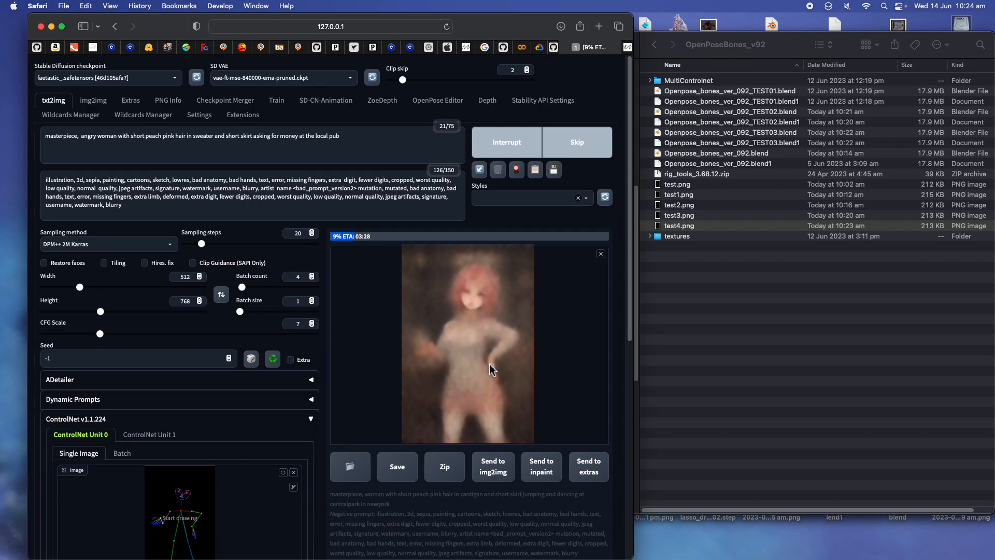
# Switch to Blender to check the OpenPose render, and compare it with the pub image preview being generated in Safari.
pyautogui.hotkey('ctrl', 'Right')
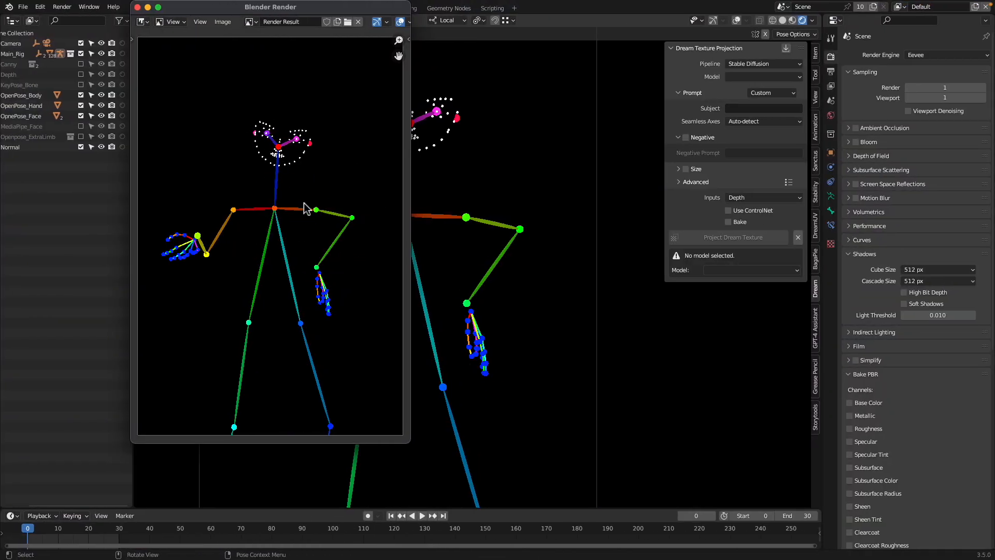
pyautogui.hotkey('ctrl', 'Left')
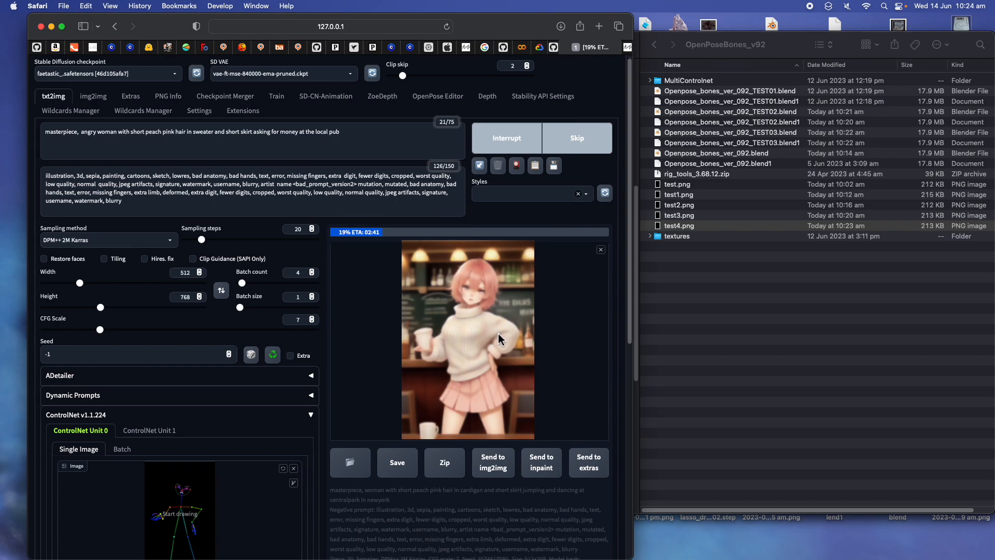
pyautogui.scroll(-1, 499, 335)
pyautogui.scroll(-1, 499, 341)
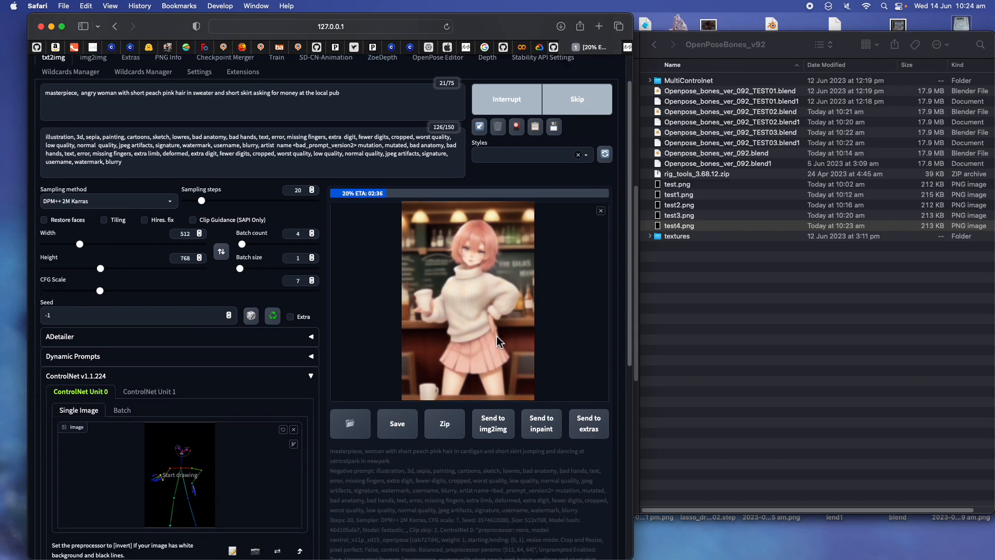
pyautogui.scroll(-2, 496, 337)
pyautogui.scroll(3, 496, 336)
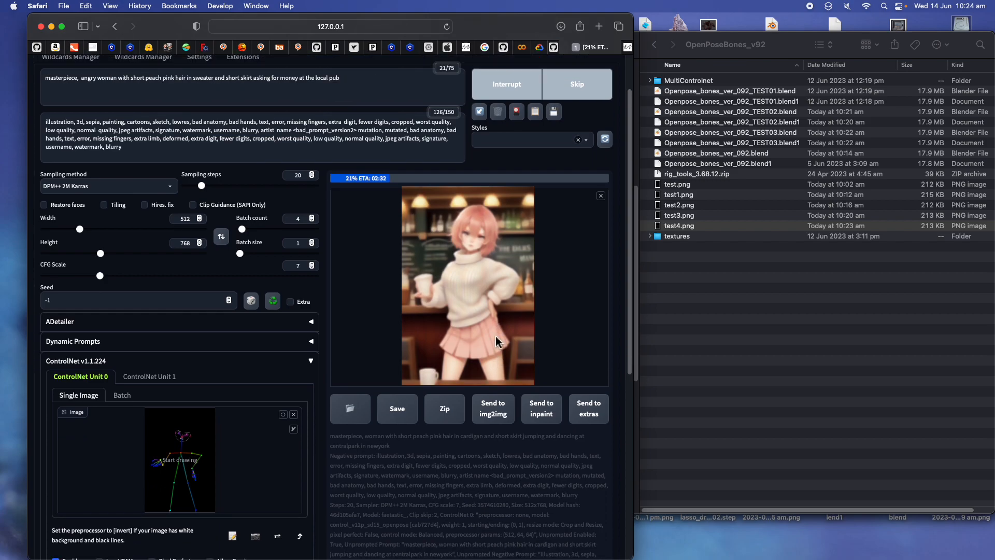
pyautogui.scroll(-1, 496, 336)
pyautogui.scroll(1, 494, 333)
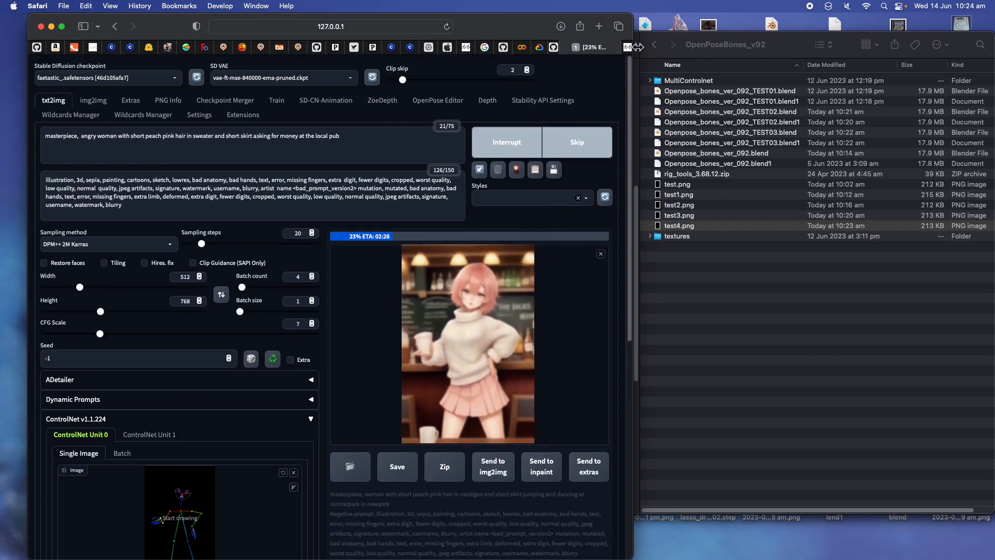
# Reposition the browser window and examine the finished txt2img image grid at full size.
pyautogui.moveTo(634, 15); pyautogui.dragTo(607, 15)
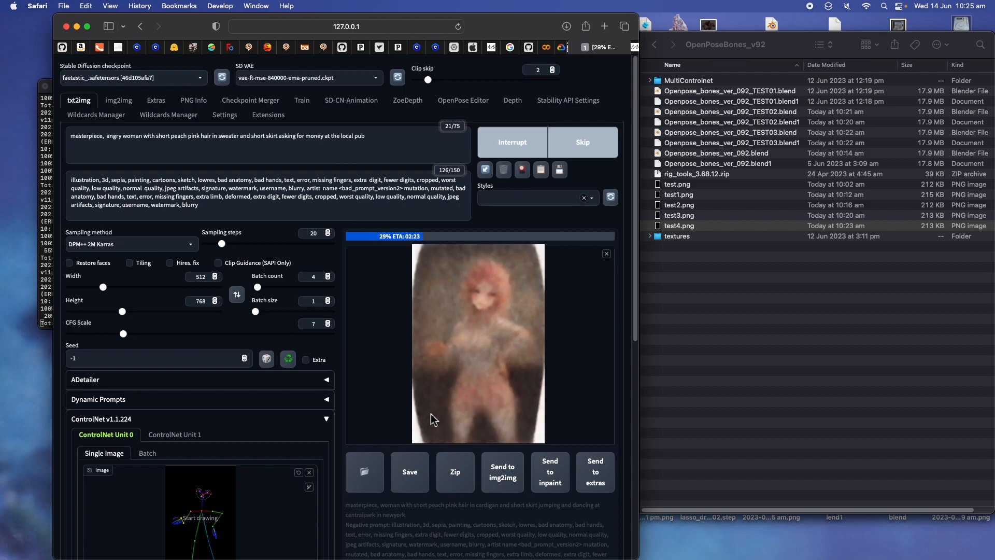
pyautogui.scroll(-2, 430, 413)
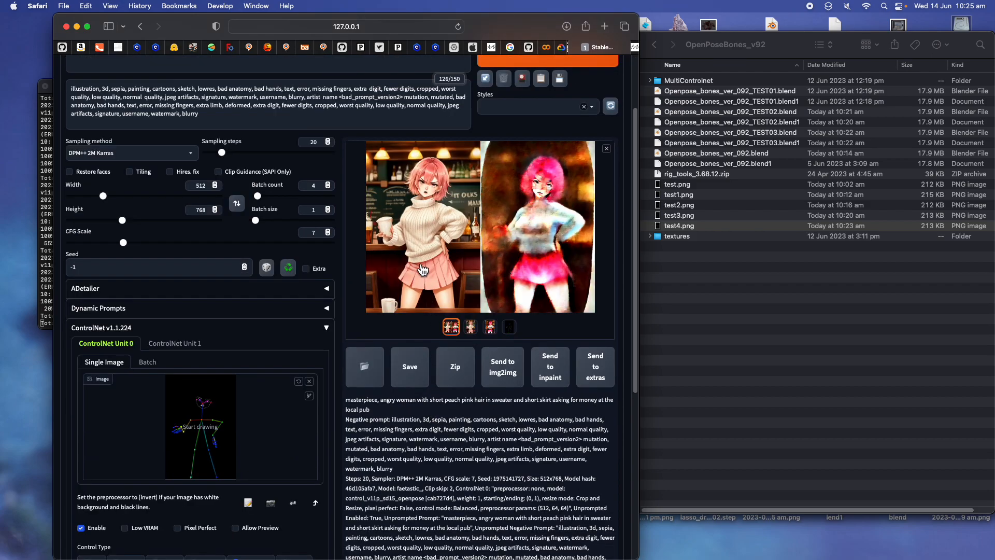
pyautogui.click(423, 269)
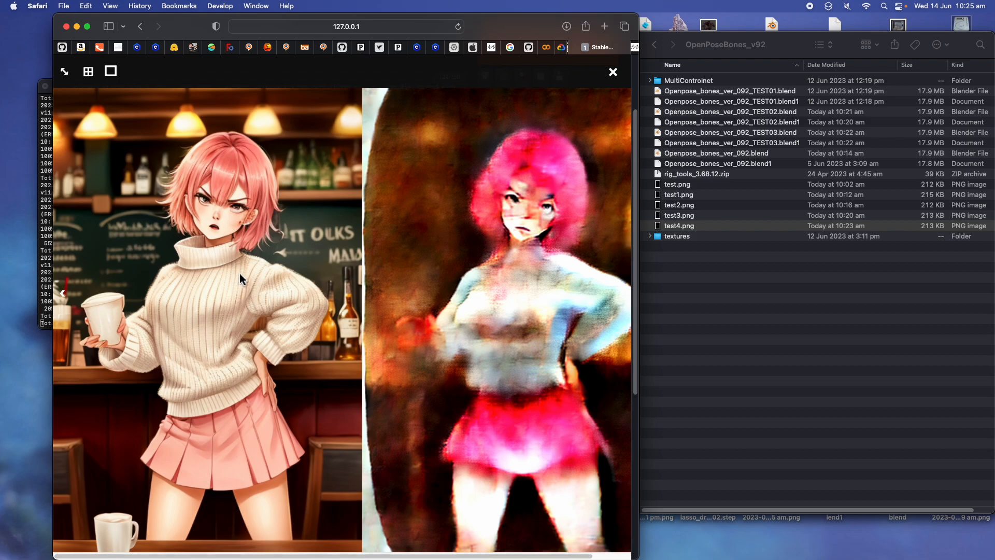
pyautogui.click(612, 72)
# Send the first generated image, the woman holding a mug in the pub, to img2img.
pyautogui.click(470, 325)
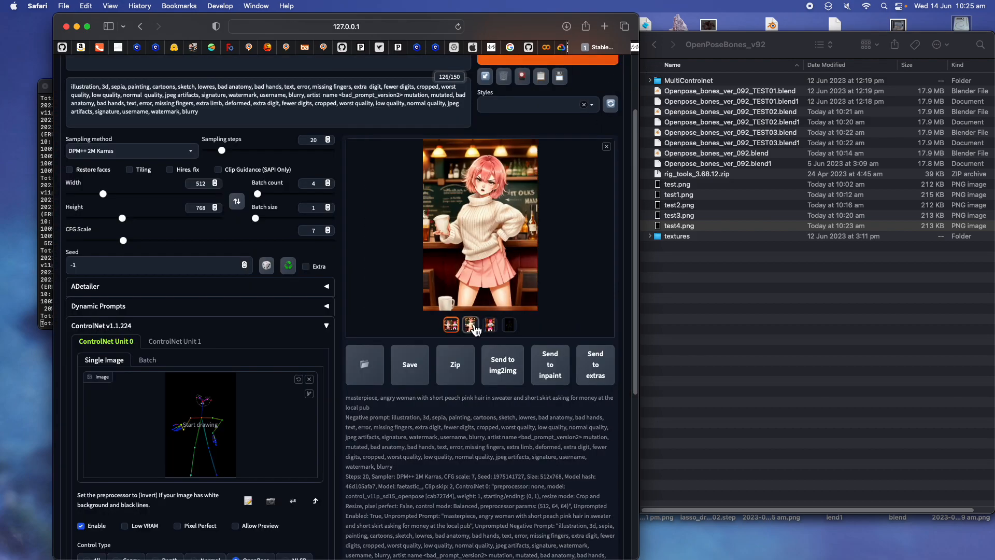
pyautogui.click(503, 364)
pyautogui.scroll(3, 152, 88)
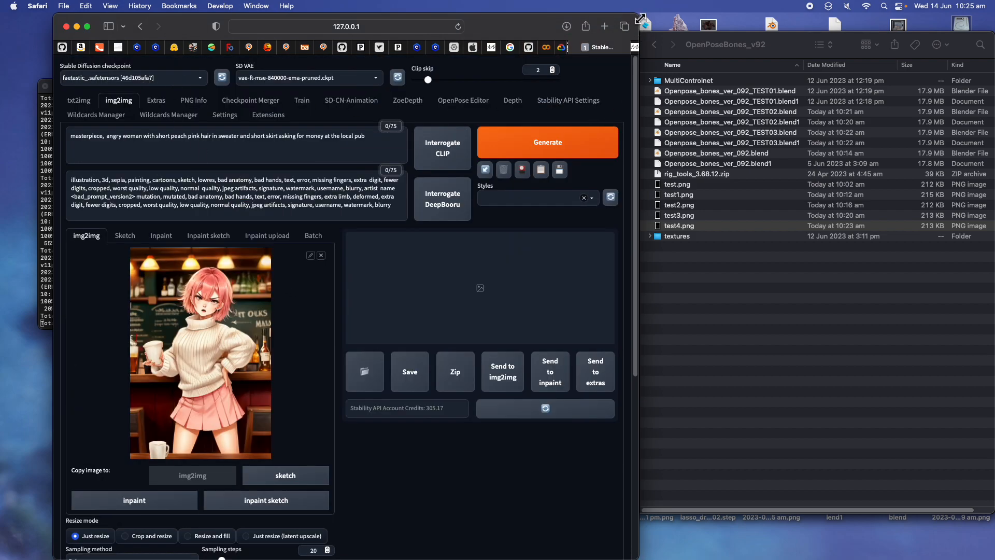
# Widen the browser window and set the img2img sampling method to DPM++ 2M Karras.
pyautogui.moveTo(639, 20); pyautogui.dragTo(694, 19)
pyautogui.scroll(-10, 241, 311)
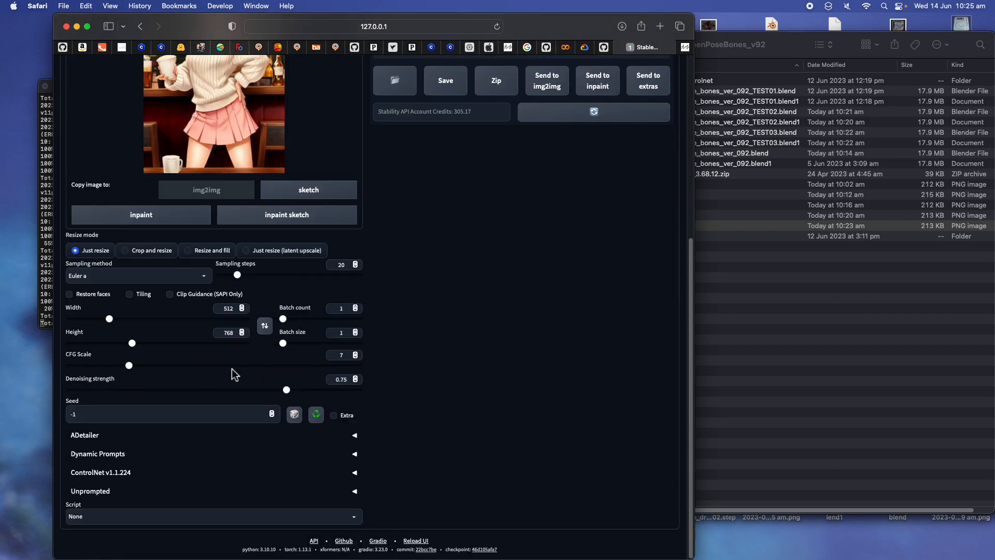
pyautogui.click(117, 276)
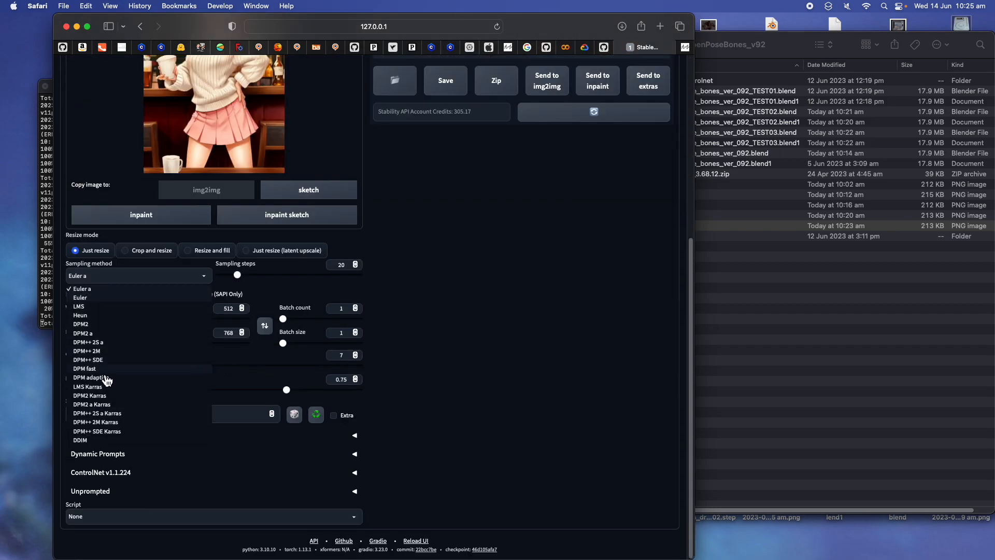
pyautogui.click(109, 422)
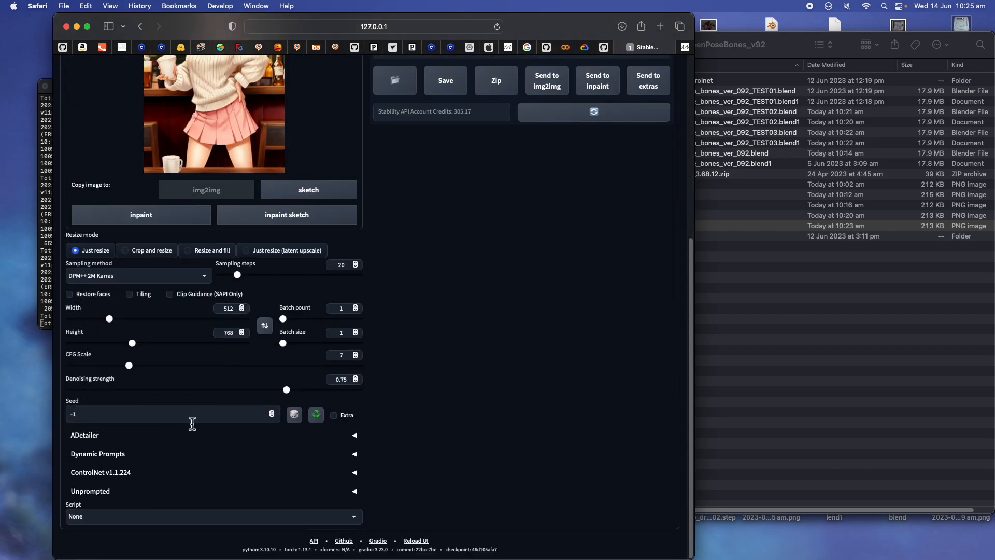
# Expand the img2img ControlNet settings and set the control type of Unit 0 to Tile.
pyautogui.click(187, 472)
pyautogui.scroll(-10, 185, 443)
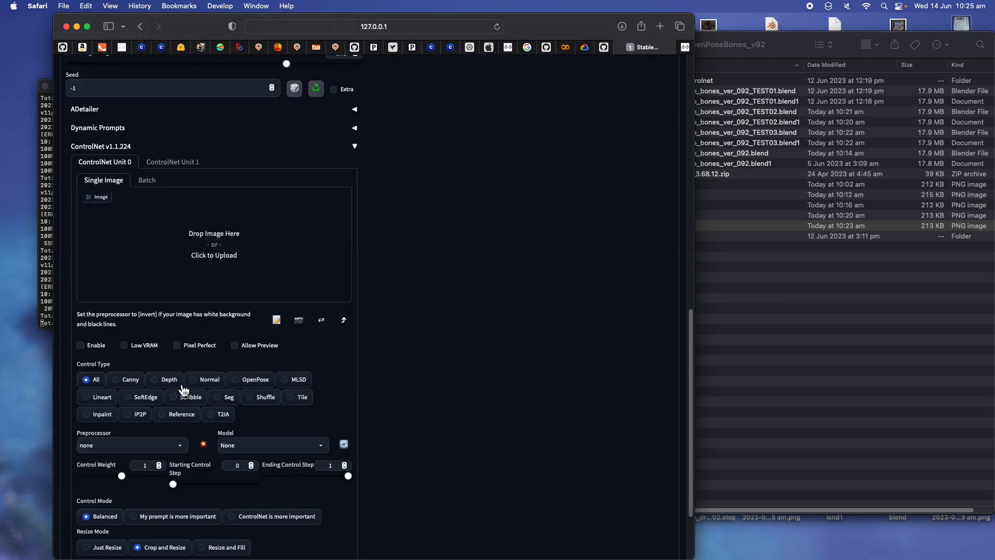
pyautogui.click(293, 397)
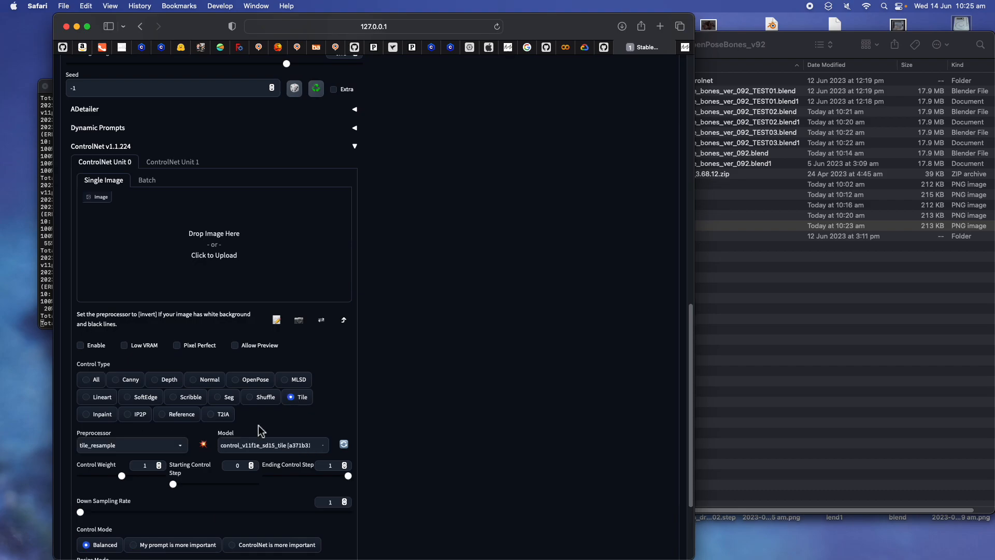
# Select the Ultimate SD upscale script and set its target size type to Scale from image size.
pyautogui.scroll(-5, 197, 469)
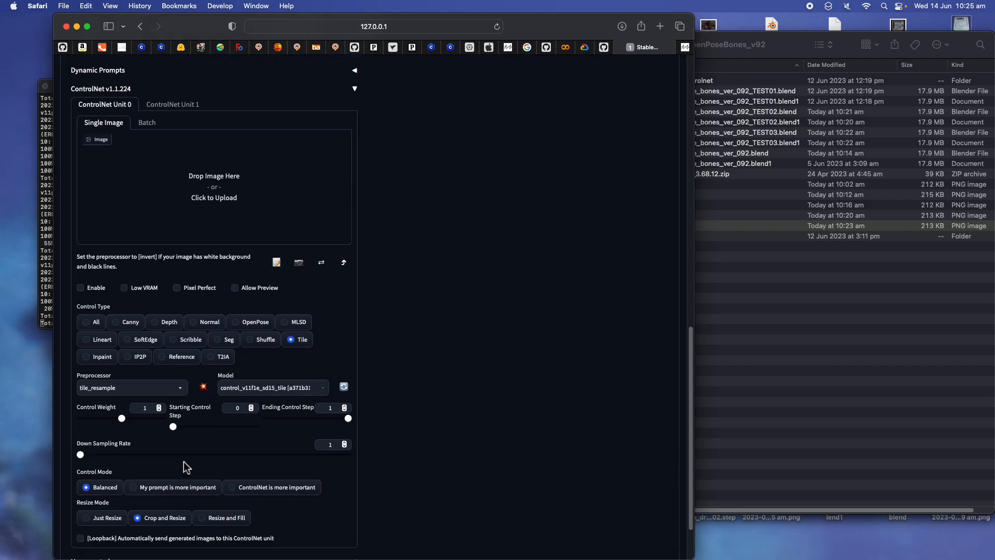
pyautogui.click(141, 517)
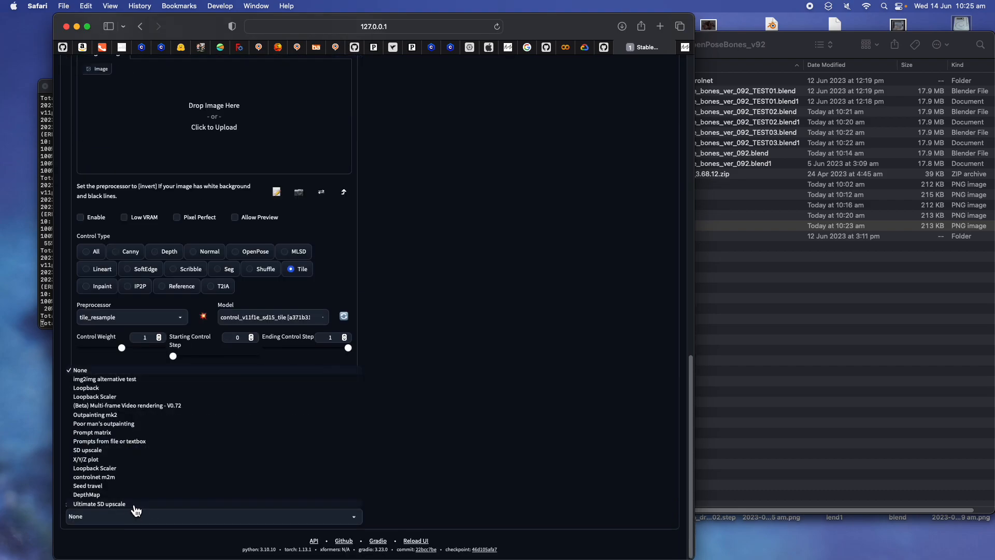
pyautogui.click(109, 505)
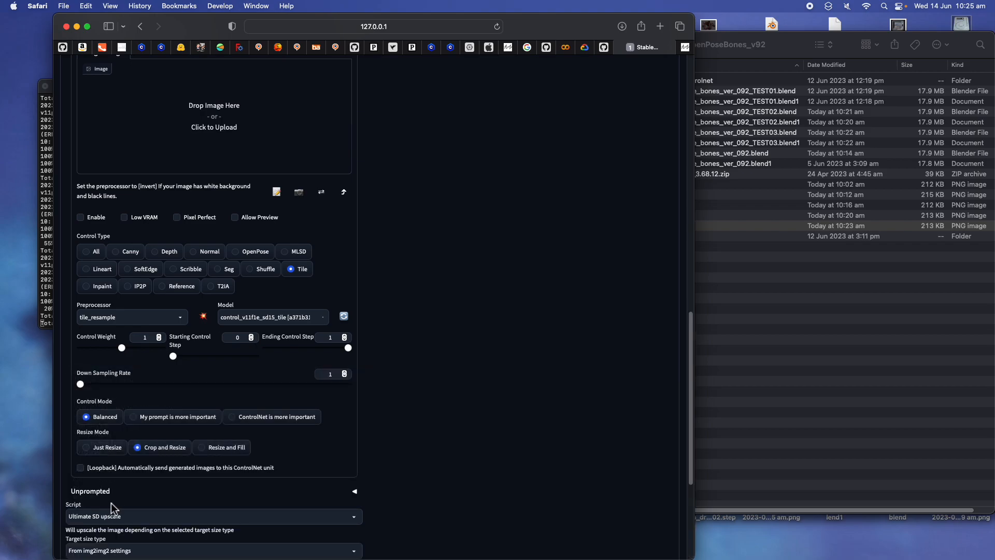
pyautogui.scroll(-7, 125, 498)
pyautogui.click(122, 355)
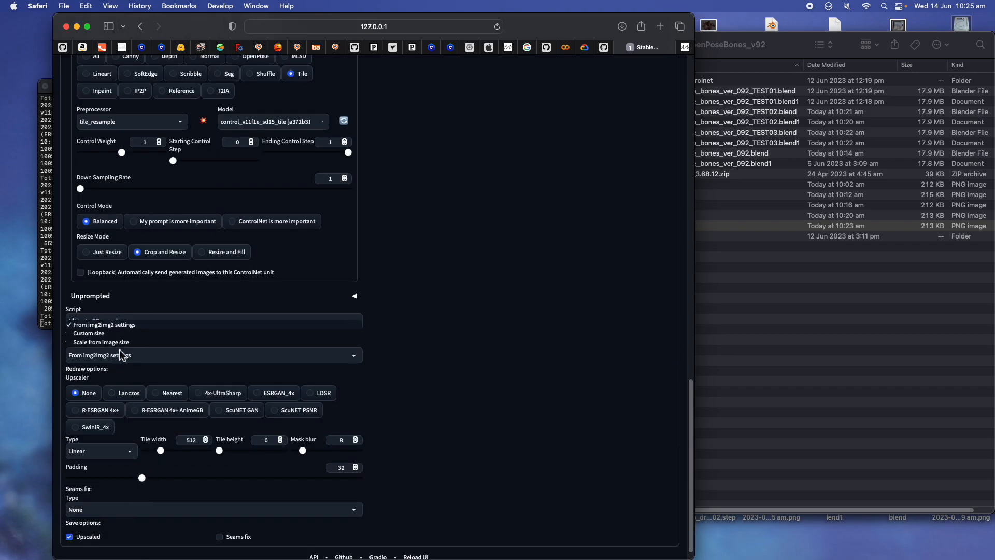
pyautogui.click(117, 333)
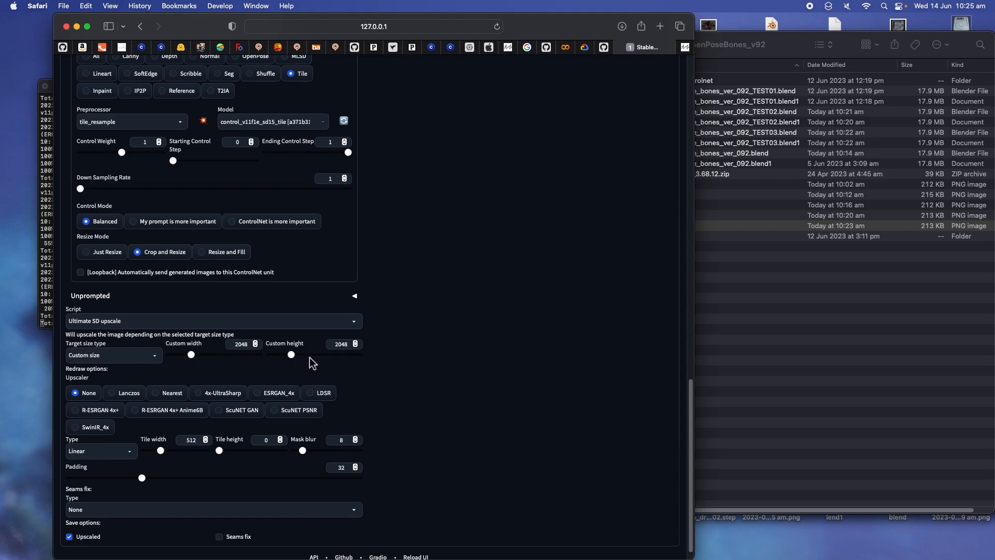
pyautogui.click(139, 357)
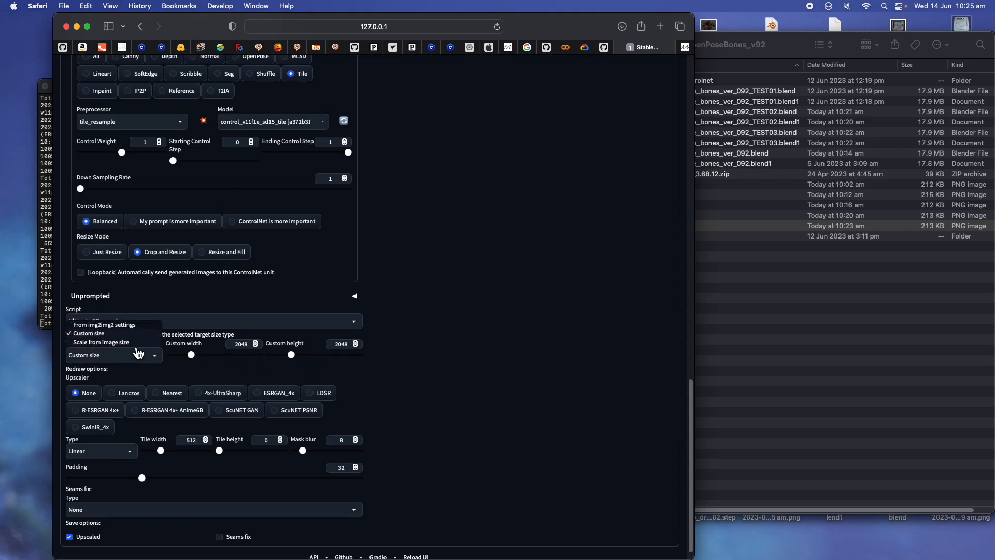
pyautogui.click(136, 342)
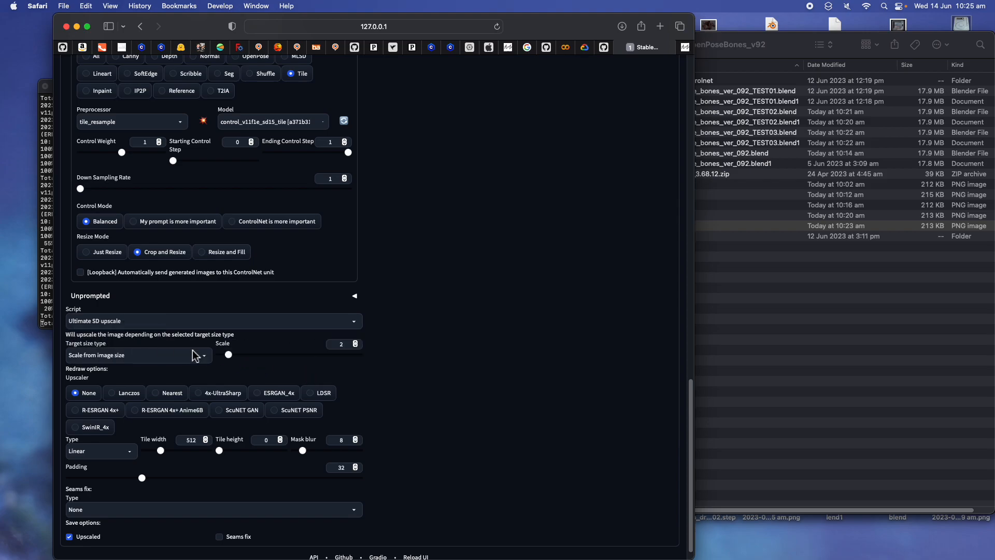
pyautogui.click(157, 325)
pyautogui.click(432, 367)
# Set the Ultimate SD upscale redraw upscaler to 4x-UltraSharp.
pyautogui.scroll(-1, 372, 451)
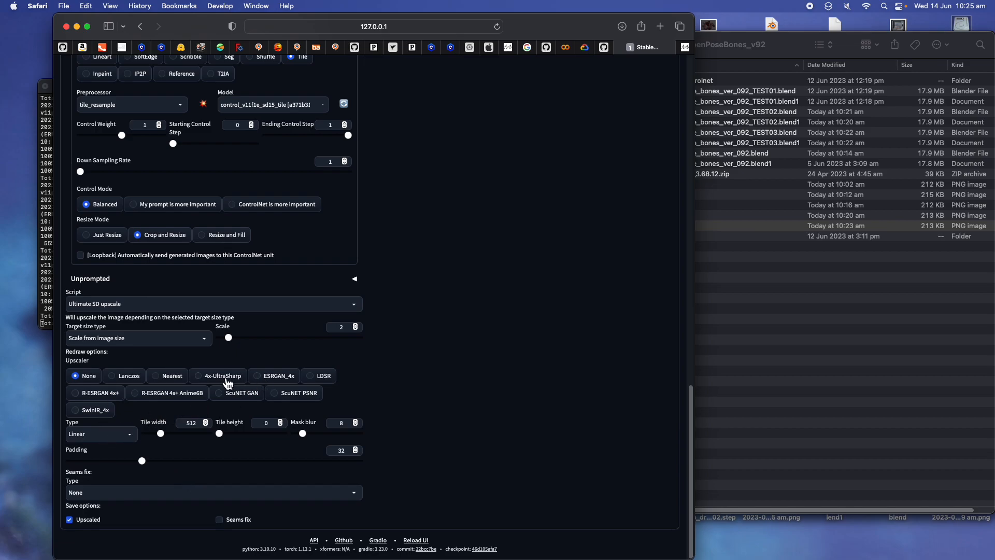
pyautogui.click(208, 382)
pyautogui.scroll(5, 182, 435)
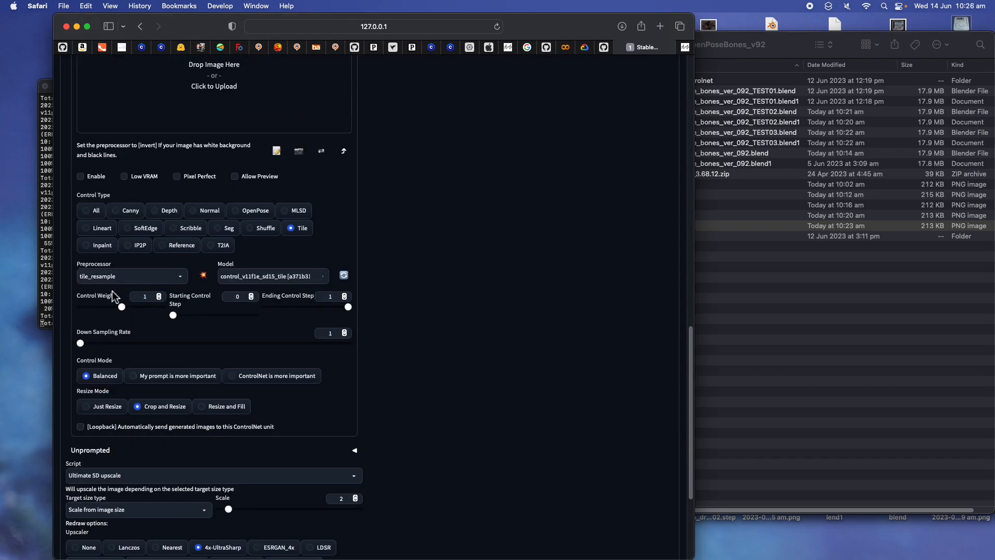
# Switch to Finder and open the 2023-06-14 output folder inside txt2img-images.
pyautogui.scroll(12, 234, 291)
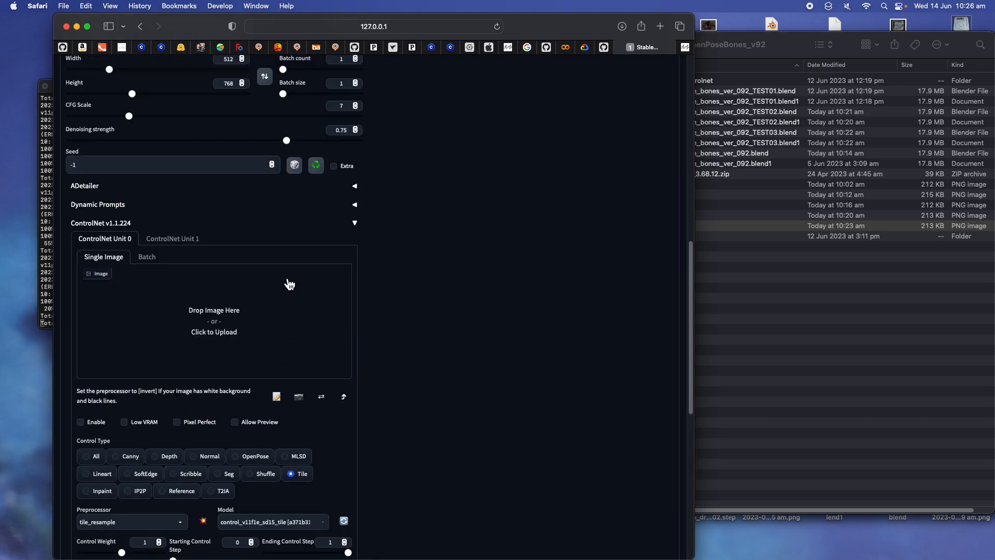
pyautogui.scroll(8, 231, 300)
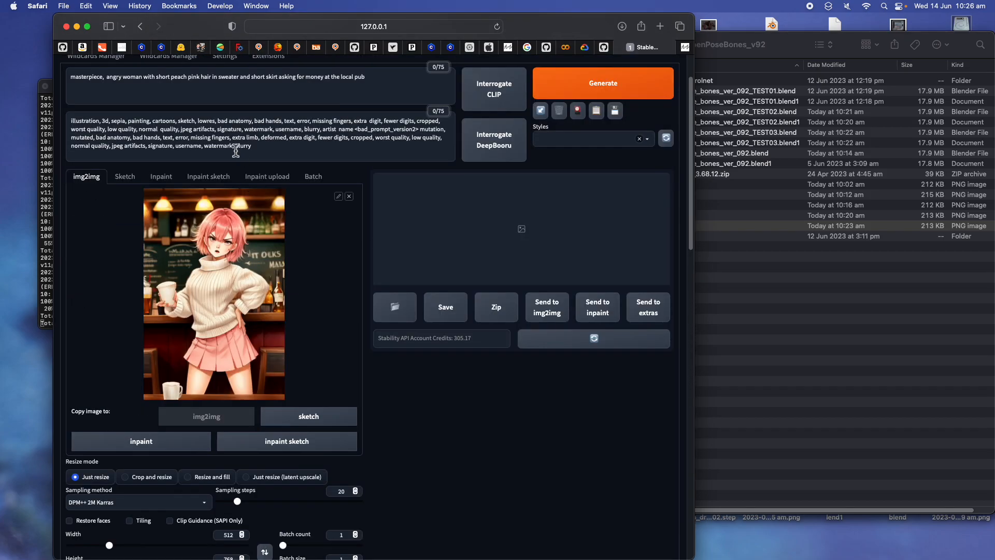
pyautogui.scroll(-3, 254, 241)
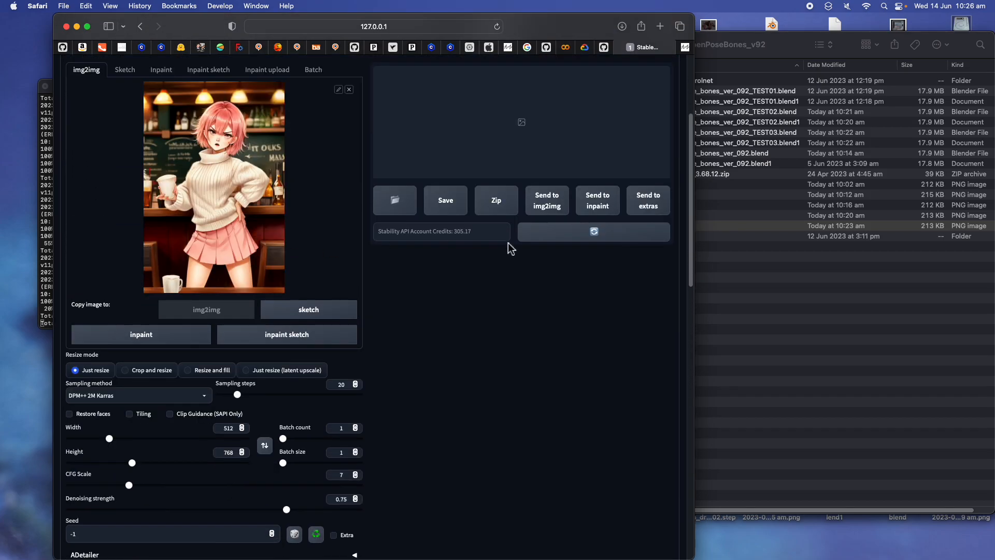
pyautogui.click(790, 296)
pyautogui.scroll(-1, 613, 243)
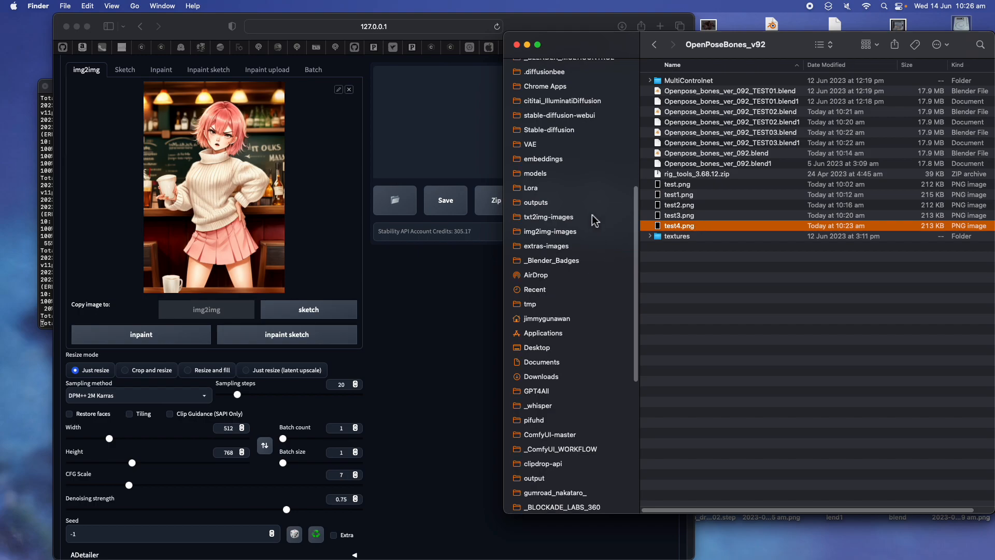
pyautogui.click(594, 220)
pyautogui.doubleClick(678, 83)
# Preview the newest output images in the folder to locate 00013-1975141727.png.
pyautogui.click(681, 83)
pyautogui.press('space')
pyautogui.press('space')
pyautogui.press('space')
pyautogui.press('Down')
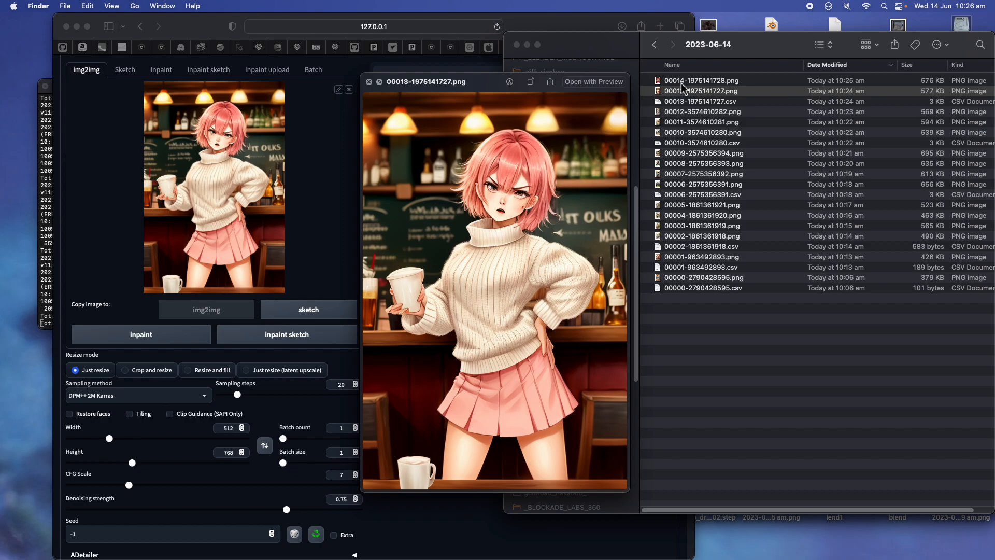
pyautogui.press('space')
# Bring 00013-1975141727.png from Finder into the img2img page and generate the upscaled image.
pyautogui.moveTo(686, 85); pyautogui.dragTo(249, 330)
pyautogui.scroll(-6, 317, 326)
pyautogui.click(428, 309)
pyautogui.scroll(10, 428, 309)
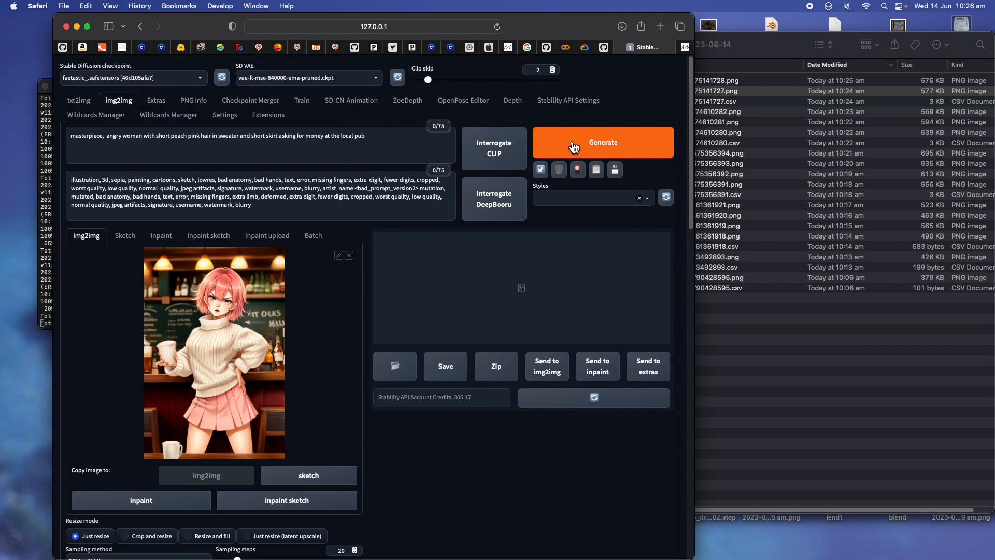
pyautogui.click(574, 148)
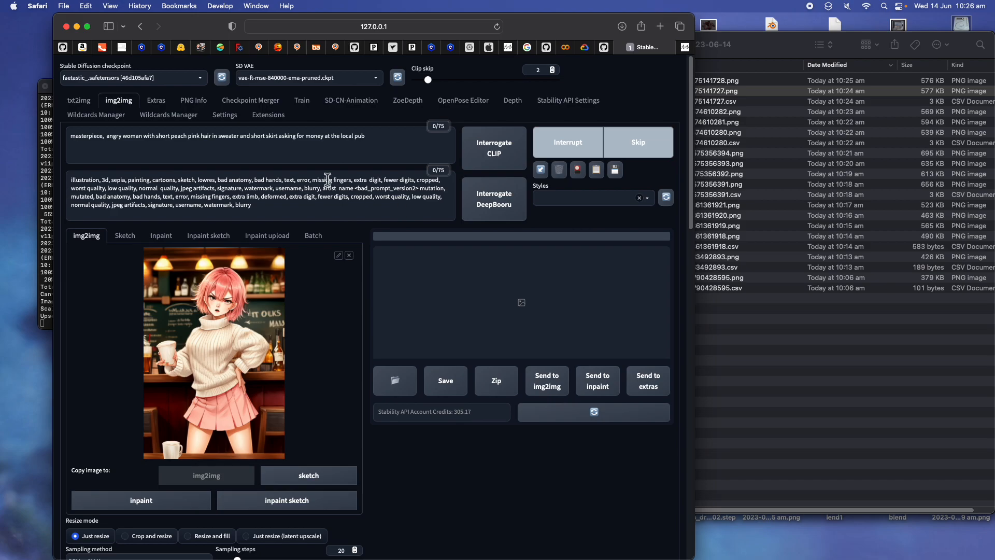
# Review the img2img prompt and denoising strength, and interrupt the running upscale.
pyautogui.moveTo(382, 140); pyautogui.dragTo(79, 128)
pyautogui.click(83, 143)
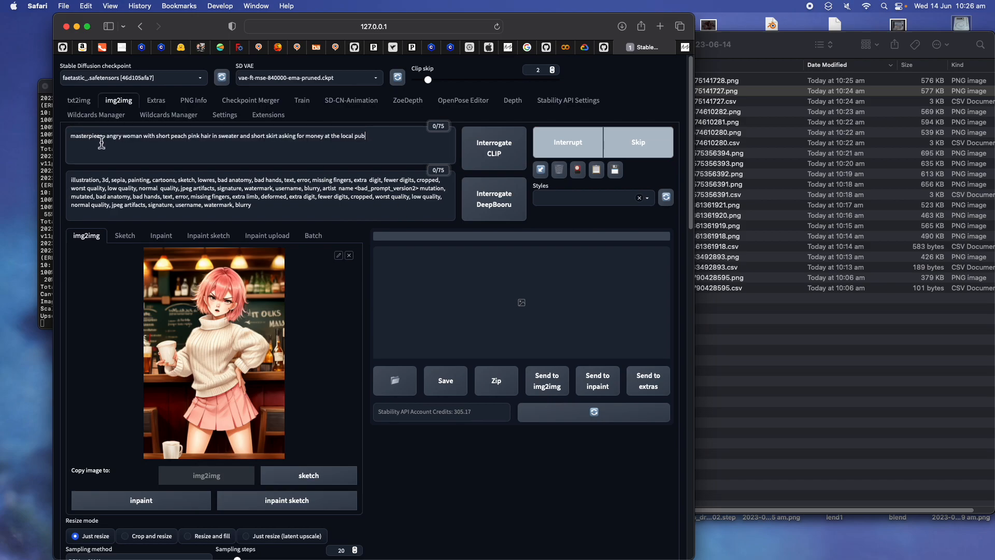
pyautogui.scroll(-3, 325, 332)
pyautogui.scroll(-4, 325, 332)
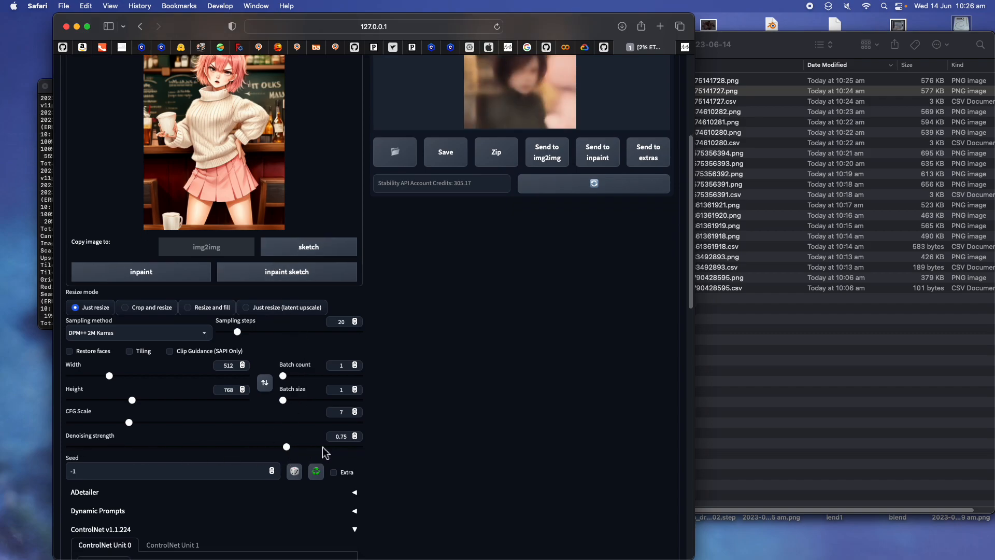
pyautogui.scroll(6, 458, 428)
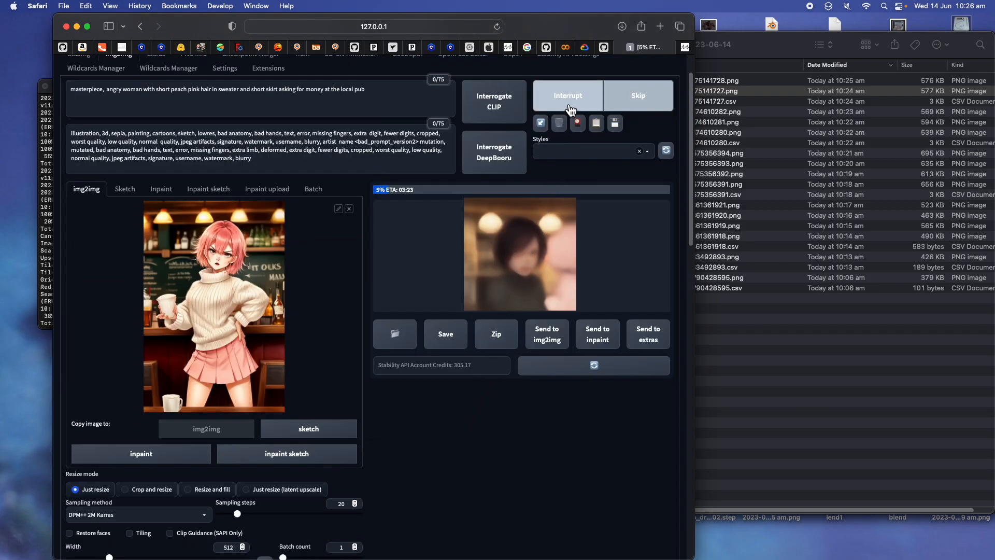
pyautogui.scroll(-4, 521, 272)
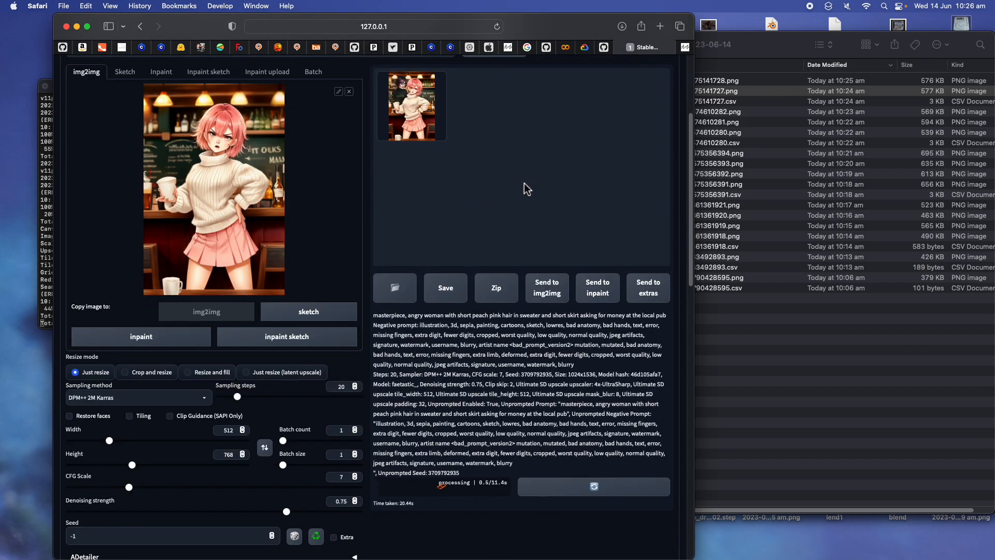
# Enable ControlNet Unit 0 with the Tile control type and generate the img2img upscale again.
pyautogui.scroll(-7, 525, 189)
pyautogui.scroll(-7, 501, 307)
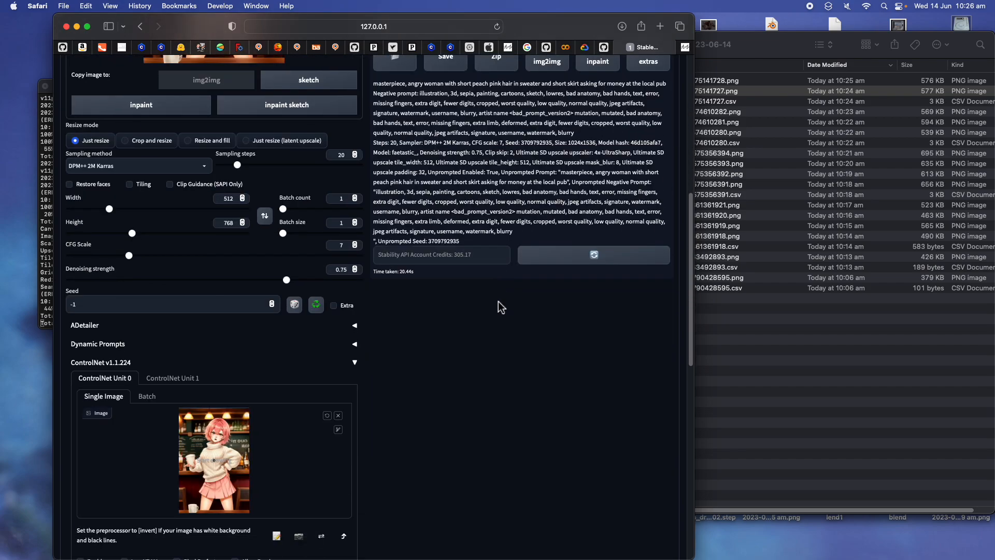
pyautogui.click(90, 380)
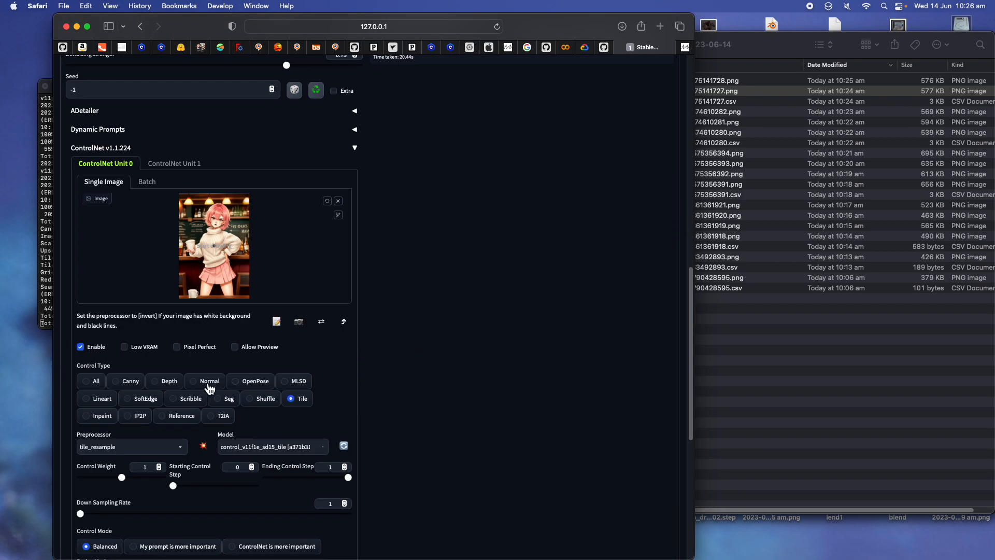
pyautogui.scroll(10, 440, 437)
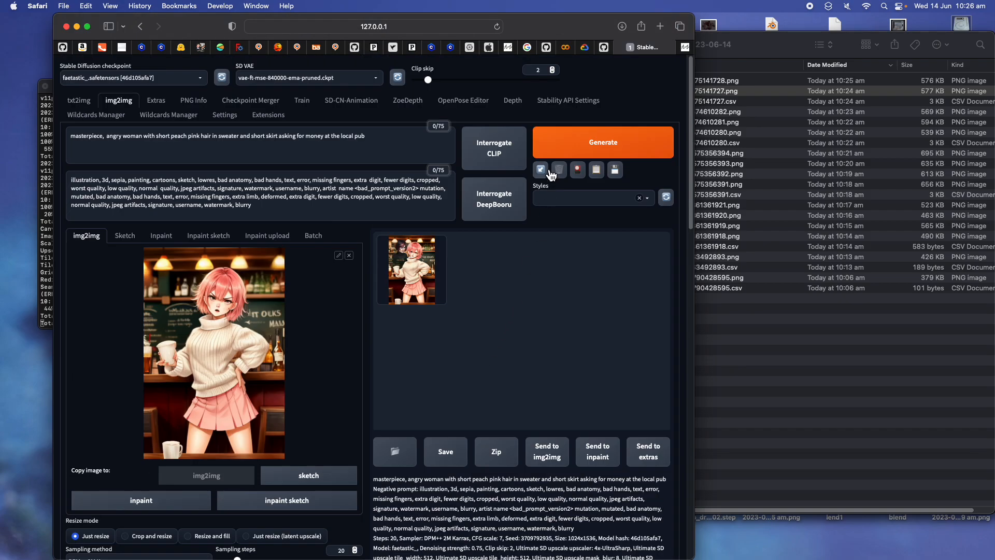
pyautogui.click(553, 148)
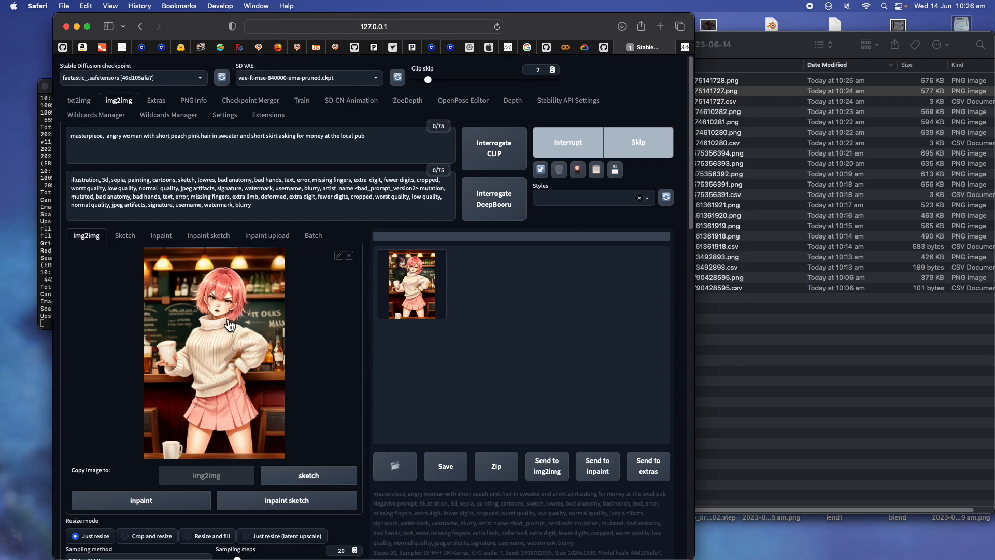
# Review the img2img prompt, the denoising strength and the tile preview of the running upscale.
pyautogui.scroll(-1, 195, 354)
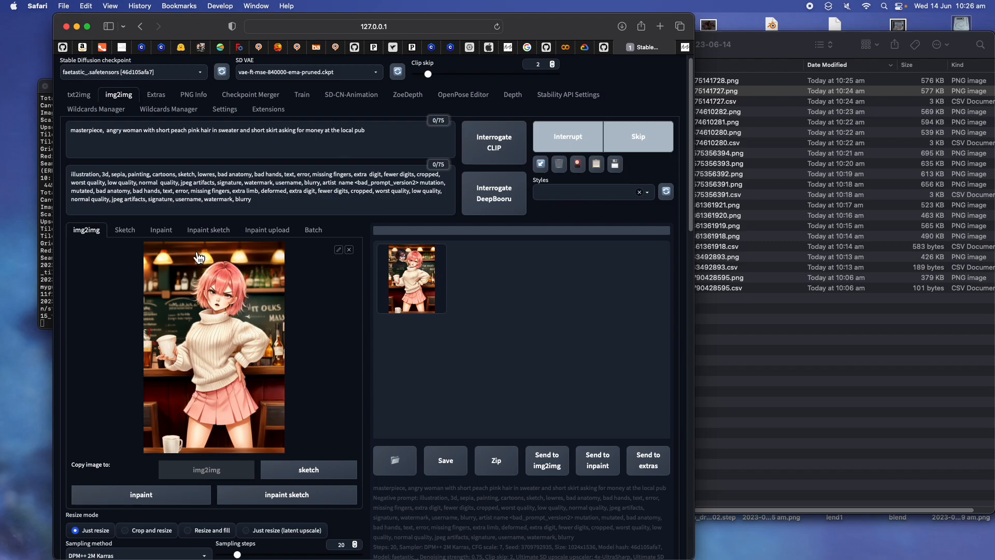
pyautogui.moveTo(71, 130); pyautogui.dragTo(294, 136)
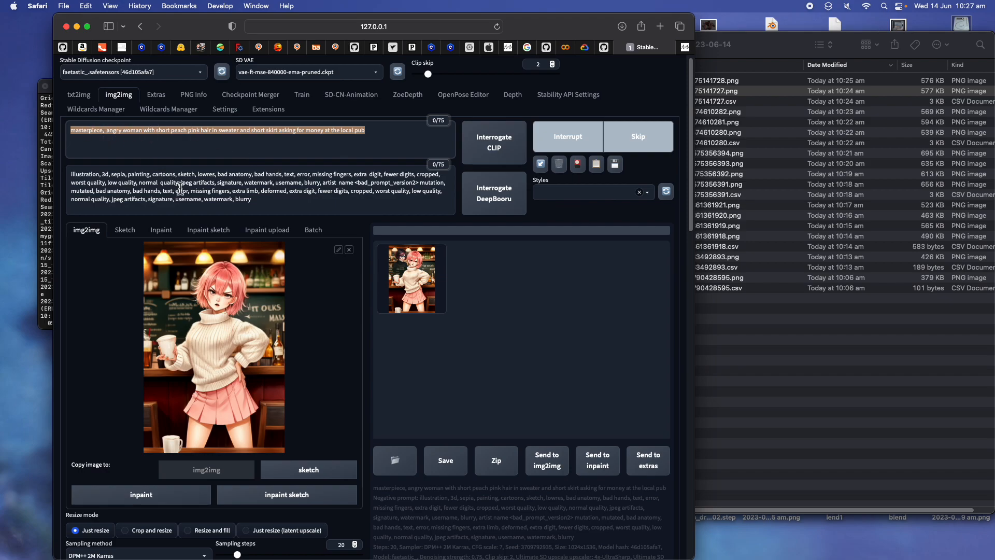
pyautogui.scroll(-5, 263, 421)
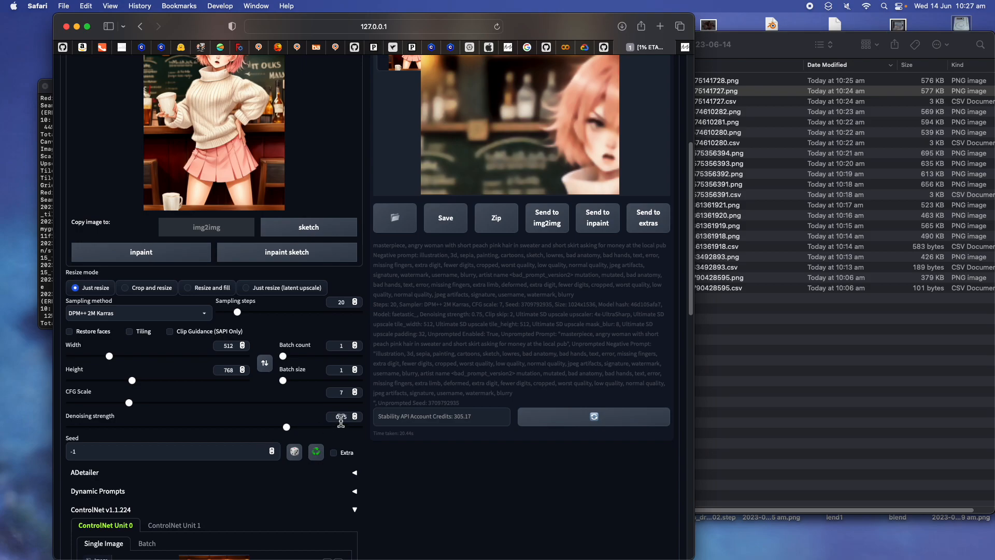
pyautogui.scroll(3, 363, 404)
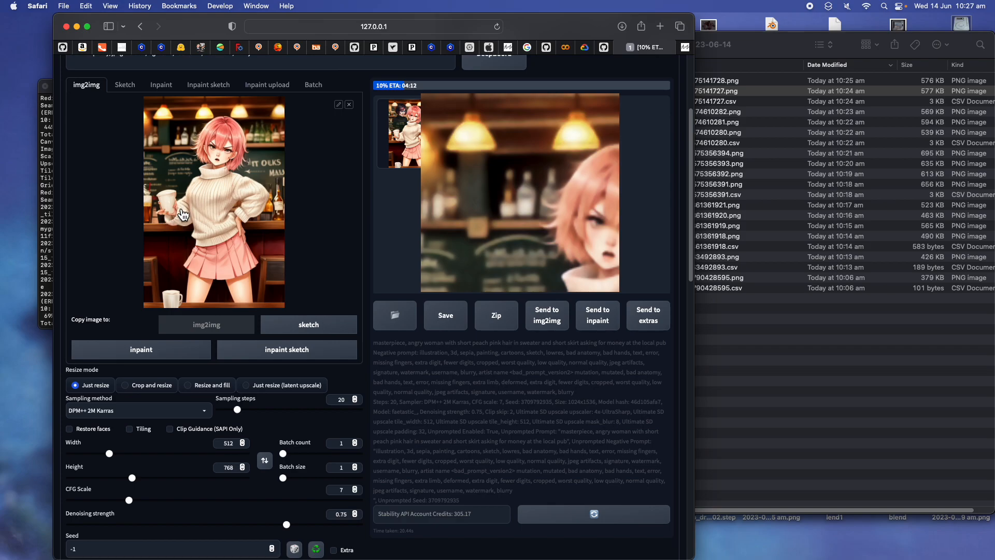
pyautogui.scroll(3, 351, 254)
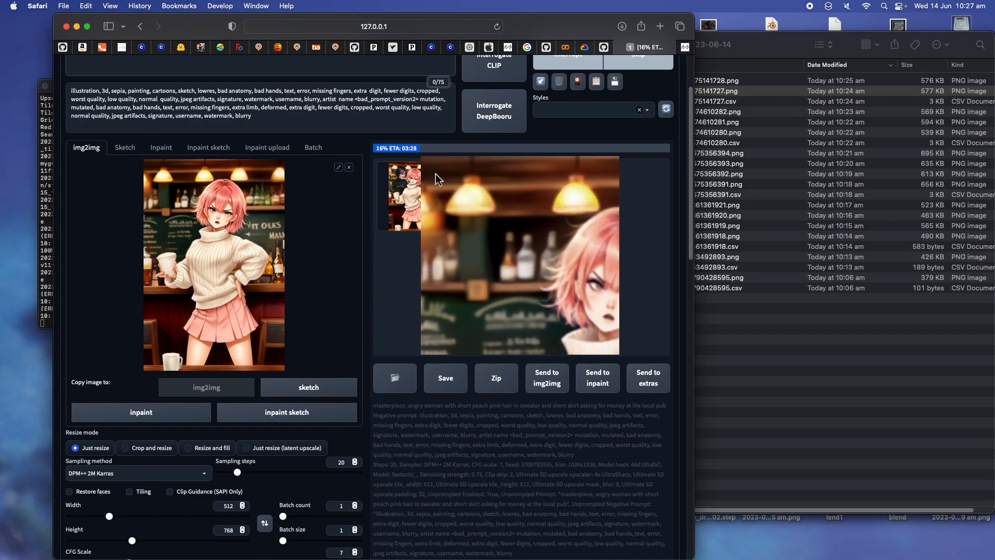
# Open app.leonardo.ai in a new browser tab and go to its AI Image Generation tool.
pyautogui.moveTo(694, 29); pyautogui.dragTo(750, 29)
pyautogui.click(720, 31)
pyautogui.write('app')
pyautogui.press('Return')
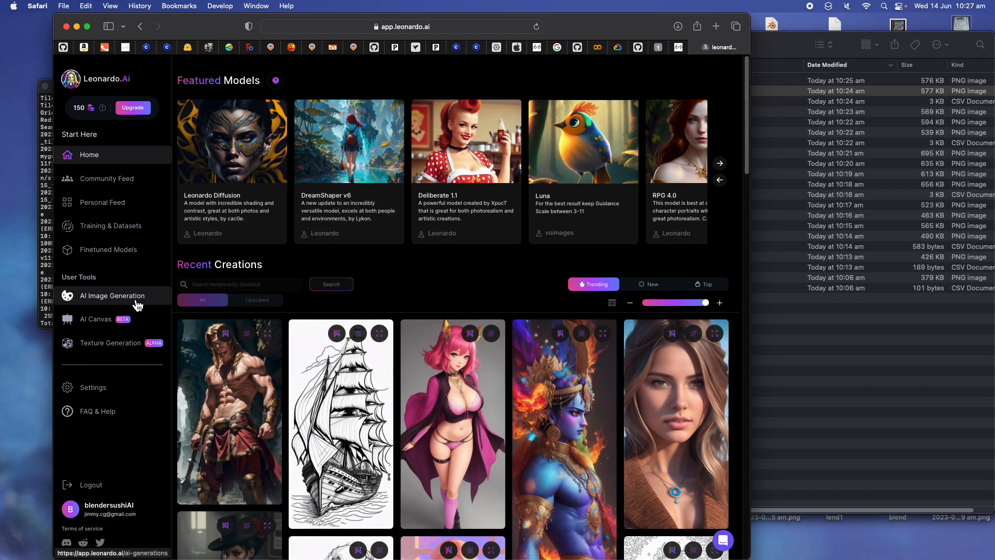
pyautogui.click(134, 302)
pyautogui.scroll(-4, 136, 373)
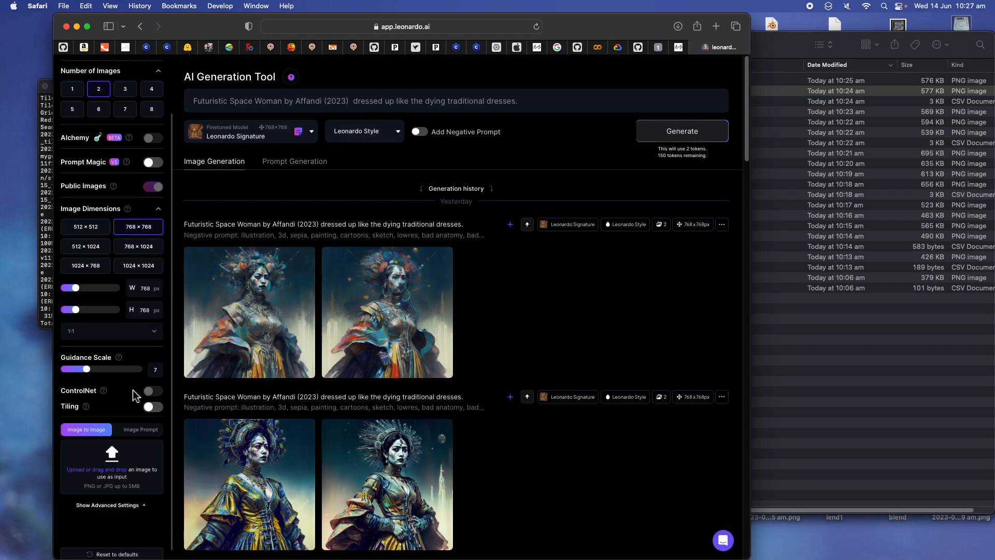
# Preview the output images in Finder and add 00007-2575356392.png as Leonardo's Image to Image input.
pyautogui.click(741, 161)
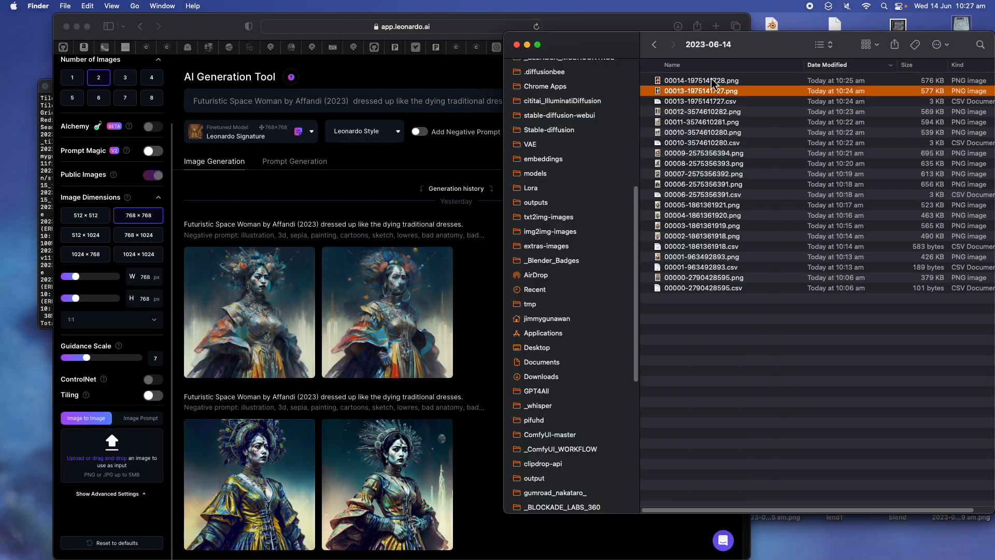
pyautogui.press('space')
pyautogui.press('Down')
pyautogui.press('Down')
pyautogui.press('Down')
pyautogui.press('Down')
pyautogui.press('Down')
pyautogui.press('Down')
pyautogui.press('Down')
pyautogui.press('Down')
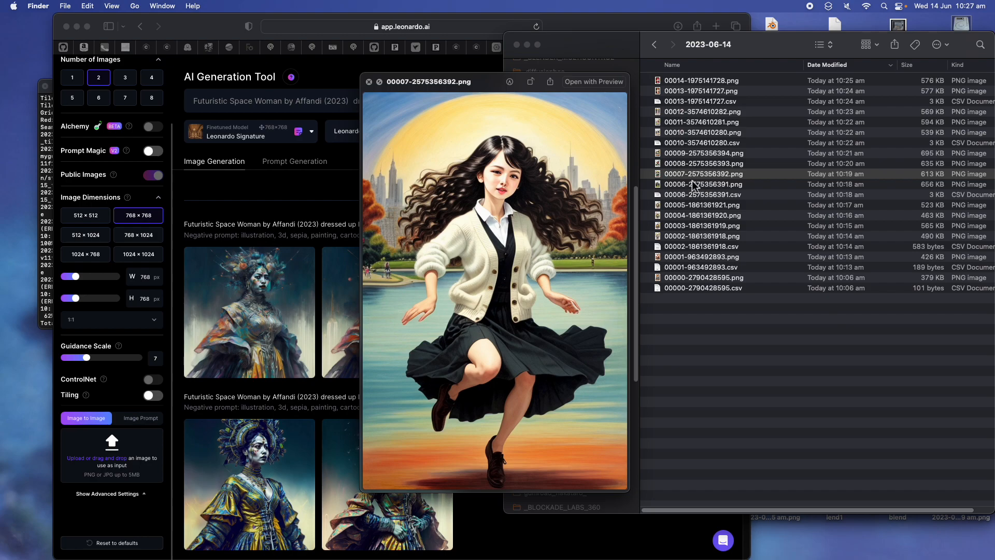
pyautogui.moveTo(722, 177); pyautogui.dragTo(127, 463)
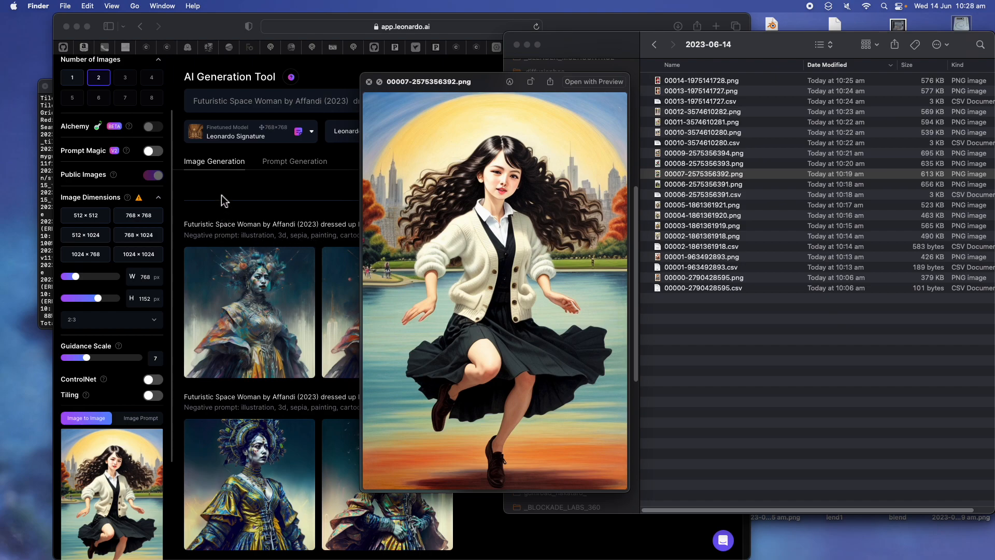
# Set the Init Strength of the Image to Image input to 0.52.
pyautogui.click(137, 417)
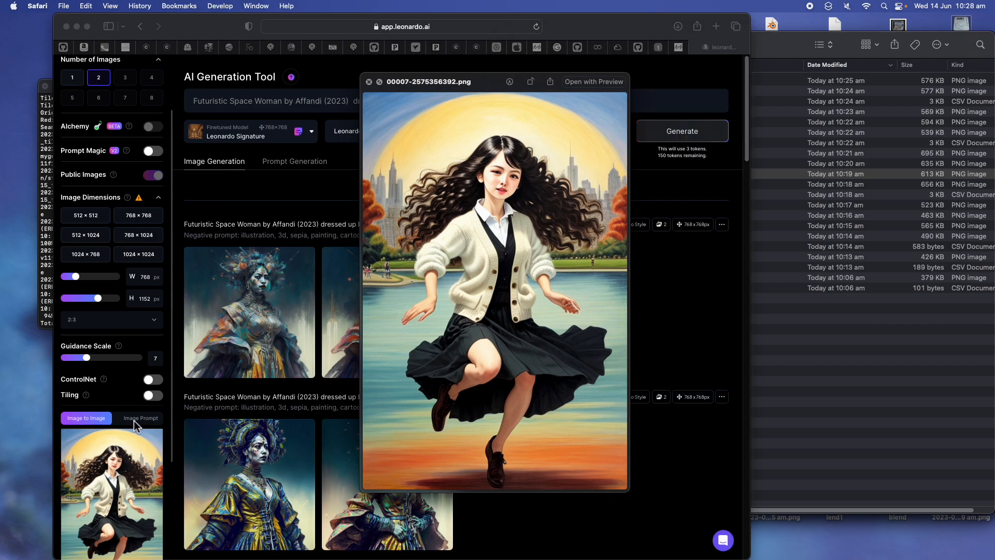
pyautogui.scroll(-5, 122, 451)
pyautogui.moveTo(88, 474); pyautogui.dragTo(110, 481)
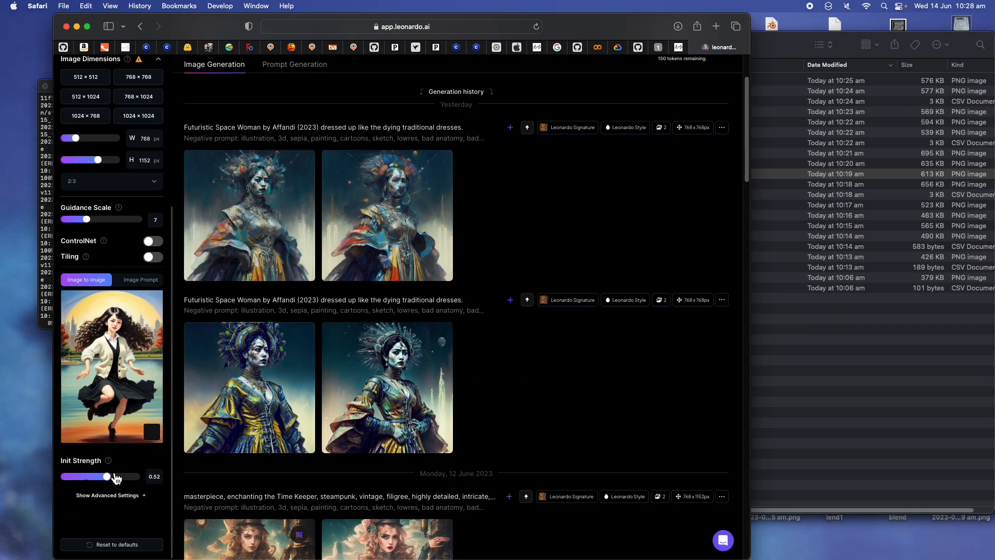
# Change the prompt to "Futuristic Space Woman dressed in cardigan, dancing at central park newyork" and generate two images.
pyautogui.scroll(10, 111, 479)
pyautogui.tripleClick(258, 103)
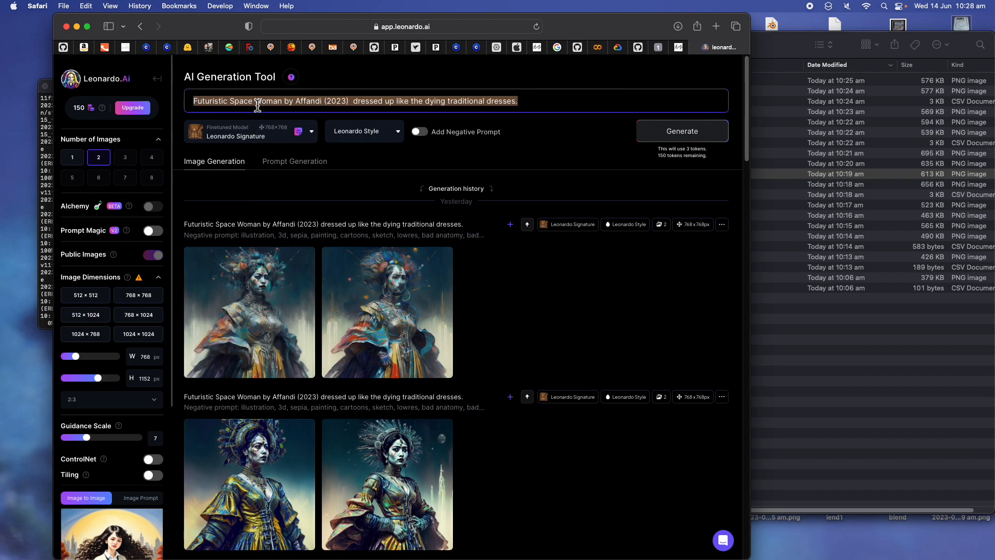
pyautogui.click(239, 101)
pyautogui.doubleClick(215, 101)
pyautogui.click(286, 101)
pyautogui.moveTo(288, 101); pyautogui.dragTo(530, 107)
pyautogui.write('digan,')
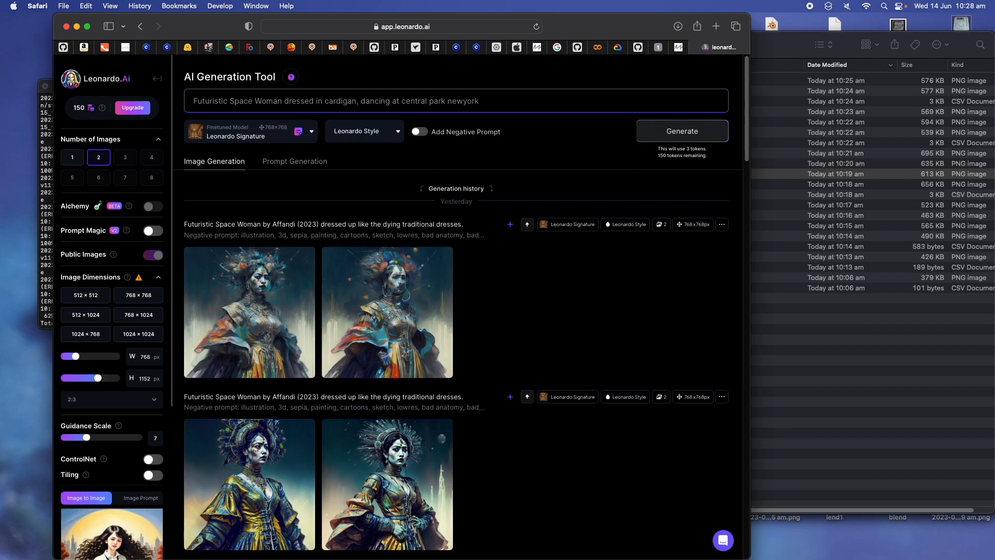
pyautogui.click(658, 136)
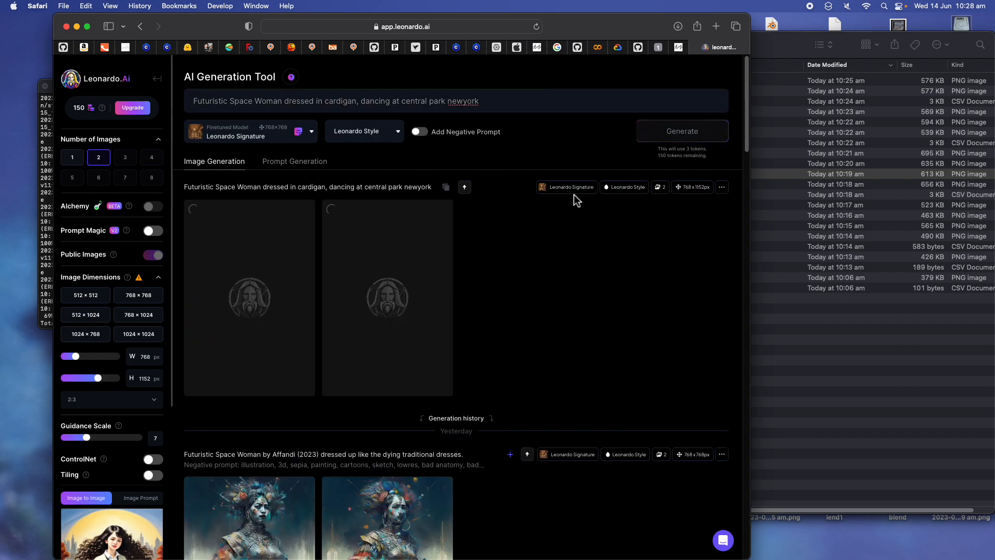
# Generate two more images from the same cardigan prompt and view one result enlarged.
pyautogui.scroll(-1, 464, 340)
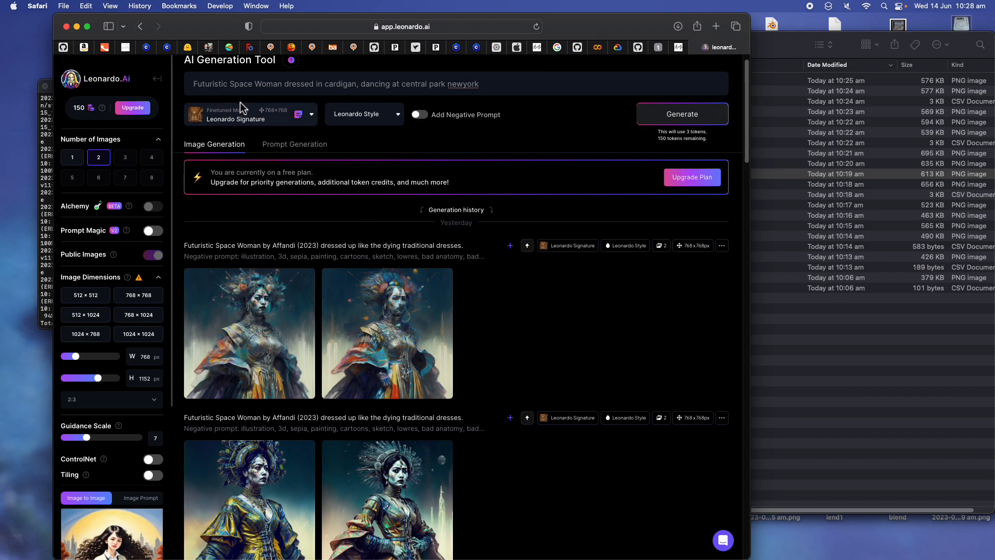
pyautogui.click(250, 89)
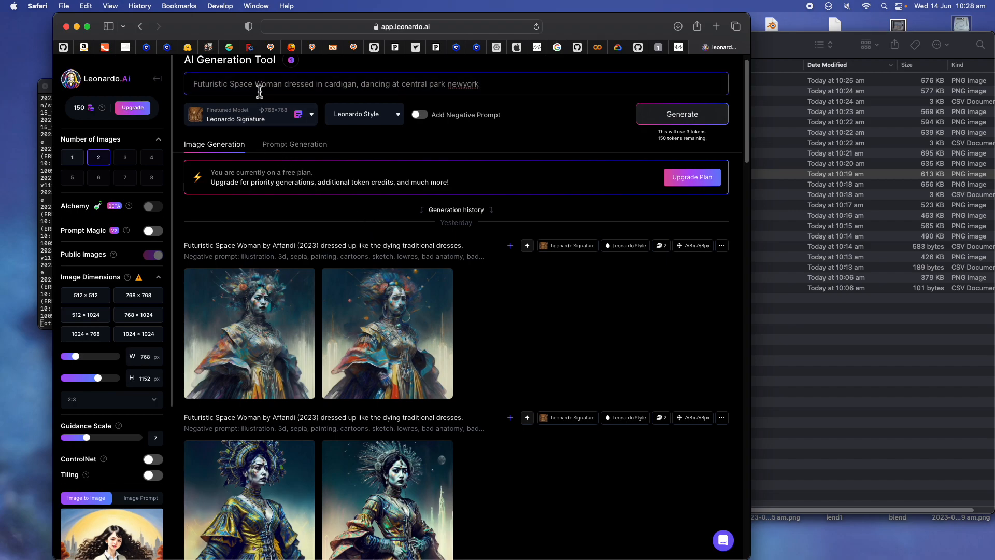
pyautogui.scroll(-4, 151, 386)
pyautogui.scroll(1, 182, 350)
pyautogui.click(668, 129)
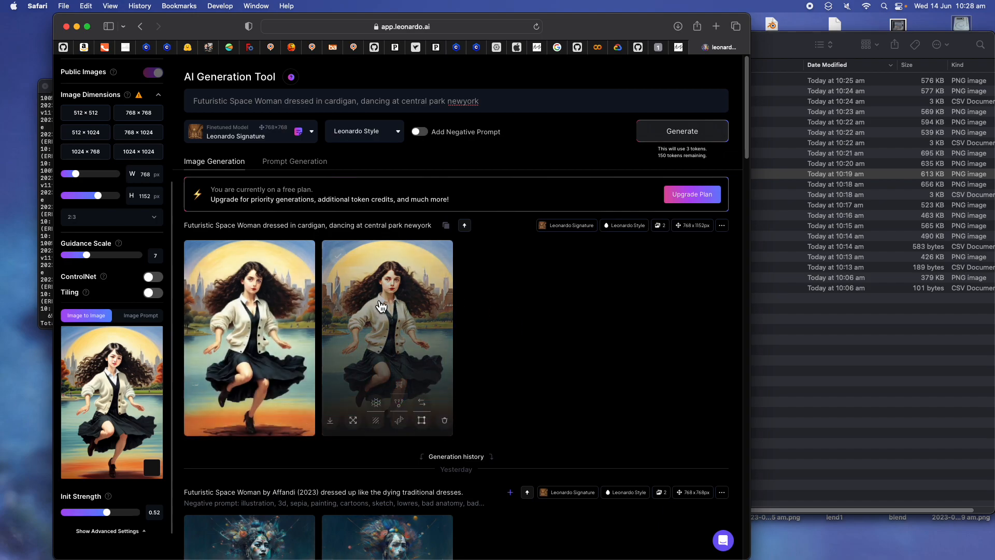
pyautogui.click(243, 280)
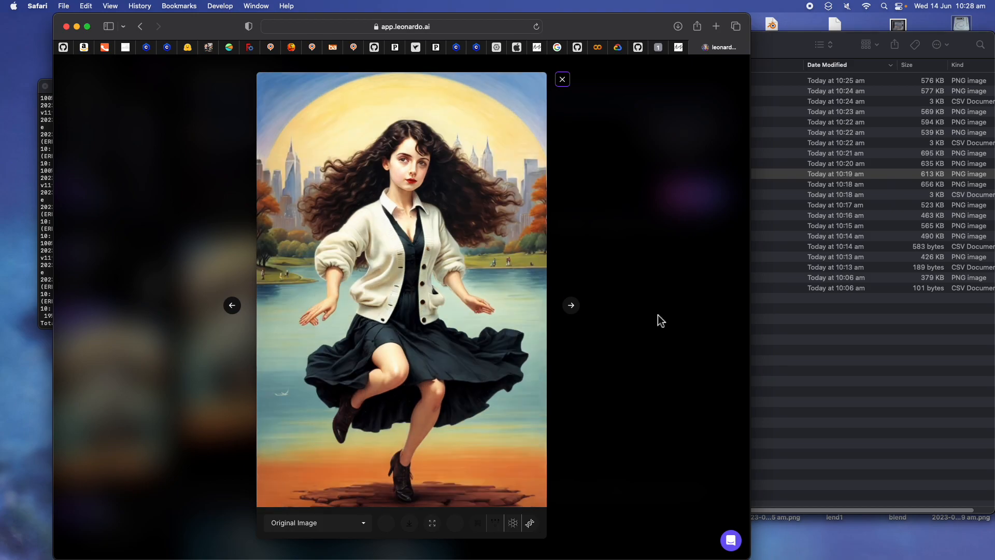
pyautogui.click(675, 293)
# Lower the Init Strength to 0.29 and generate another pair of images.
pyautogui.scroll(-1, 111, 498)
pyautogui.moveTo(112, 499)
pyautogui.mouseDown()
pyautogui.moveTo(88, 497)
pyautogui.moveTo(123, 500)
pyautogui.moveTo(92, 501)
pyautogui.mouseUp()
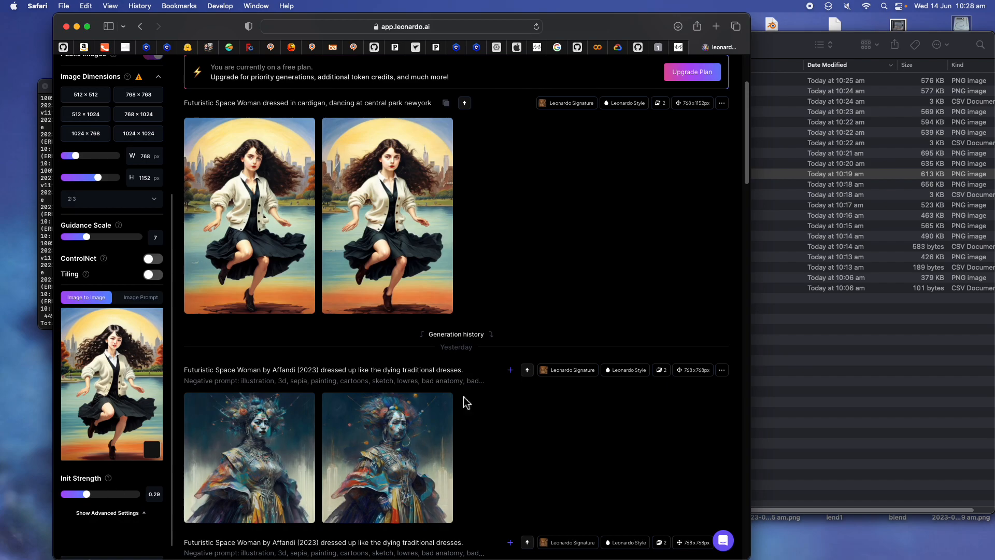
pyautogui.scroll(3, 464, 402)
pyautogui.click(680, 136)
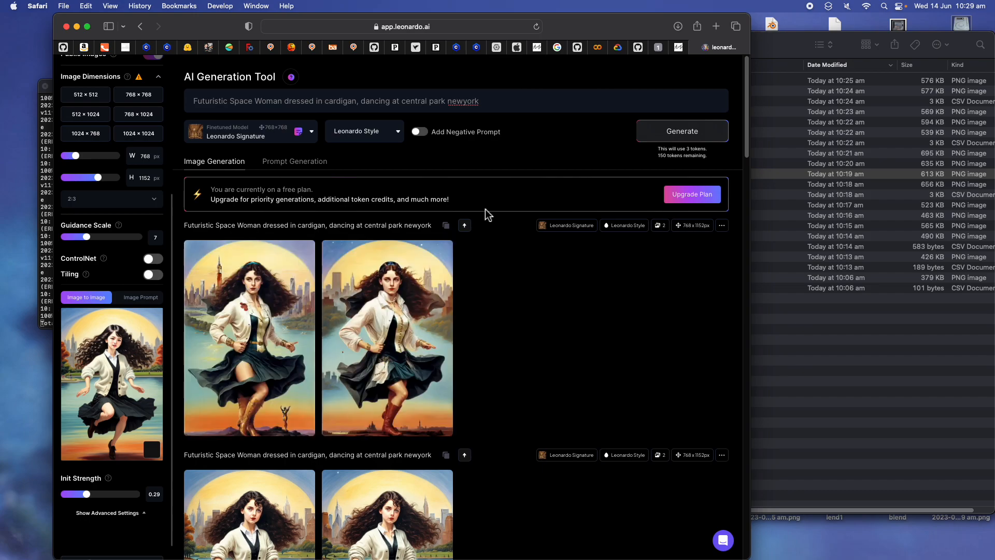
# Compare the newest generated images enlarged, switching back and forth between them.
pyautogui.click(373, 314)
pyautogui.press('Left')
pyautogui.press('Right')
pyautogui.press('Left')
pyautogui.press('Right')
pyautogui.press('Left')
pyautogui.press('Right')
pyautogui.click(633, 300)
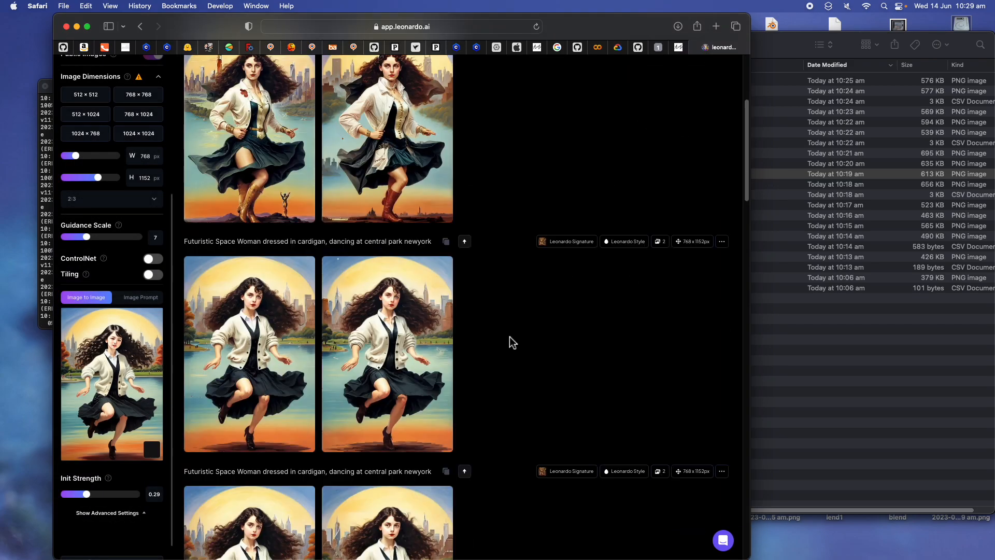
# Set the Init Strength to 0.42 and choose DreamShaper v5 as the finetuned model.
pyautogui.scroll(5, 150, 352)
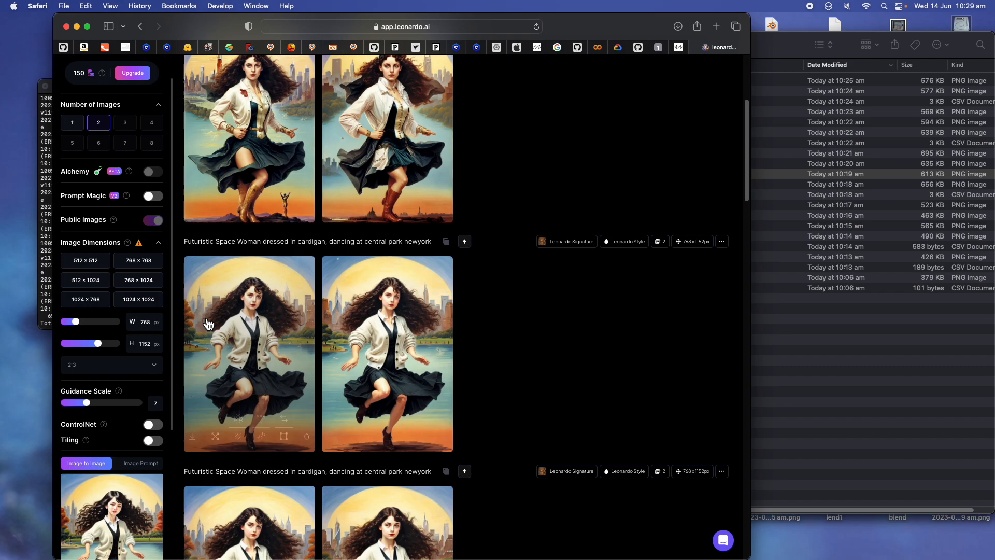
pyautogui.scroll(5, 405, 331)
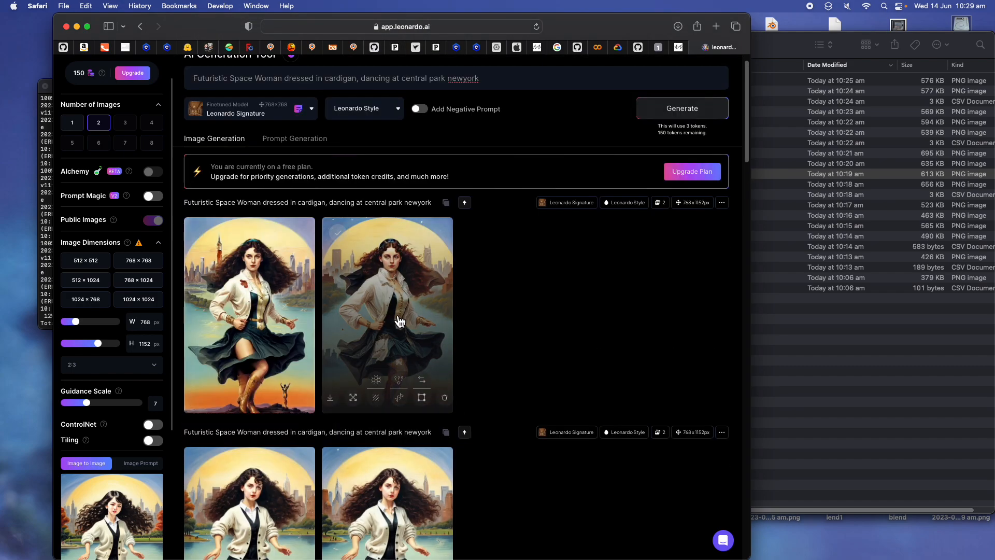
pyautogui.scroll(-5, 109, 363)
pyautogui.moveTo(98, 476)
pyautogui.mouseDown()
pyautogui.moveTo(106, 481)
pyautogui.moveTo(99, 476)
pyautogui.mouseUp()
pyautogui.scroll(2, 415, 337)
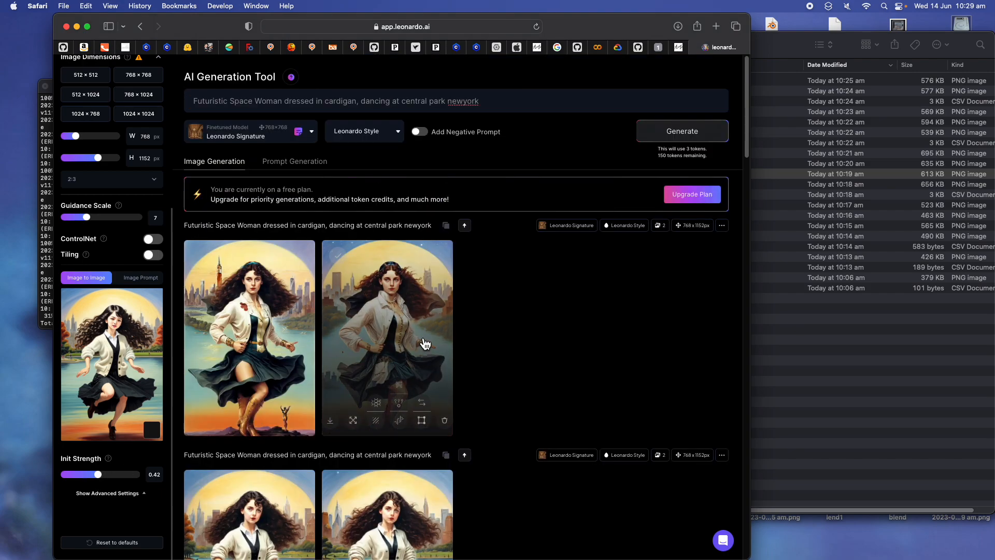
pyautogui.click(311, 132)
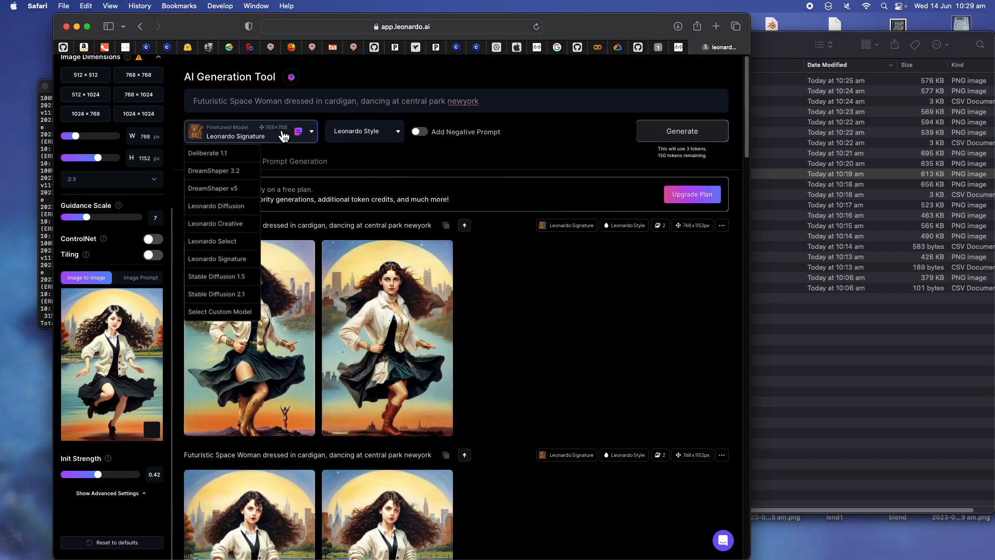
pyautogui.click(236, 189)
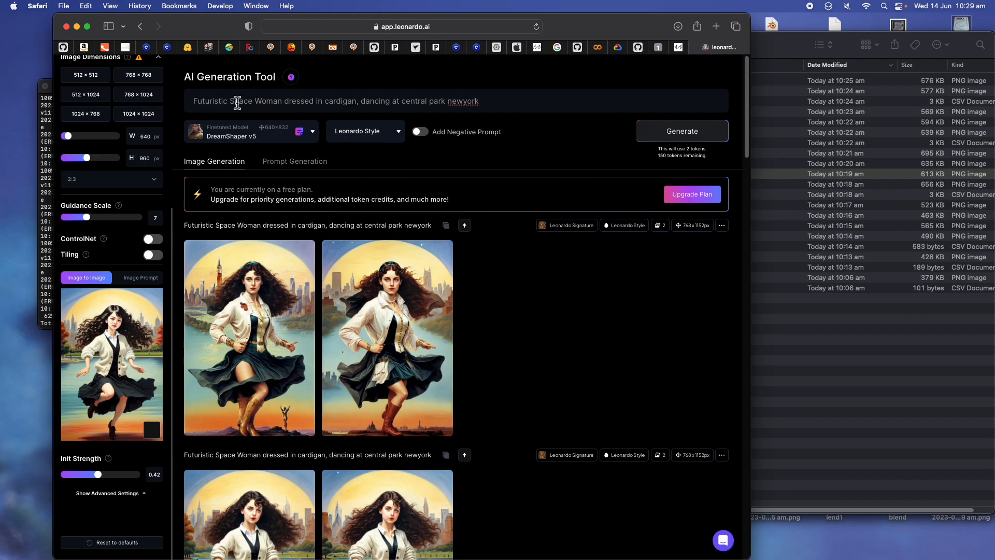
# Replace "Woman" in the prompt with "Fox anthropomorphic Lady".
pyautogui.doubleClick(271, 102)
pyautogui.write('Fox Lady')
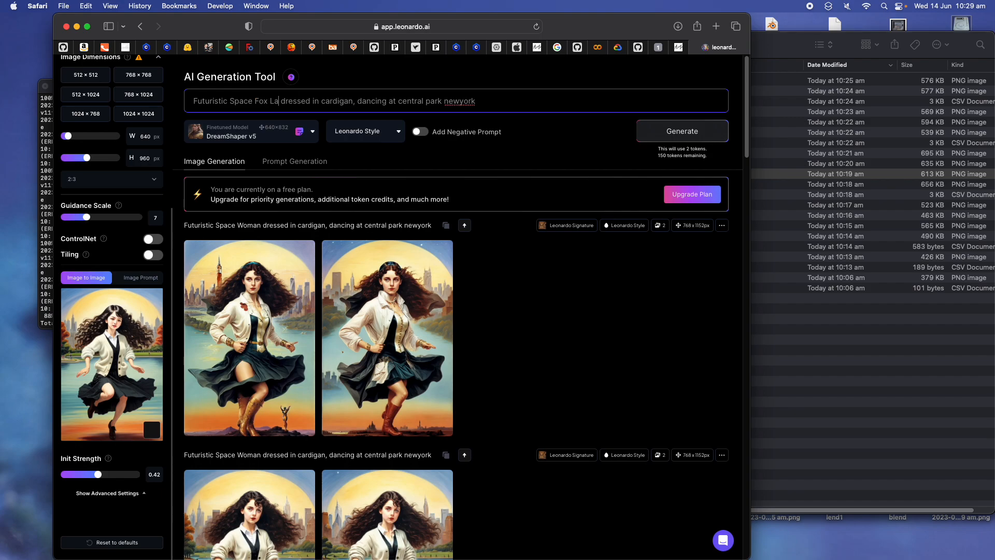
pyautogui.click(272, 103)
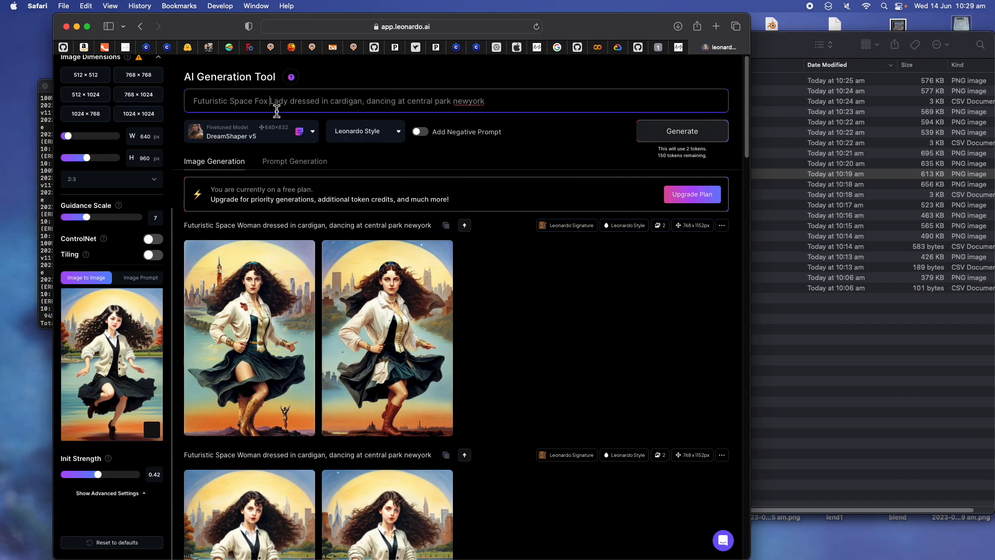
pyautogui.write('anthropomo')
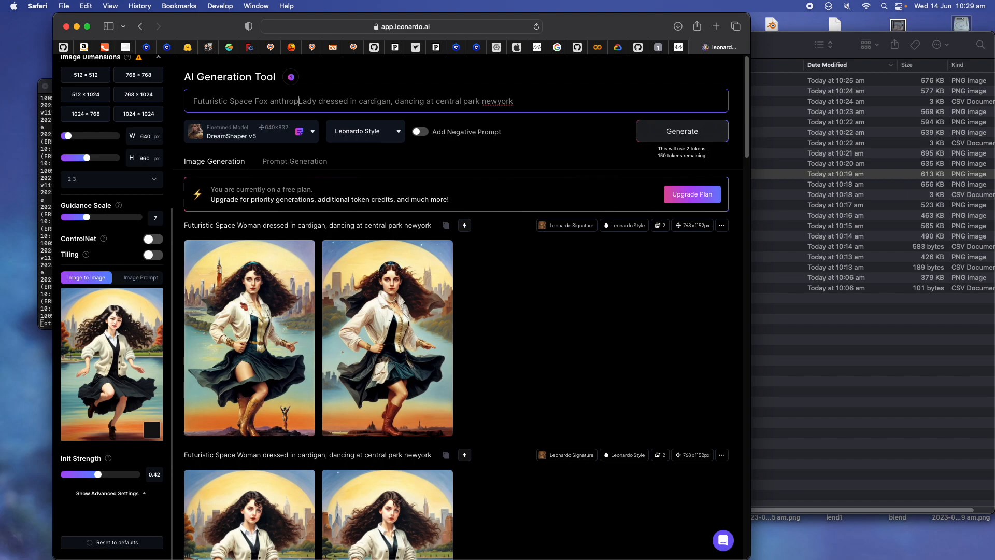
pyautogui.write('rphic')
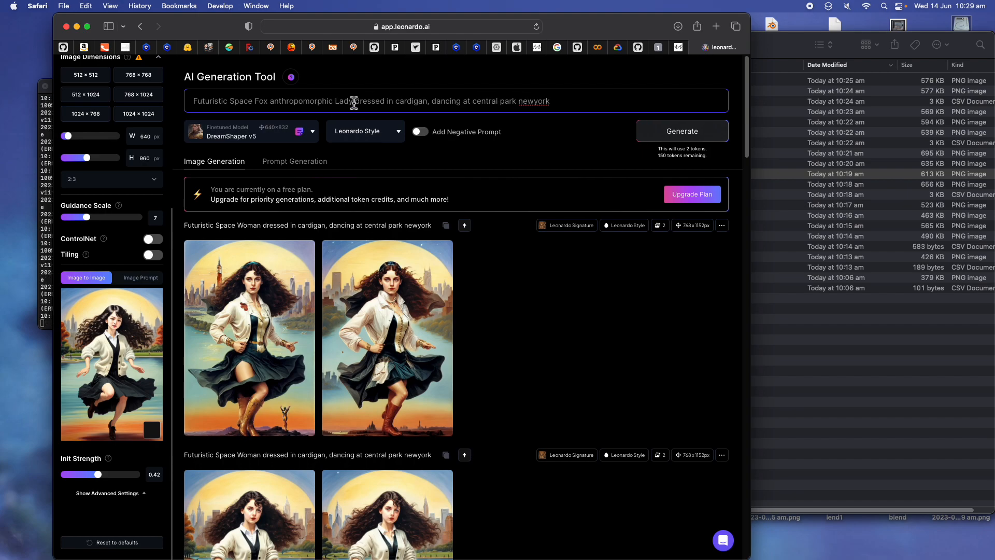
# Generate a pair of fox lady images, add the negative prompt, and generate another pair.
pyautogui.click(652, 141)
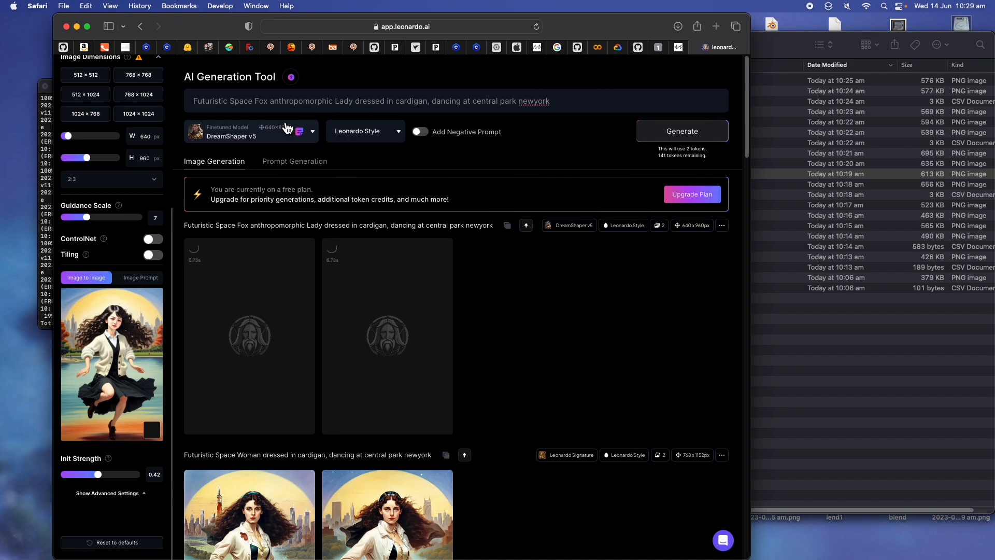
pyautogui.click(420, 131)
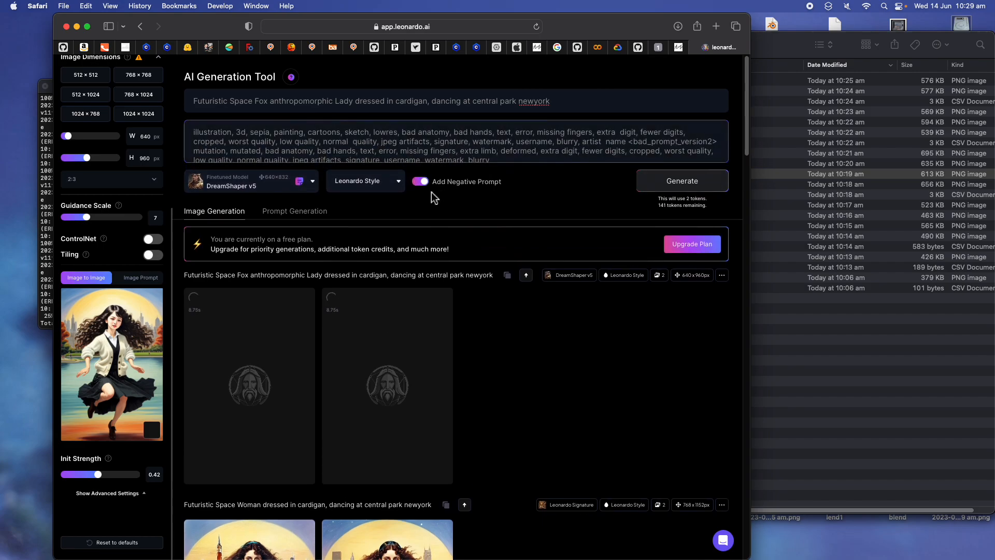
pyautogui.click(657, 199)
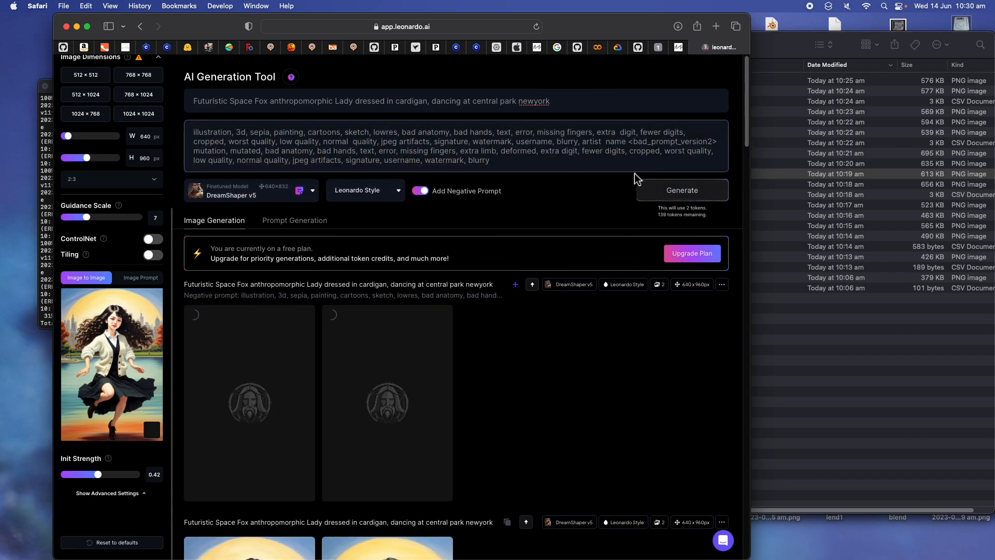
# Check the upscale progress in the Stable Diffusion web UI and return to Leonardo.Ai.
pyautogui.click(678, 48)
pyautogui.moveTo(691, 49); pyautogui.dragTo(660, 50)
pyautogui.click(701, 50)
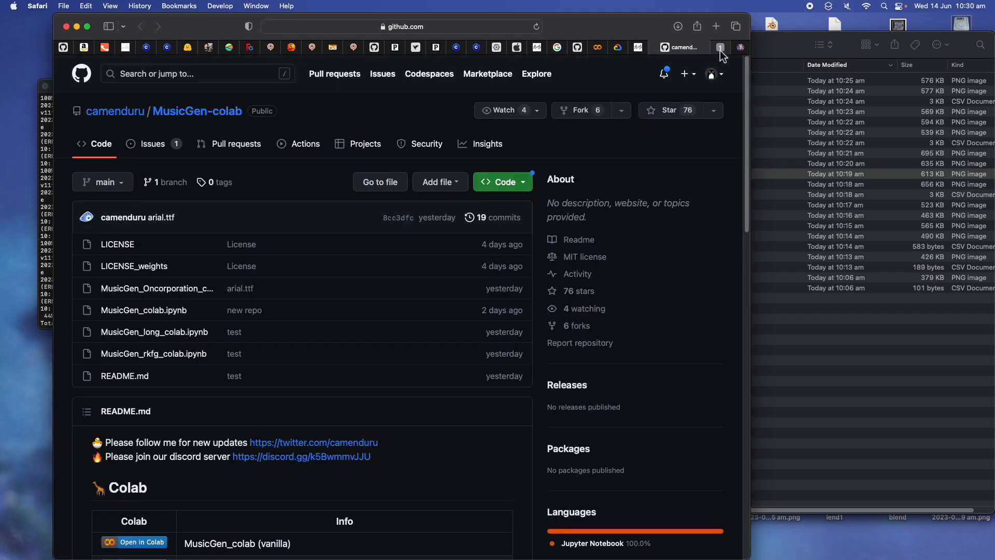
pyautogui.click(720, 48)
pyautogui.scroll(1, 588, 195)
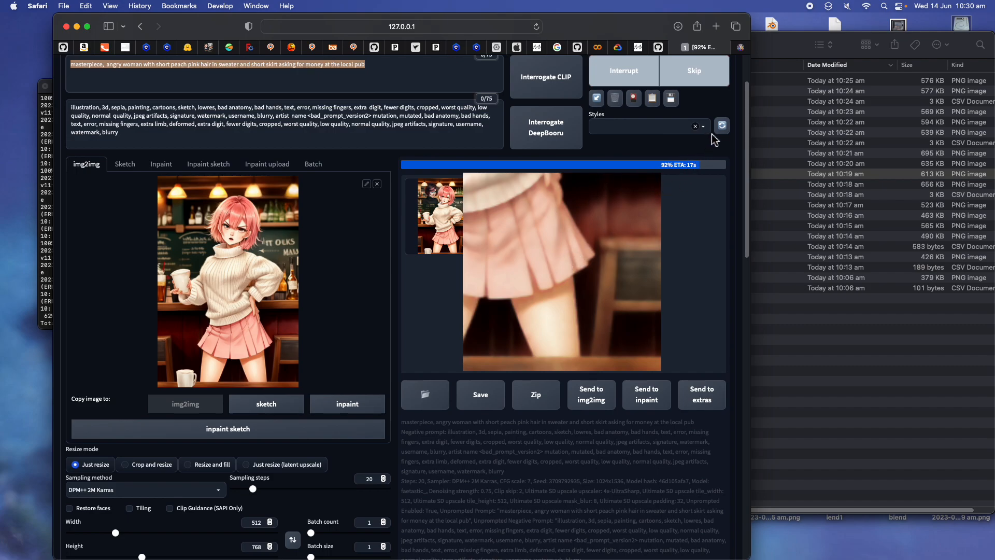
pyautogui.click(741, 48)
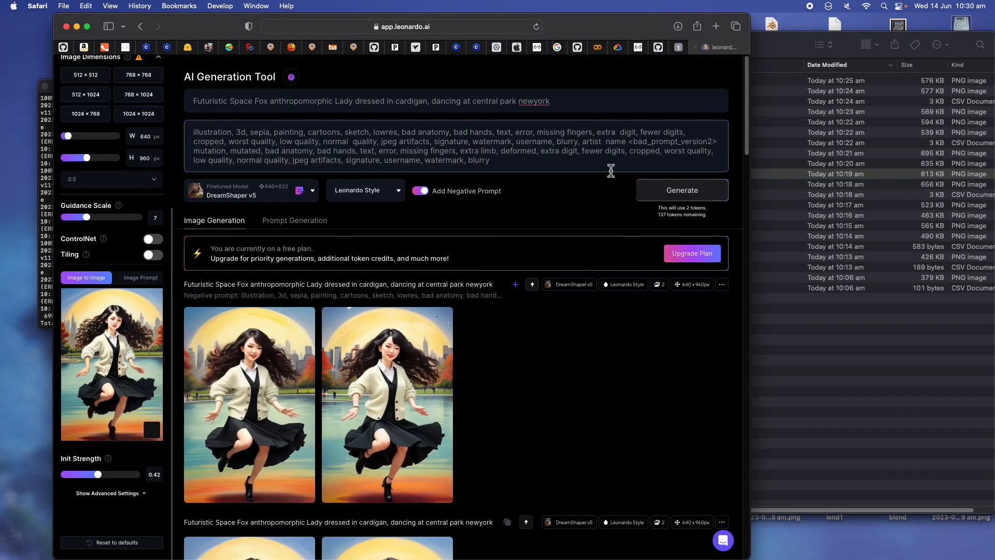
# Inspect the newest fox lady images enlarged and check the upscale options.
pyautogui.click(393, 358)
pyautogui.press('Right')
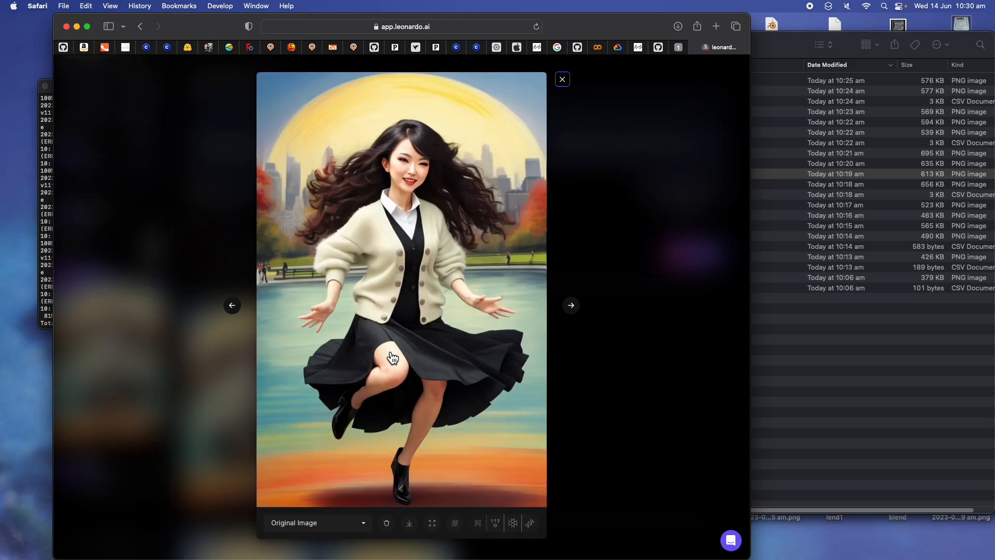
pyautogui.click(423, 174)
pyautogui.click(423, 195)
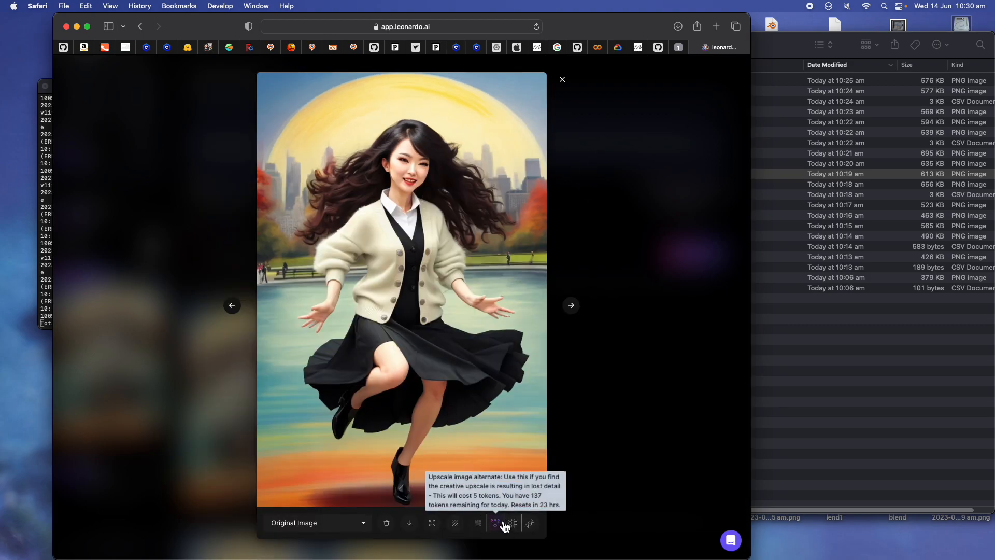
pyautogui.click(636, 353)
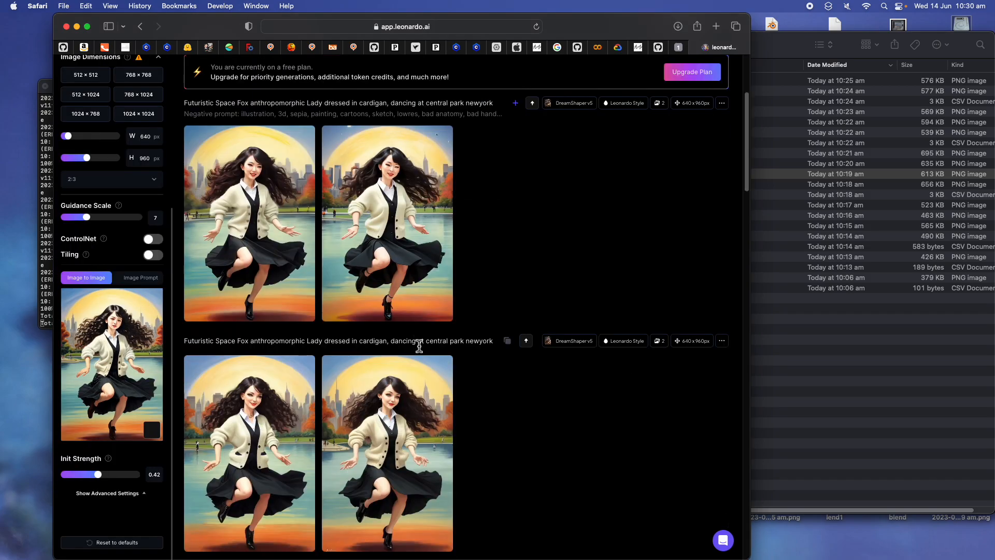
# Remove "Lady" from the prompt and generate another pair of images.
pyautogui.scroll(3, 496, 305)
pyautogui.scroll(2, 278, 168)
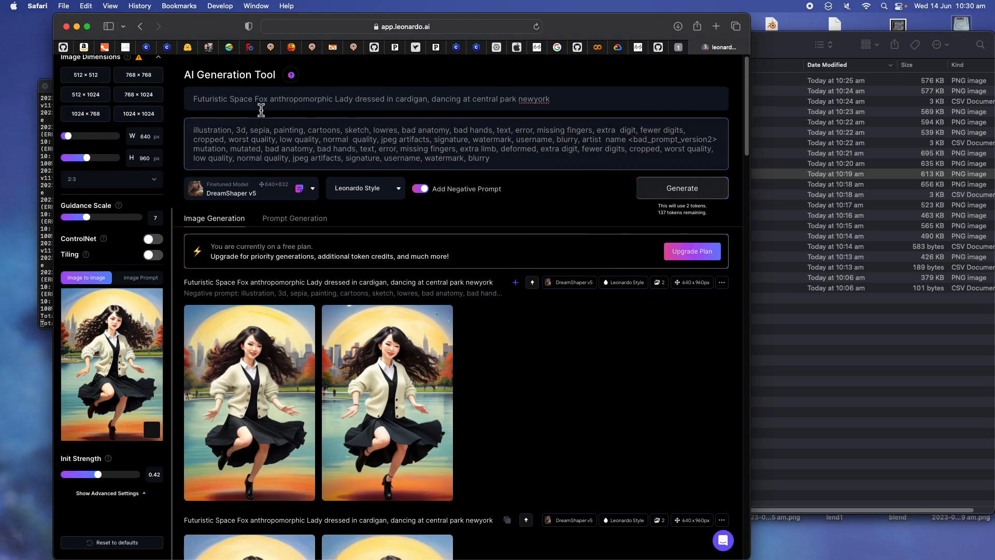
pyautogui.doubleClick(248, 99)
pyautogui.doubleClick(342, 99)
pyautogui.press('BackSpace')
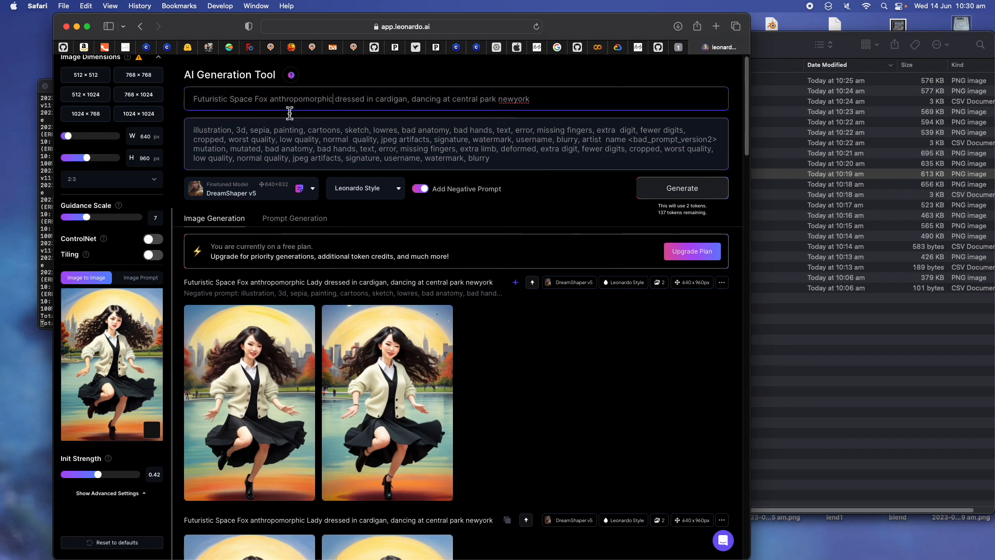
pyautogui.click(679, 189)
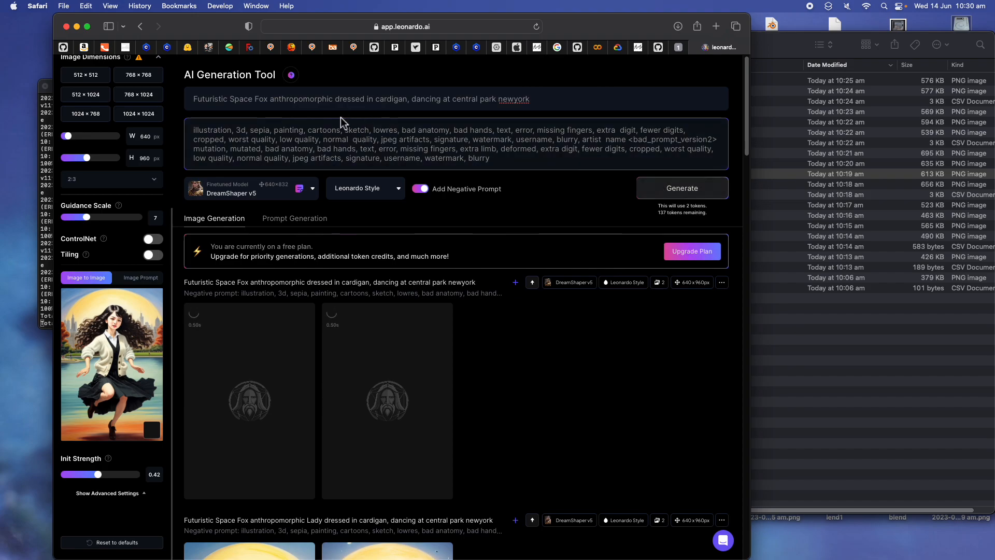
# Replace "Space" with "Chubby" and "Futuristic" with "Oil painting of" in the prompt.
pyautogui.click(258, 101)
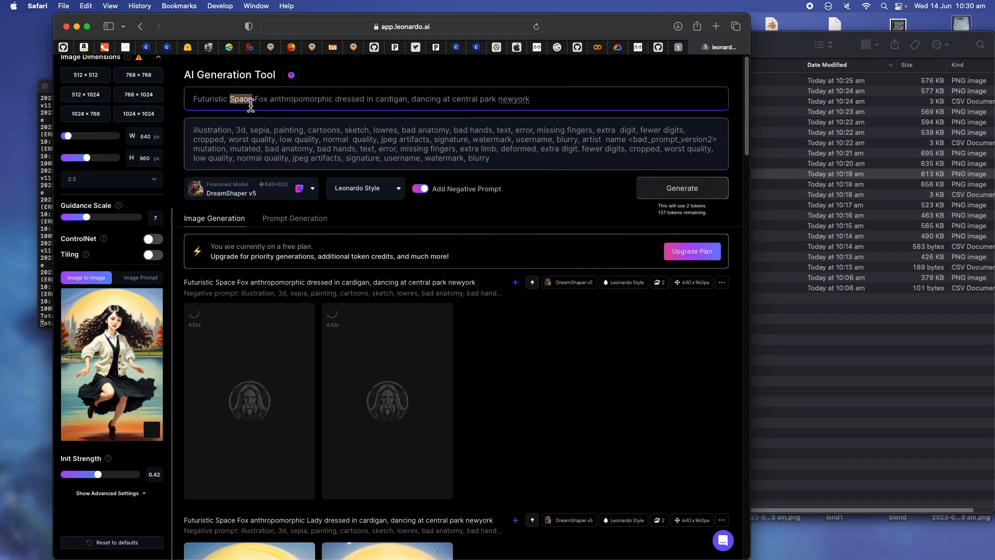
pyautogui.write('Chubby')
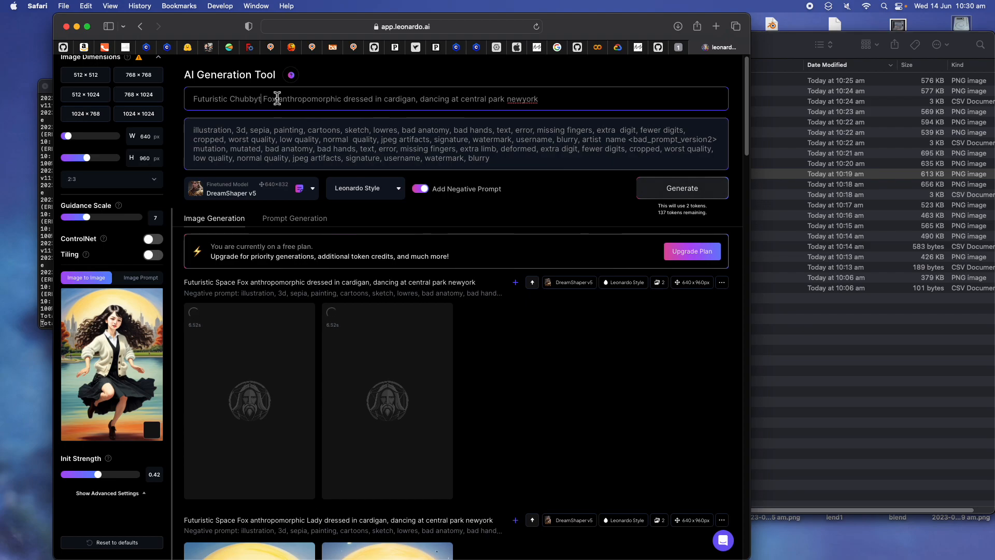
pyautogui.doubleClick(211, 102)
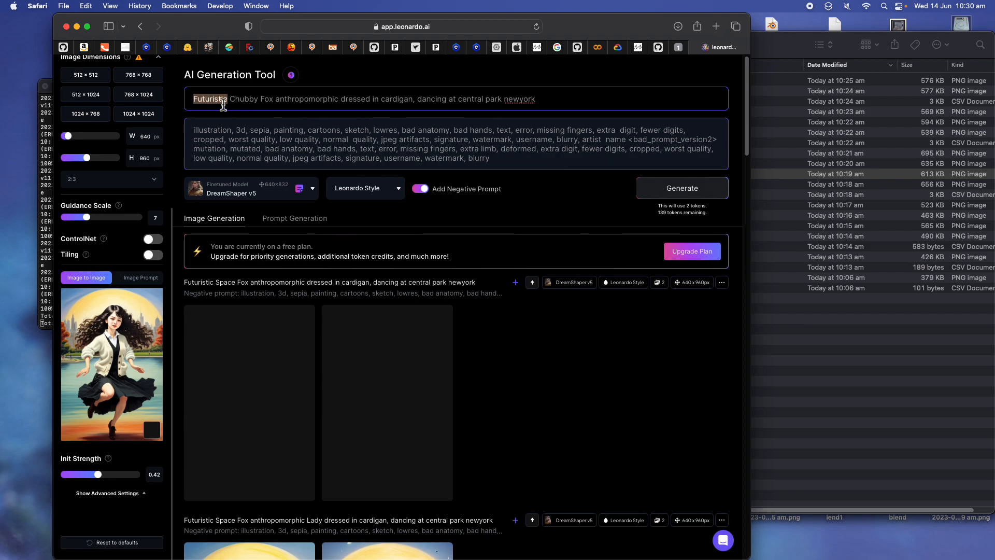
pyautogui.write('Oil painting of')
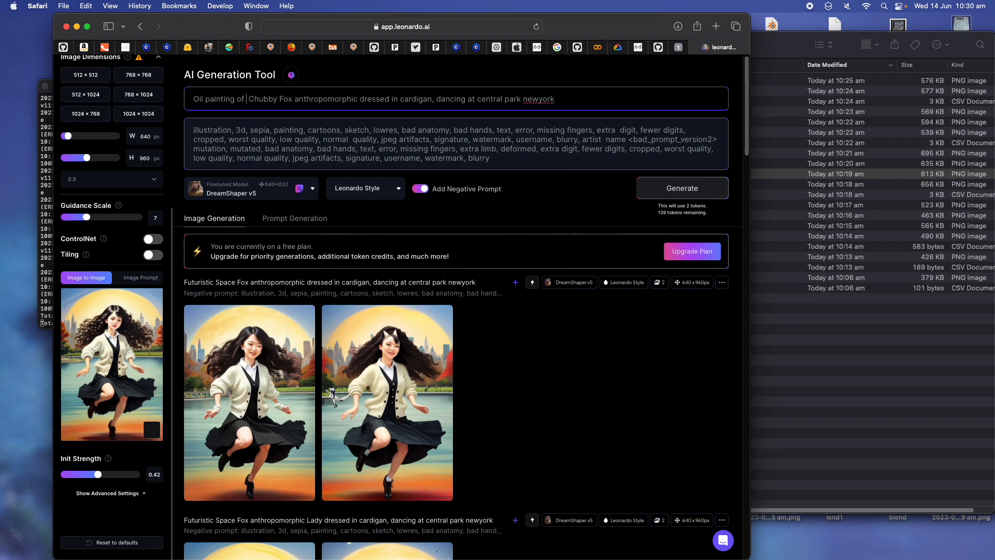
# View the subscription plans and return to the Leonardo.Ai home page.
pyautogui.click(675, 251)
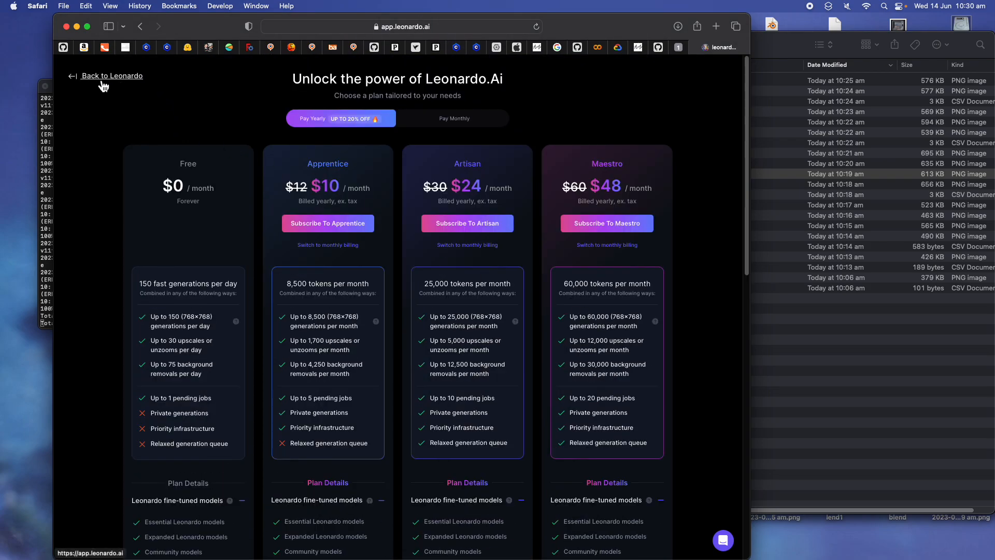
pyautogui.click(73, 80)
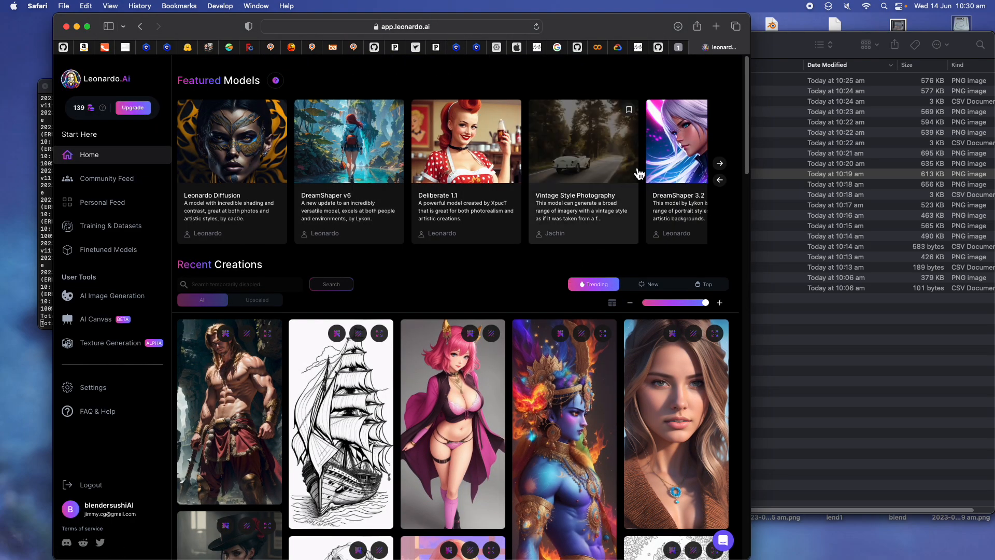
# Switch to the Stable Diffusion web UI and compare the enlarged upscaled result with the img2img source image.
pyautogui.click(679, 47)
pyautogui.click(459, 211)
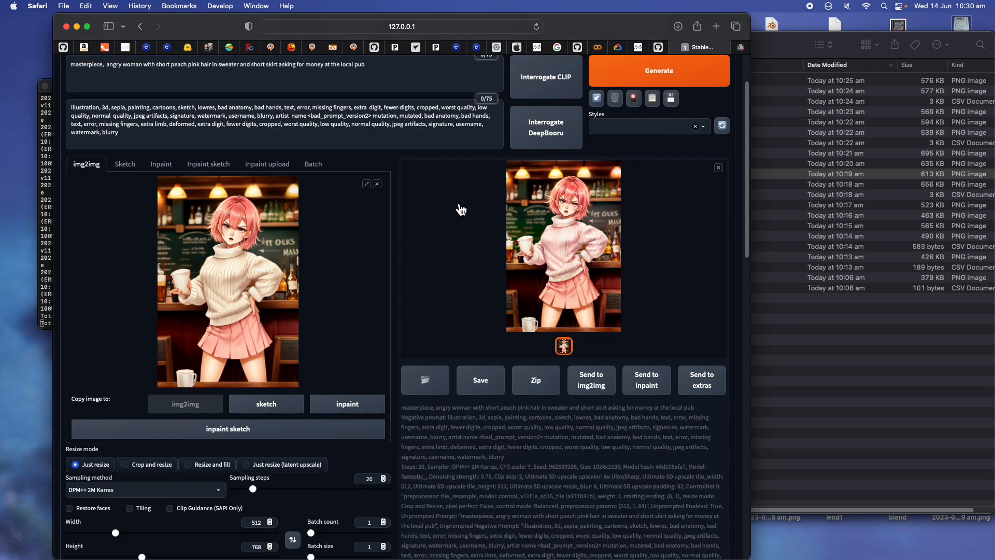
pyautogui.click(461, 210)
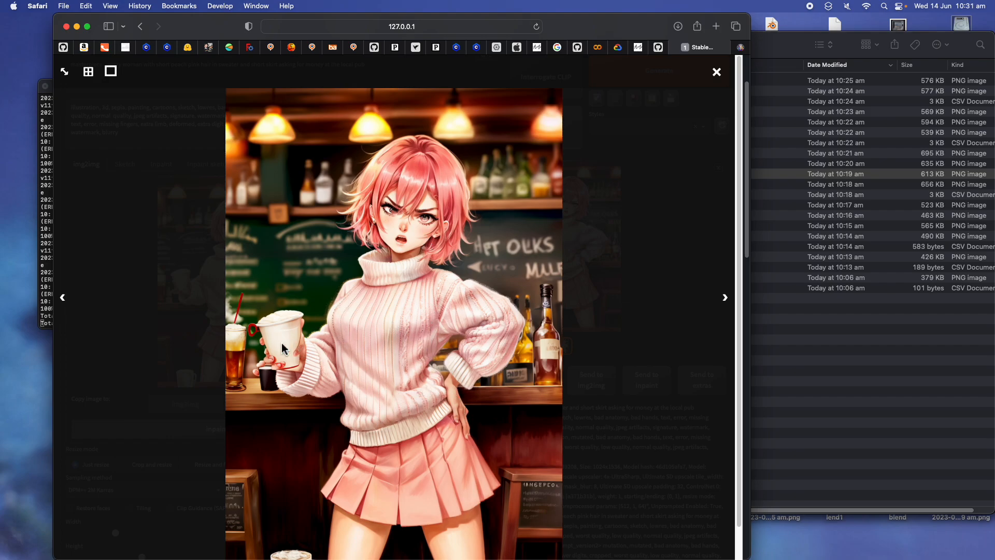
pyautogui.click(231, 248)
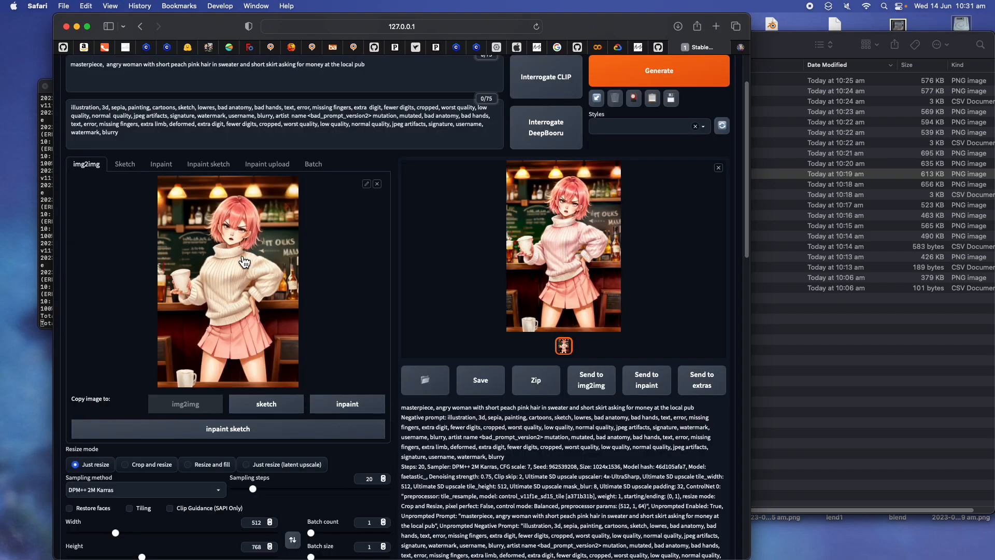
pyautogui.click(573, 251)
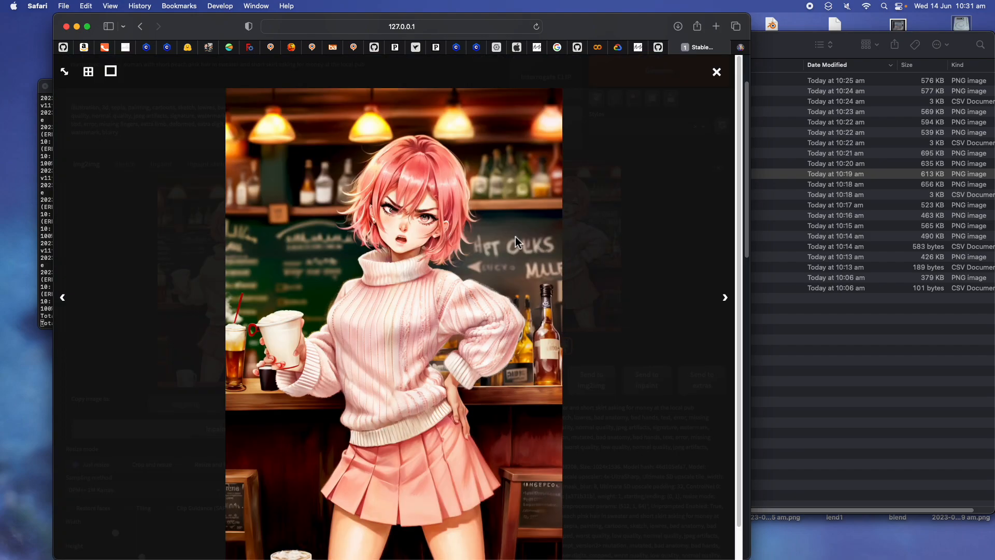
pyautogui.click(197, 217)
pyautogui.click(533, 238)
pyautogui.click(629, 210)
# Review the img2img and ControlNet Tile settings, and go back to txt2img.
pyautogui.scroll(-5, 376, 337)
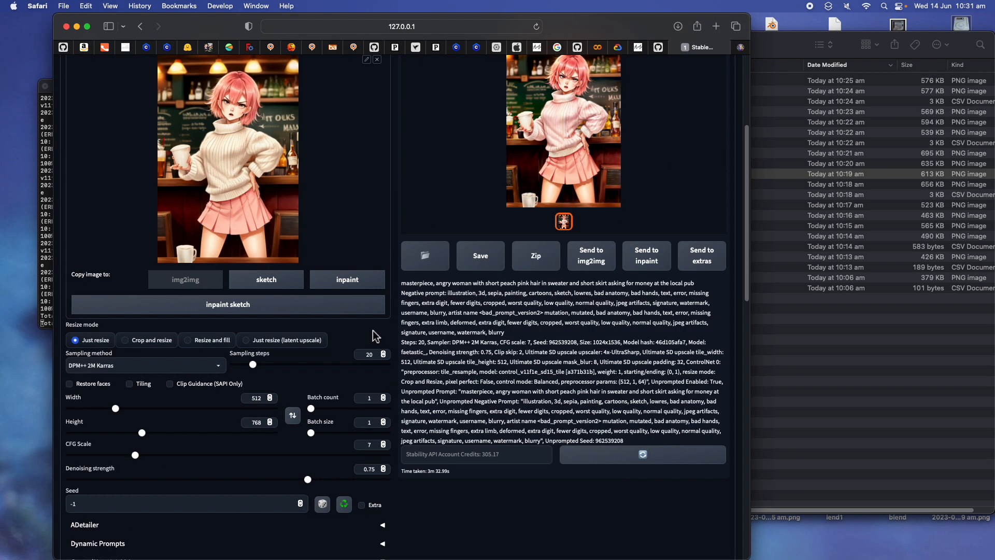
pyautogui.scroll(-5, 332, 374)
pyautogui.scroll(-5, 335, 393)
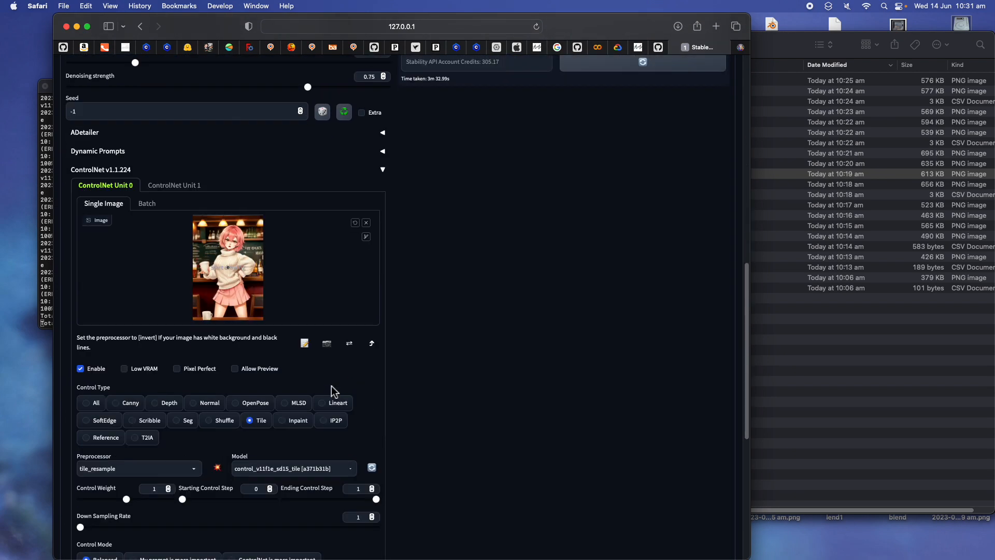
pyautogui.scroll(15, 336, 392)
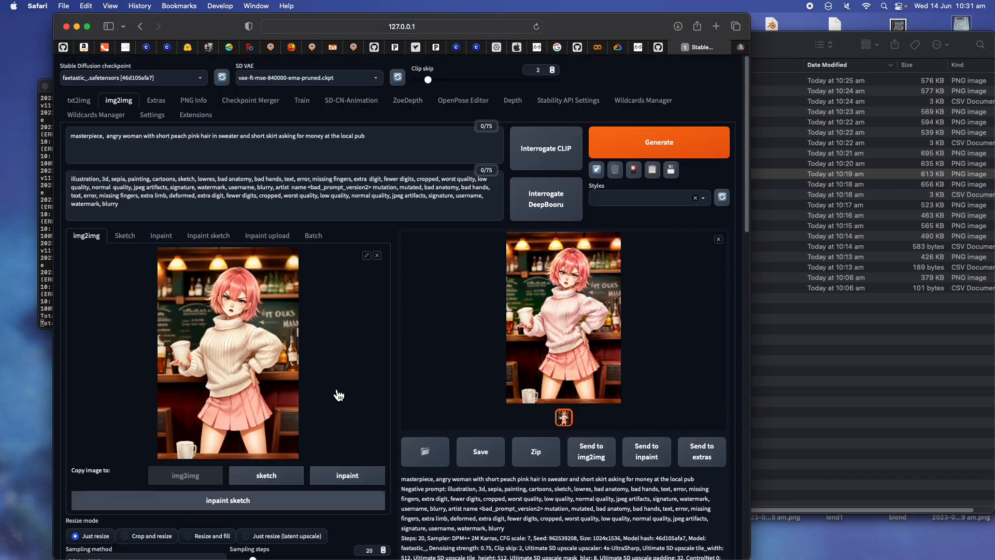
pyautogui.click(78, 100)
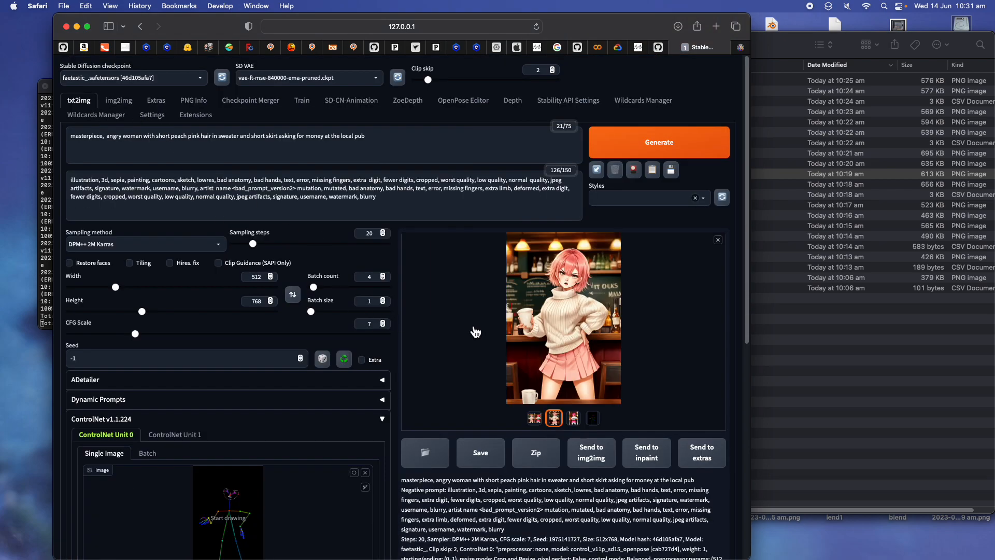
# Switch to Blender, close the rendered OpenPose image window, and return to the Stable Diffusion web UI.
pyautogui.hotkey('ctrl', 'Right')
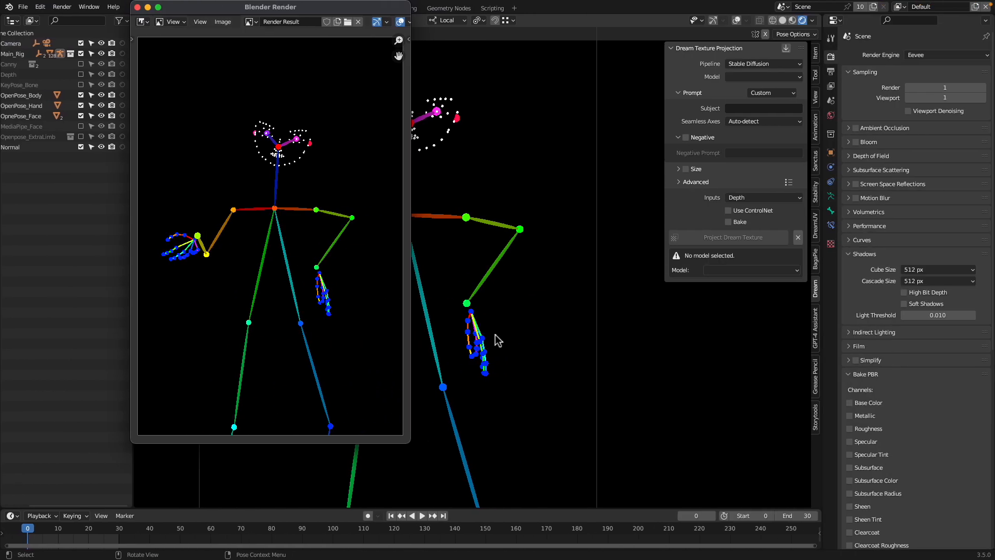
pyautogui.hotkey('ctrl', 'Left')
pyautogui.hotkey('ctrl', 'Right')
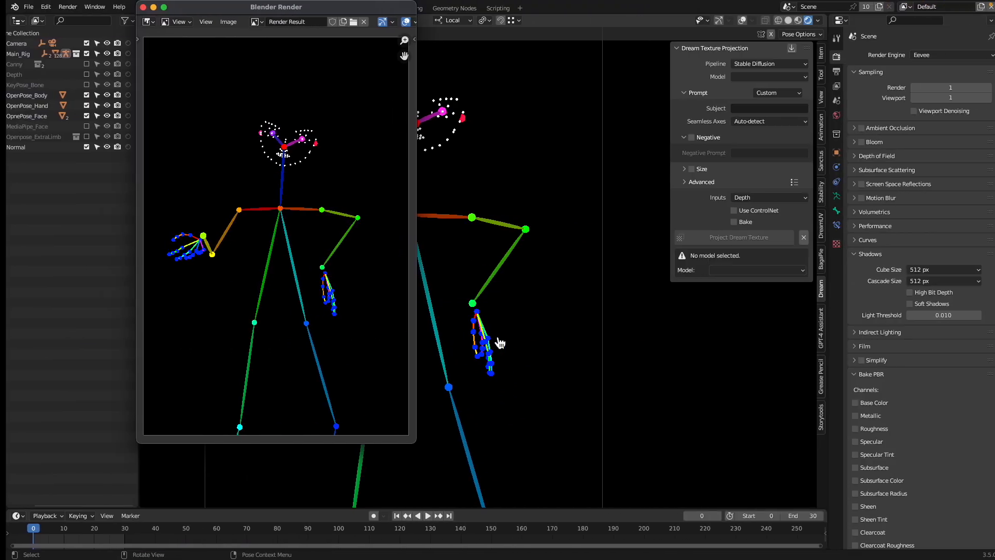
pyautogui.click(137, 7)
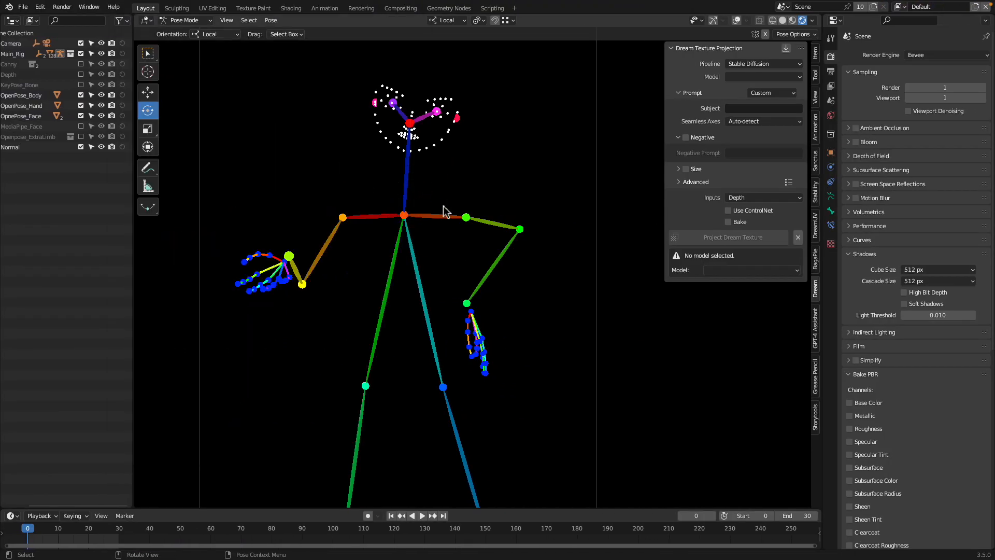
pyautogui.hotkey('ctrl', 'Left')
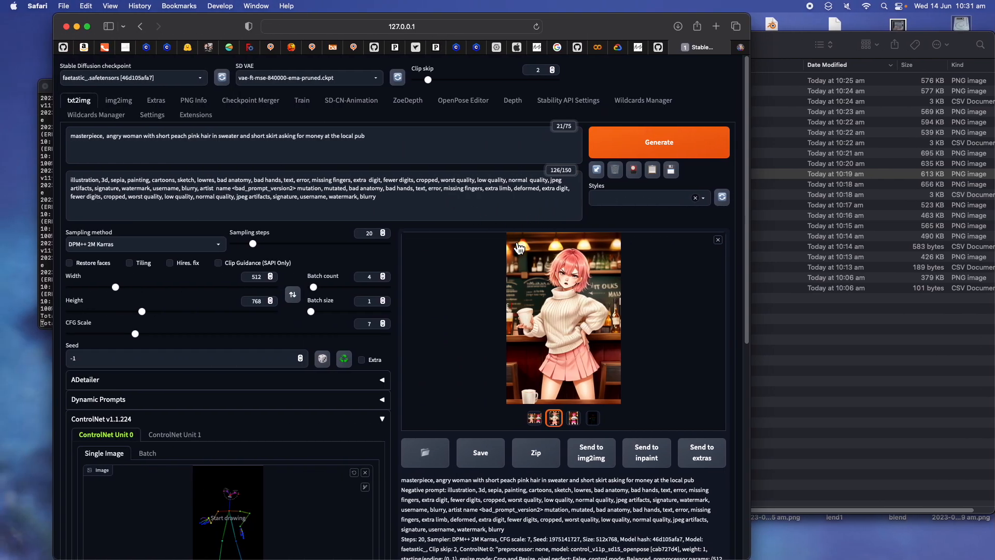
# View the generated txt2img pub character enlarged and close the preview.
pyautogui.click(147, 78)
pyautogui.click(438, 286)
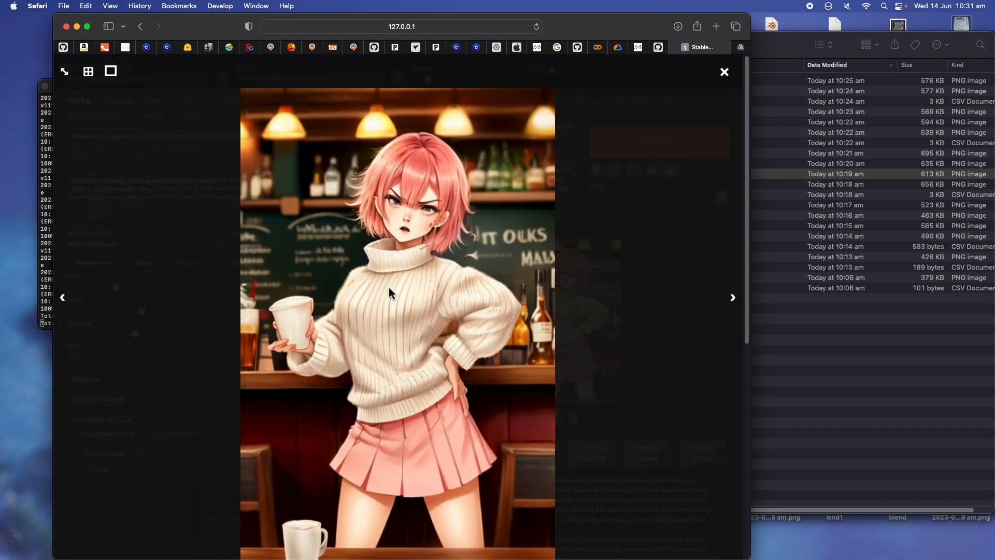
pyautogui.click(724, 72)
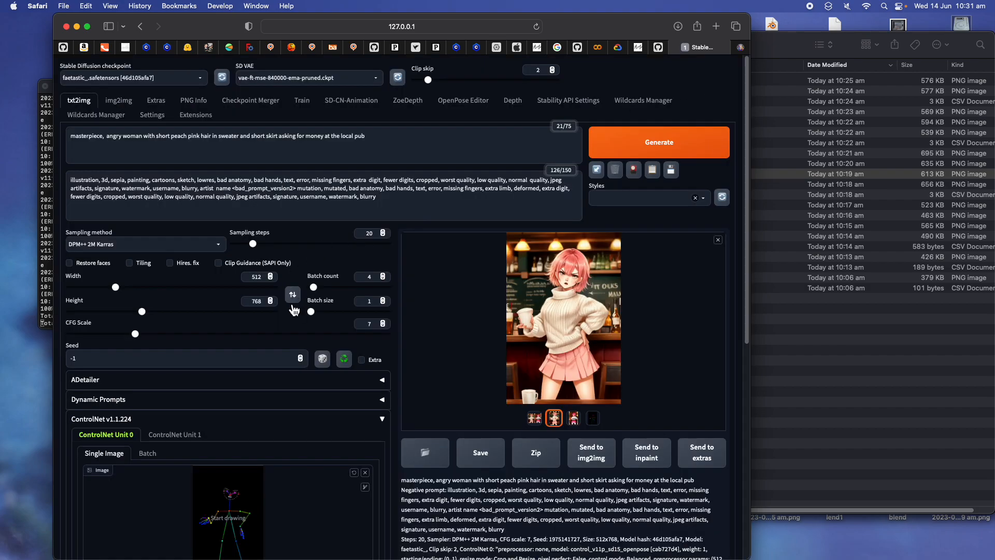
# Load the neverendingDreamNED_v122BakedVae.safetensors checkpoint.
pyautogui.click(91, 79)
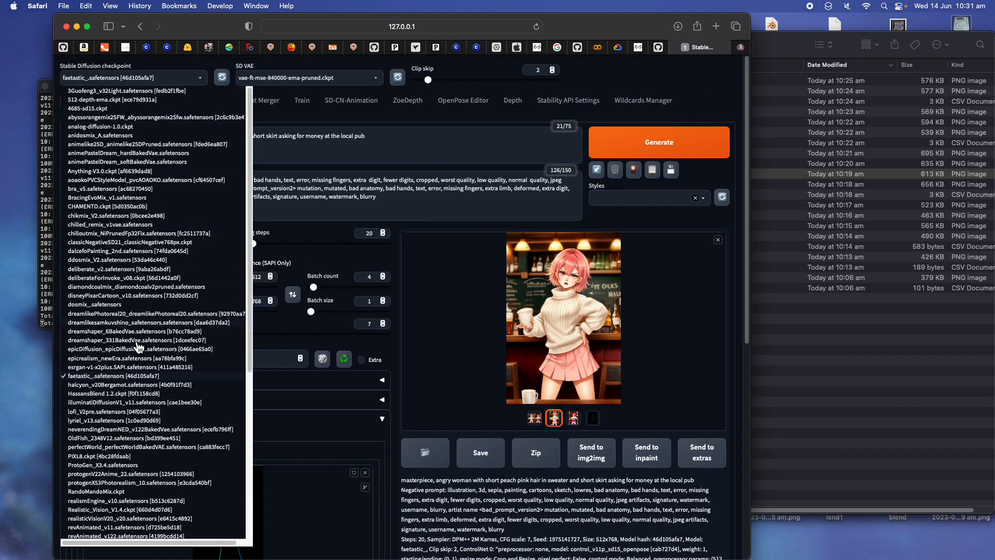
pyautogui.click(144, 439)
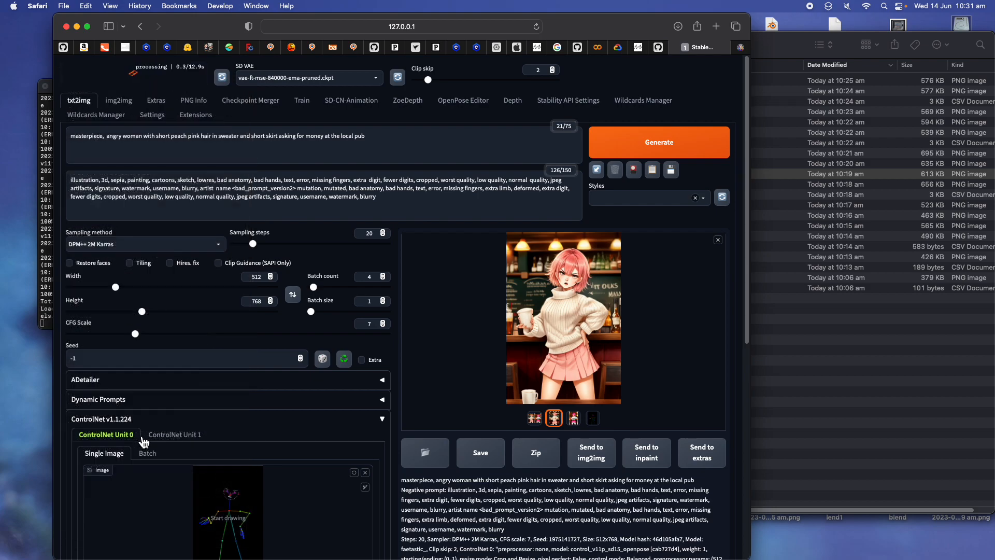
# Start generating the pub character with the loaded checkpoint, and select OldFish_2348V12.safetensors as the next Stable Diffusion checkpoint.
pyautogui.doubleClick(136, 138)
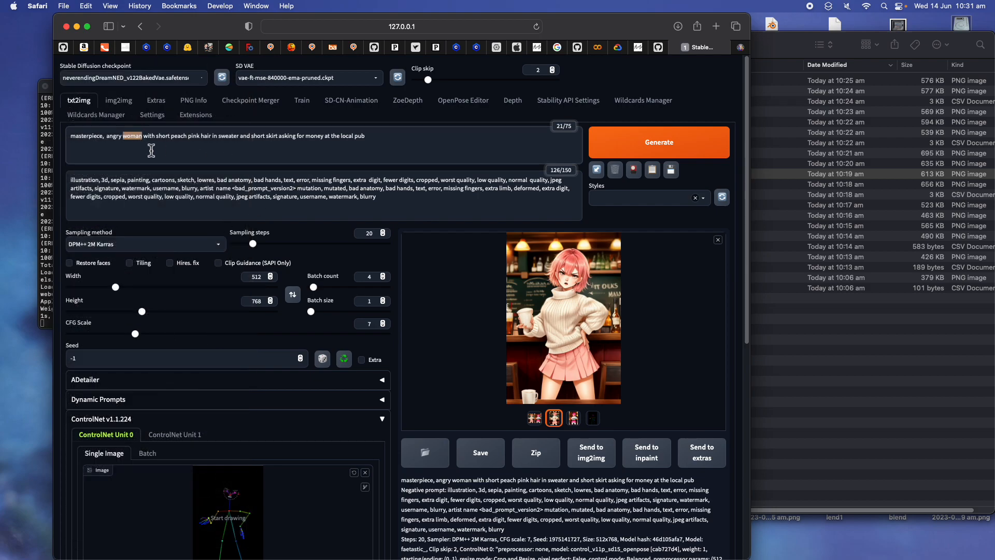
pyautogui.click(619, 150)
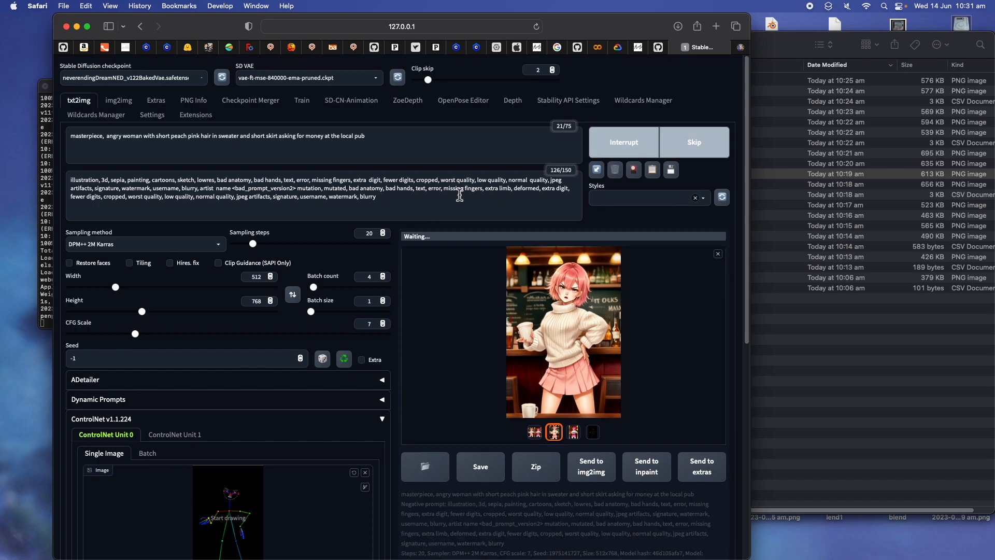
pyautogui.click(102, 78)
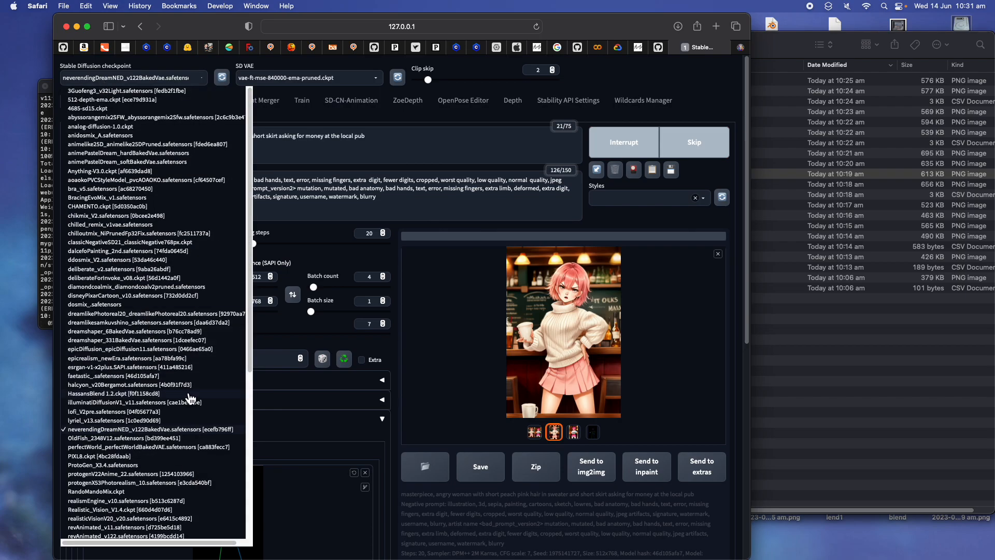
pyautogui.scroll(-2, 189, 425)
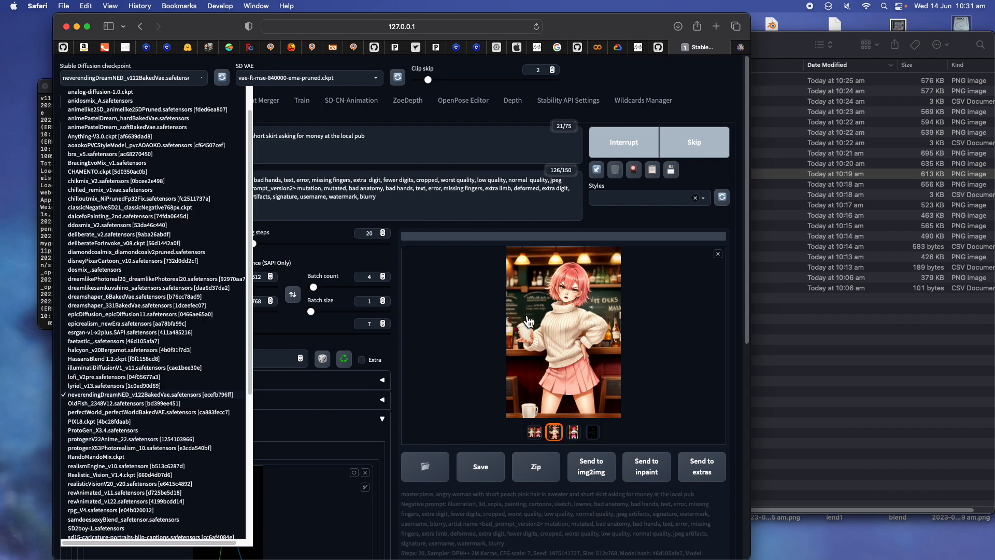
pyautogui.scroll(-4, 177, 409)
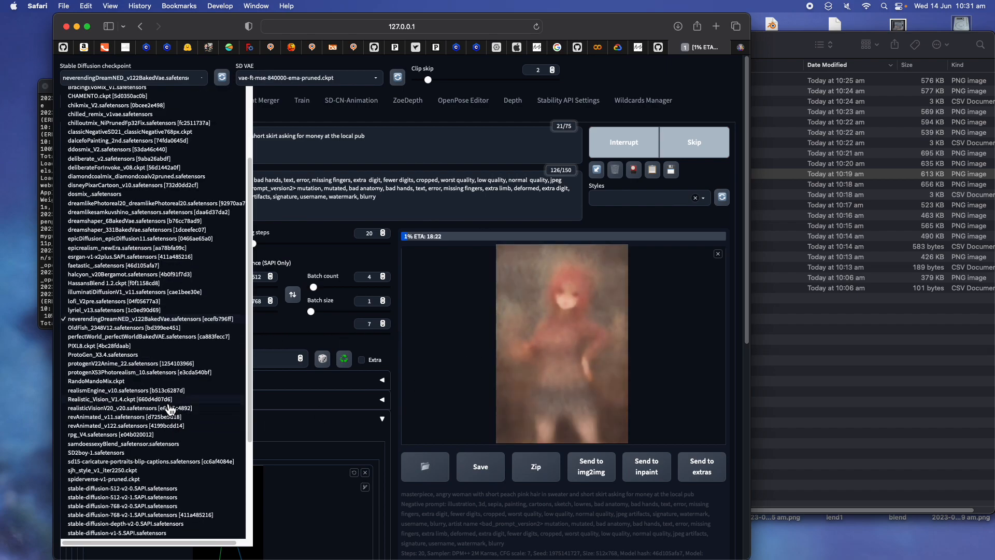
pyautogui.click(93, 328)
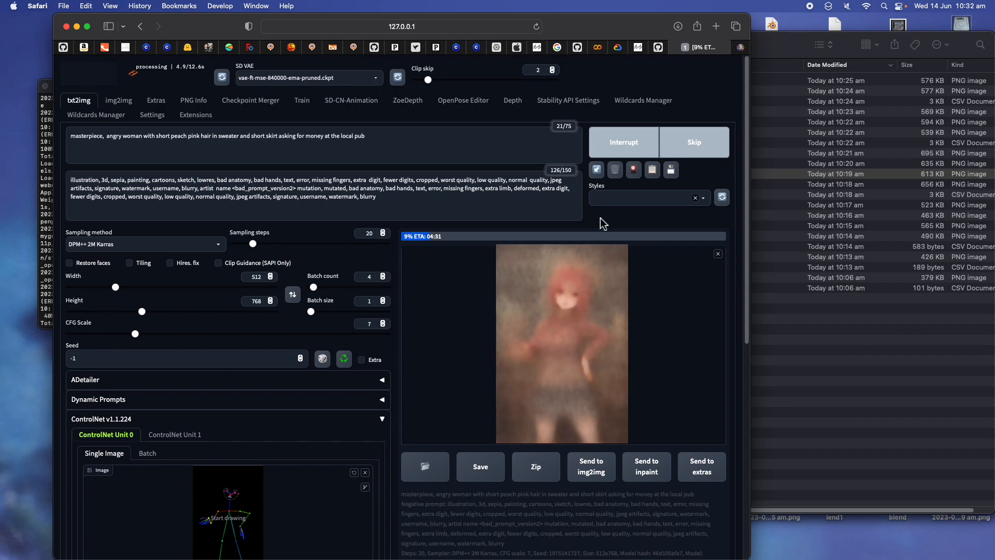
# Switch to the Leonardo.Ai page and load beta.dreamstudio.ai in its place.
pyautogui.moveTo(740, 46)
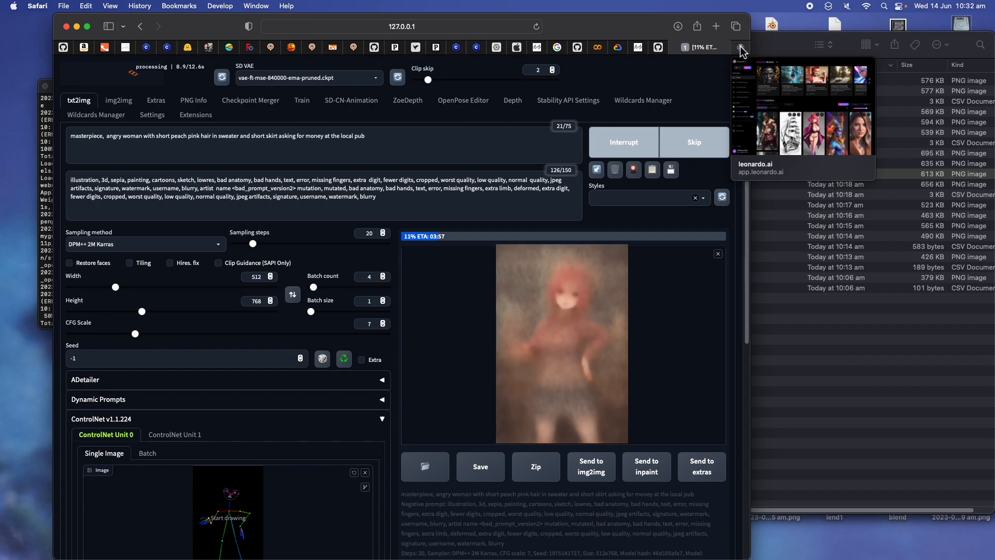
pyautogui.click(740, 45)
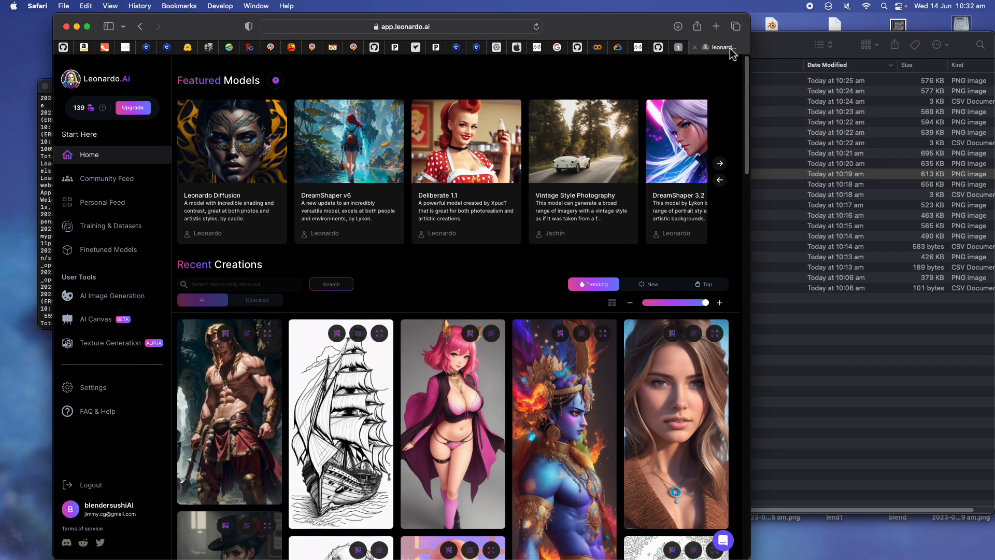
pyautogui.click(479, 28)
pyautogui.write('beta.dreamstudio.ai')
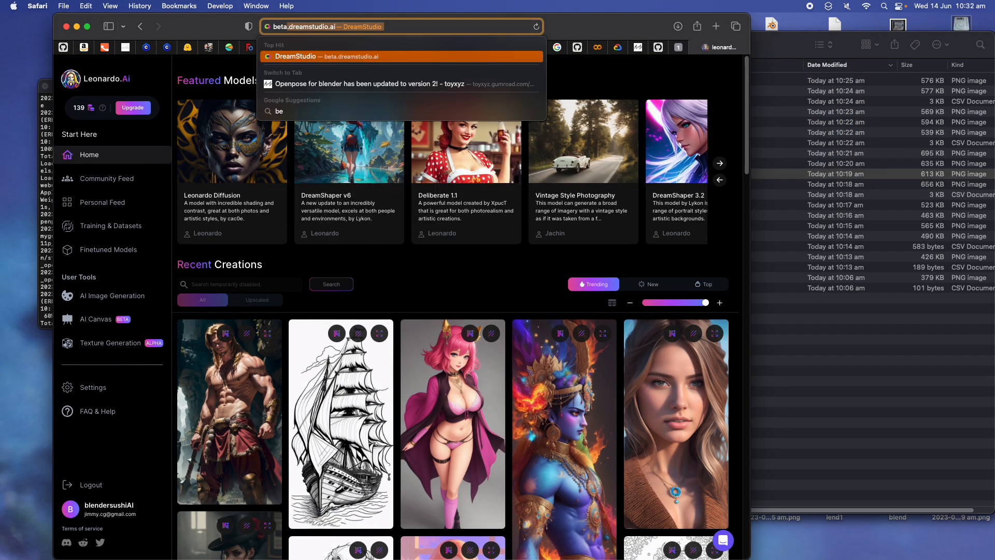
pyautogui.press('Return')
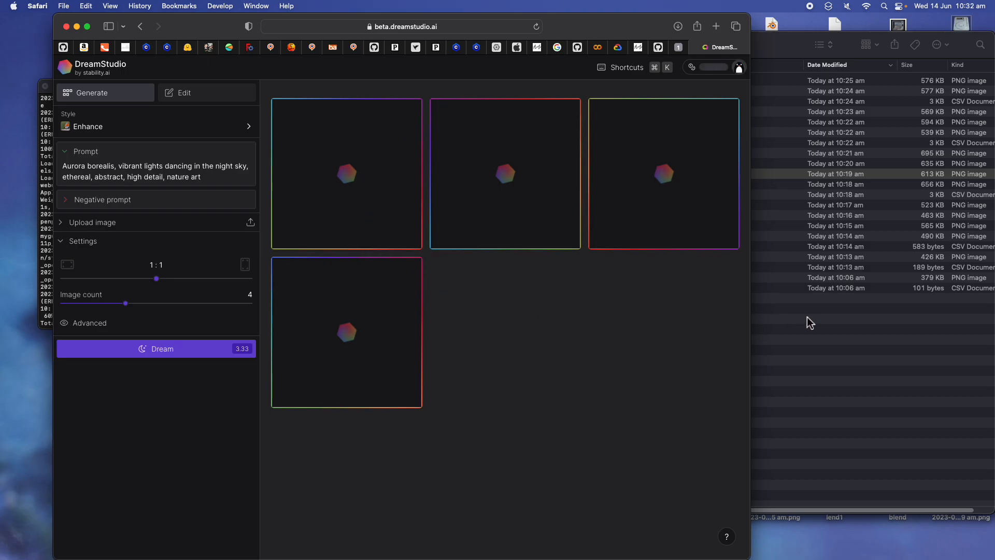
# Find the pink-haired character 00013-1975141727.png in Finder and upload it to DreamStudio as the source image for variations.
pyautogui.click(807, 317)
pyautogui.click(711, 101)
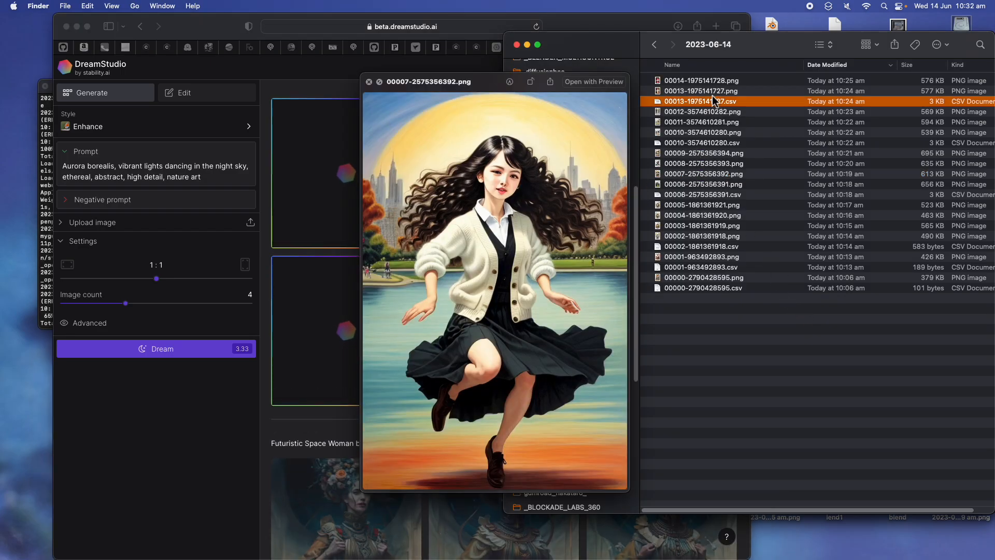
pyautogui.click(710, 84)
pyautogui.click(712, 91)
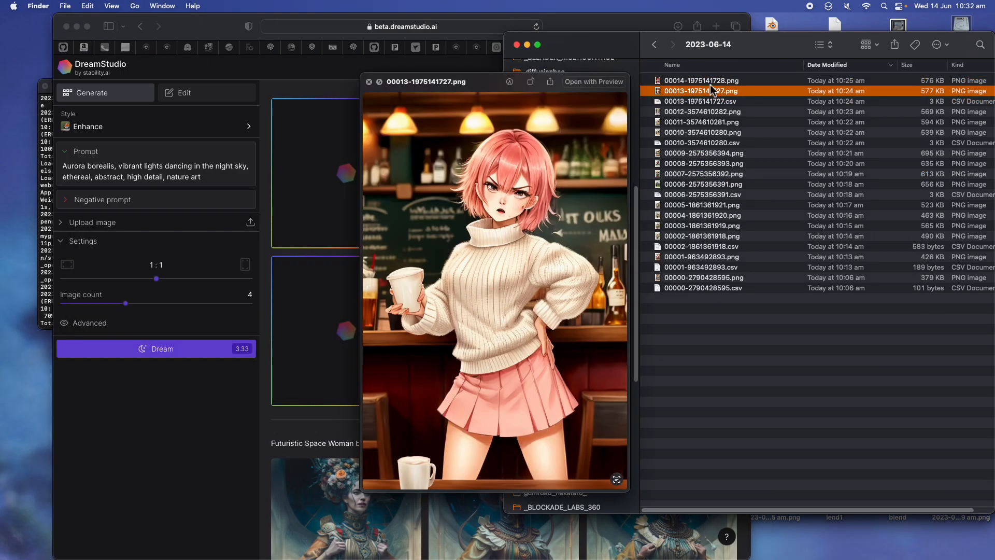
pyautogui.moveTo(713, 91); pyautogui.dragTo(446, 238)
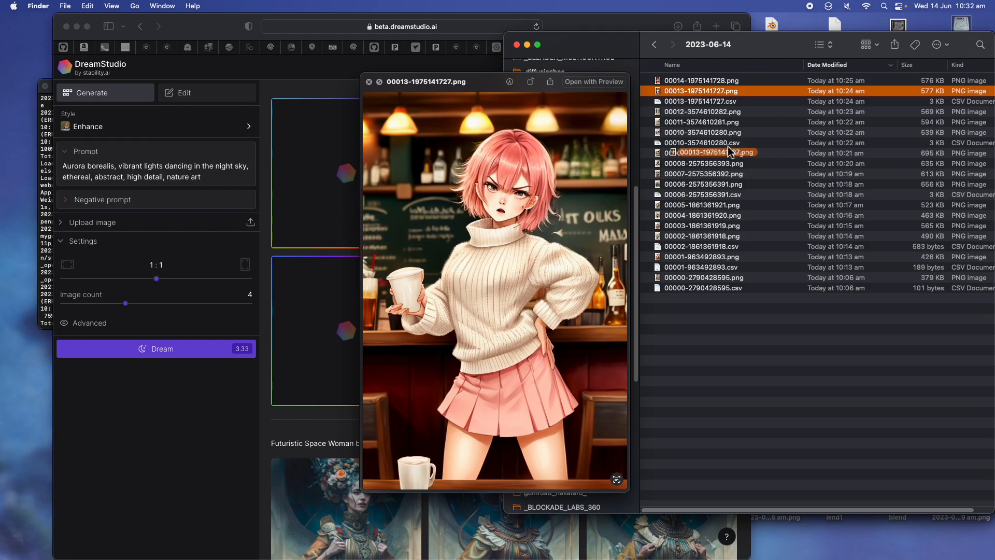
pyautogui.click(143, 230)
pyautogui.click(83, 227)
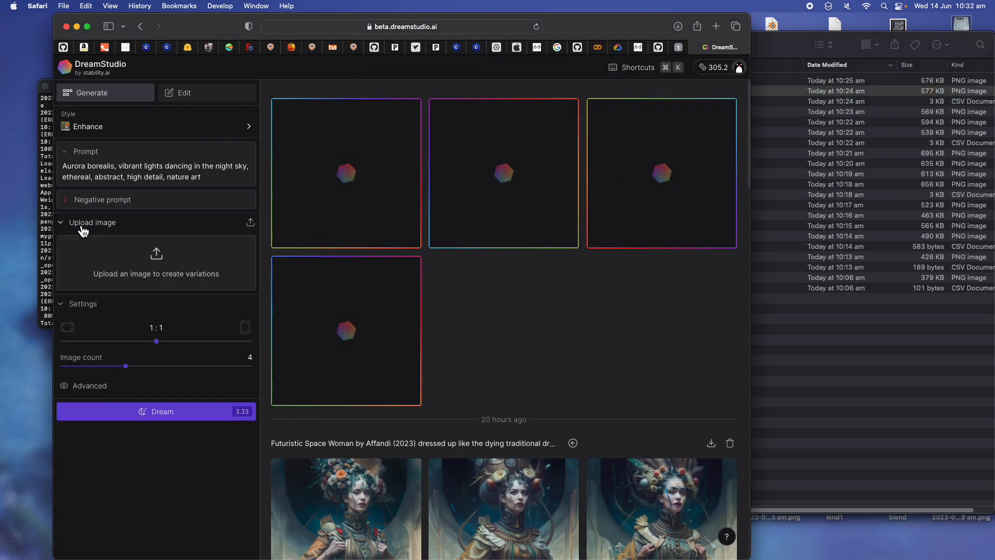
pyautogui.moveTo(787, 94); pyautogui.dragTo(190, 274)
pyautogui.click(233, 110)
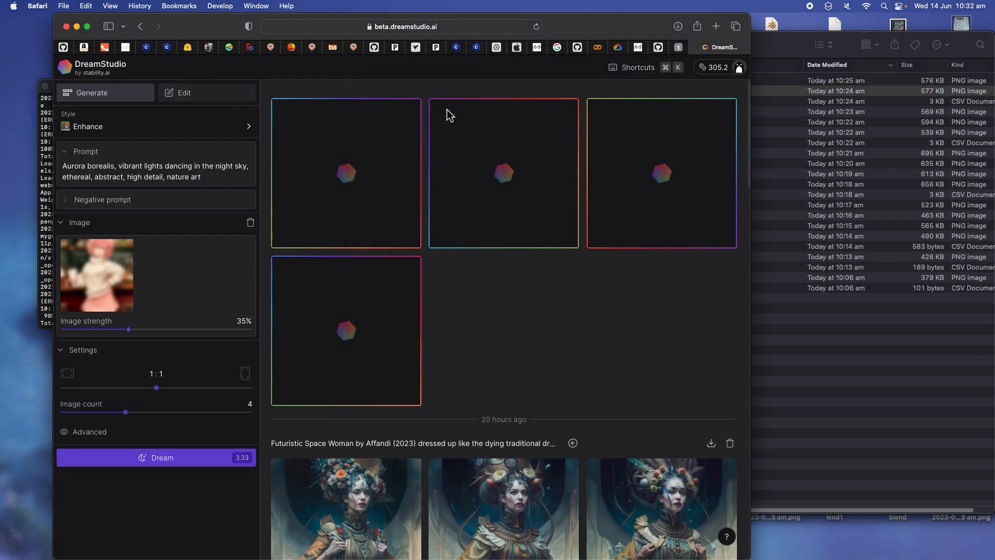
# Copy the positive prompt from the Stable Diffusion web UI and replace the DreamStudio prompt with it.
pyautogui.click(678, 47)
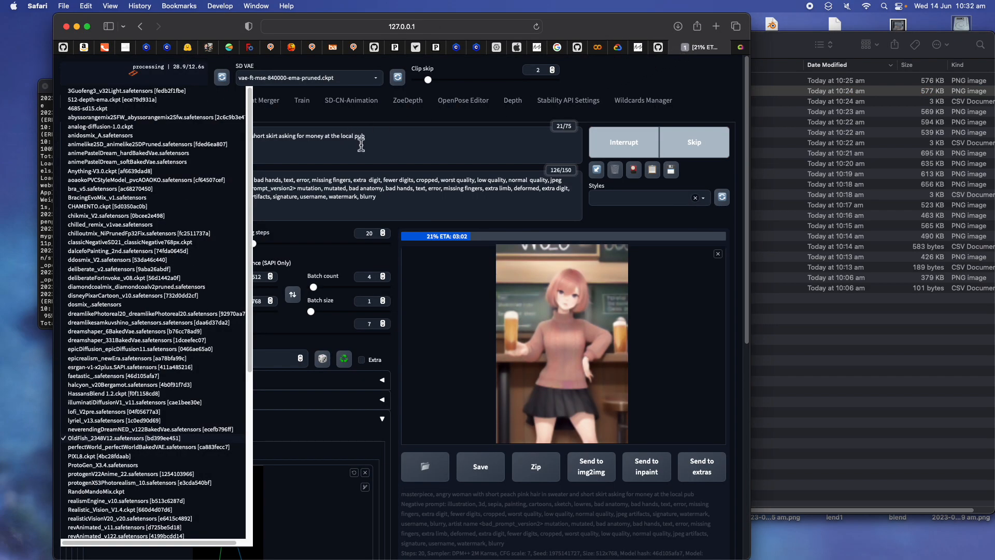
pyautogui.tripleClick(279, 147)
pyautogui.press('super+c')
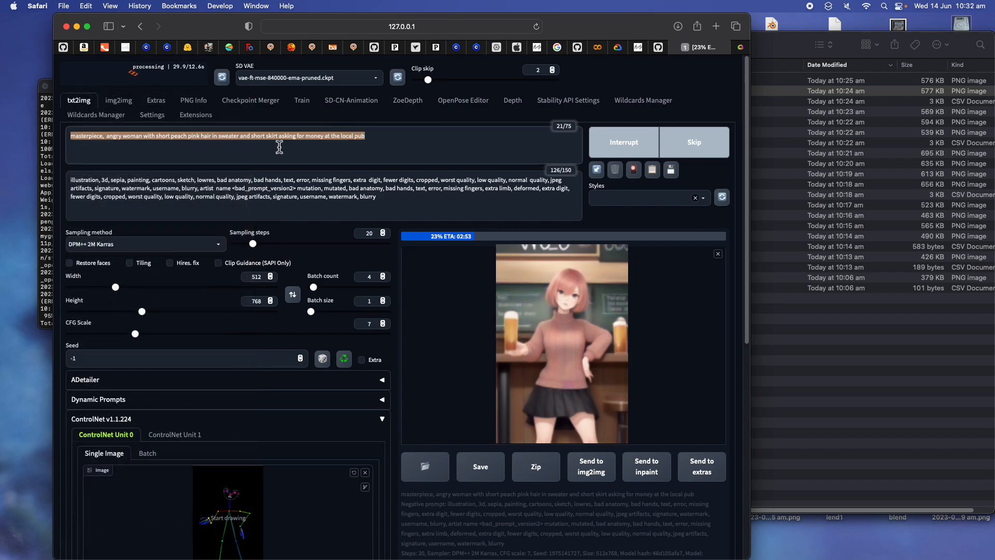
pyautogui.click(739, 47)
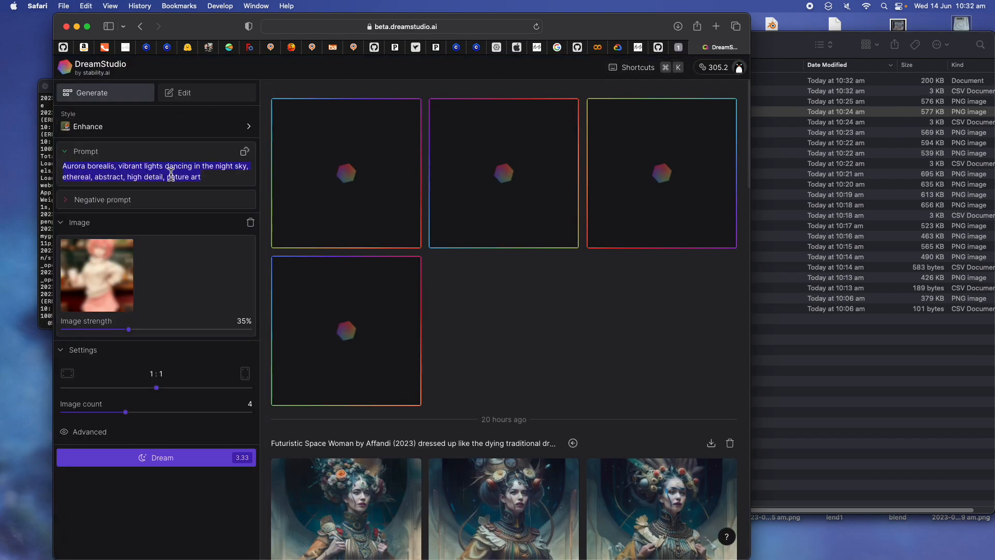
pyautogui.press('super+v')
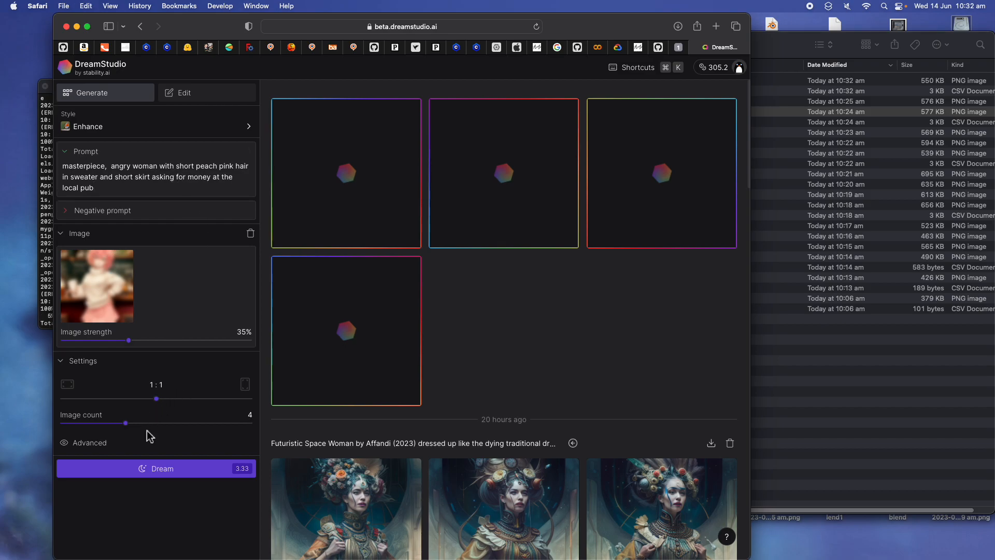
# Generate four DreamStudio variations with a 2:3 aspect ratio and 40% image strength.
pyautogui.moveTo(193, 403); pyautogui.dragTo(228, 409)
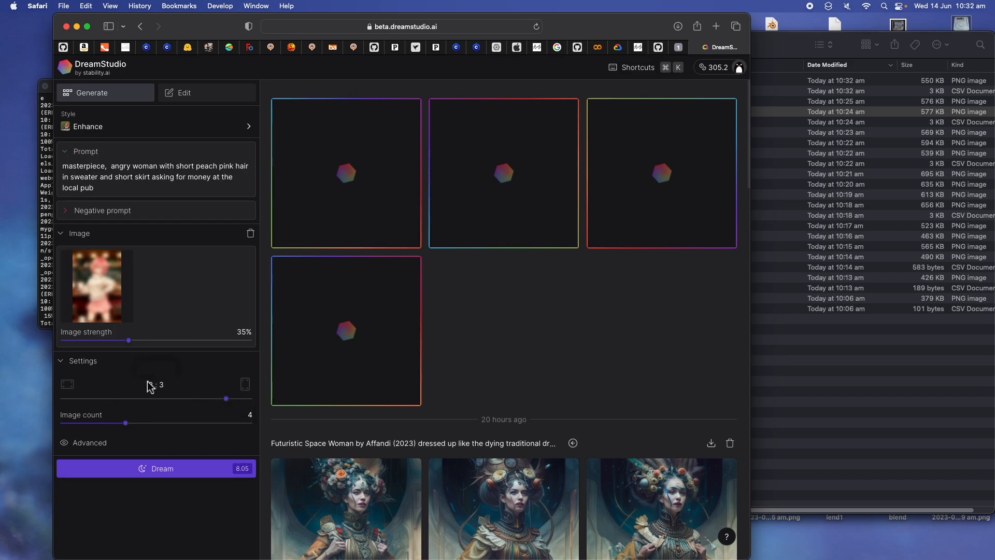
pyautogui.moveTo(134, 431)
pyautogui.mouseDown()
pyautogui.moveTo(187, 427)
pyautogui.moveTo(140, 431)
pyautogui.mouseUp()
pyautogui.moveTo(138, 349)
pyautogui.mouseDown()
pyautogui.moveTo(216, 342)
pyautogui.moveTo(135, 346)
pyautogui.moveTo(143, 346)
pyautogui.mouseUp()
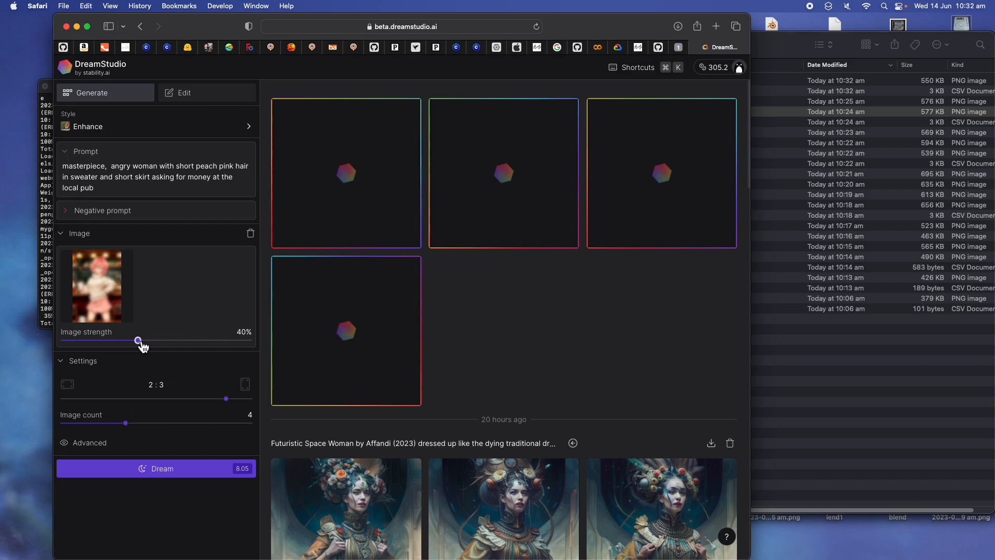
pyautogui.click(189, 470)
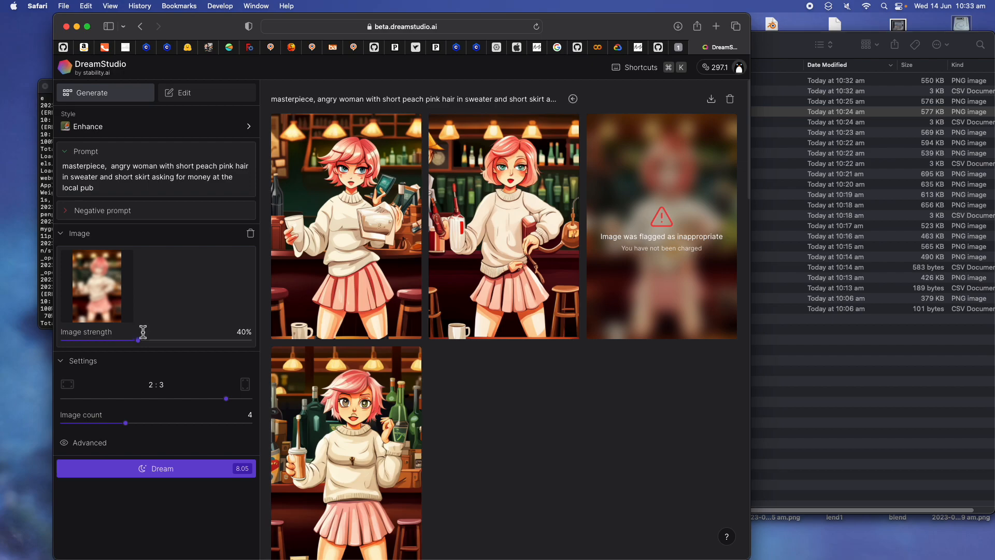
# Generate DreamStudio variations in the Low poly style at 57% image strength, and raise the image strength to 65% while they render.
pyautogui.moveTo(155, 341); pyautogui.dragTo(169, 340)
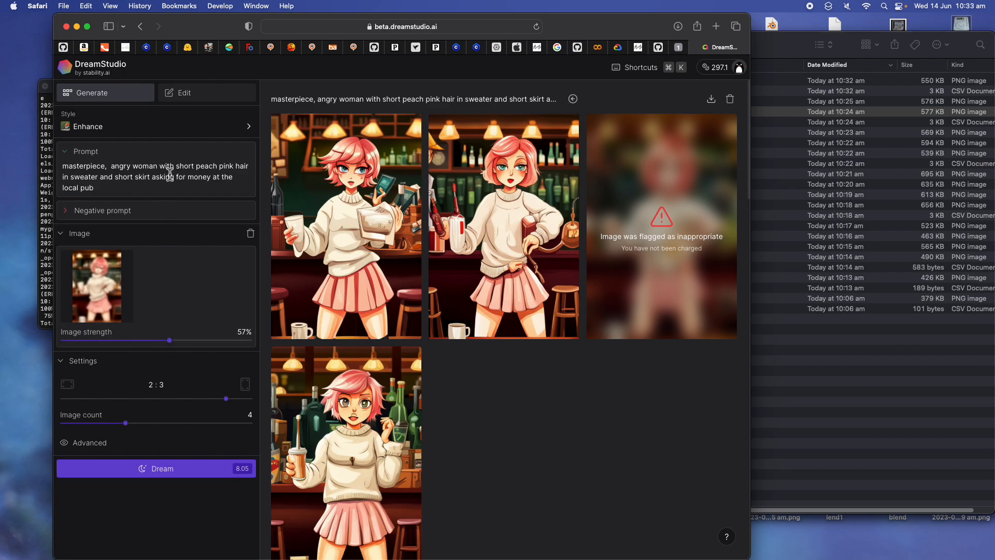
pyautogui.click(247, 130)
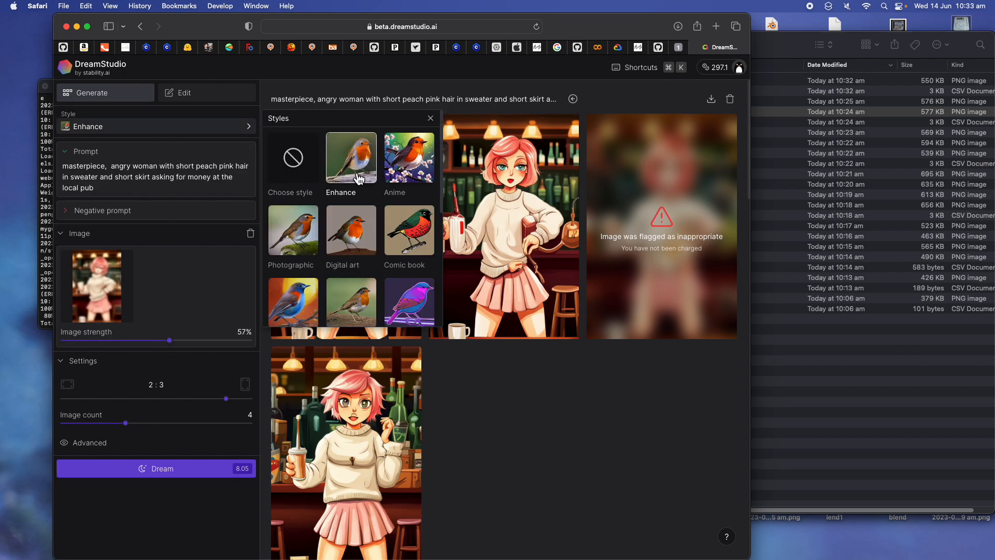
pyautogui.scroll(-5, 373, 250)
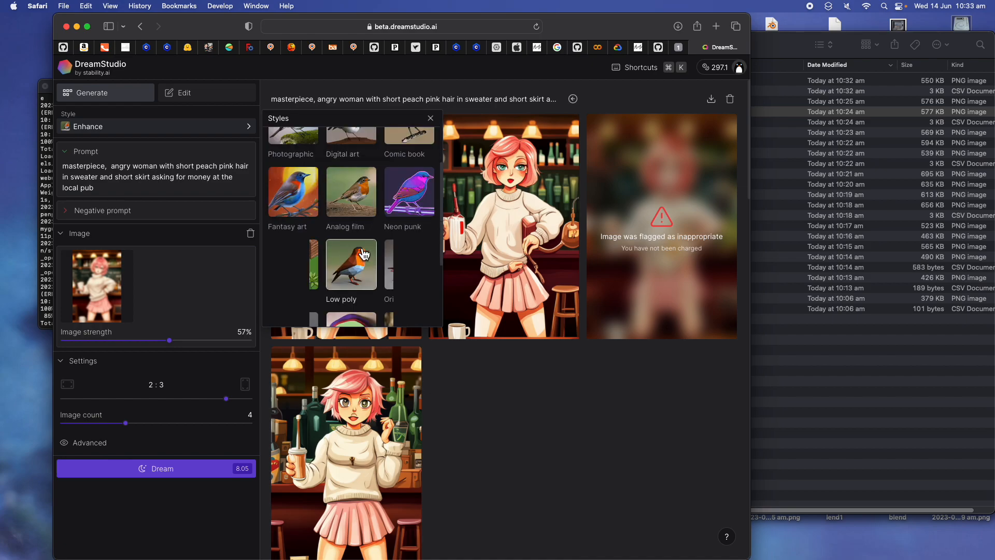
pyautogui.scroll(-1, 363, 252)
pyautogui.click(360, 247)
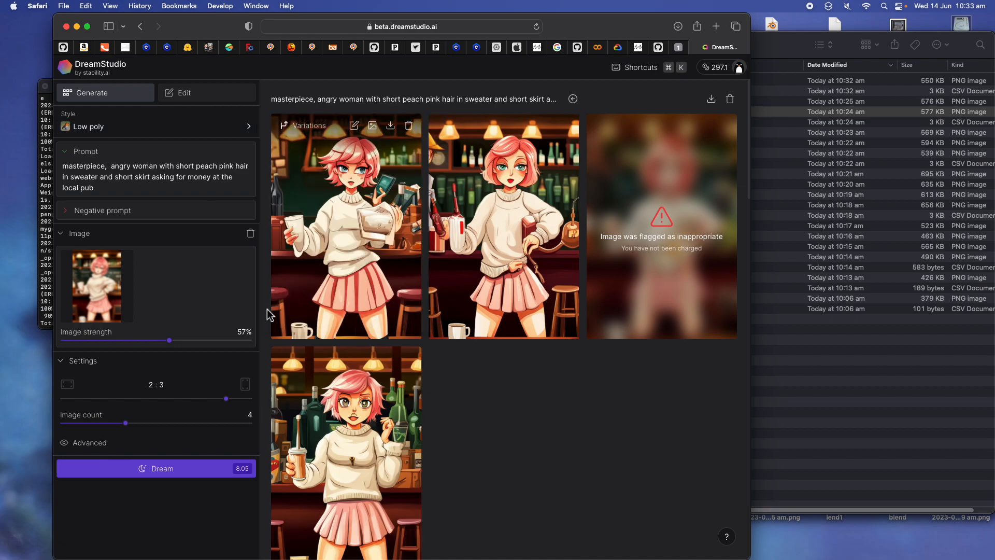
pyautogui.click(164, 470)
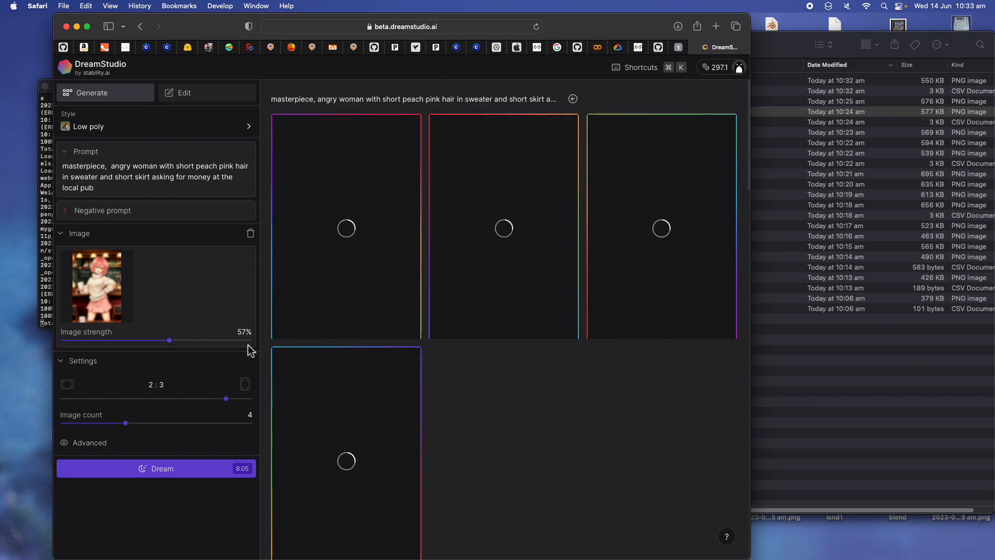
pyautogui.click(185, 342)
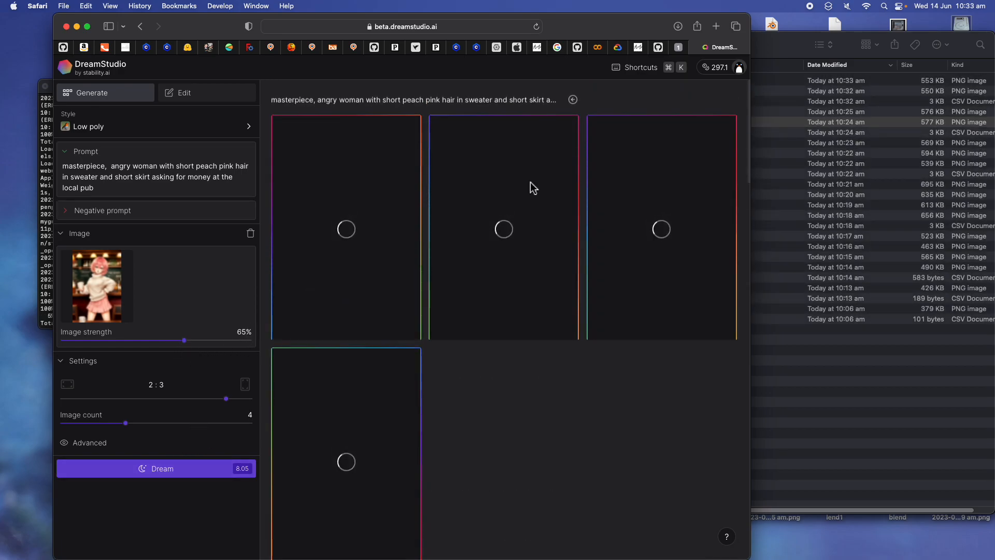
# Switch to Finder, compare previews of the newest images such as 00016-556218783.png and 00015-556218782.png, and return to the Stable Diffusion web UI.
pyautogui.click(679, 47)
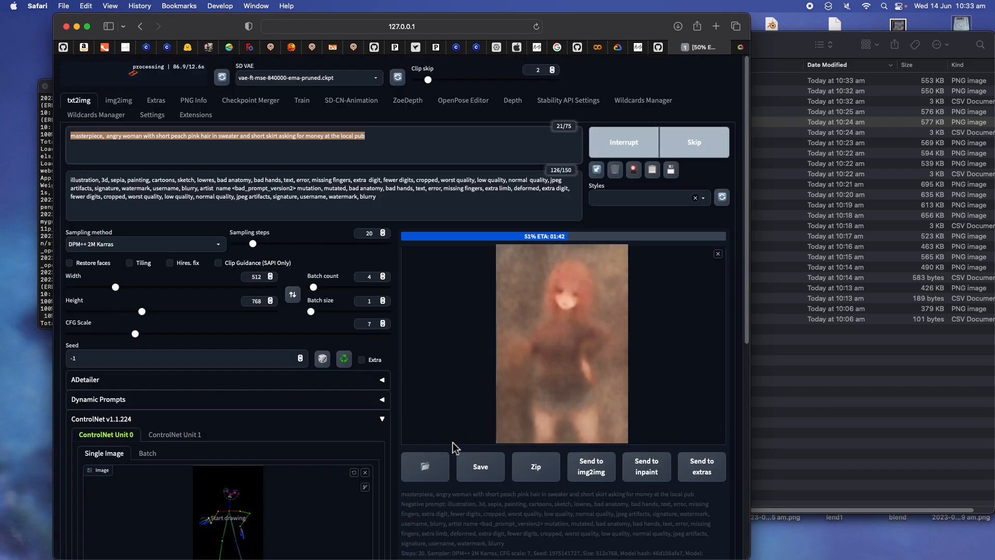
pyautogui.click(813, 160)
pyautogui.click(735, 84)
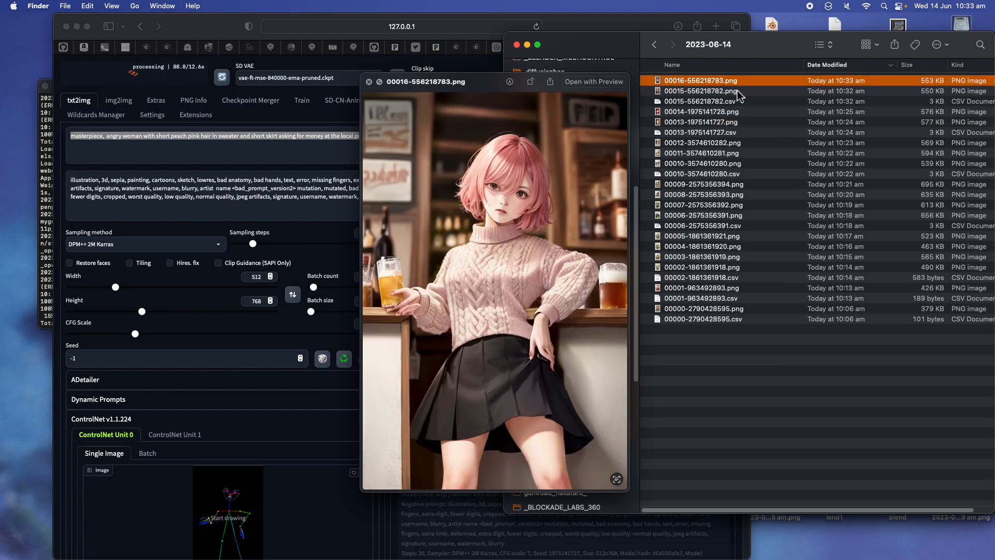
pyautogui.click(737, 91)
pyautogui.press('Up')
pyautogui.press('Down')
pyautogui.press('Down')
pyautogui.press('Up')
pyautogui.press('Up')
pyautogui.press('Down')
pyautogui.press('Up')
pyautogui.click(568, 28)
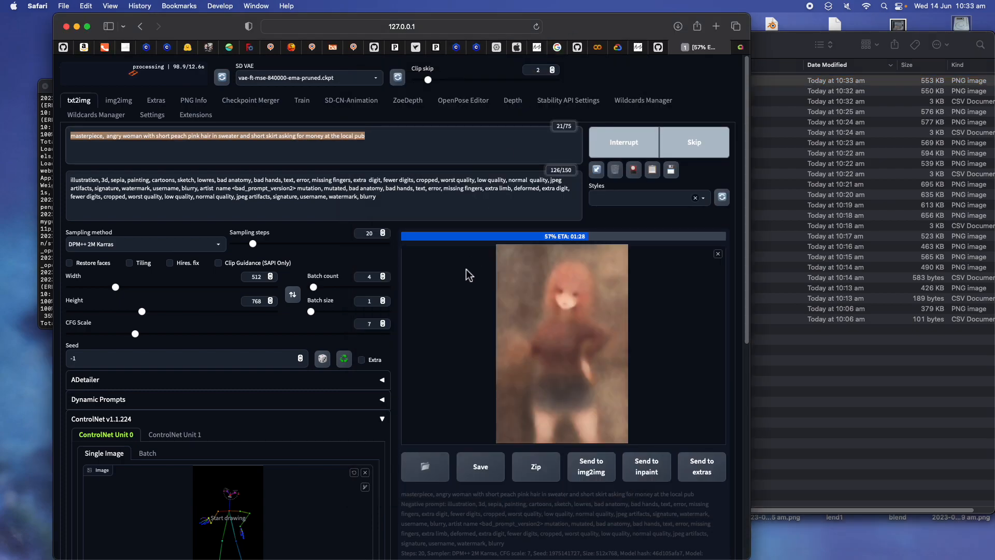
# Interrupt the running txt2img batch and start a new generation with the OldFish_2348V12.safetensors checkpoint.
pyautogui.click(619, 147)
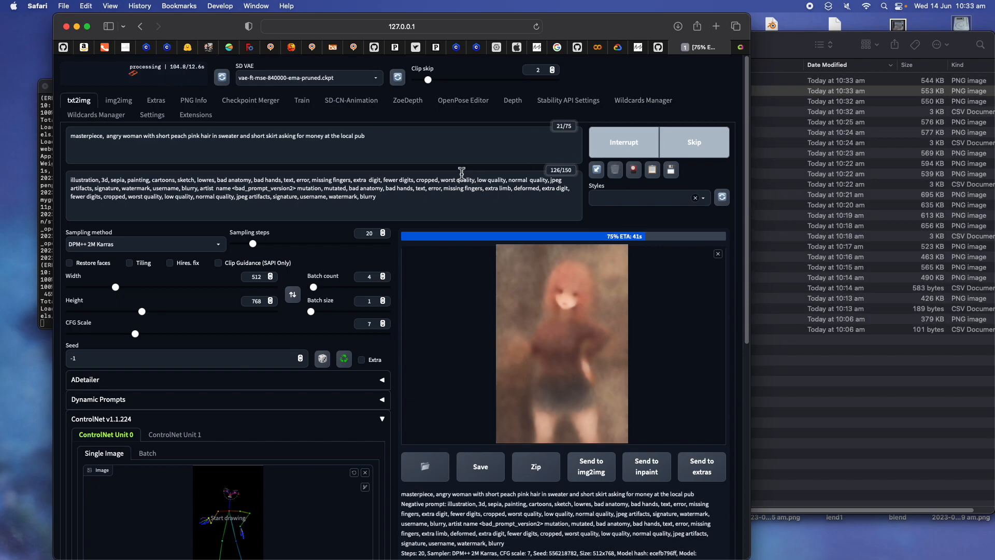
pyautogui.click(157, 77)
pyautogui.click(157, 77)
pyautogui.click(156, 77)
pyautogui.click(302, 100)
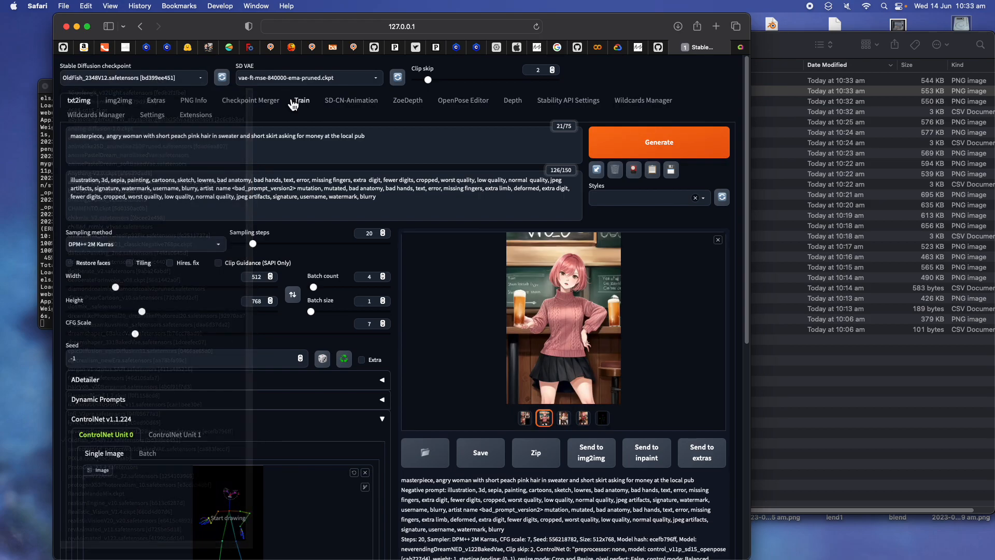
pyautogui.click(89, 104)
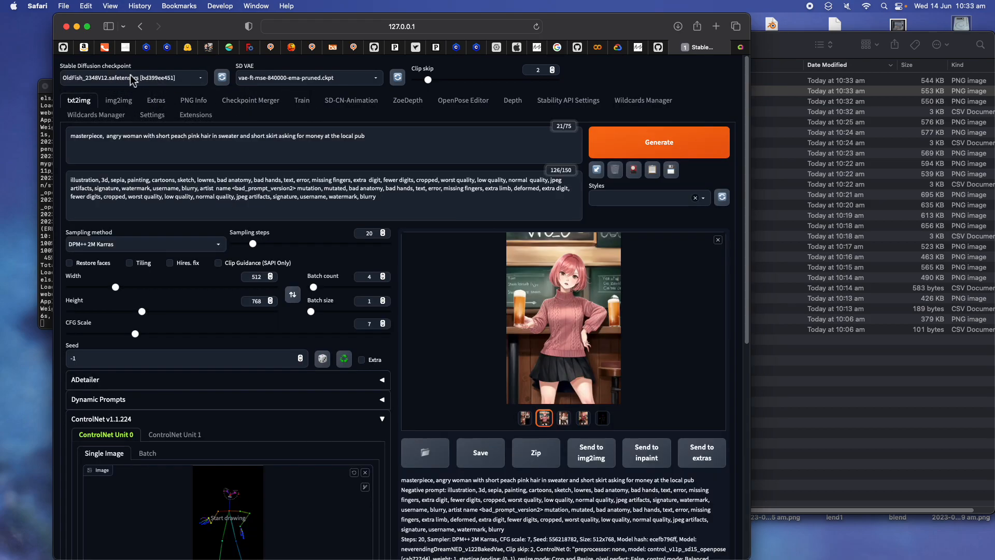
pyautogui.click(618, 149)
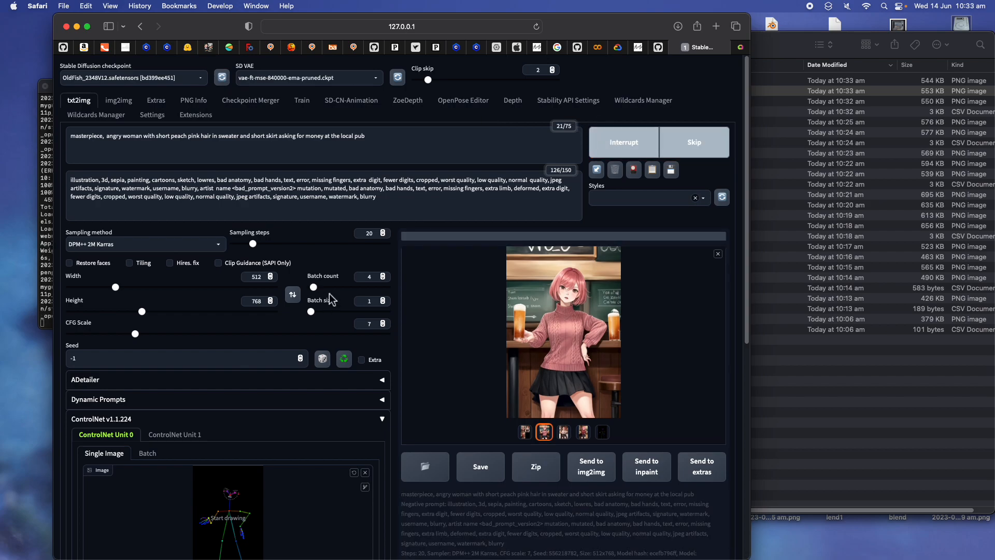
# Switch to DreamStudio and compare the newest Low poly variations with the earlier set.
pyautogui.scroll(-5, 330, 300)
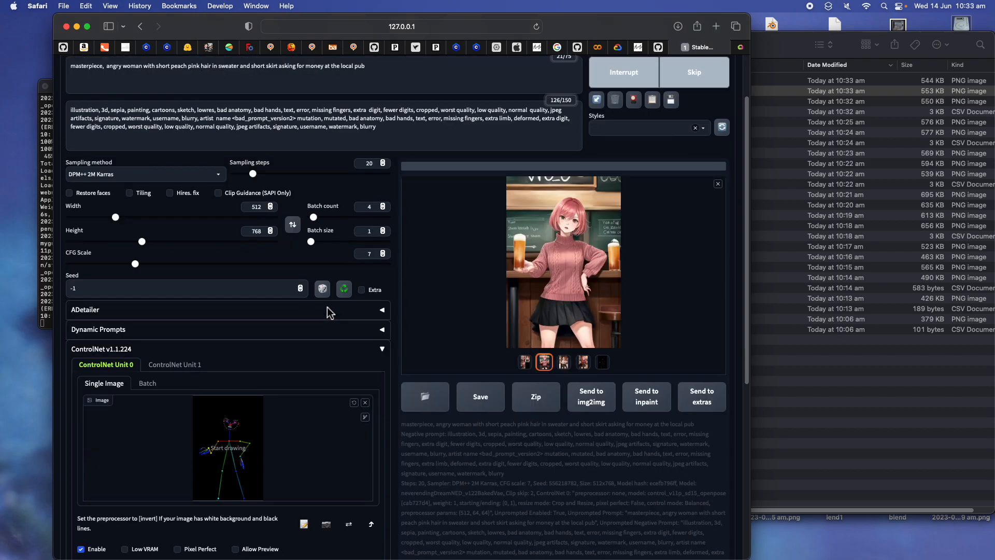
pyautogui.scroll(5, 331, 320)
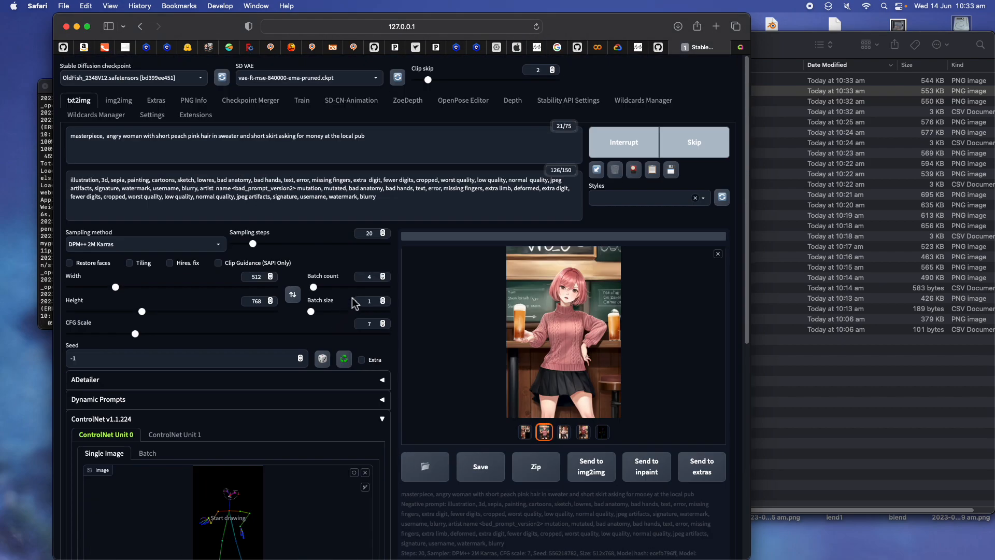
pyautogui.click(740, 48)
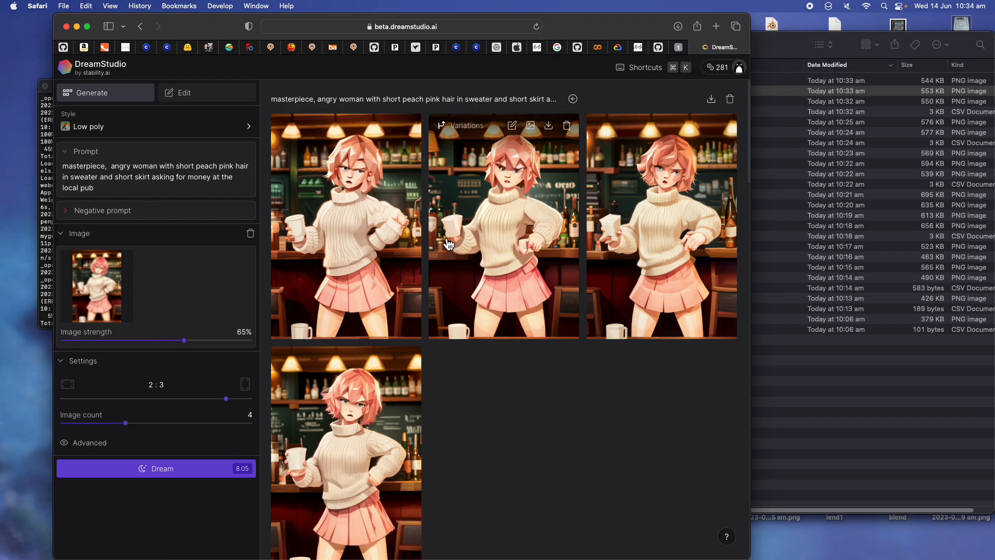
pyautogui.scroll(-8, 384, 360)
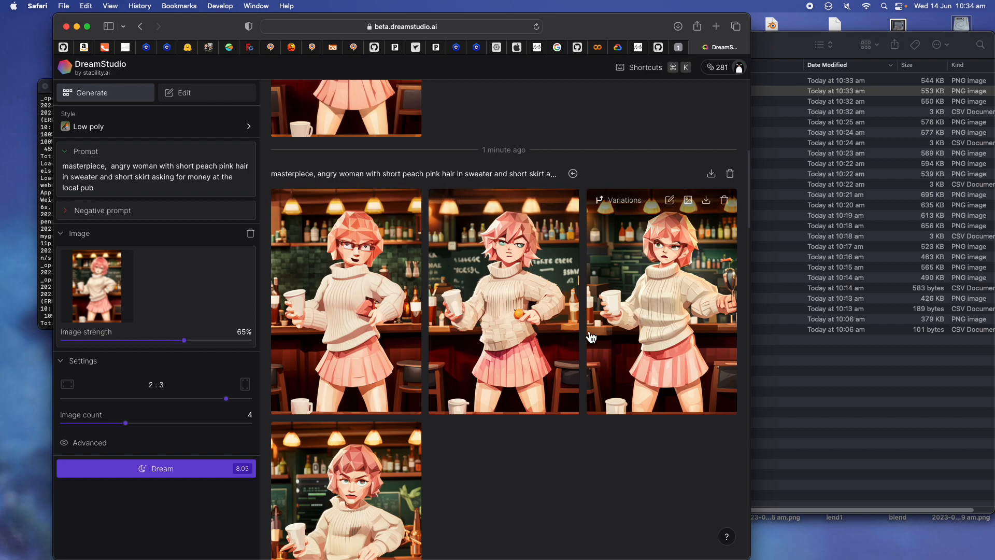
pyautogui.scroll(6, 369, 468)
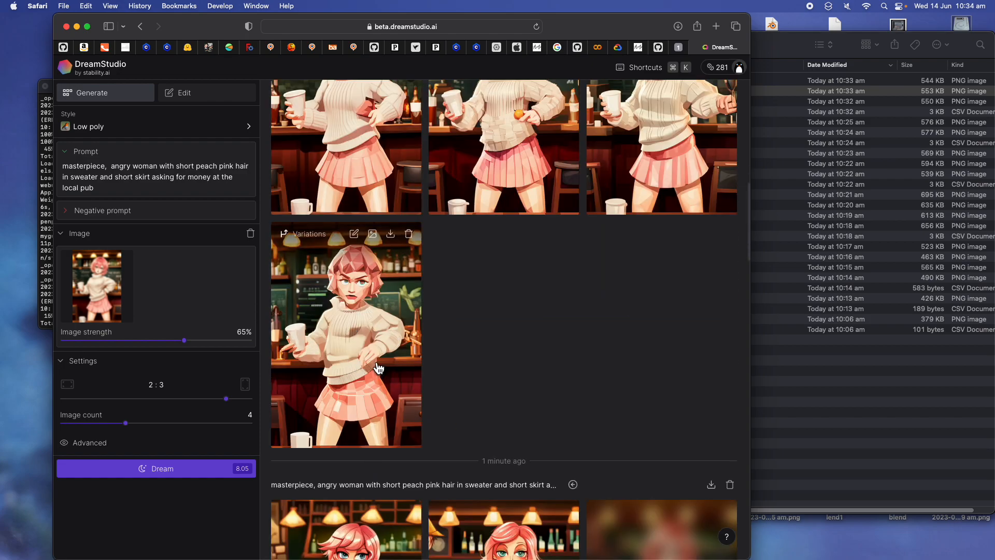
pyautogui.scroll(-7, 382, 369)
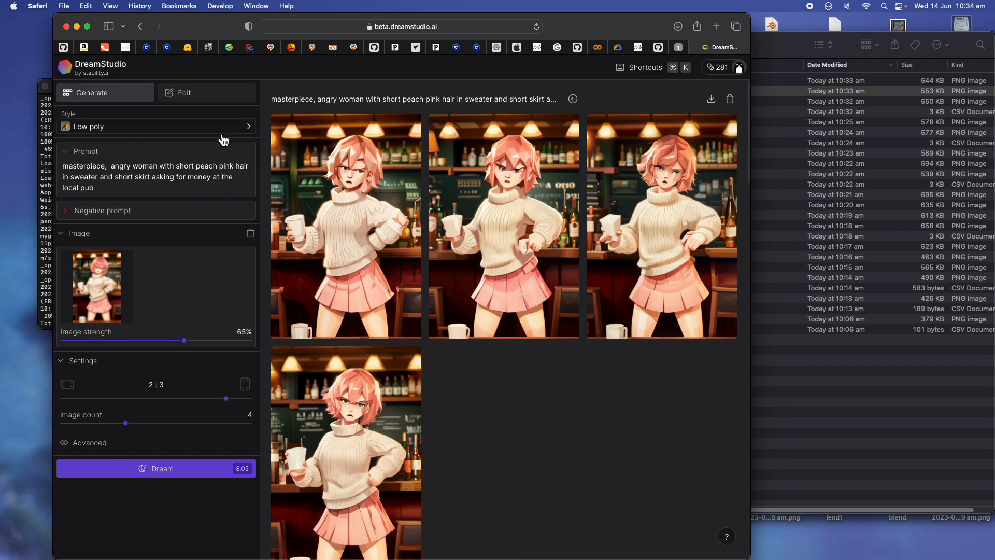
# Generate four DreamStudio variations in the Photographic style at 61% image strength.
pyautogui.click(244, 127)
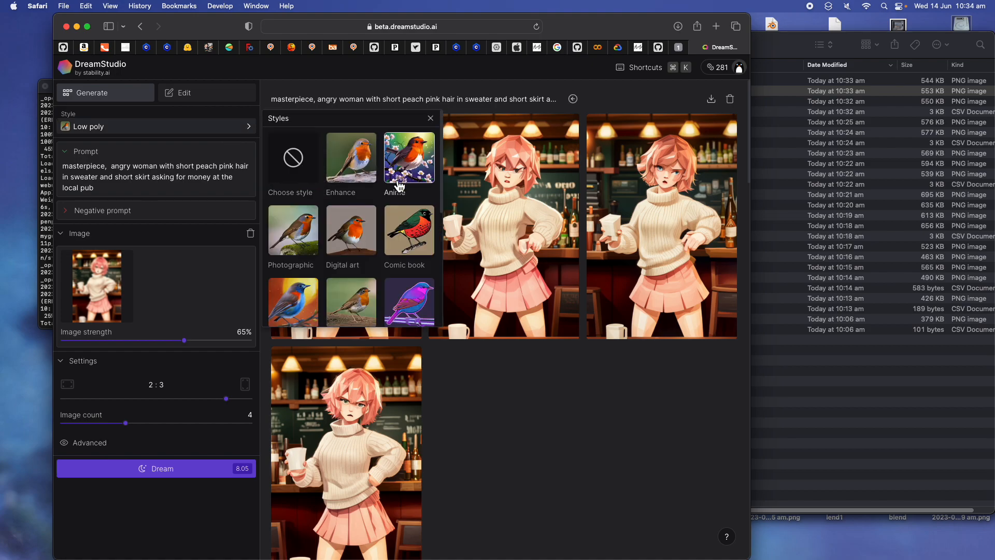
pyautogui.click(293, 230)
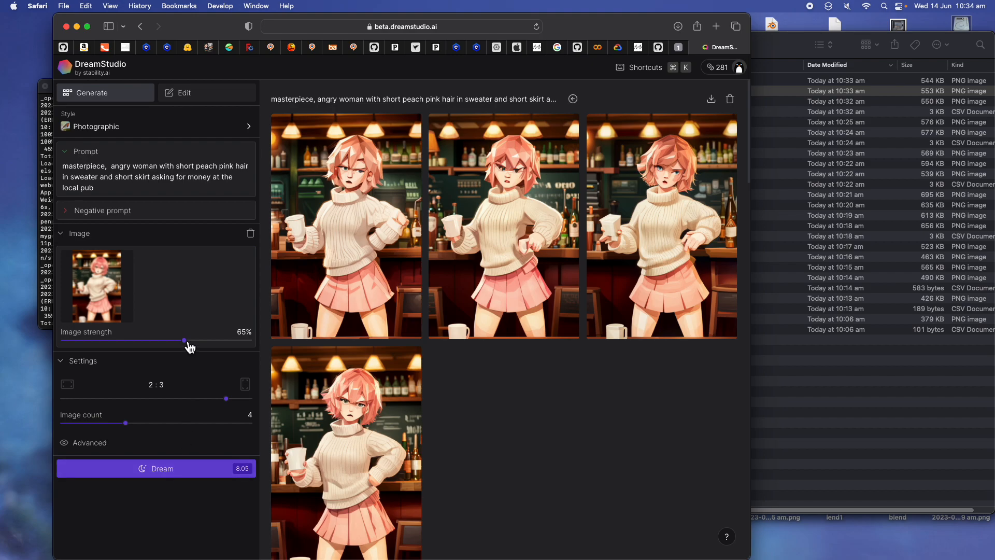
pyautogui.moveTo(193, 345); pyautogui.dragTo(177, 344)
pyautogui.click(168, 469)
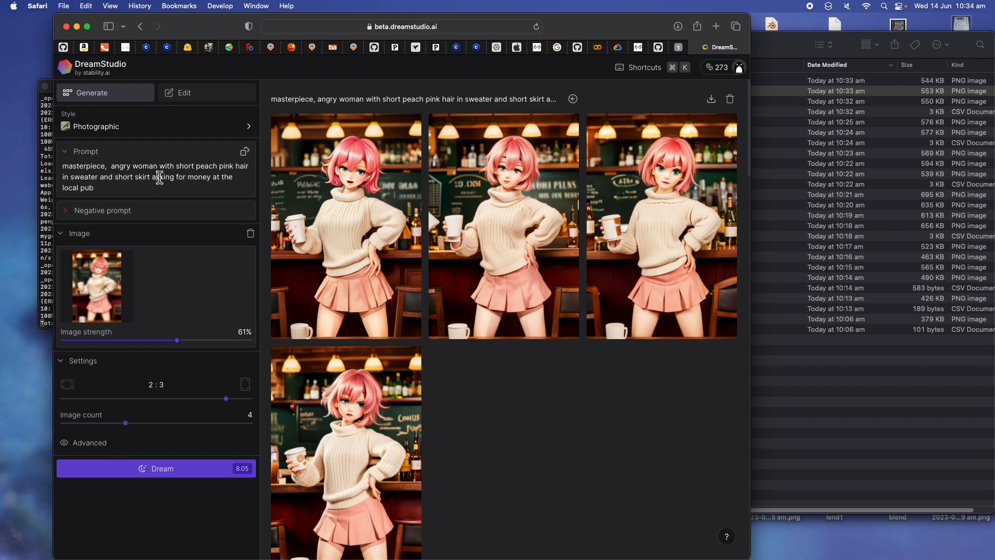
# Replace "asking for money" in the prompt with "holding a beer", generate the variations, and lower the image strength to 51%.
pyautogui.write('holding a beer')
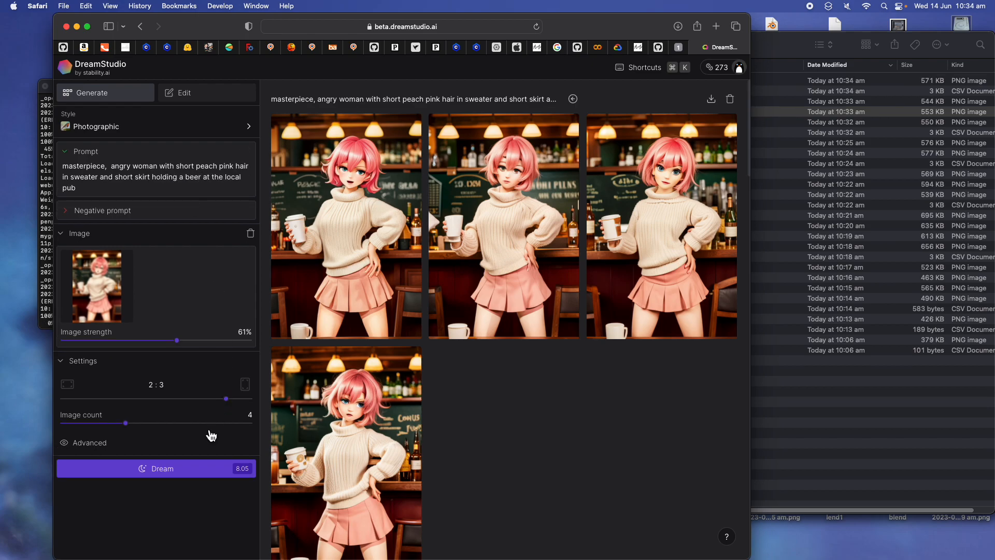
pyautogui.click(191, 470)
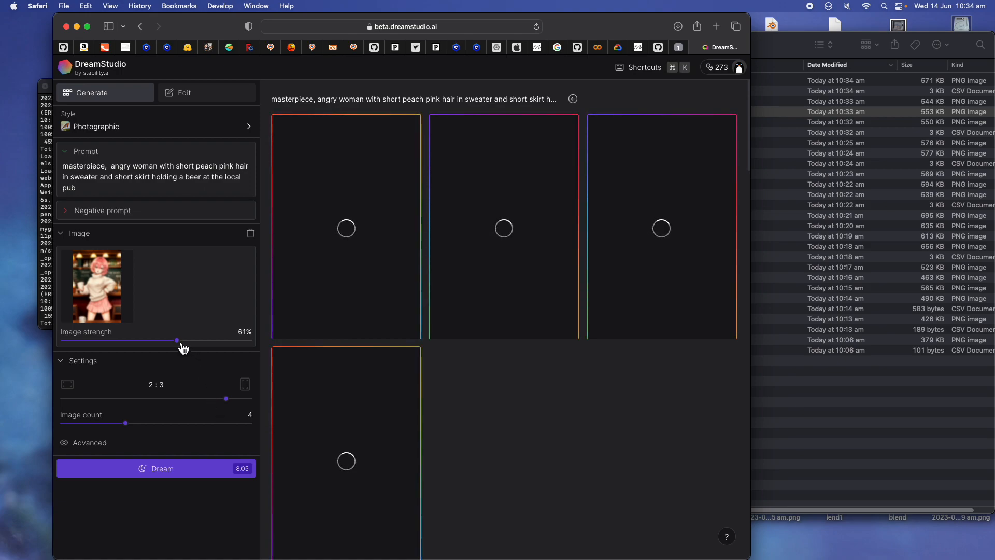
pyautogui.moveTo(183, 348); pyautogui.dragTo(173, 348)
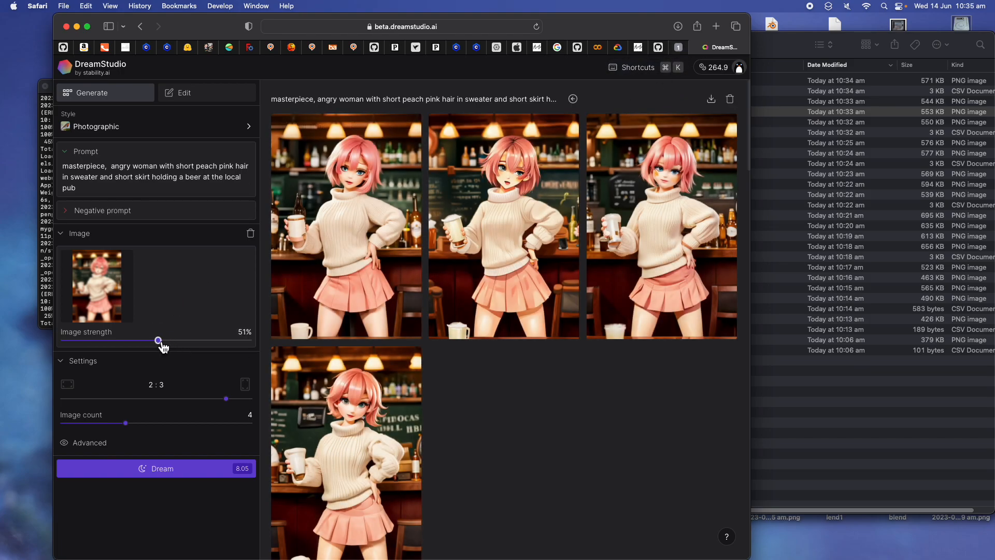
# Enlarge the fourth beer variation and compare it with the other images of the same set.
pyautogui.click(347, 433)
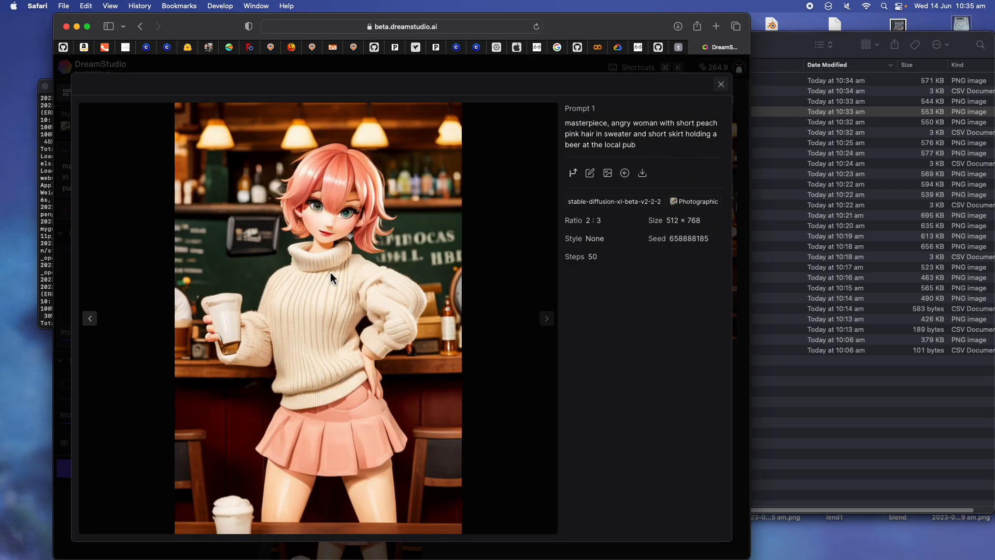
pyautogui.click(90, 318)
pyautogui.click(89, 318)
pyautogui.click(90, 318)
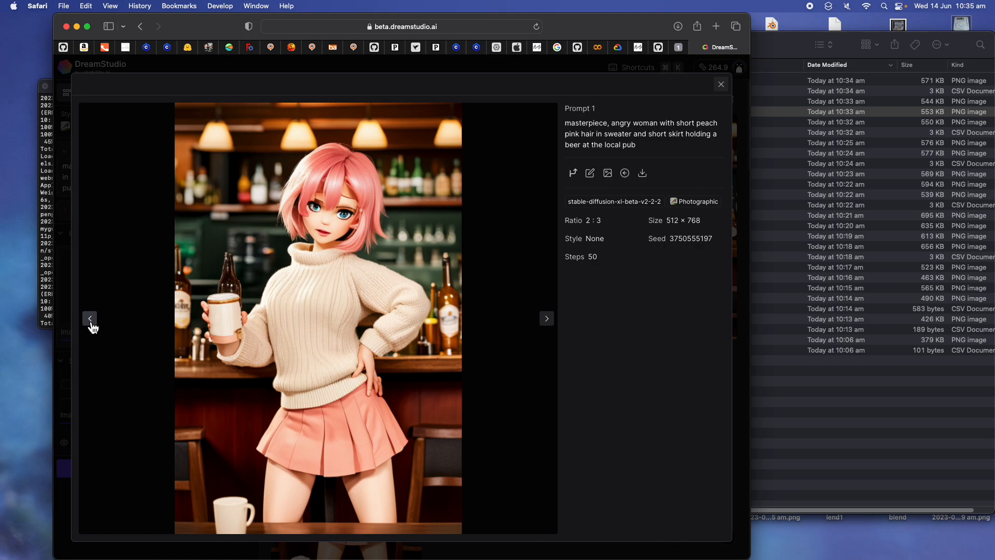
pyautogui.click(547, 319)
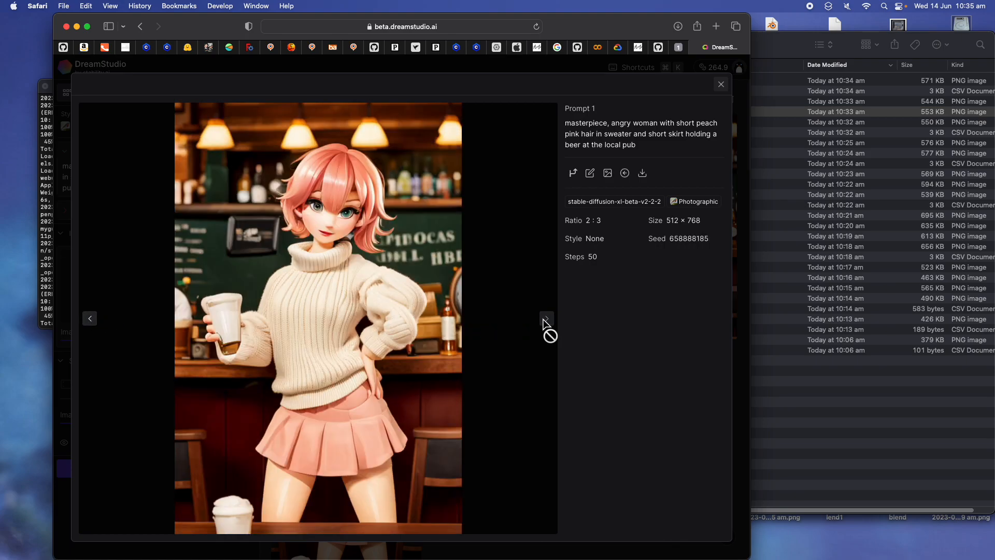
# Use the fourth beer variation as the source image and generate four new variations at 55% image strength.
pyautogui.click(608, 173)
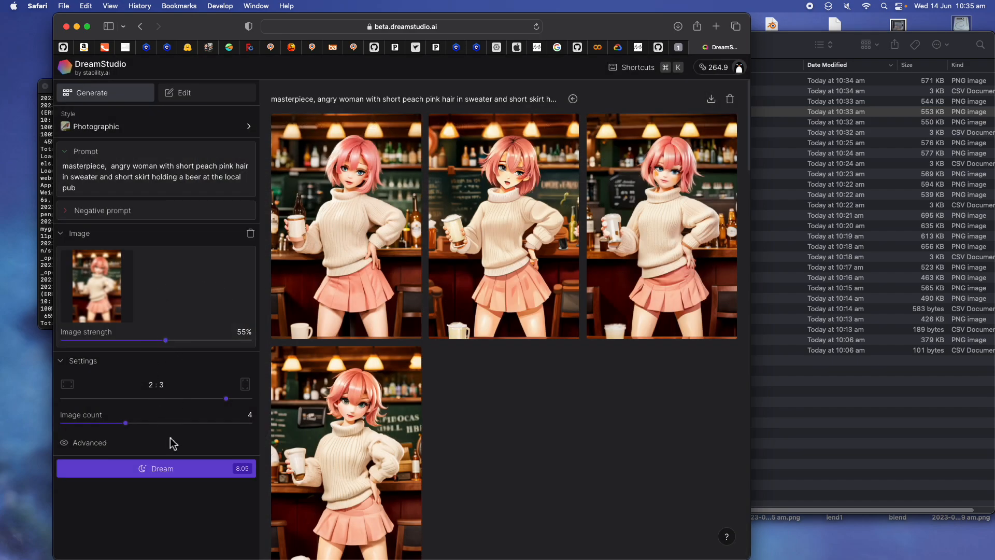
pyautogui.click(169, 469)
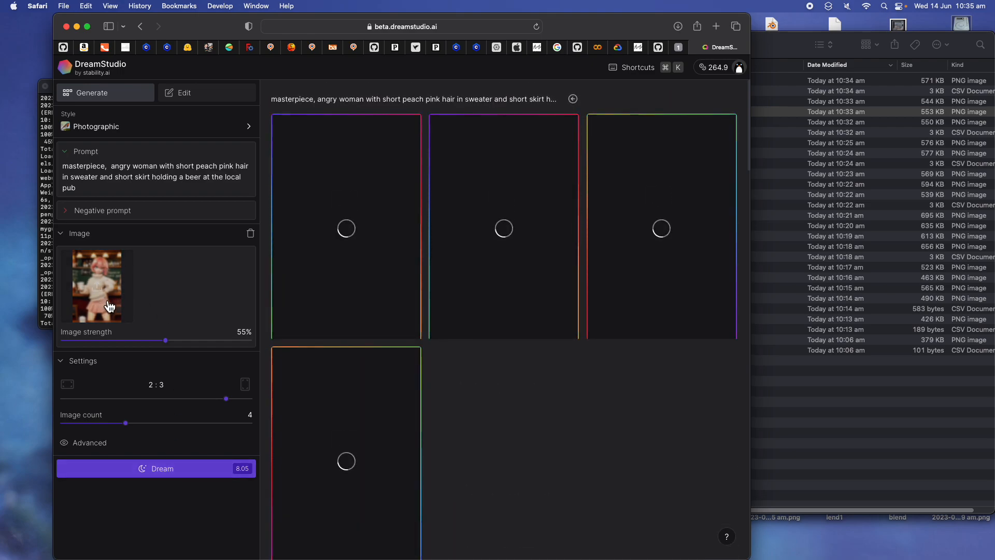
# Open the output folder from the Stable Diffusion web UI and compare Finder previews of the 2023-06-14 images, including 00018-65060758.png and 00019-65060759.png.
pyautogui.click(678, 47)
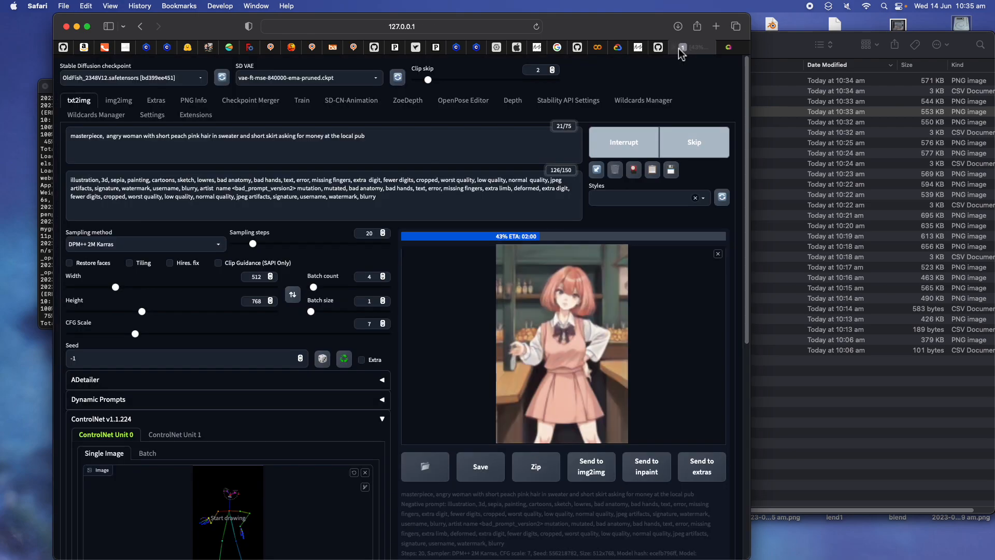
pyautogui.click(425, 466)
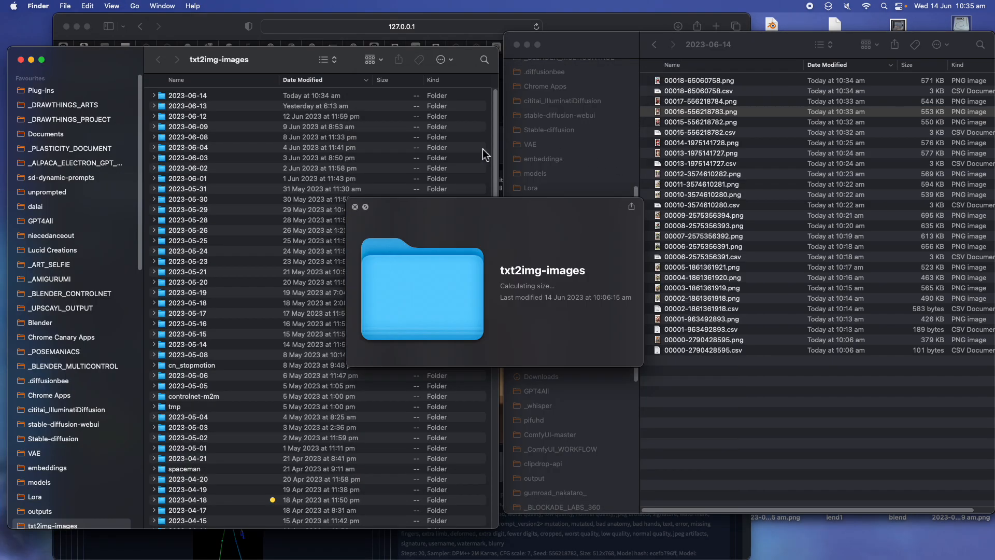
pyautogui.click(692, 82)
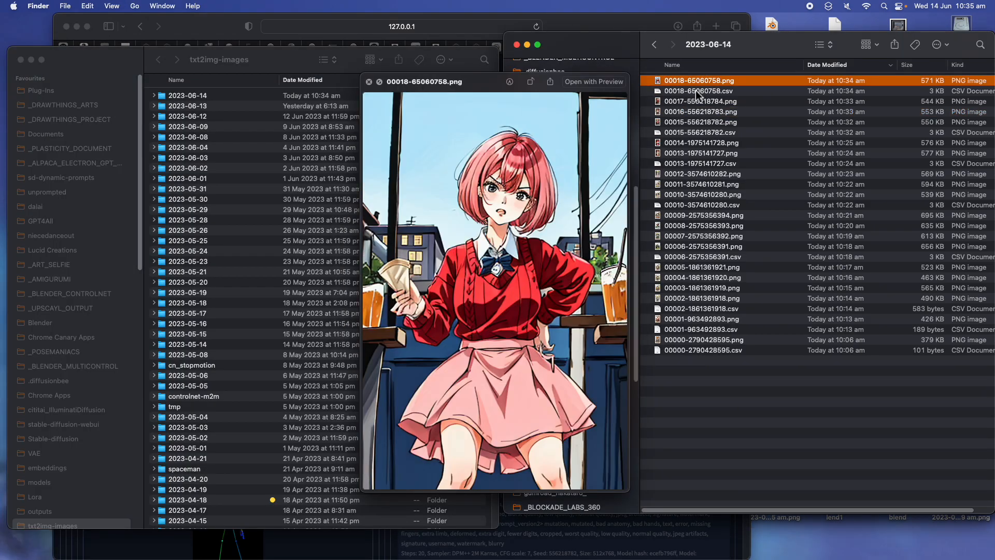
pyautogui.press('Down')
pyautogui.press('Down')
pyautogui.press('Down')
pyautogui.press('Down')
pyautogui.press('Down')
pyautogui.press('Down')
pyautogui.press('Down')
pyautogui.press('Down')
pyautogui.press('Down')
pyautogui.press('Down')
pyautogui.press('Down')
pyautogui.press('Down')
pyautogui.press('Down')
pyautogui.press('Down')
pyautogui.press('Down')
pyautogui.press('Down')
pyautogui.press('Down')
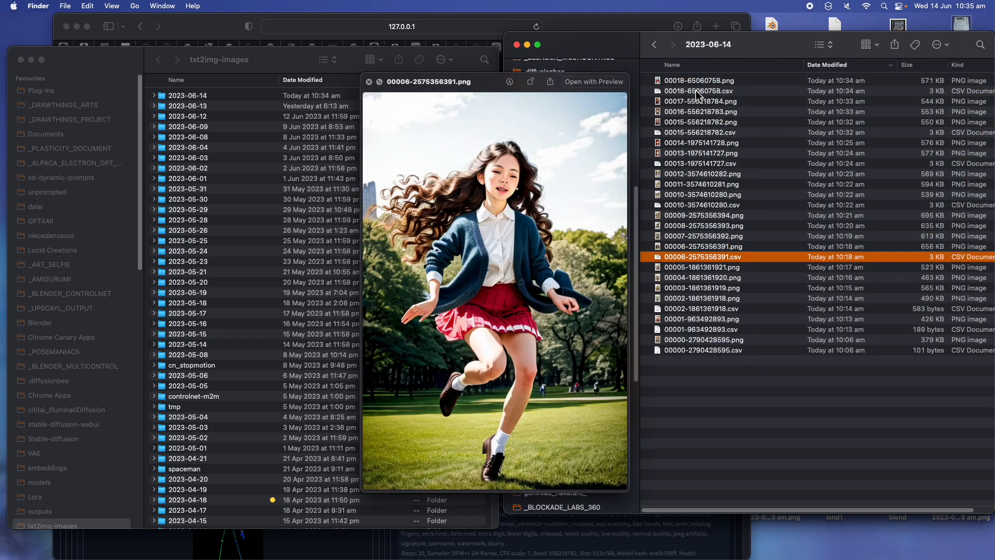
pyautogui.press('Down')
pyautogui.press('Down')
pyautogui.press('Down')
pyautogui.press('Down')
pyautogui.press('Up')
pyautogui.press('Up')
pyautogui.press('Up')
pyautogui.press('Up')
pyautogui.press('Up')
pyautogui.press('Up')
pyautogui.press('Up')
pyautogui.press('Up')
pyautogui.press('Up')
pyautogui.press('Up')
pyautogui.press('Up')
pyautogui.press('Up')
pyautogui.press('Up')
pyautogui.press('Up')
pyautogui.press('Up')
pyautogui.press('Up')
pyautogui.press('Up')
pyautogui.press('Up')
pyautogui.press('Up')
pyautogui.press('Up')
pyautogui.press('Up')
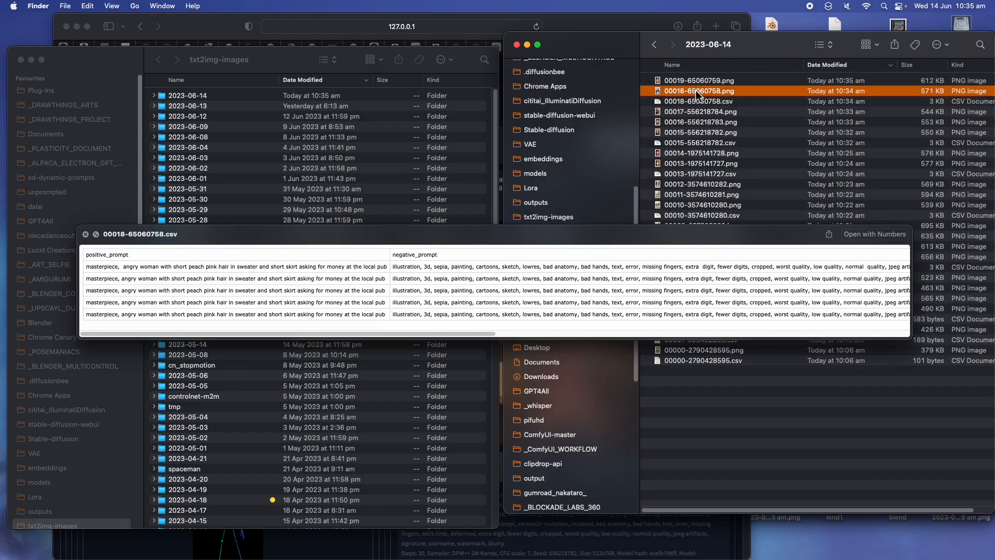
pyautogui.press('Up')
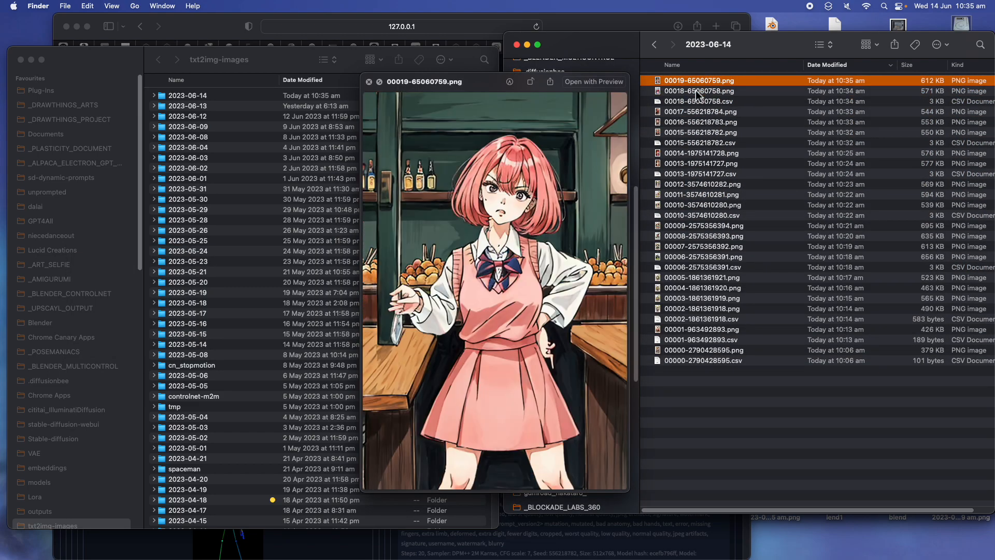
pyautogui.press('Down')
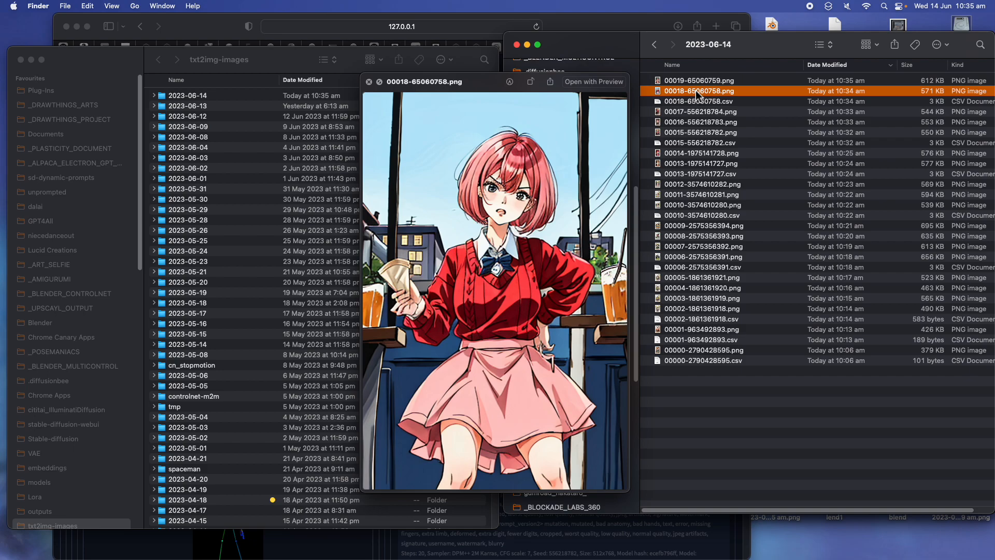
# Return to the Stable Diffusion web UI and examine the ControlNet settings and the available generation scripts.
pyautogui.click(613, 28)
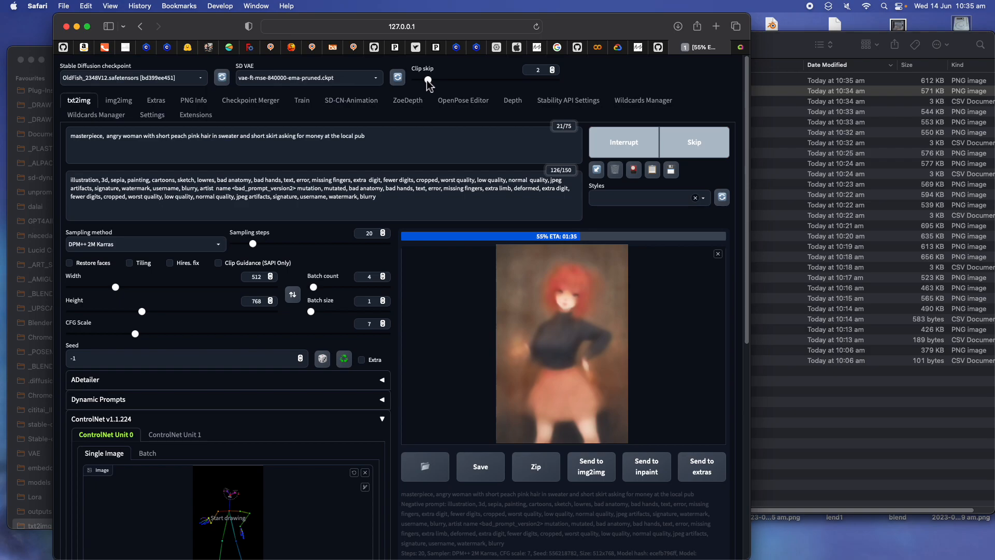
pyautogui.scroll(-10, 407, 193)
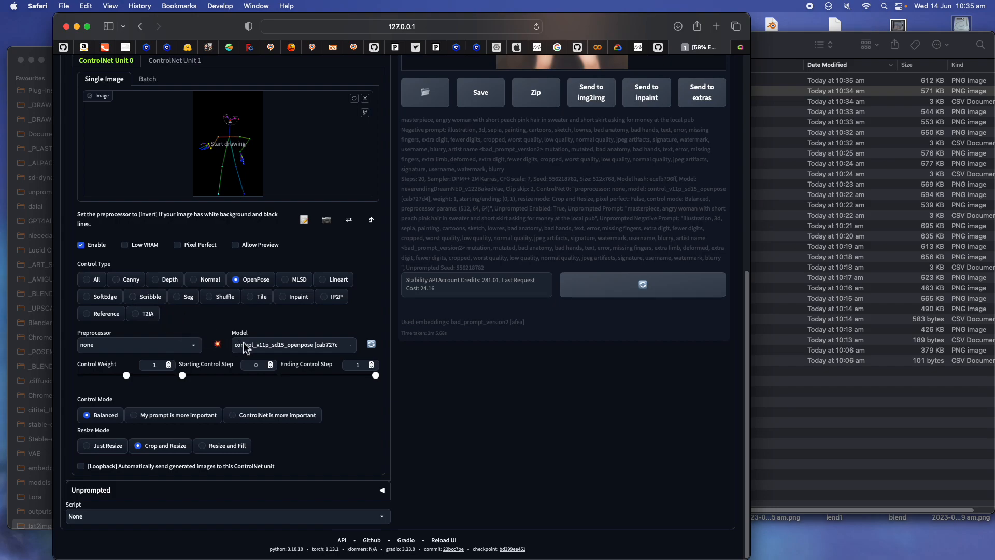
pyautogui.click(339, 518)
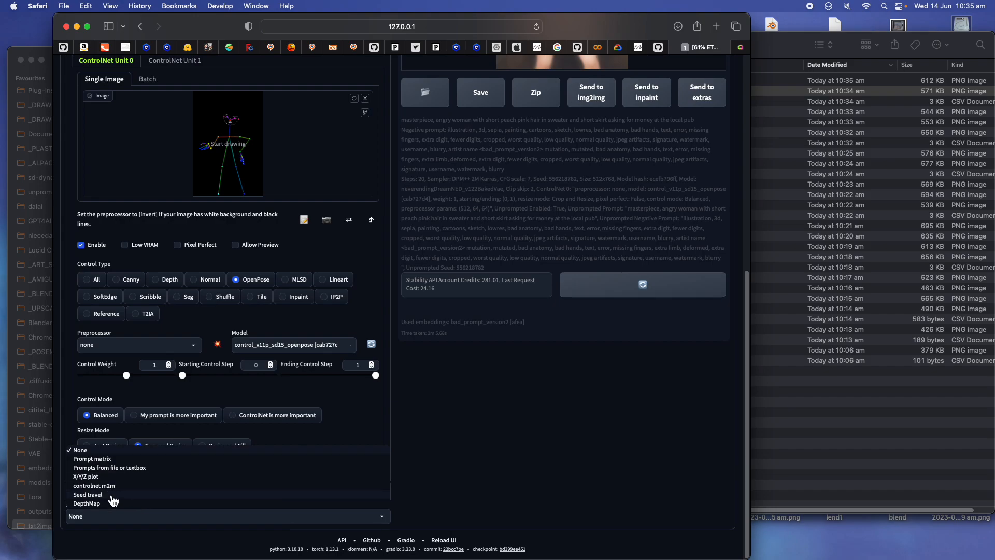
pyautogui.scroll(10, 492, 232)
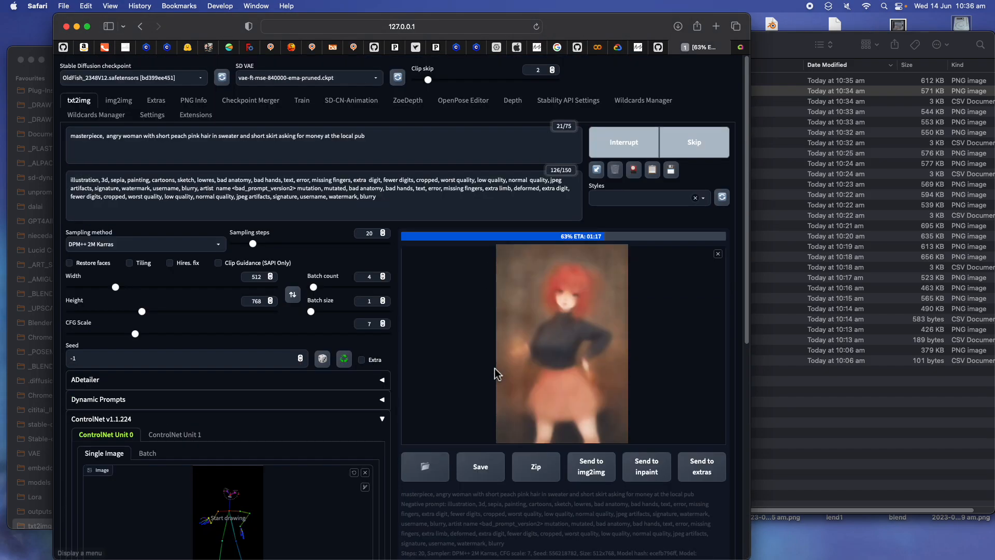
# Switch to Blender and examine the model and input choices for Dream Texture Projection.
pyautogui.hotkey('ctrl', 'Right')
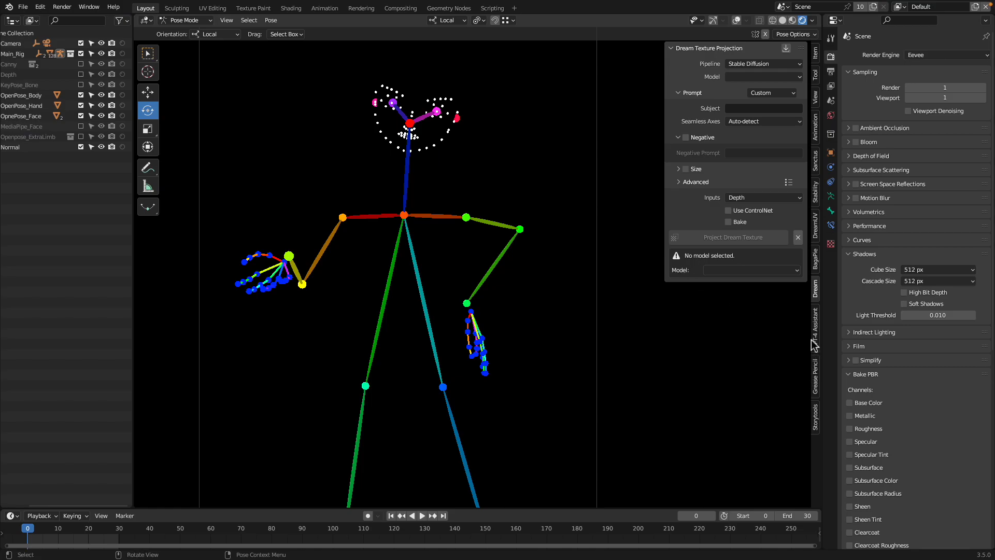
pyautogui.click(767, 270)
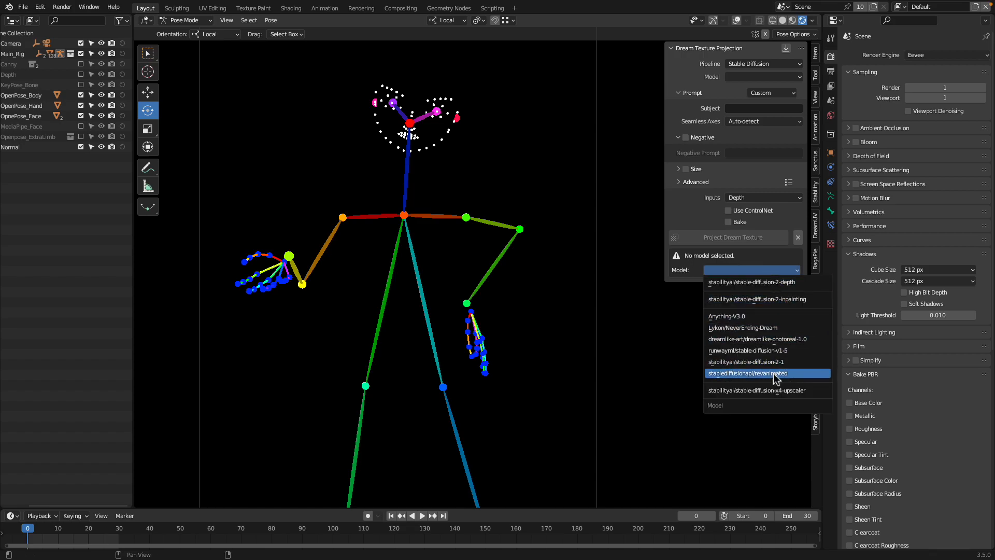
pyautogui.click(741, 198)
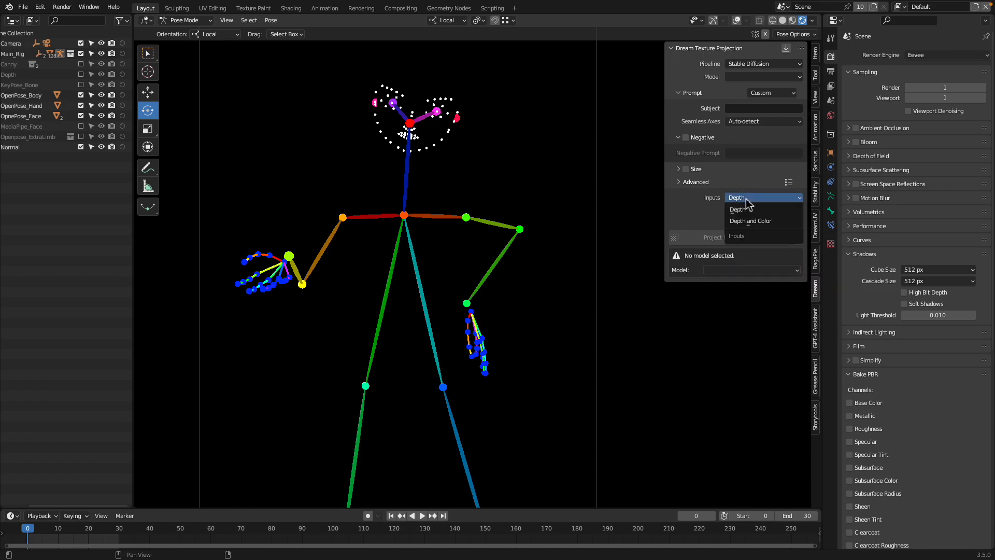
pyautogui.click(681, 185)
pyautogui.click(680, 186)
pyautogui.click(681, 185)
pyautogui.click(681, 186)
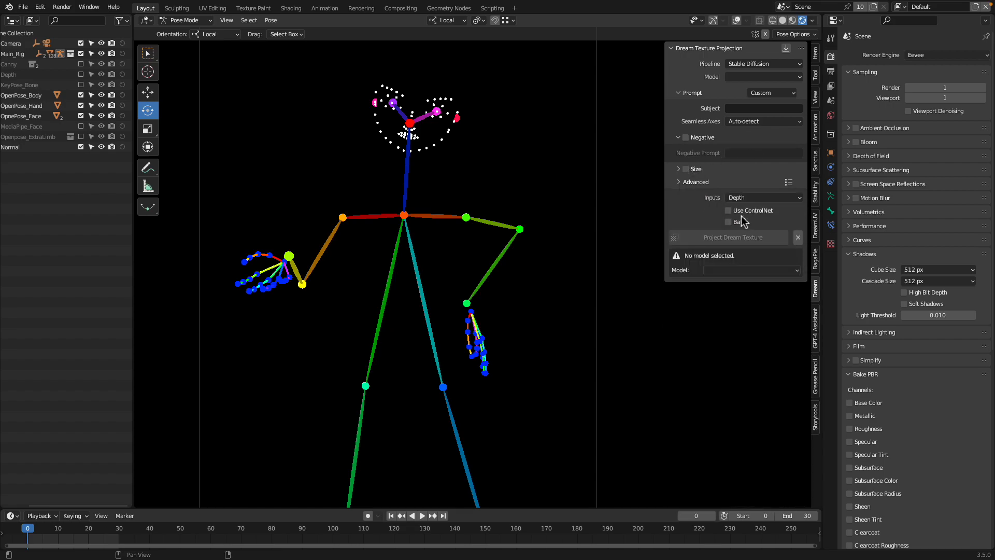
# Enable ControlNet for Dream Texture Projection and examine the available Depth ControlNet models.
pyautogui.click(735, 212)
pyautogui.click(760, 222)
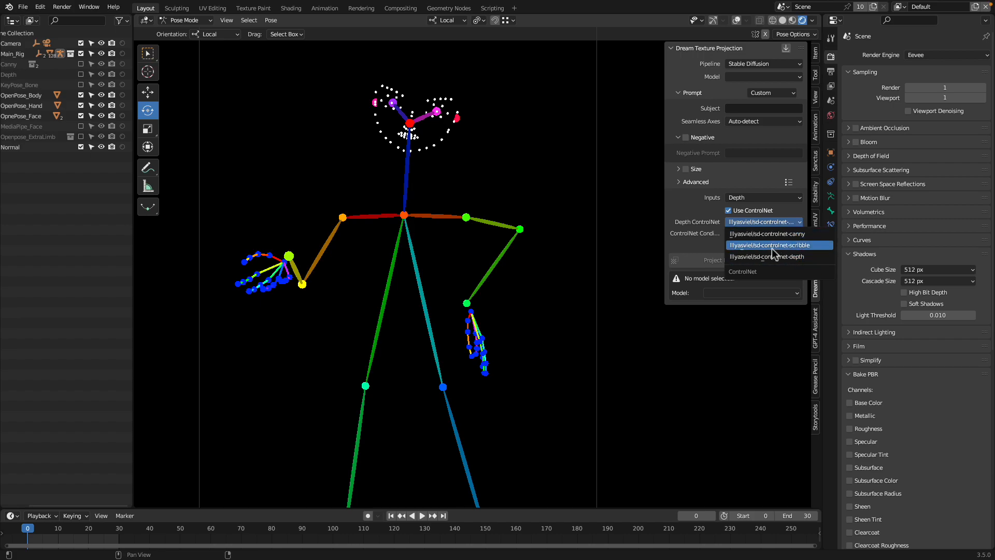
pyautogui.click(715, 241)
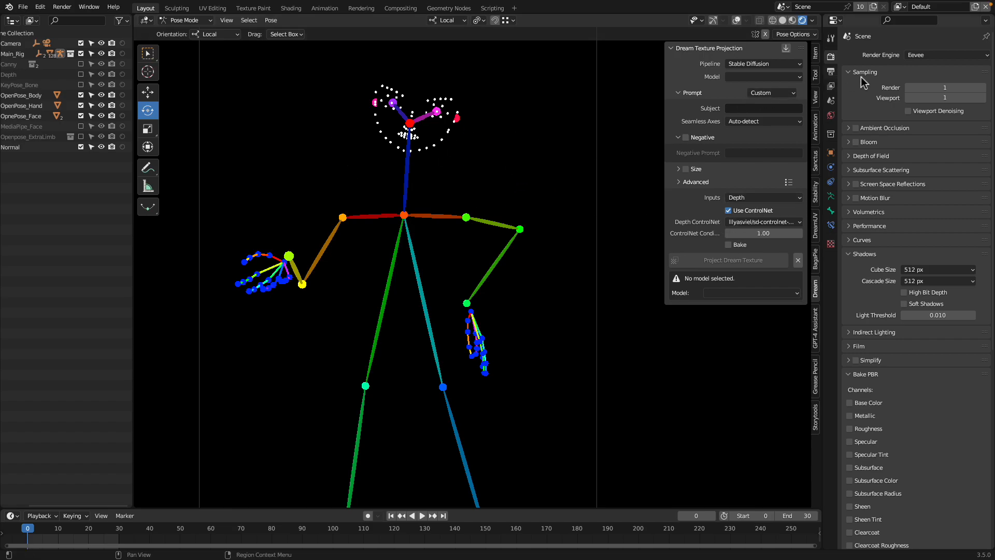
# Set the scene's render engine to Dream Textures.
pyautogui.click(928, 56)
pyautogui.click(926, 102)
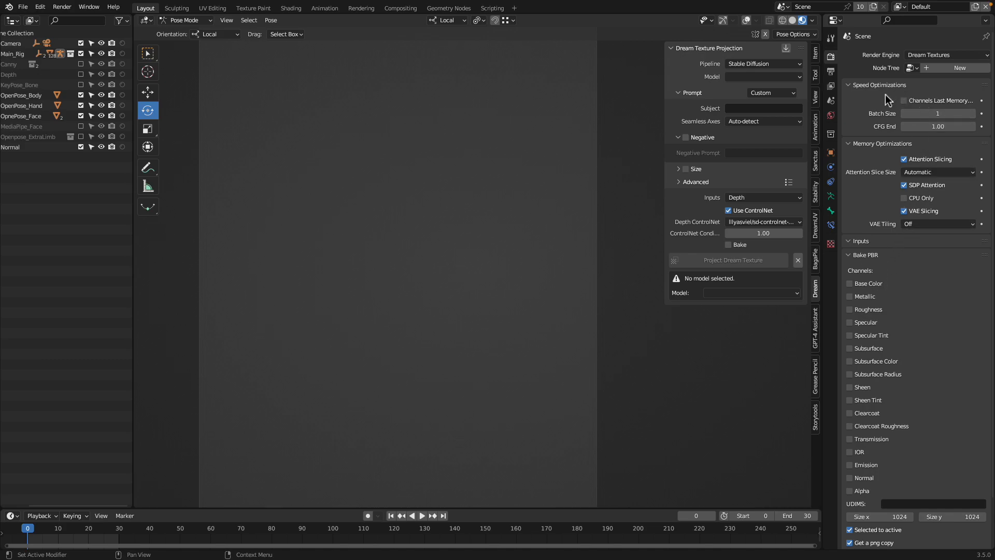
# Create a new node tree for the Dream Textures render engine.
pyautogui.click(910, 68)
pyautogui.click(944, 71)
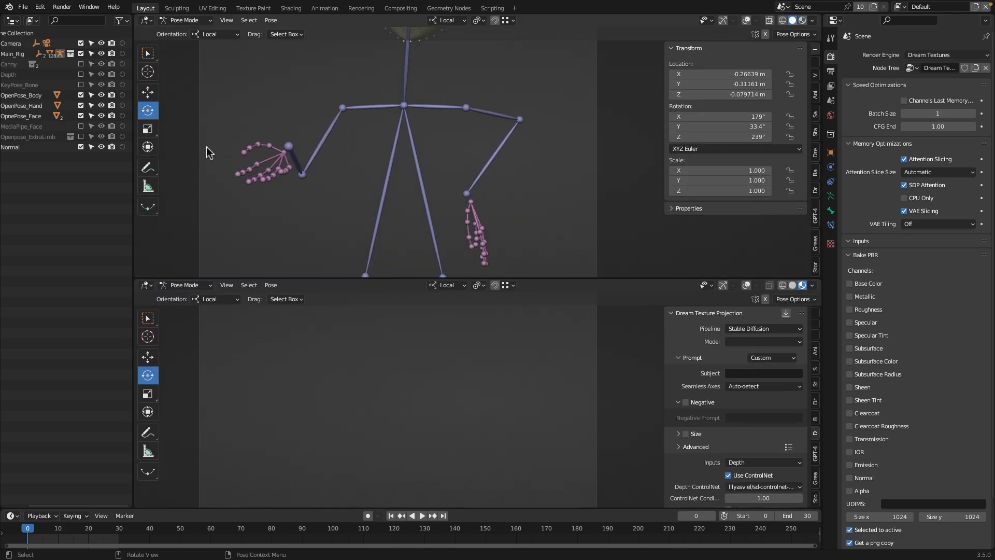
pyautogui.click(147, 22)
# Reopen the OpenPose bones scene file, discarding the unsaved render engine changes.
pyautogui.click(22, 7)
pyautogui.moveTo(89, 42)
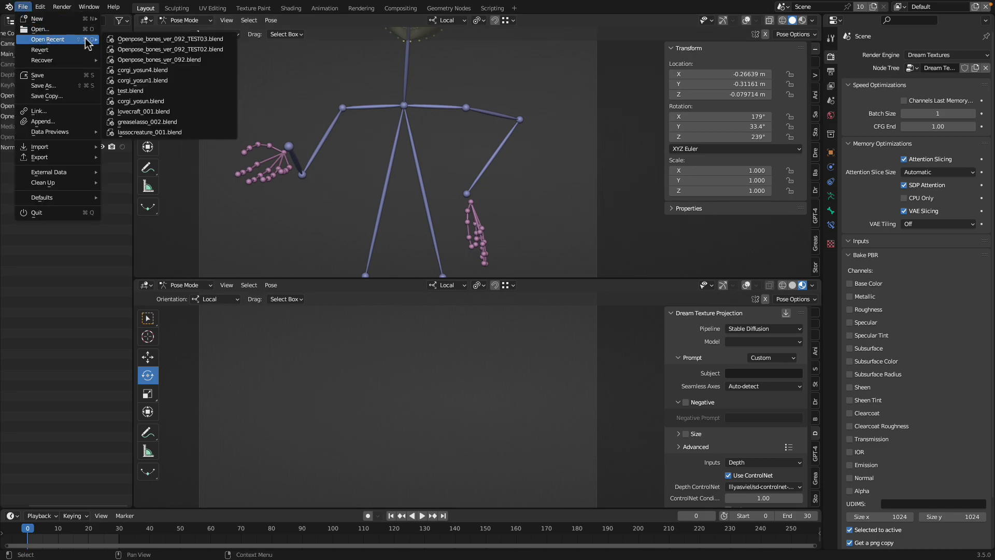
pyautogui.click(207, 74)
pyautogui.click(465, 298)
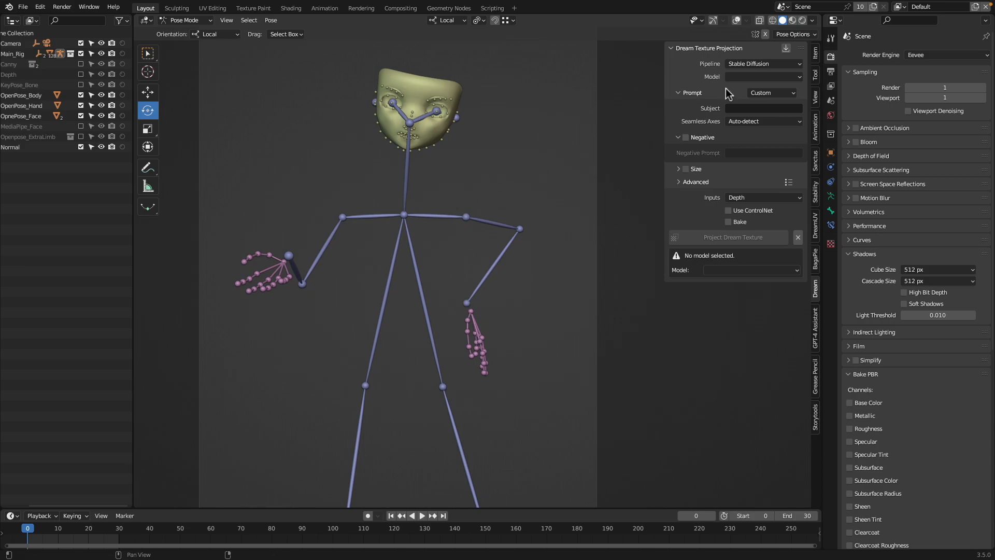
# Show the pose rig in rendered shading at a slightly turned, wider view and make a viewport render image of it.
pyautogui.click(793, 20)
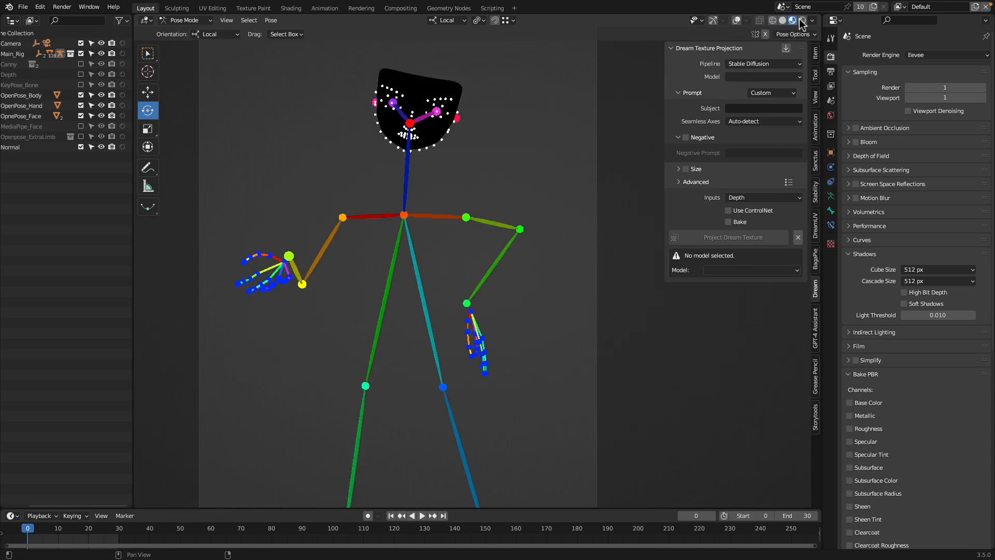
pyautogui.click(802, 21)
pyautogui.moveTo(510, 172)
pyautogui.mouseDown()
pyautogui.moveTo(552, 163)
pyautogui.moveTo(505, 213)
pyautogui.moveTo(551, 220)
pyautogui.moveTo(487, 215)
pyautogui.moveTo(492, 237)
pyautogui.moveTo(515, 220)
pyautogui.moveTo(508, 226)
pyautogui.moveTo(512, 204)
pyautogui.moveTo(515, 238)
pyautogui.moveTo(507, 207)
pyautogui.mouseUp()
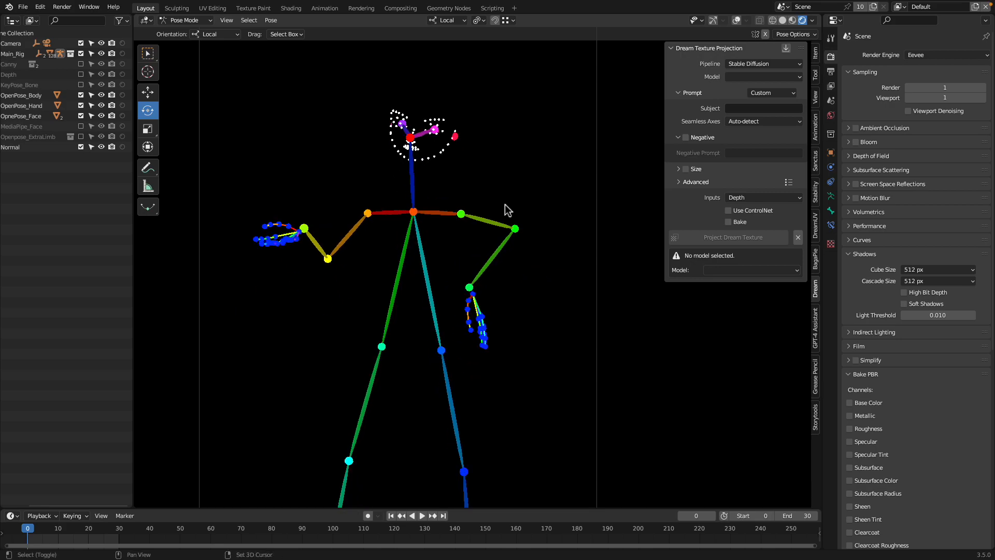
pyautogui.click(230, 20)
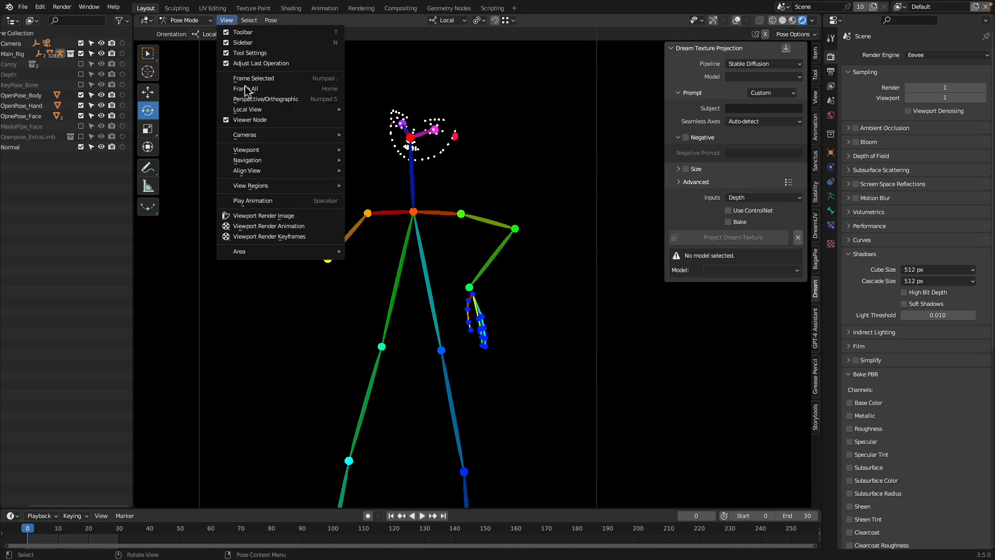
pyautogui.click(288, 221)
# Save the rendered pose as the next numbered test PNG in the OpenPoseBones_v92 folder.
pyautogui.click(238, 24)
pyautogui.click(260, 108)
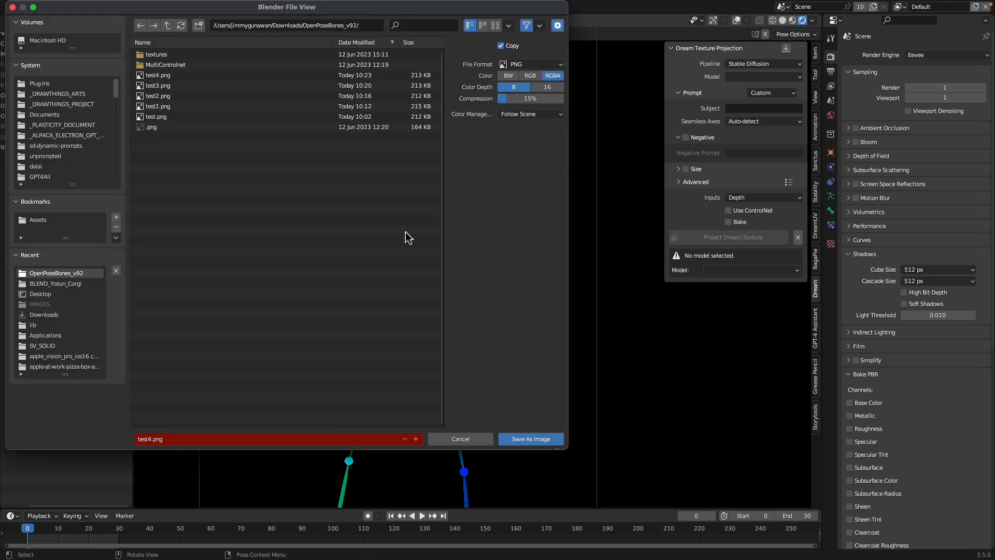
pyautogui.click(415, 439)
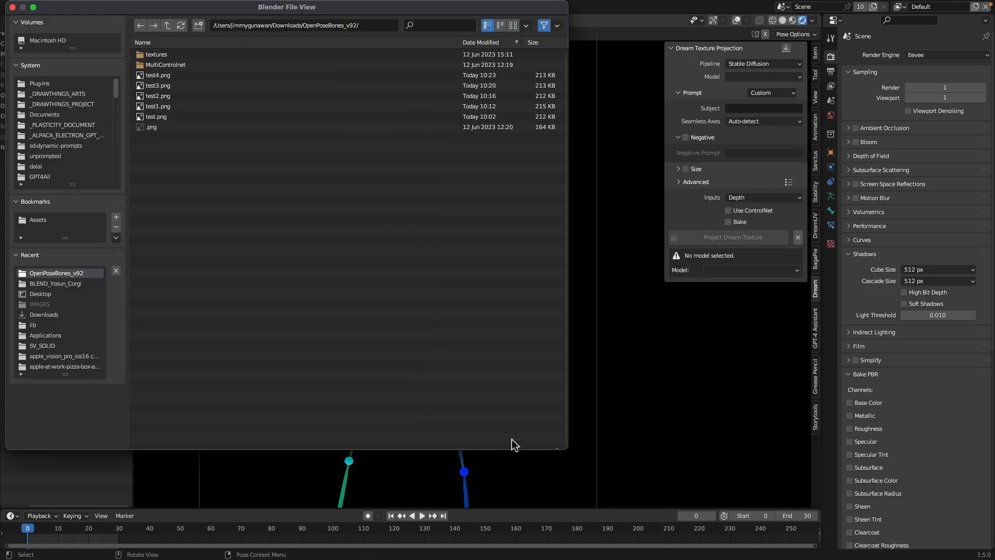
pyautogui.click(516, 440)
# Switch to the Stable Diffusion web UI and remove the pose image from ControlNet Unit 0.
pyautogui.press('super+Tab')
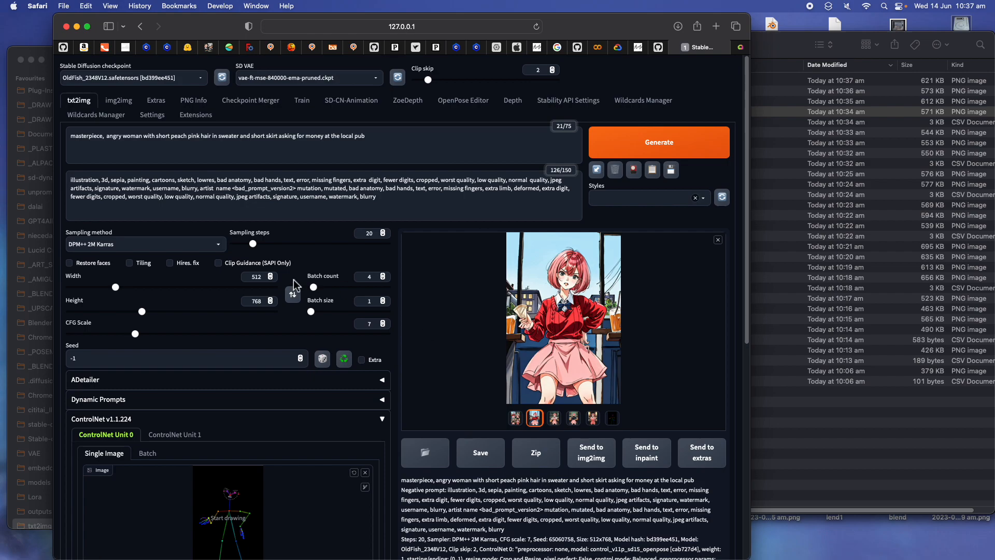
pyautogui.scroll(-1, 291, 434)
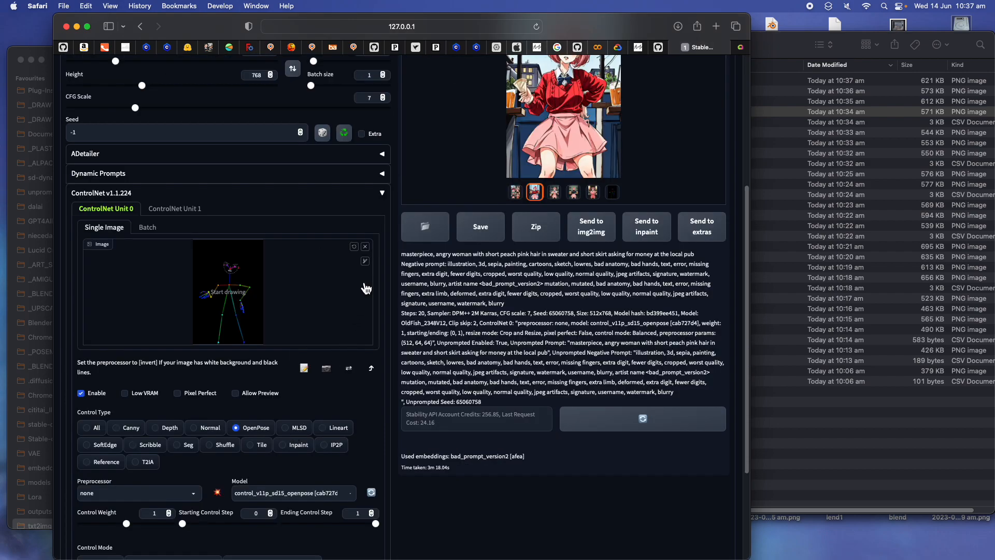
pyautogui.click(366, 248)
# Switch to Finder, close the image preview, and browse to the Downloads folder beside the web UI.
pyautogui.click(807, 209)
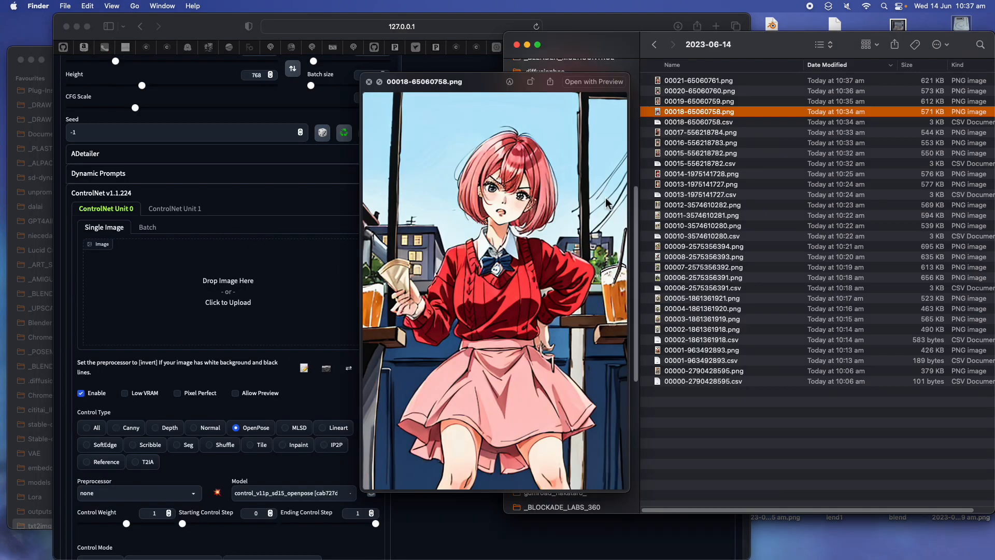
pyautogui.click(369, 81)
pyautogui.scroll(-2, 580, 372)
pyautogui.click(580, 319)
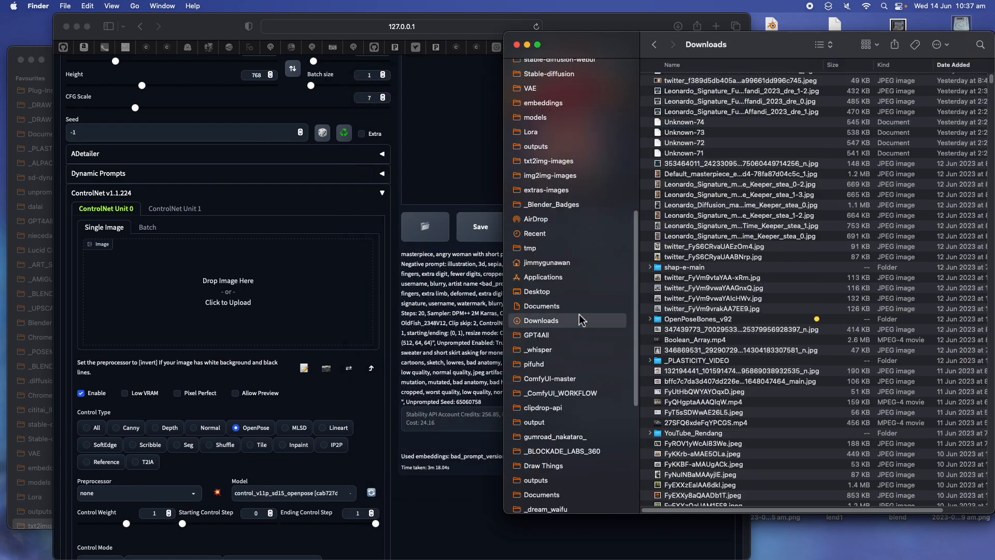
pyautogui.click(717, 92)
pyautogui.press('space')
pyautogui.press('space')
pyautogui.moveTo(728, 51); pyautogui.dragTo(696, 69)
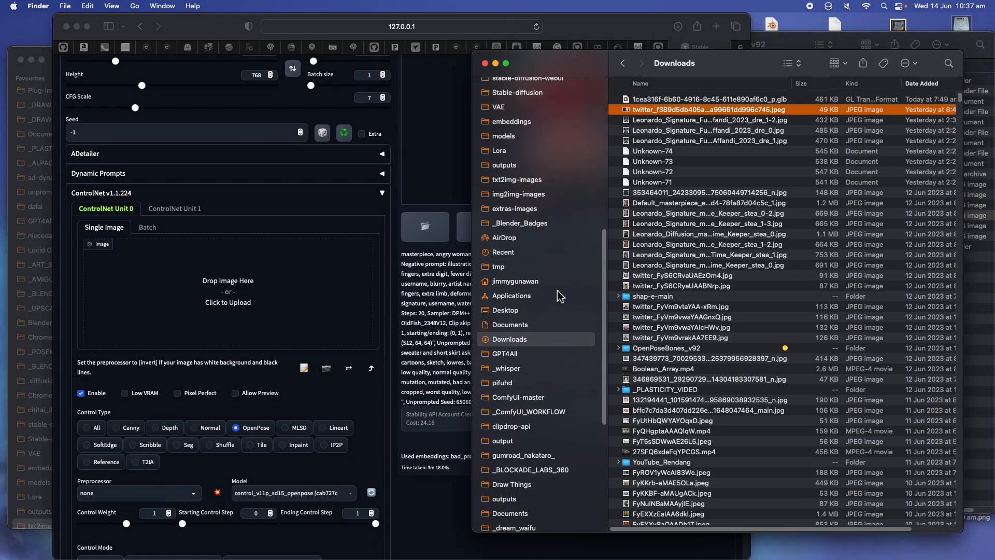
# Load the newly saved pose PNG from the OpenPoseBones_v92 folder into ControlNet Unit 0.
pyautogui.doubleClick(673, 349)
pyautogui.moveTo(648, 255); pyautogui.dragTo(358, 292)
pyautogui.click(358, 292)
# Set the batch count to 1 and generate an image with the new pose.
pyautogui.scroll(5, 318, 358)
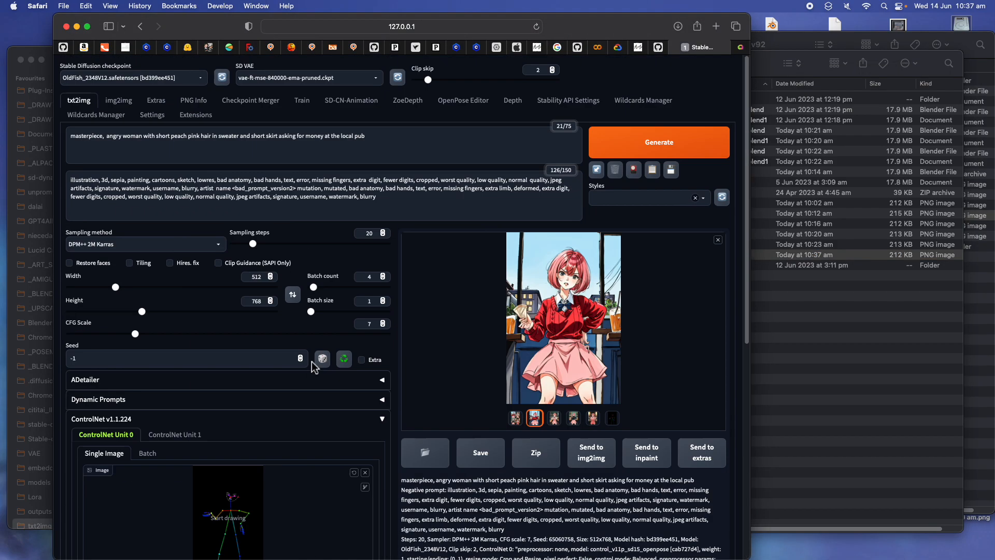
pyautogui.doubleClick(374, 276)
pyautogui.write('1')
pyautogui.click(606, 147)
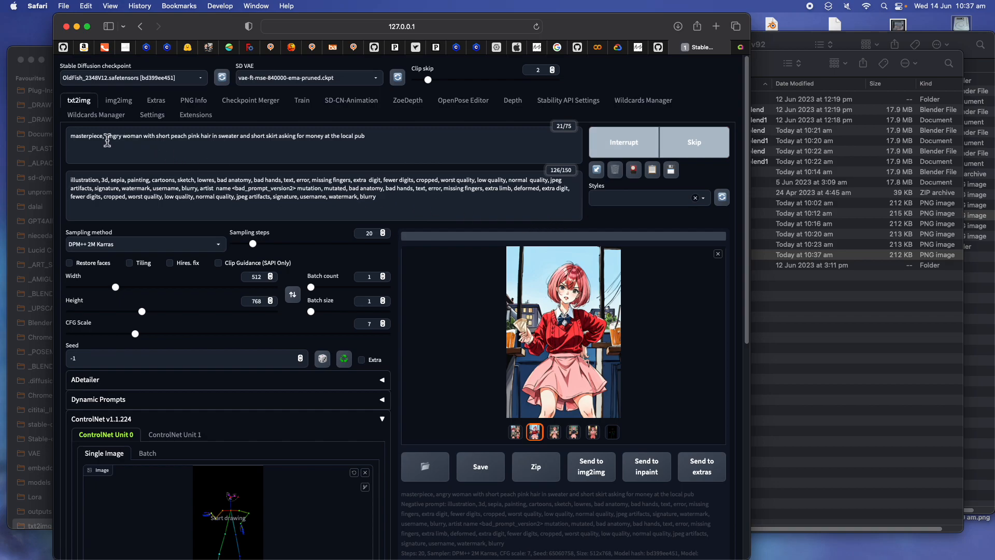
# Replace "short peach pink" in the positive prompt with "red pony tail".
pyautogui.doubleClick(163, 136)
pyautogui.moveTo(162, 136); pyautogui.dragTo(196, 139)
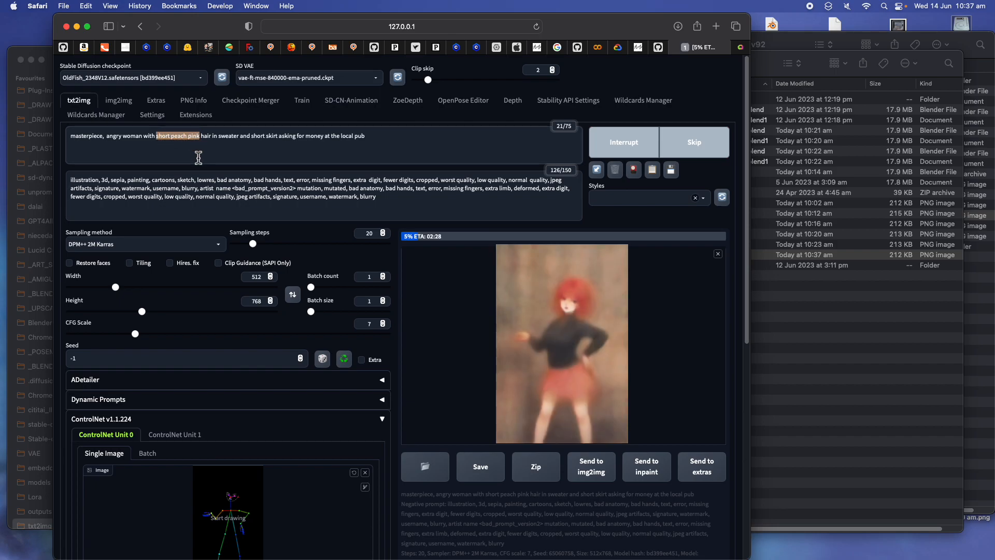
pyautogui.write('red po')
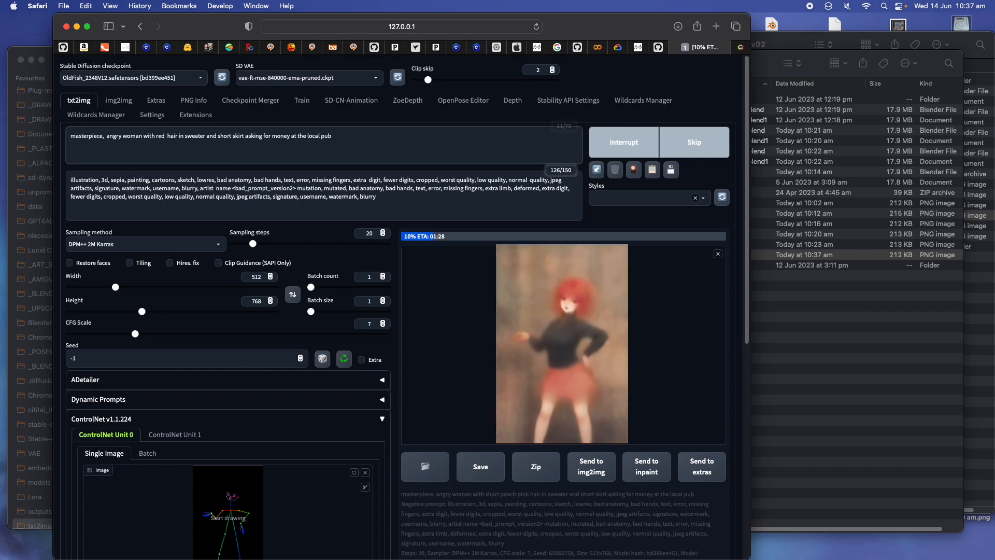
pyautogui.write('ny tail')
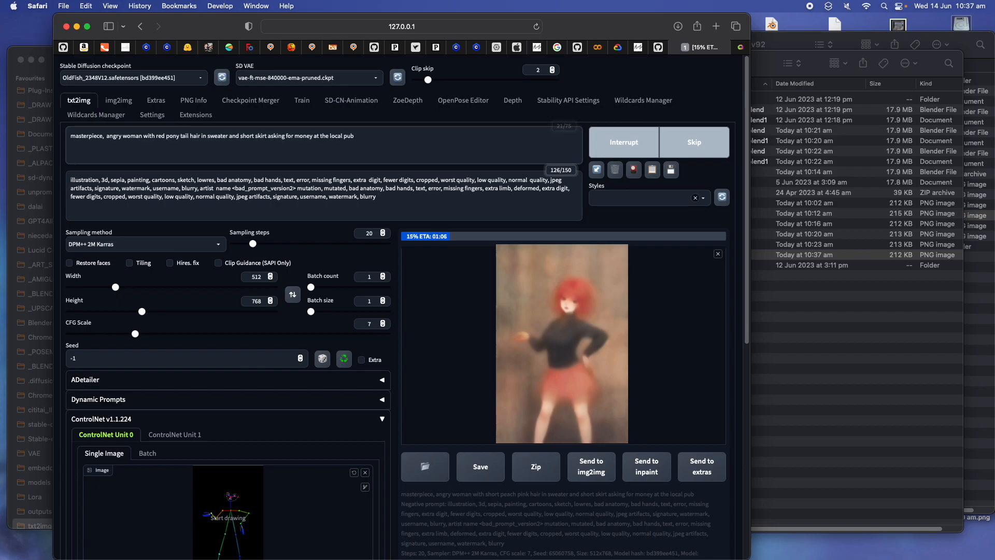
pyautogui.hotkey('alt', 'shift', 'Left')
pyautogui.doubleClick(221, 140)
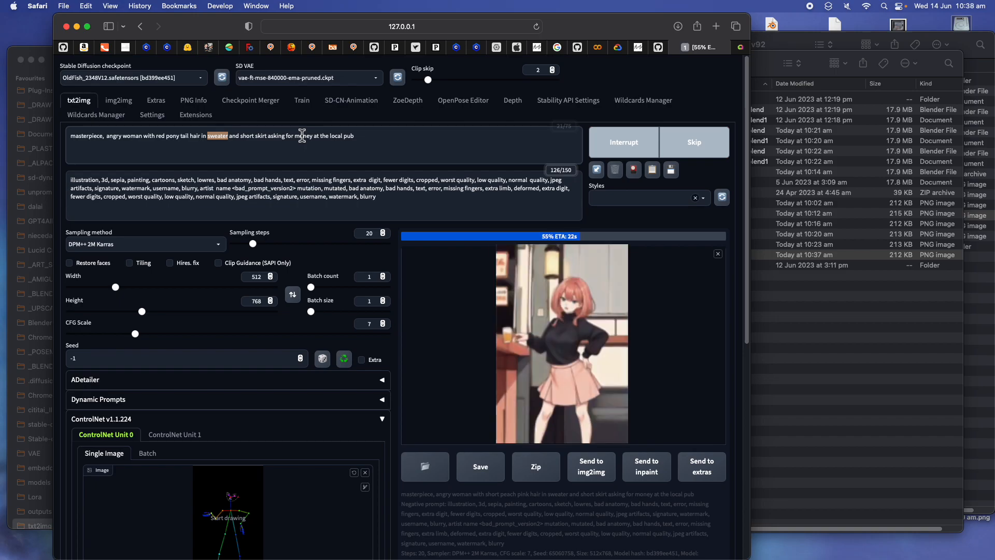
# Generate an image with the disneyPixarCartoon_v10.safetensors checkpoint, replacing "woman" in the prompt with "fox anthropomorphic".
pyautogui.click(174, 78)
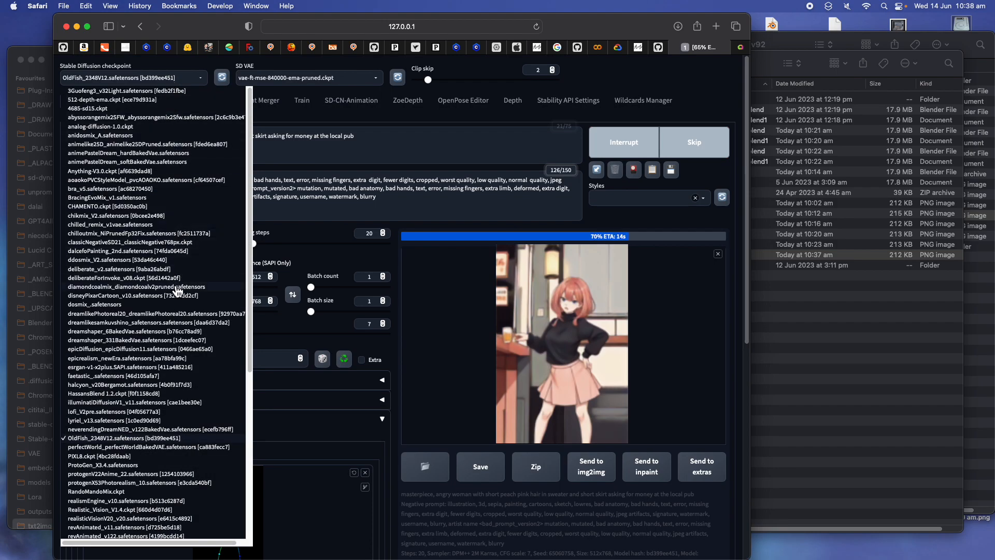
pyautogui.click(127, 298)
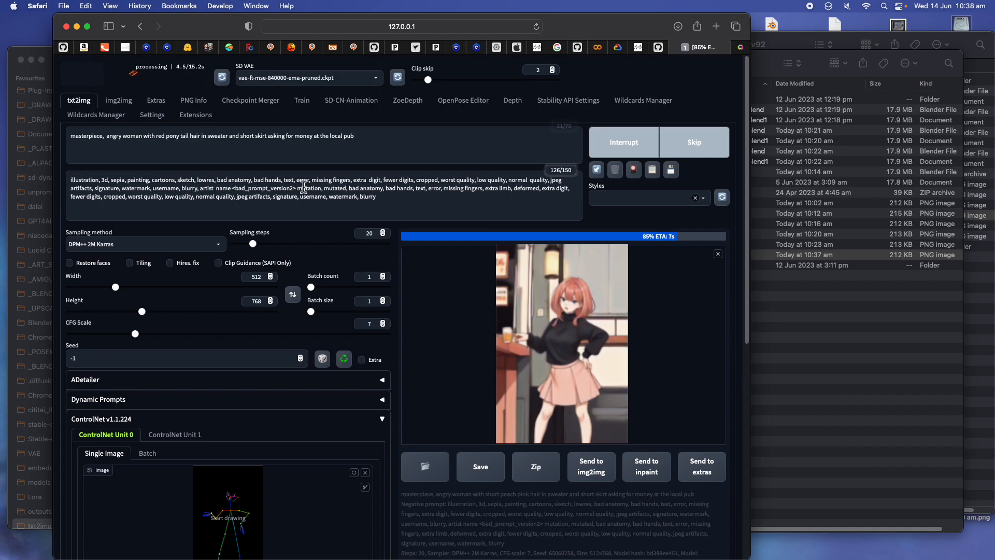
pyautogui.doubleClick(132, 139)
pyautogui.write('fox anthropo')
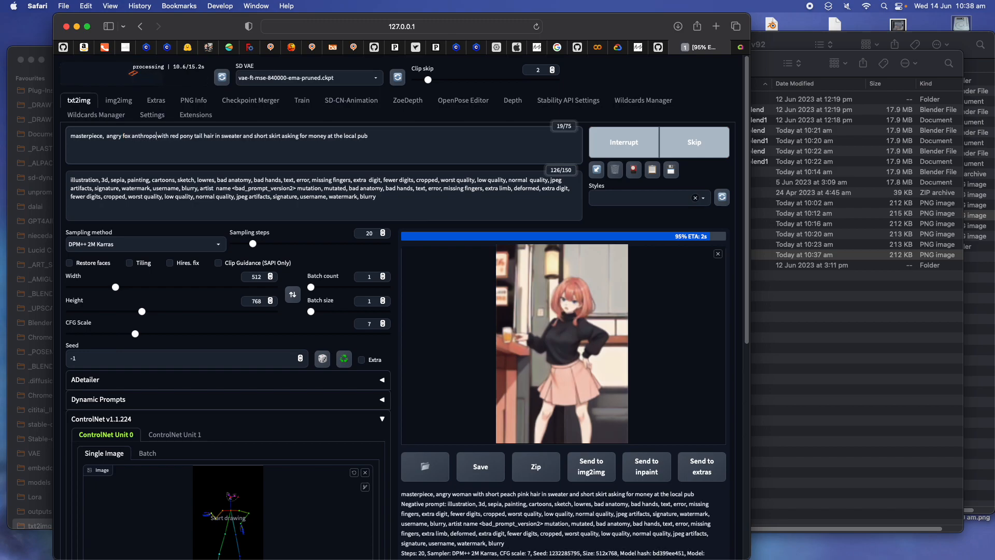
pyautogui.write('morphic')
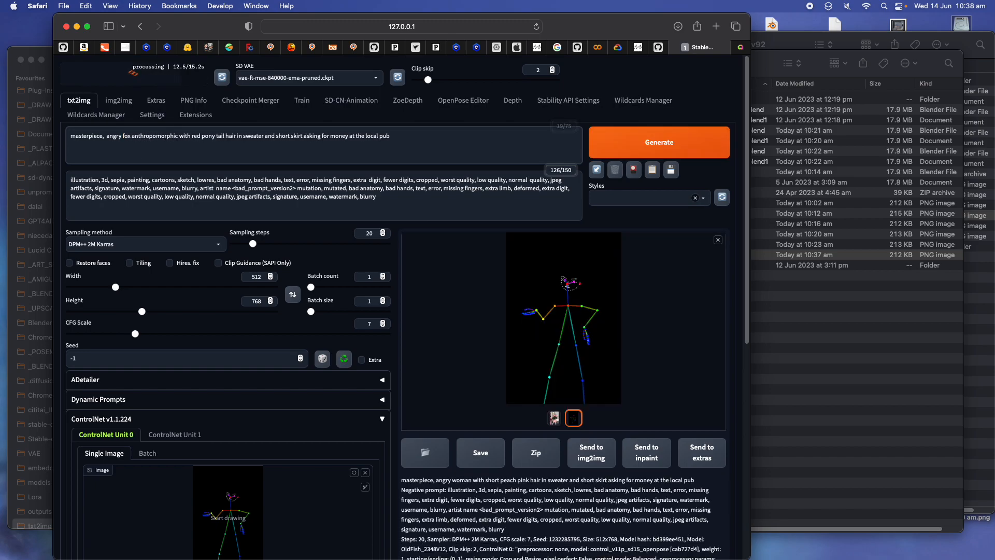
pyautogui.click(611, 150)
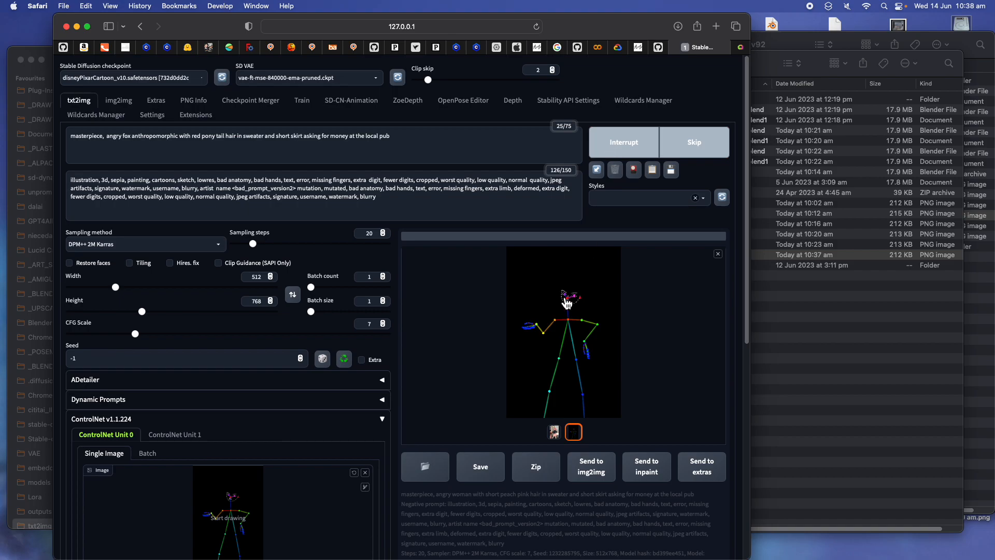
# Open the 2023-06-14 output folder of generated images and select the newest PNG.
pyautogui.click(425, 467)
pyautogui.doubleClick(254, 99)
pyautogui.moveTo(118, 66); pyautogui.dragTo(629, 91)
pyautogui.click(723, 122)
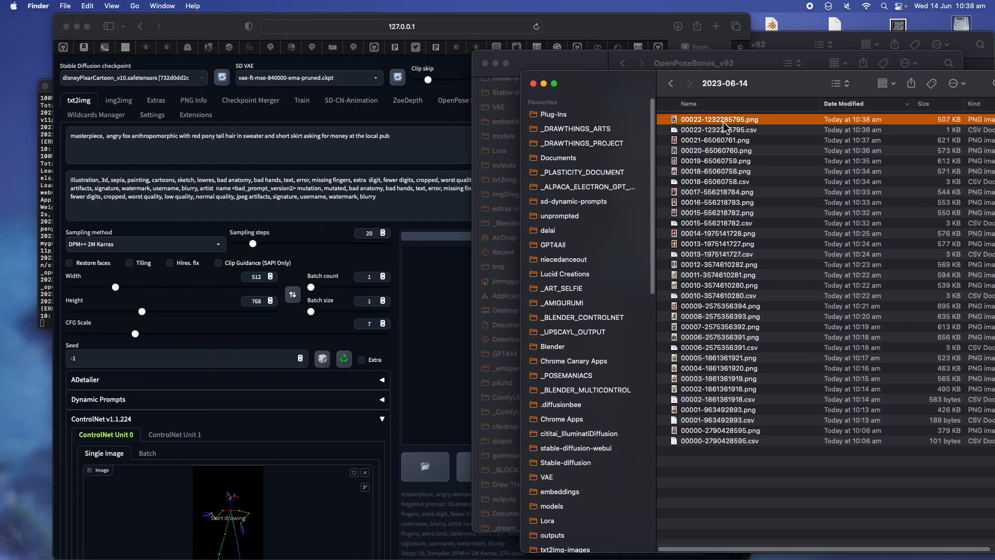
# Preview the generated images and prompt files in the 2023-06-14 folder, from the newest down to the oldest.
pyautogui.press('space')
pyautogui.press('Down')
pyautogui.press('Down')
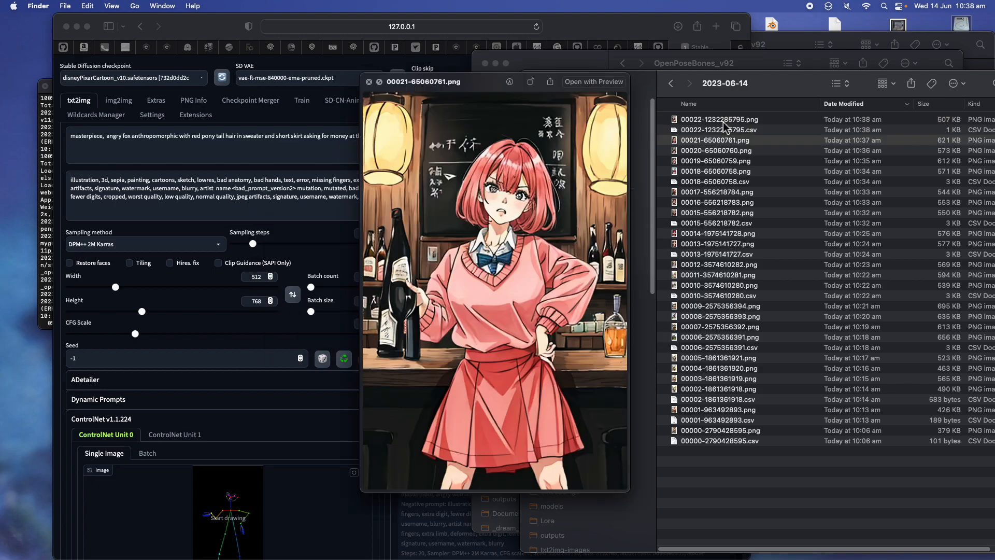
pyautogui.press('Up')
pyautogui.press('Up')
pyautogui.press('Down')
pyautogui.press('Down')
pyautogui.press('Down')
pyautogui.press('Down')
pyautogui.press('Down')
pyautogui.press('Down')
pyautogui.press('Down')
pyautogui.press('Down')
pyautogui.press('Down')
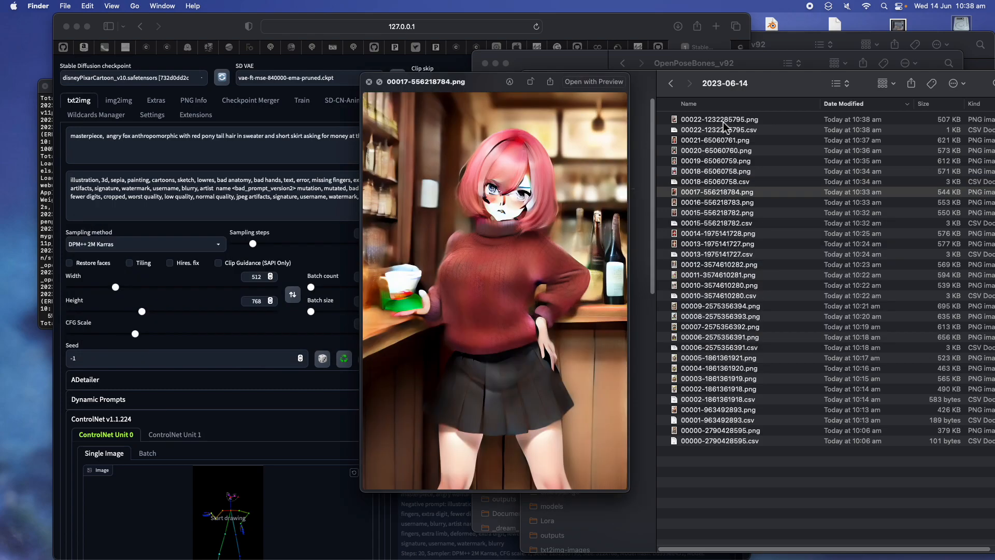
pyautogui.press('Down')
pyautogui.press('Down')
pyautogui.press('Down')
pyautogui.press('Down')
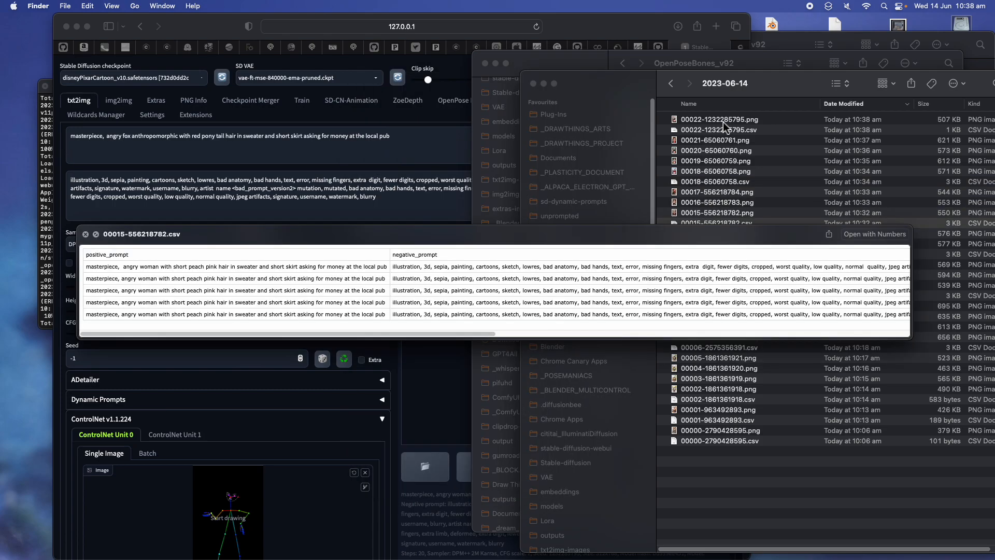
pyautogui.press('Down')
pyautogui.press('Down')
pyautogui.press('Down')
pyautogui.press('Down')
pyautogui.press('Down')
pyautogui.press('Down')
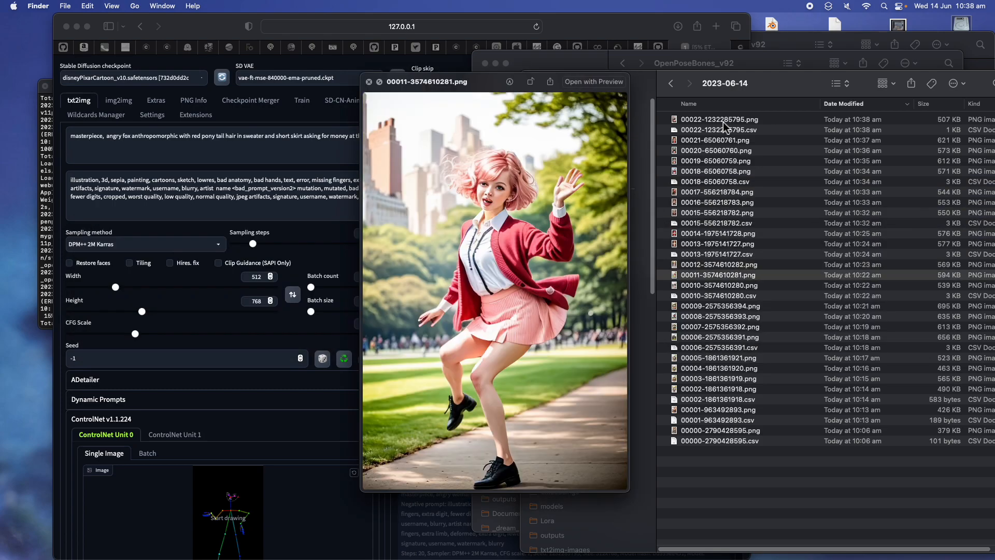
pyautogui.press('Down')
pyautogui.press('Down')
pyautogui.press('Down')
pyautogui.press('Down')
pyautogui.press('Down')
pyautogui.press('Down')
pyautogui.press('Down')
pyautogui.press('Down')
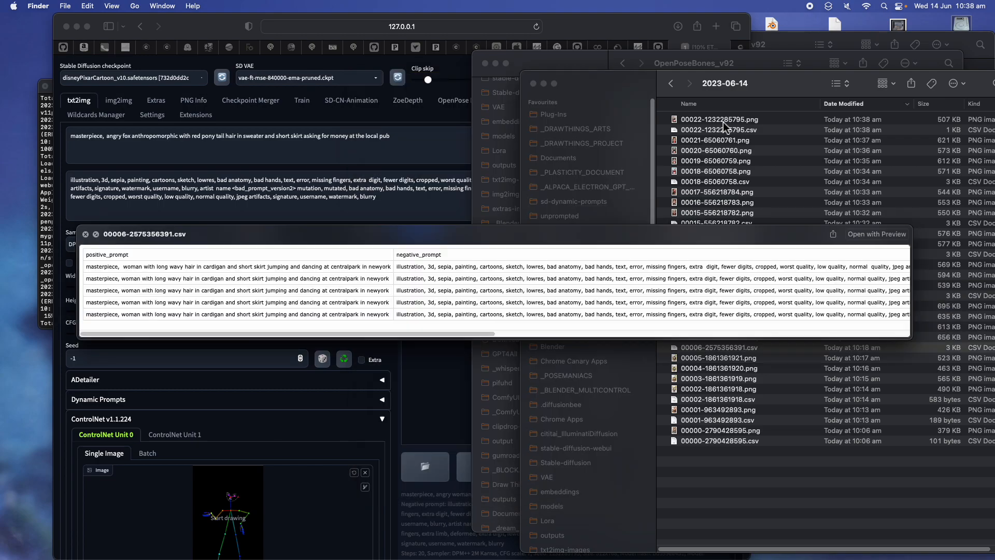
pyautogui.press('Down')
pyautogui.press('Down')
pyautogui.press('Down')
pyautogui.press('Down')
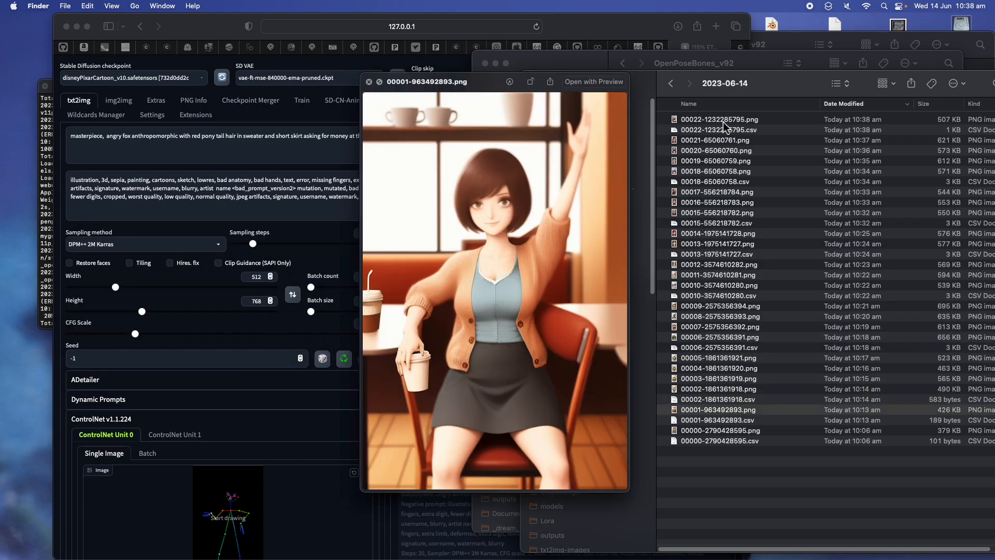
pyautogui.press('Up')
pyautogui.press('Up')
pyautogui.press('Down')
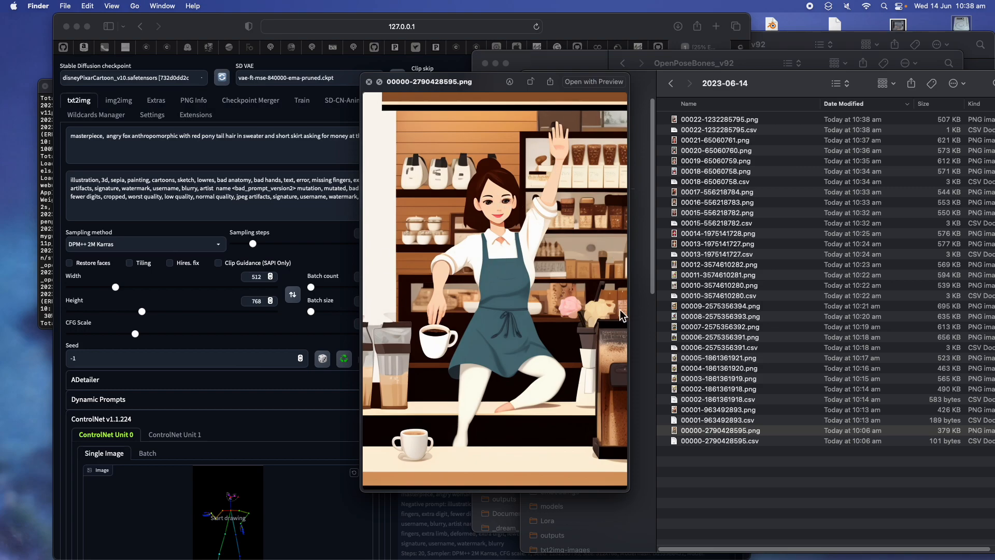
# Review the previews back up from the oldest image toward the recent pub images, and return to the Stable Diffusion web UI.
pyautogui.press('Up')
pyautogui.press('Up')
pyautogui.press('Up')
pyautogui.press('Up')
pyautogui.press('Up')
pyautogui.press('Up')
pyautogui.press('Up')
pyautogui.press('Up')
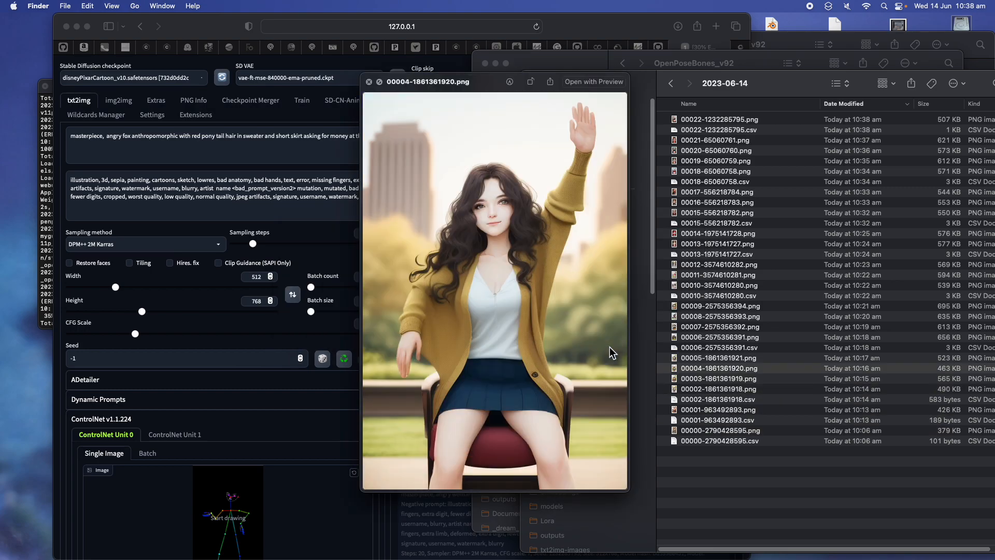
pyautogui.press('Up')
pyautogui.press('Up')
pyautogui.press('Up')
pyautogui.press('Up')
pyautogui.press('Up')
pyautogui.press('Up')
pyautogui.press('Up')
pyautogui.press('Up')
pyautogui.press('Up')
pyautogui.press('Up')
pyautogui.press('Up')
pyautogui.press('Up')
pyautogui.press('Up')
pyautogui.press('Up')
pyautogui.press('Up')
pyautogui.press('Up')
pyautogui.press('Up')
pyautogui.press('Up')
pyautogui.press('Up')
pyautogui.press('Up')
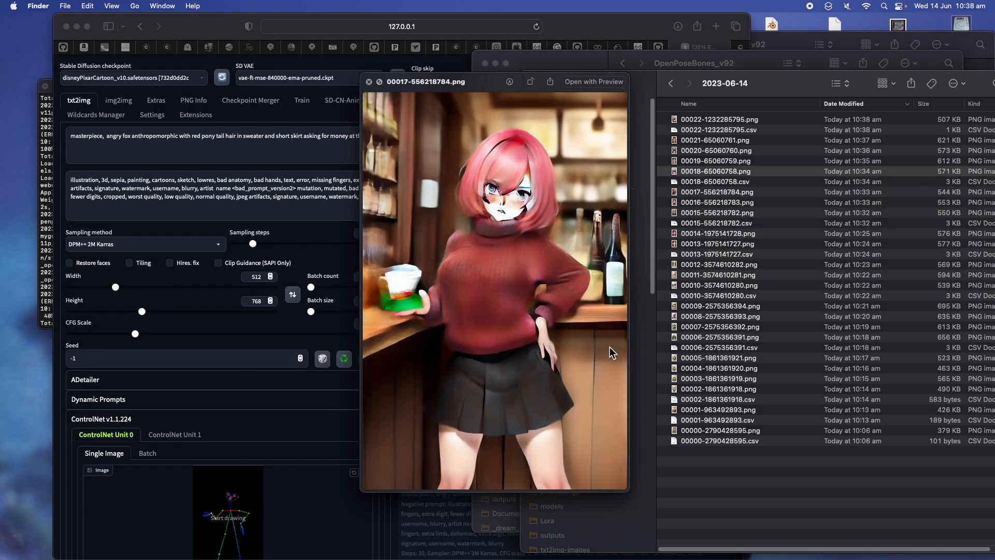
pyautogui.click(589, 27)
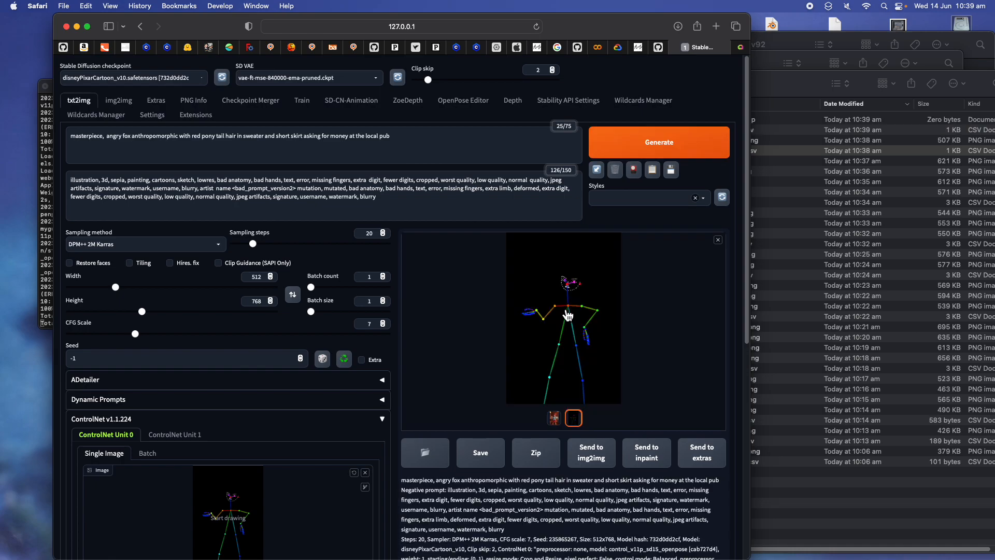
# Preview the newest generated image, 00023-235865267.png, in the 2023-06-14 output folder and return to the Stable Diffusion web UI.
pyautogui.click(839, 124)
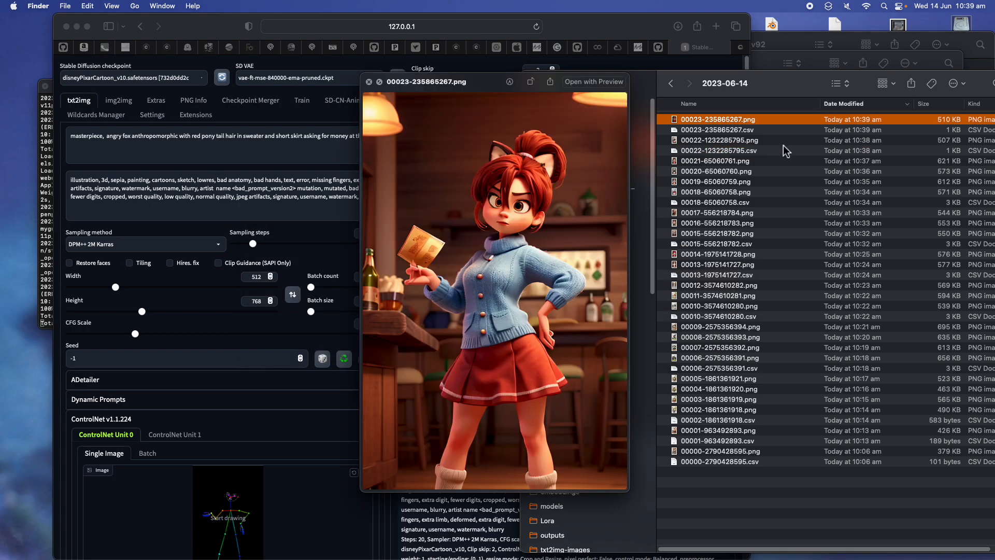
pyautogui.press('space')
pyautogui.press('space')
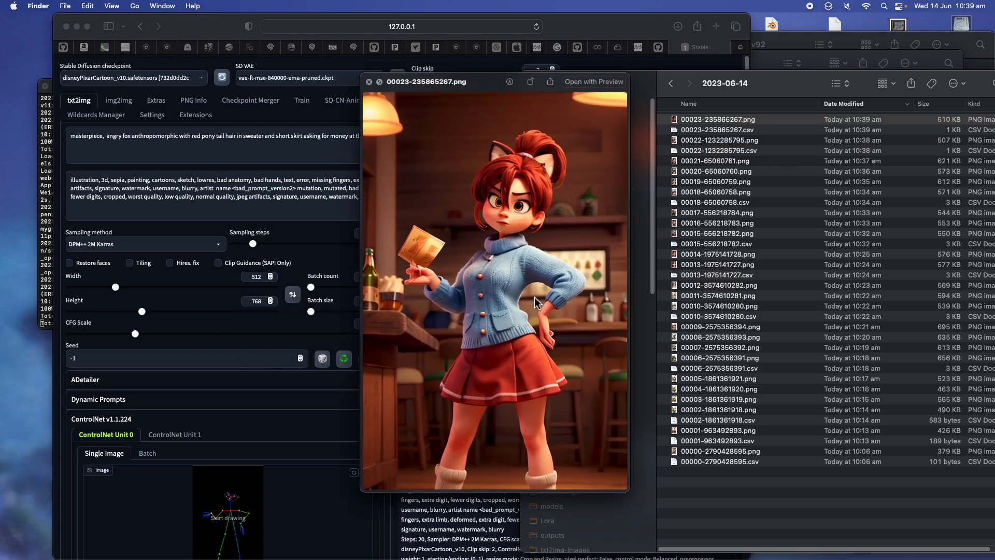
pyautogui.click(615, 18)
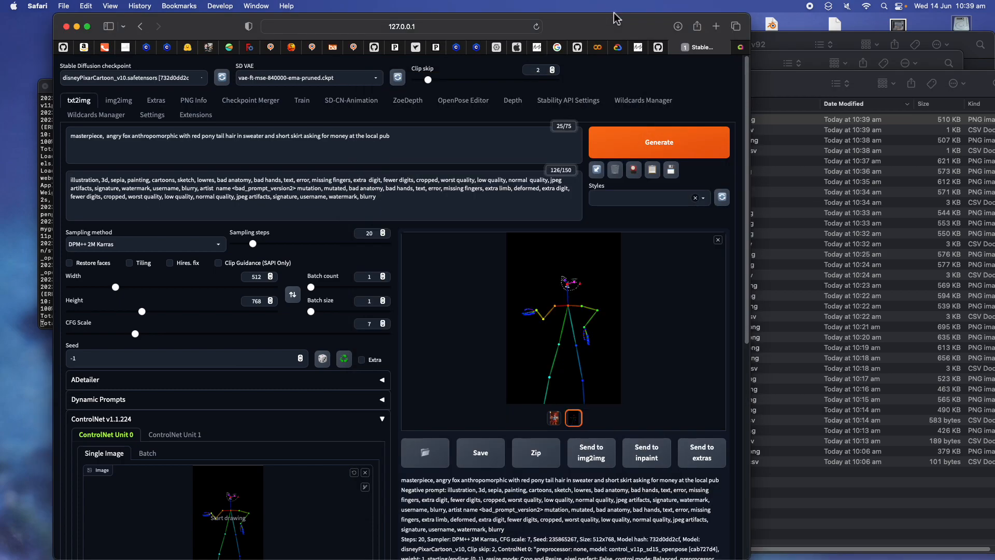
# View the Gumroad page offering the Openpose character bones for Blender, and go back to the Stable Diffusion web UI.
pyautogui.click(639, 47)
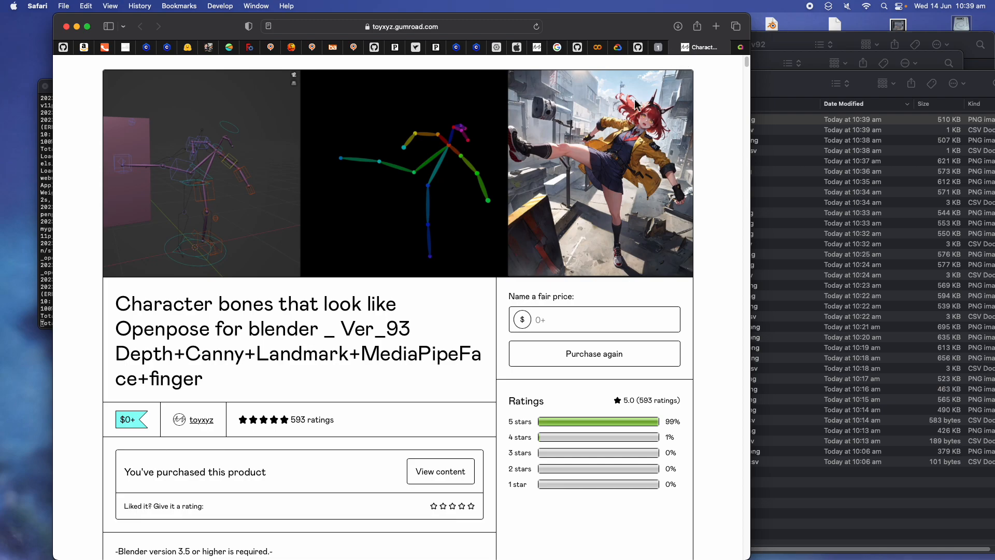
pyautogui.click(659, 47)
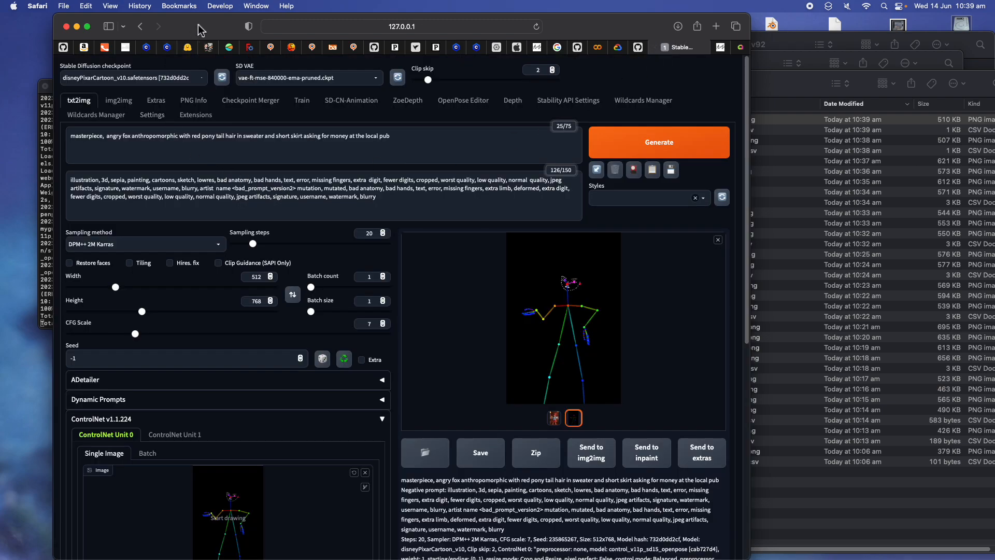
pyautogui.moveTo(198, 30); pyautogui.dragTo(175, 30)
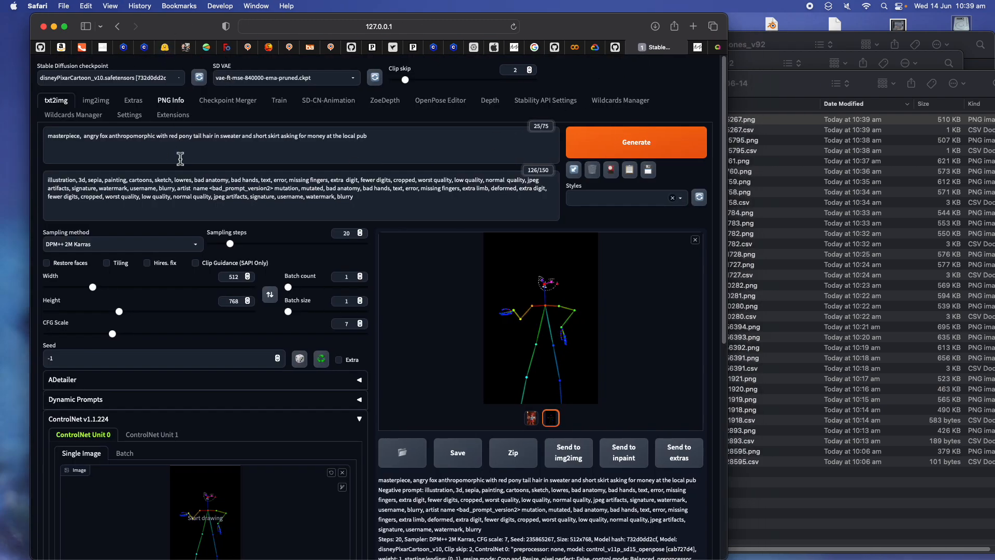
# Look through the list of available Stable Diffusion checkpoints, keeping the disneyPixarCartoon_v10.safetensors selection.
pyautogui.click(112, 79)
pyautogui.scroll(-1, 129, 417)
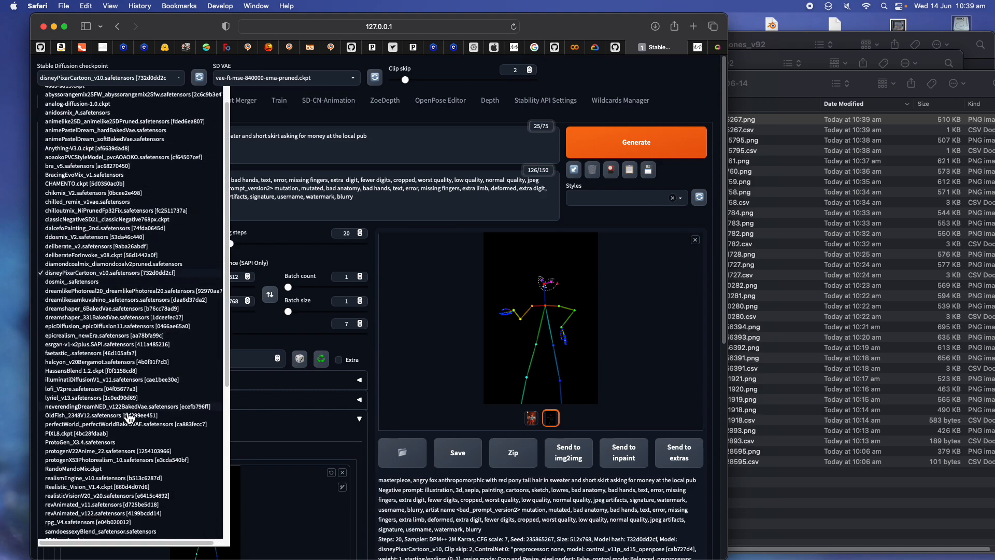
pyautogui.scroll(1, 114, 277)
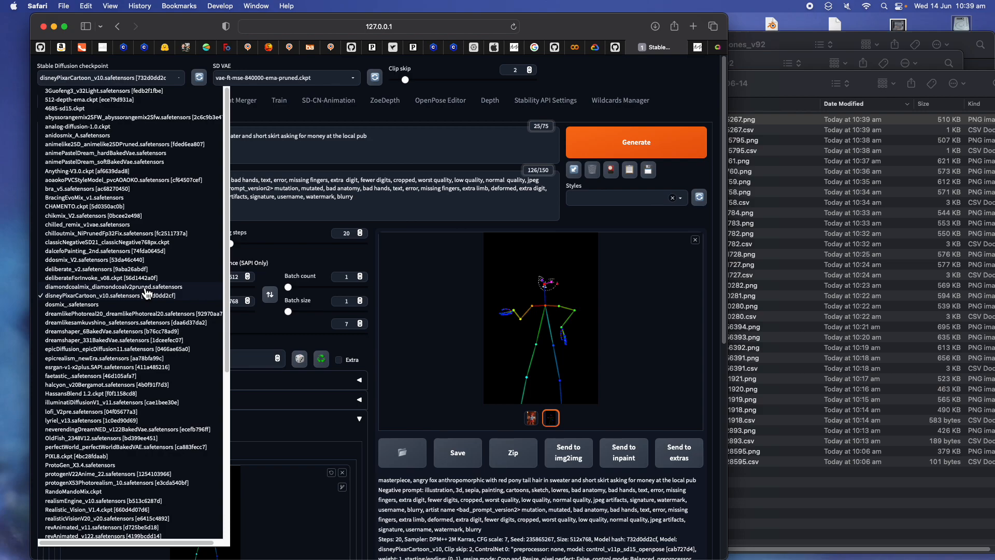
pyautogui.click(321, 210)
# Review the fox prompt, the generation settings and the pose image in ControlNet Unit 0, and narrow the browser window slightly.
pyautogui.click(349, 146)
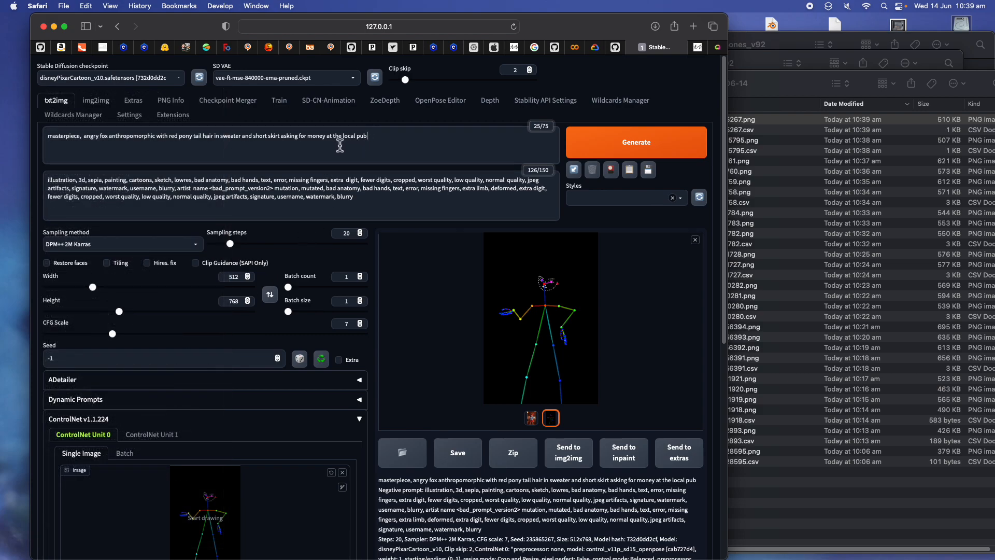
pyautogui.moveTo(49, 138); pyautogui.dragTo(381, 140)
pyautogui.click(169, 138)
pyautogui.scroll(-1, 232, 358)
pyautogui.scroll(1, 160, 214)
pyautogui.scroll(-1, 431, 361)
pyautogui.scroll(-1, 553, 305)
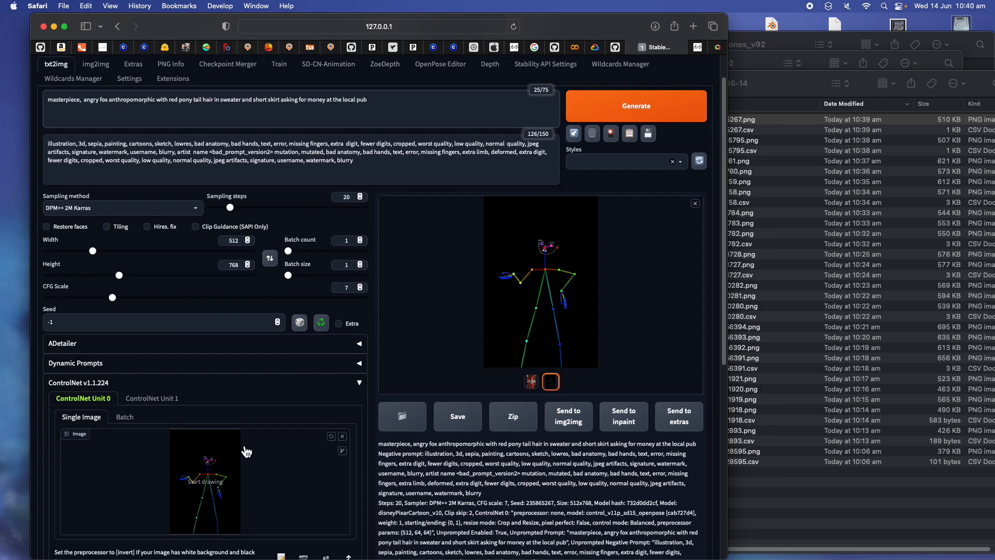
pyautogui.scroll(-1, 251, 454)
pyautogui.scroll(3, 342, 363)
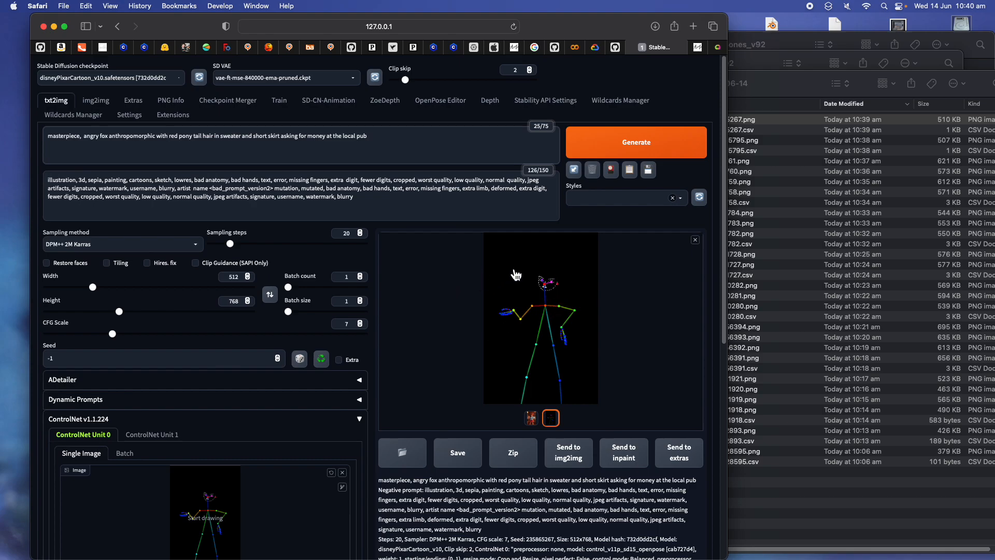
pyautogui.moveTo(727, 14); pyautogui.dragTo(694, 12)
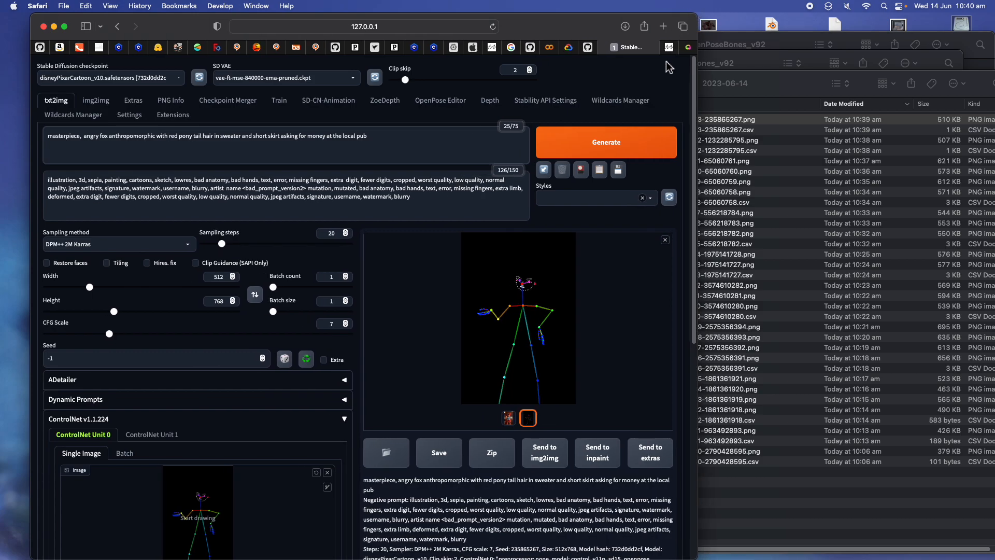
# Switch to Blender, close the render result window, and orbit the camera view around the posed OpenPose rig to a new angle.
pyautogui.hotkey('ctrl', 'Right')
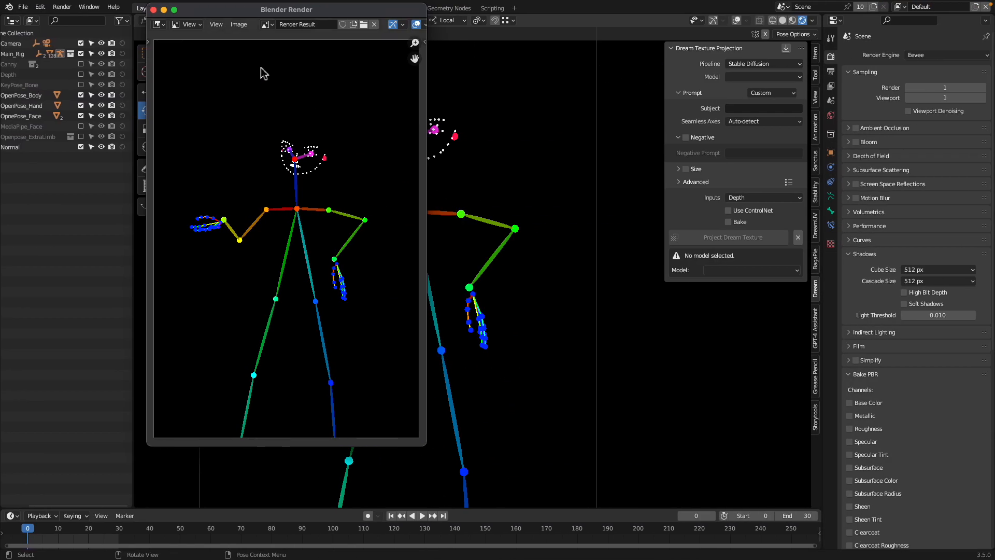
pyautogui.click(153, 10)
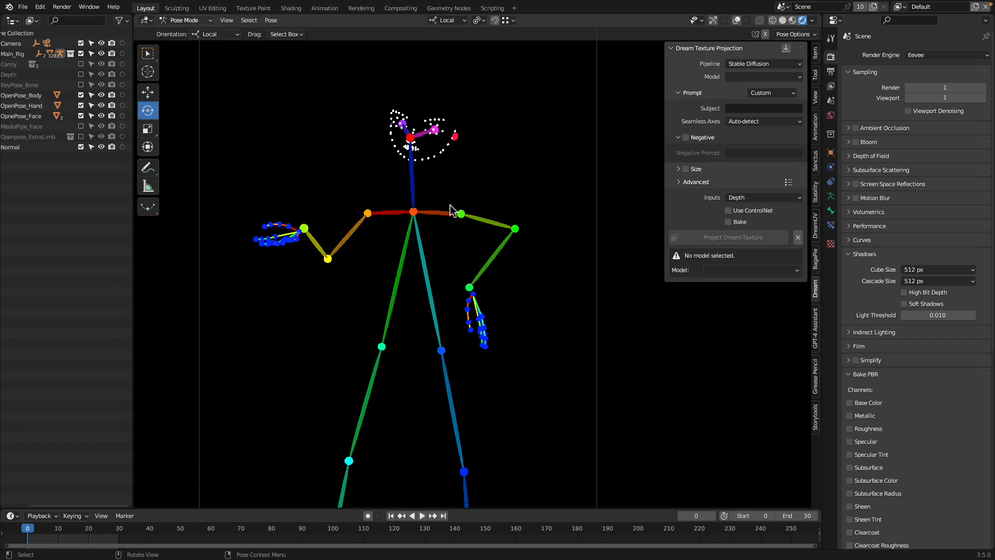
pyautogui.moveTo(335, 264); pyautogui.dragTo(497, 260)
pyautogui.moveTo(404, 273); pyautogui.dragTo(528, 252)
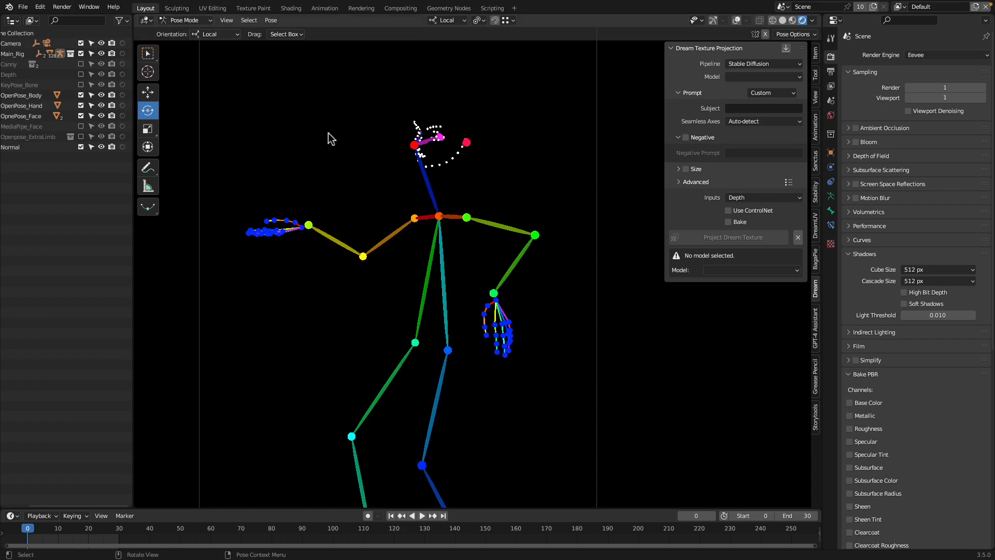
pyautogui.moveTo(404, 7)
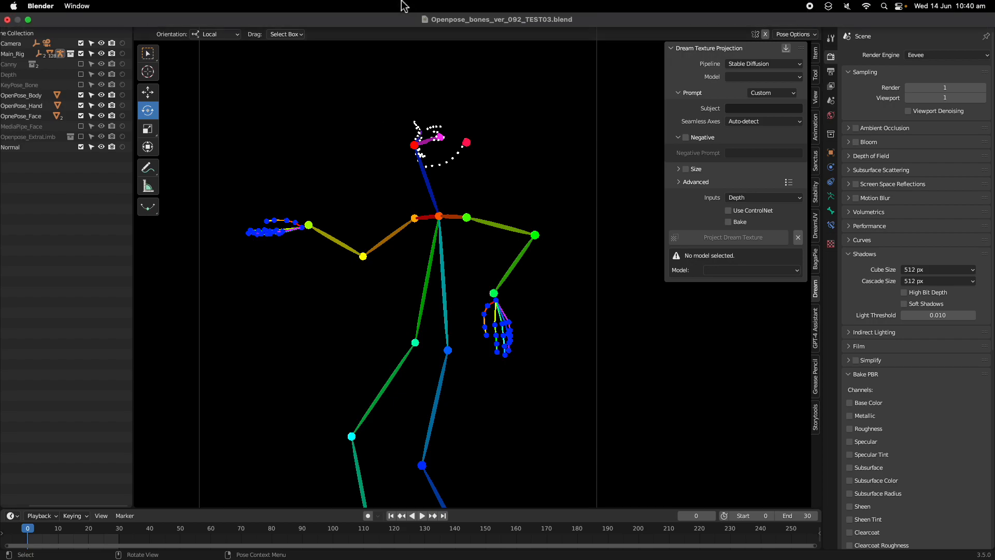